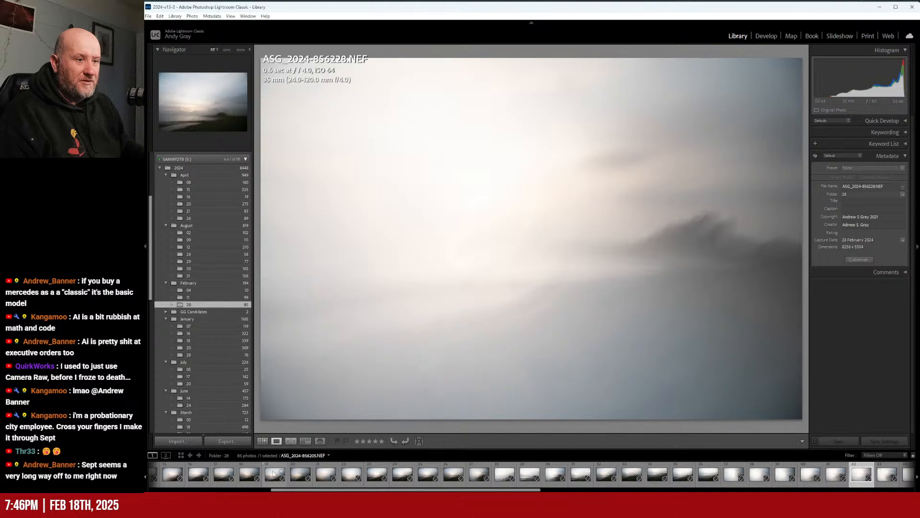
# - Review the blurred coastal shots one by one from ASG_2024-856205.NEF to ASG_2024-856223.NEF, looking for frames worth editing
pyautogui.click(274, 474)
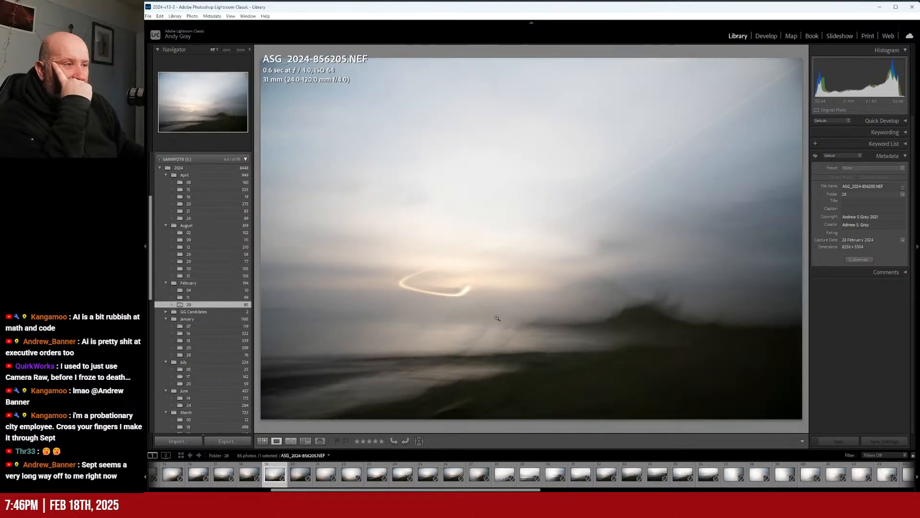
pyautogui.press('Right')
pyautogui.press('Right')
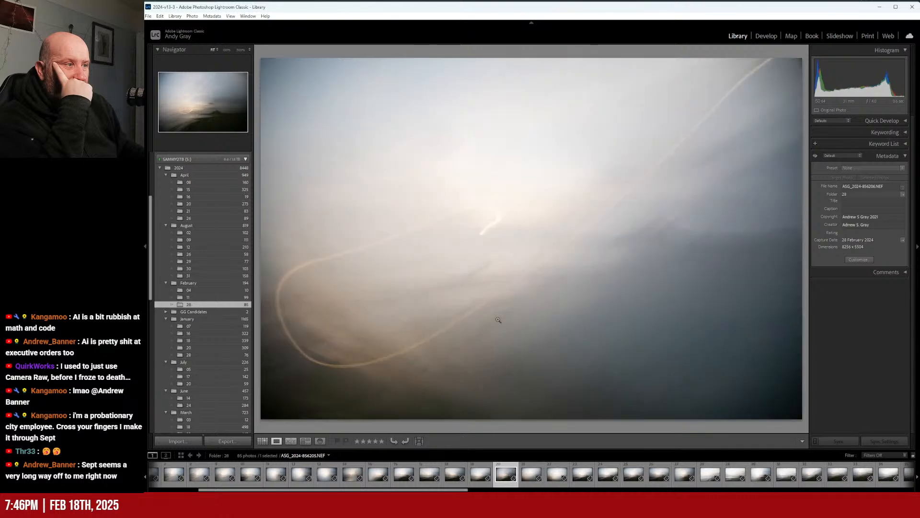
pyautogui.press('Right')
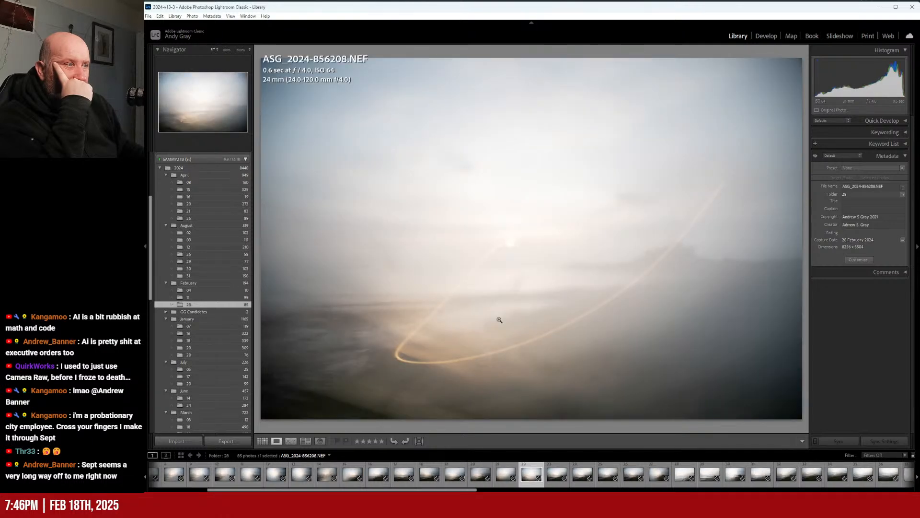
pyautogui.press('Right')
pyautogui.press('Right')
pyautogui.press('Right')
pyautogui.press('Right')
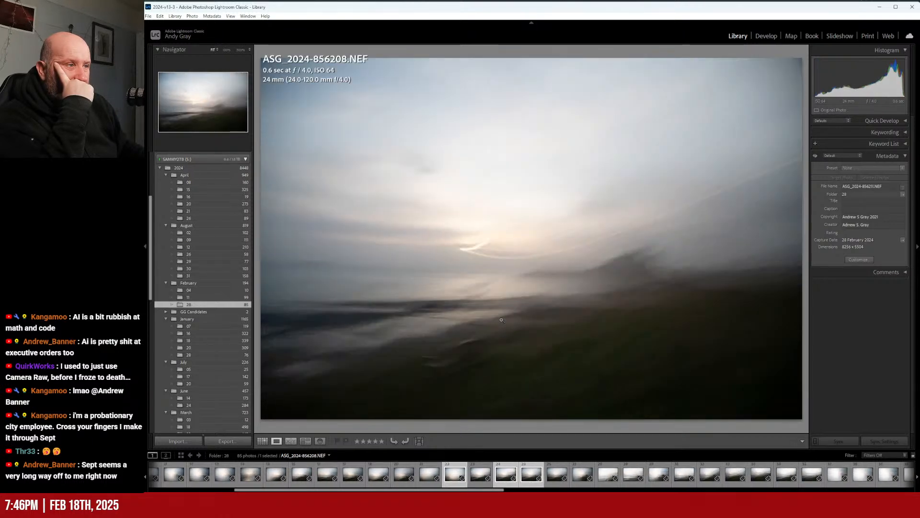
pyautogui.press('Right')
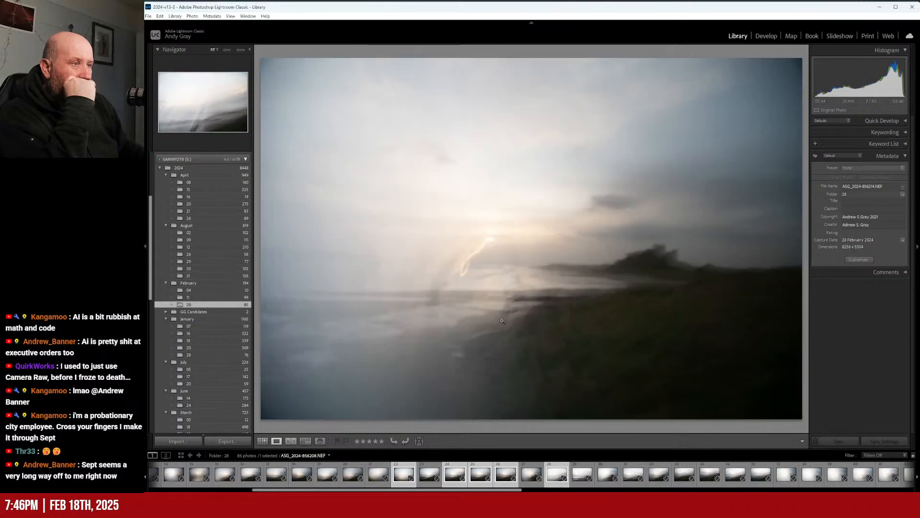
pyautogui.press('Right')
pyautogui.press('Right')
pyautogui.press('Right')
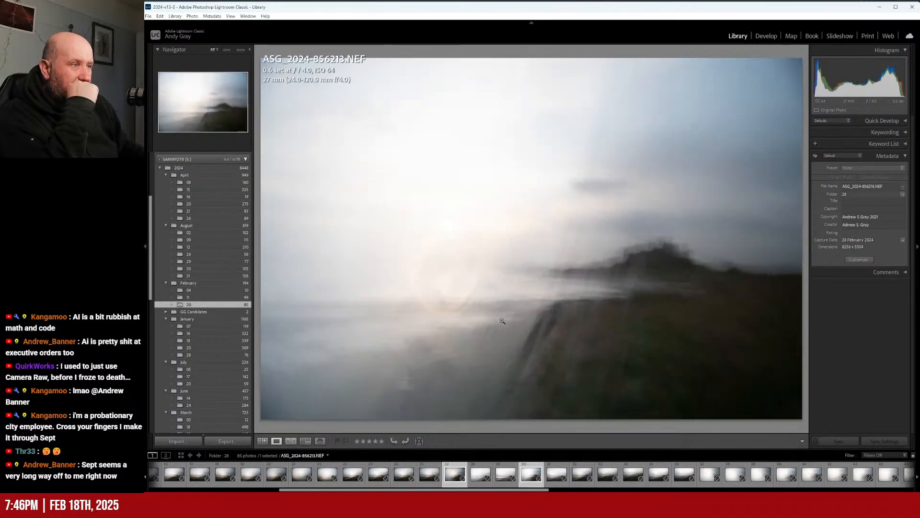
pyautogui.press('Right')
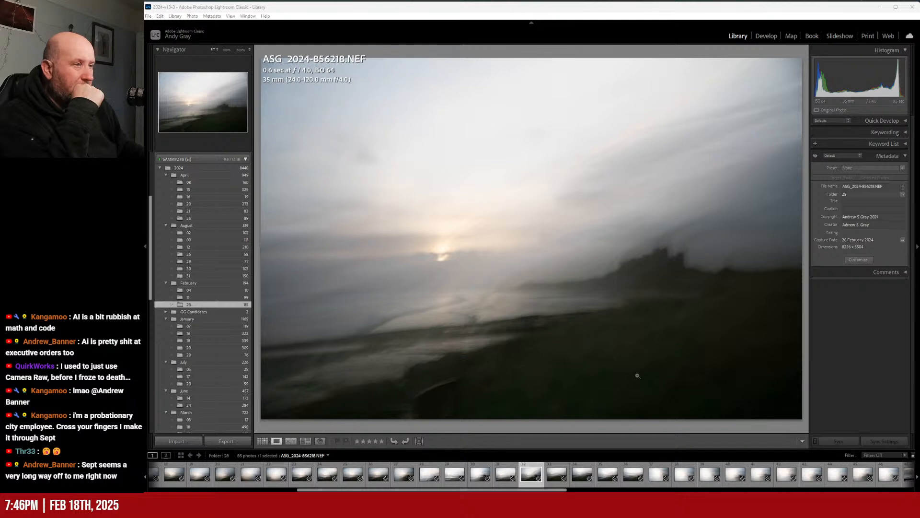
pyautogui.press('Right')
pyautogui.press('Right')
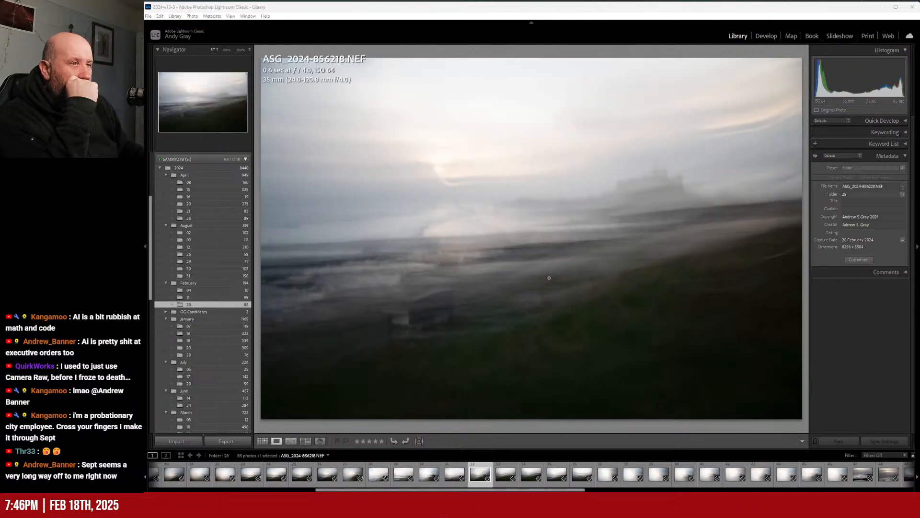
pyautogui.press('Right')
pyautogui.press('Right')
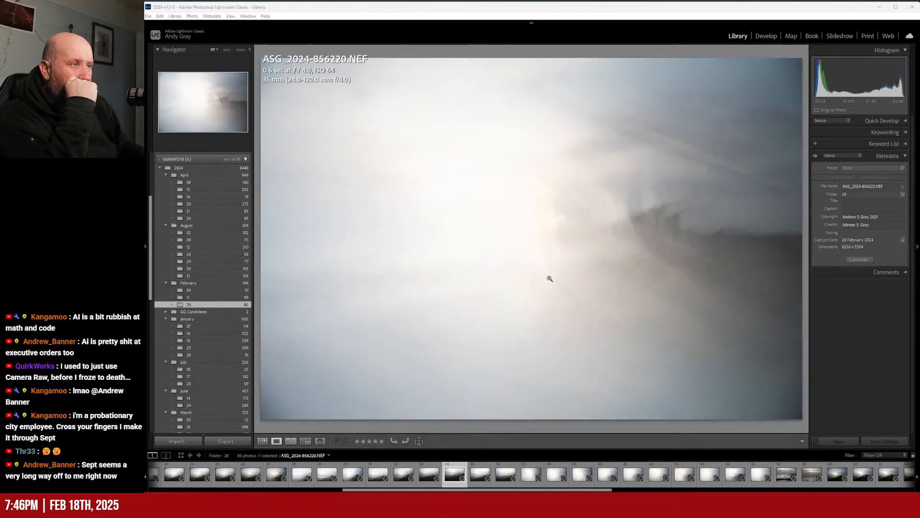
pyautogui.press('Right')
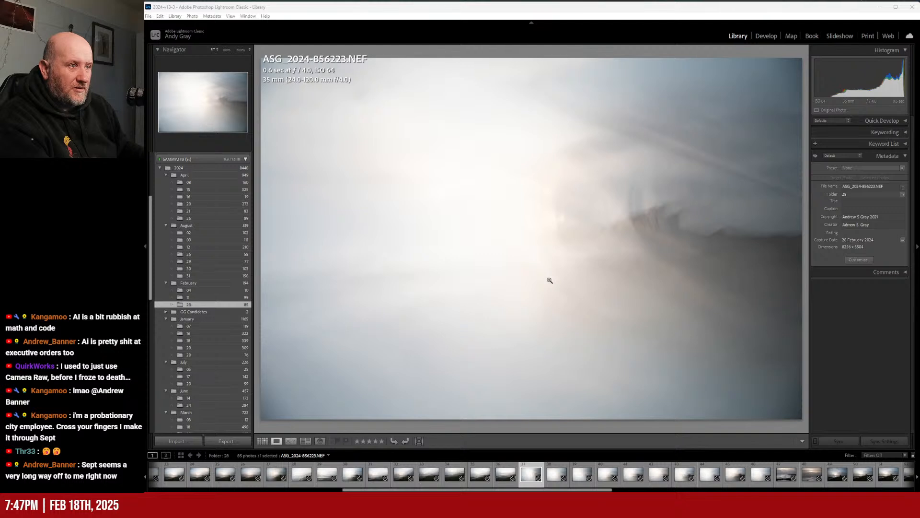
# - Rate ASG_2024-856223.NEF one star and set the rating of ASG_2024-856224.NEF to 0
pyautogui.press('Right')
pyautogui.press('Left')
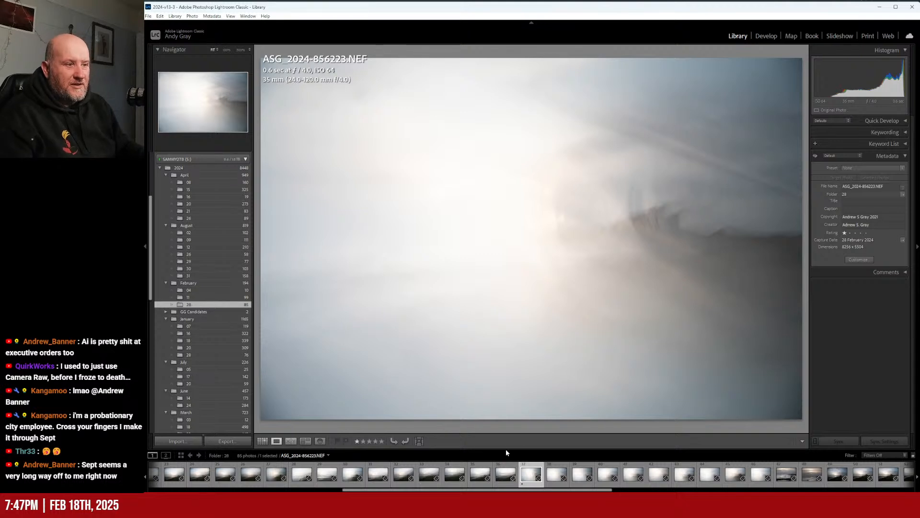
pyautogui.press('Right')
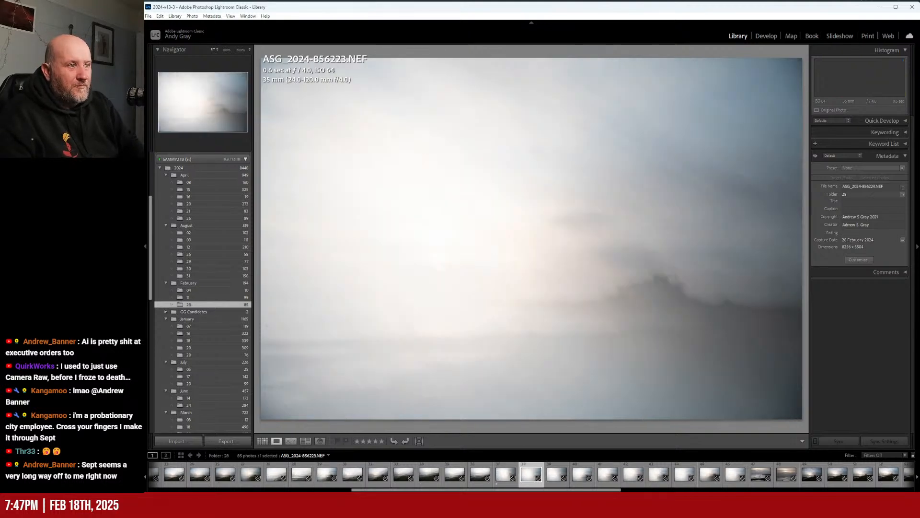
pyautogui.press('1')
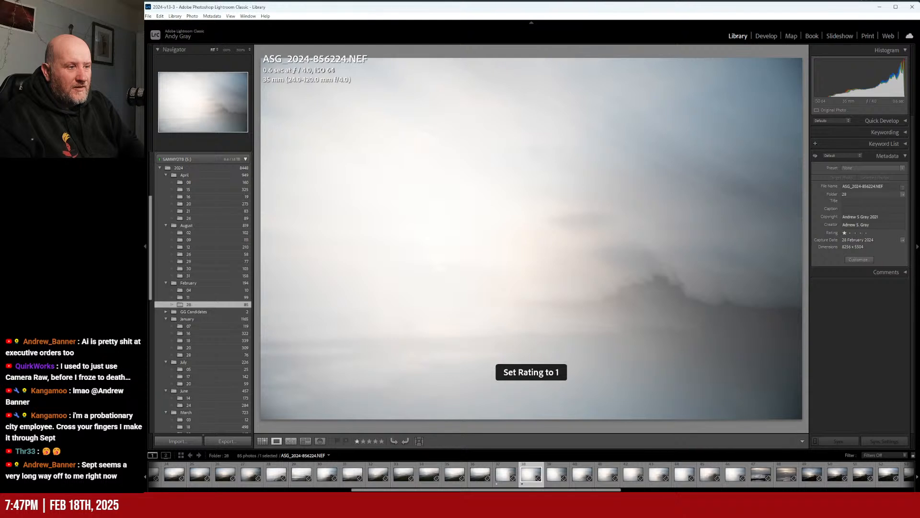
pyautogui.press('0')
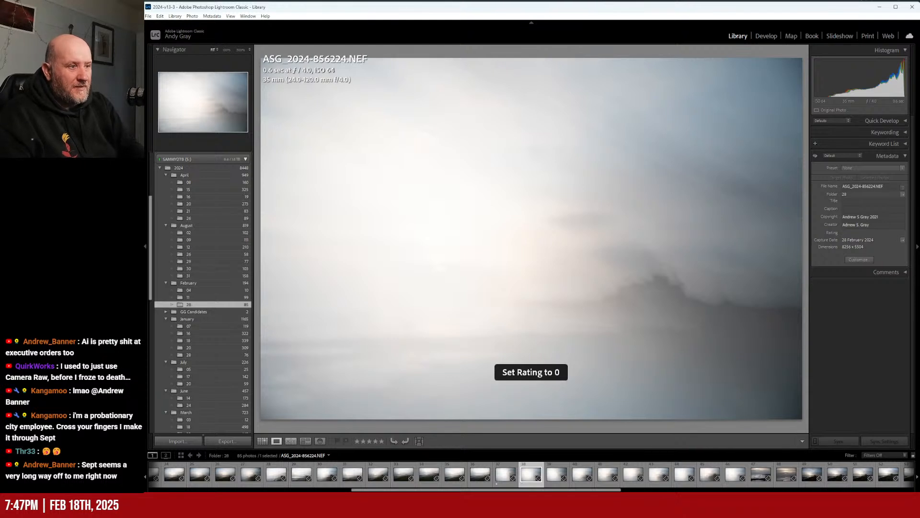
# - Rate ASG_2024-856225.NEF, ASG_2024-856227.NEF and ASG_2024-856228.NEF one star each, skipping ASG_2024-856226.NEF
pyautogui.press('Right')
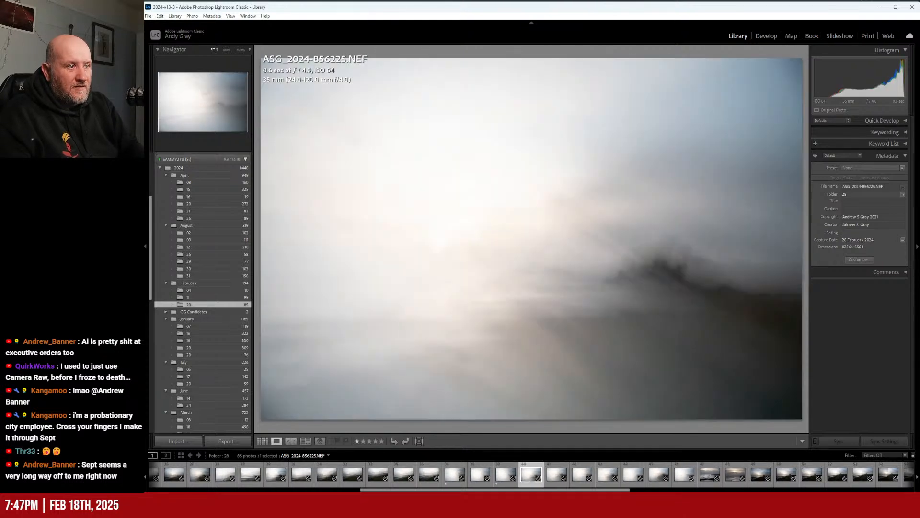
pyautogui.press('Right')
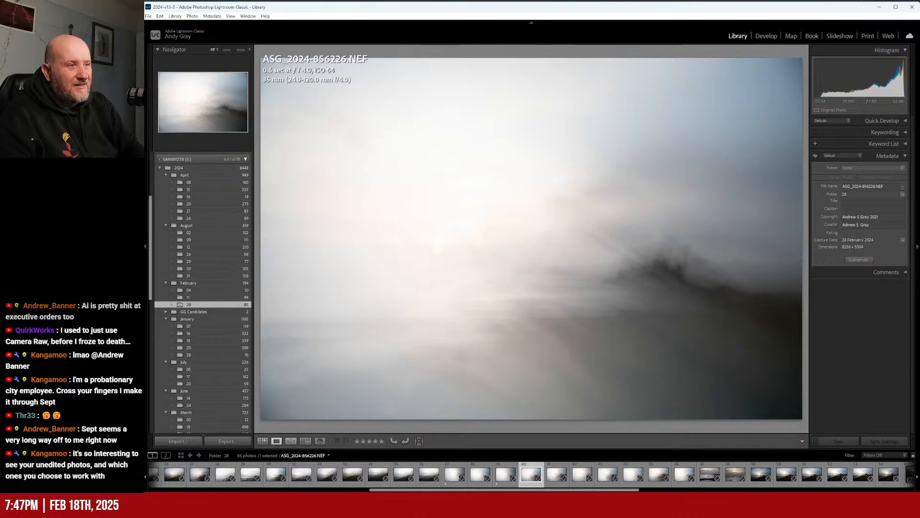
pyautogui.press('Right')
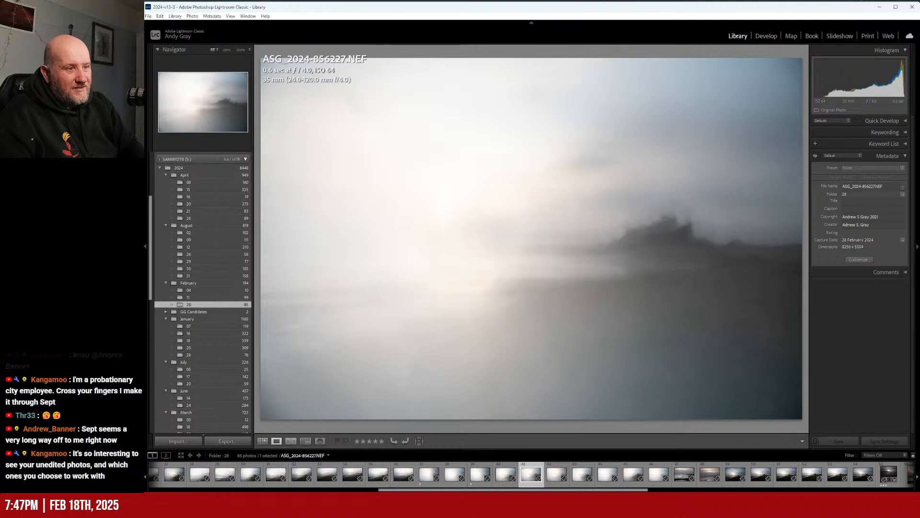
pyautogui.press('1')
pyautogui.press('Right')
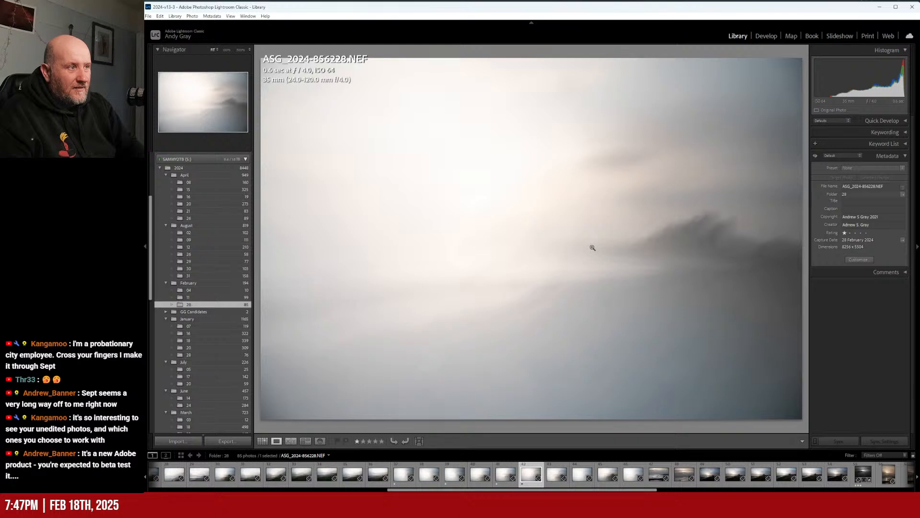
# - Check the shots up to ASG_2024-856233.NEF and rate ASG_2024-856229.NEF and ASG_2024-856231.NEF one star each
pyautogui.press('Right')
pyautogui.press('Right')
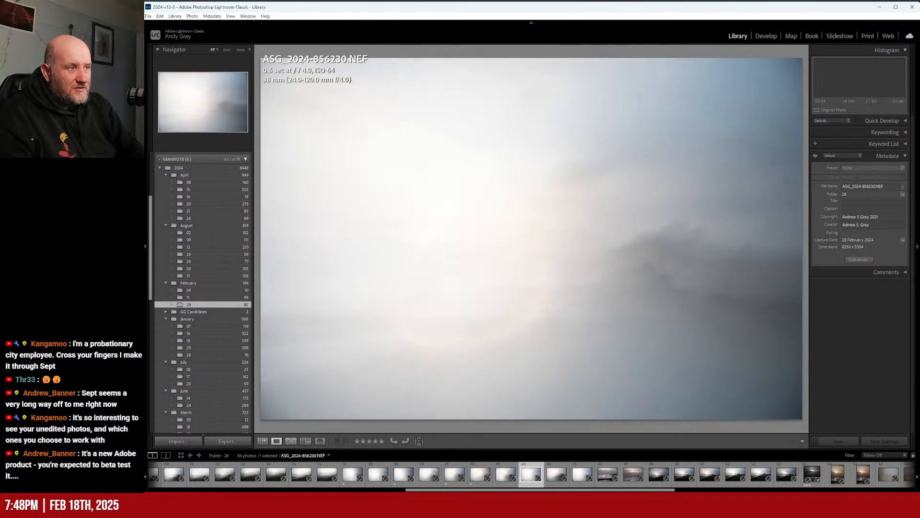
pyautogui.press('Right')
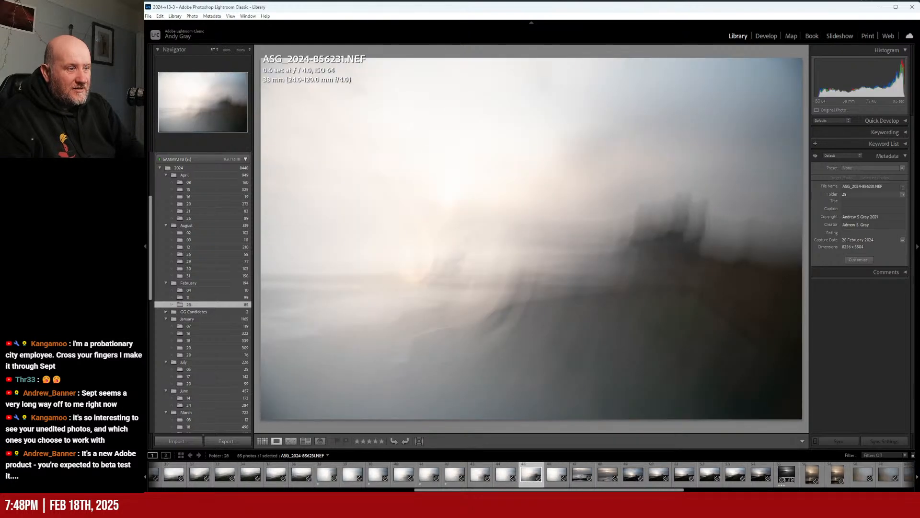
pyautogui.press('Right')
pyautogui.press('Right')
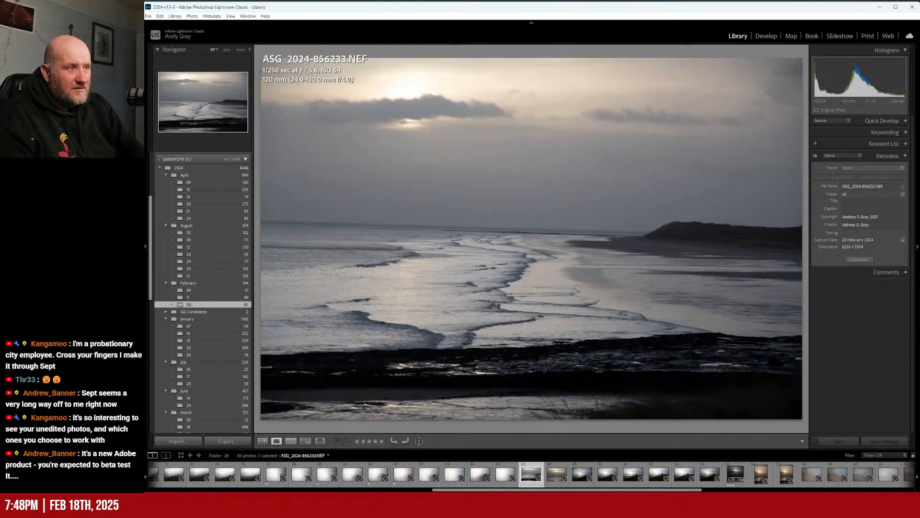
pyautogui.press('Left')
pyautogui.press('Left')
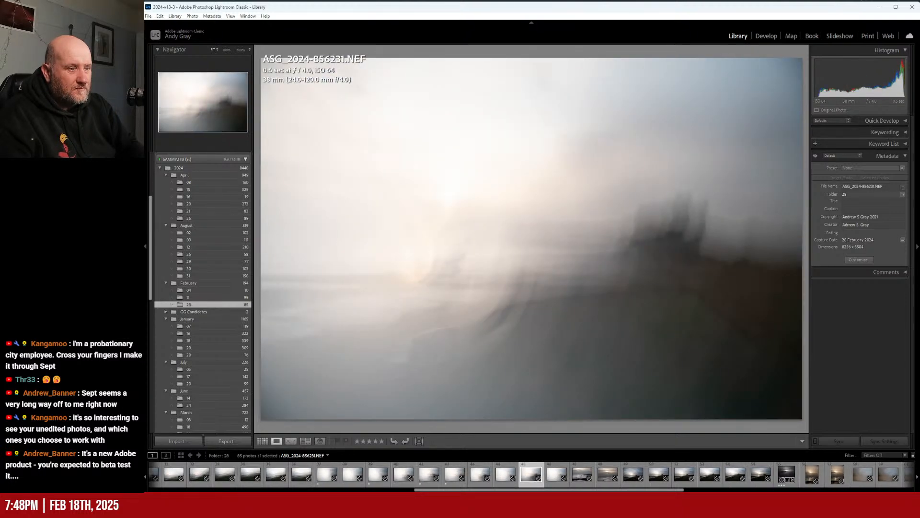
pyautogui.press('Left')
pyautogui.press('Left')
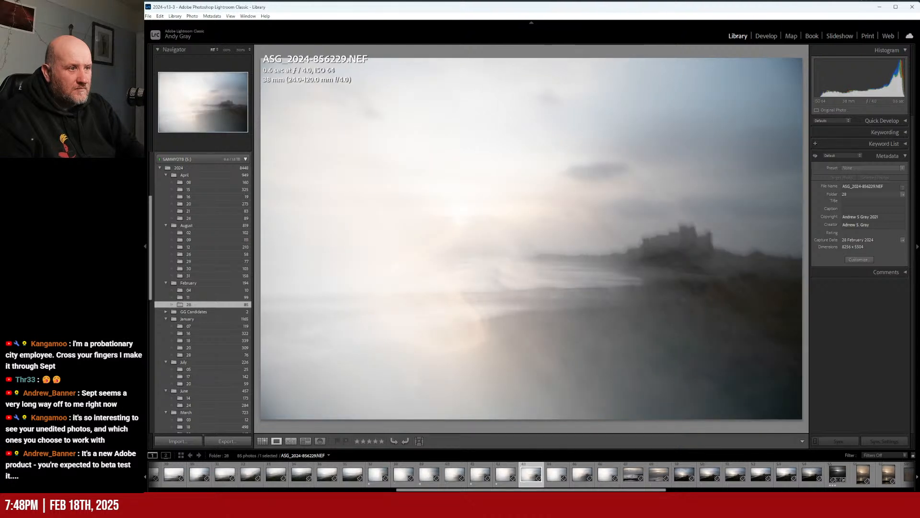
pyautogui.press('1')
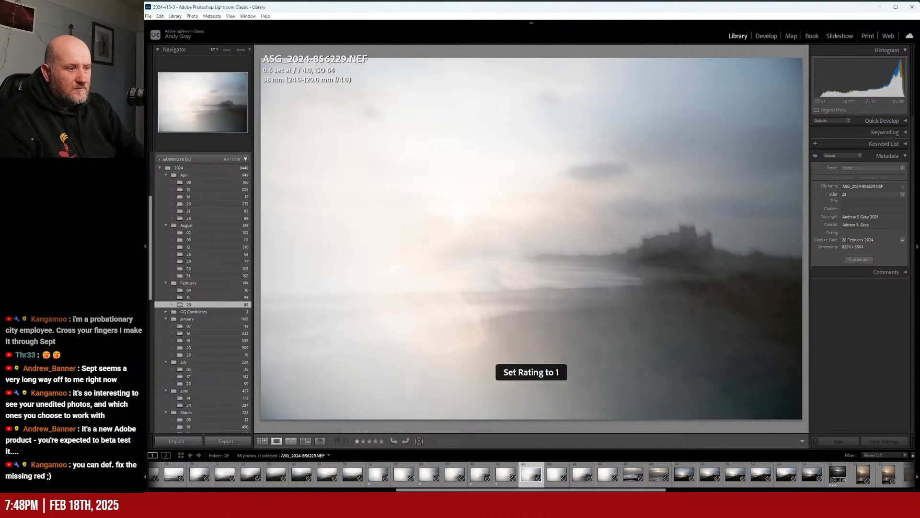
pyautogui.press('Right')
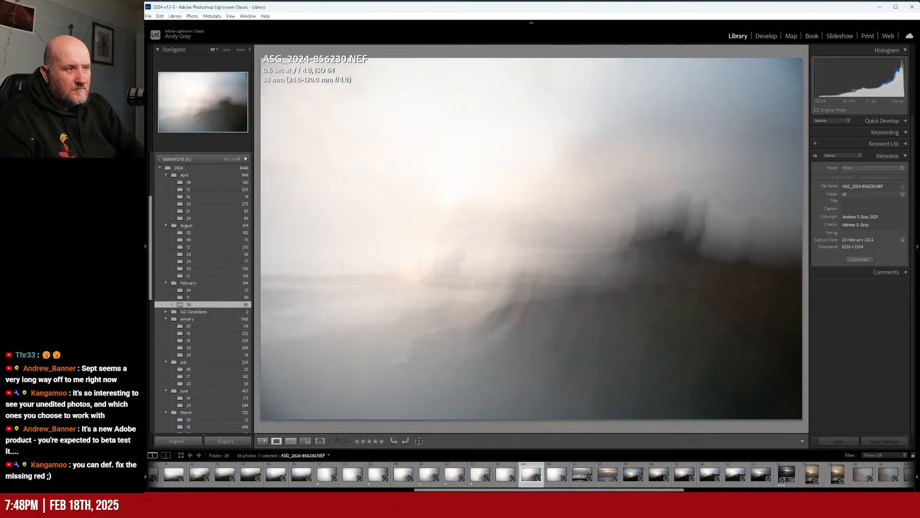
pyautogui.press('1')
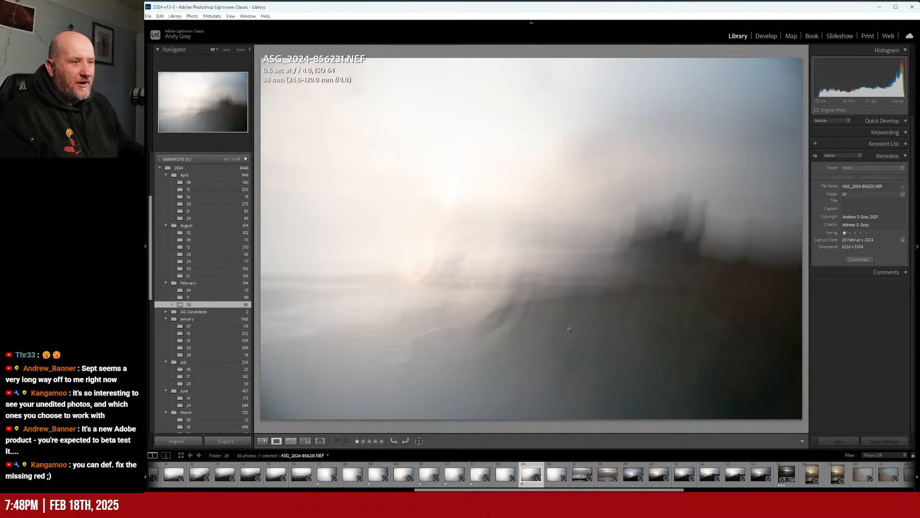
pyautogui.click(327, 475)
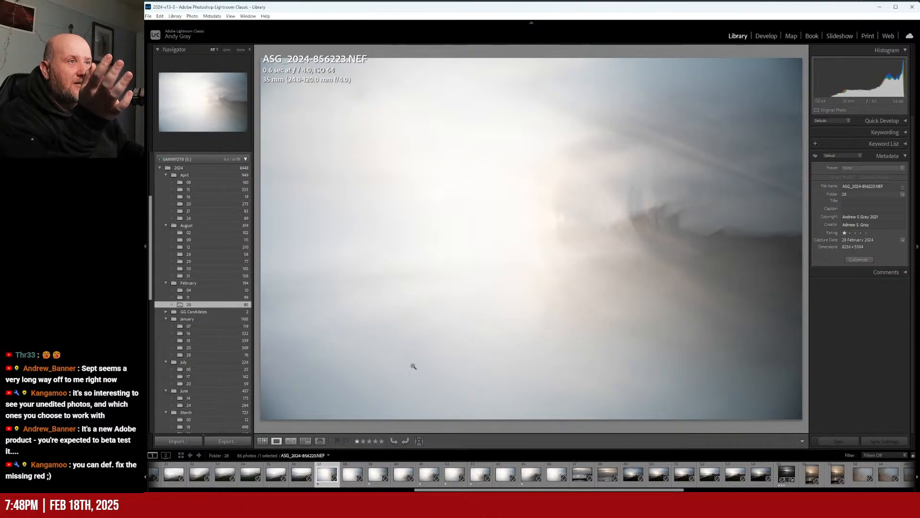
pyautogui.click(450, 478)
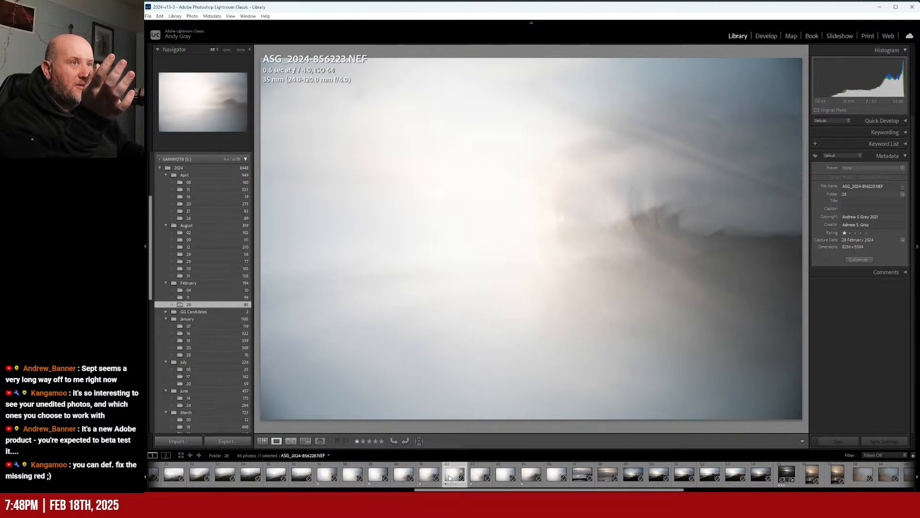
pyautogui.click(530, 475)
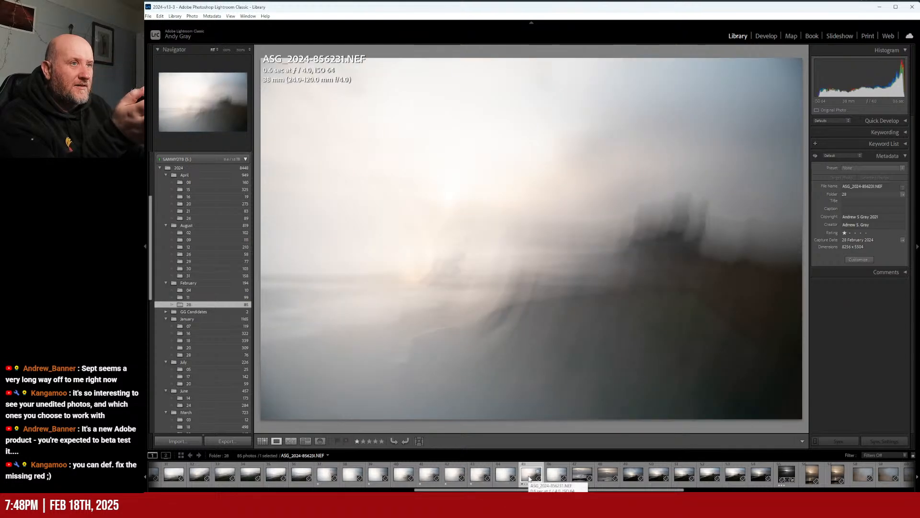
pyautogui.click(480, 476)
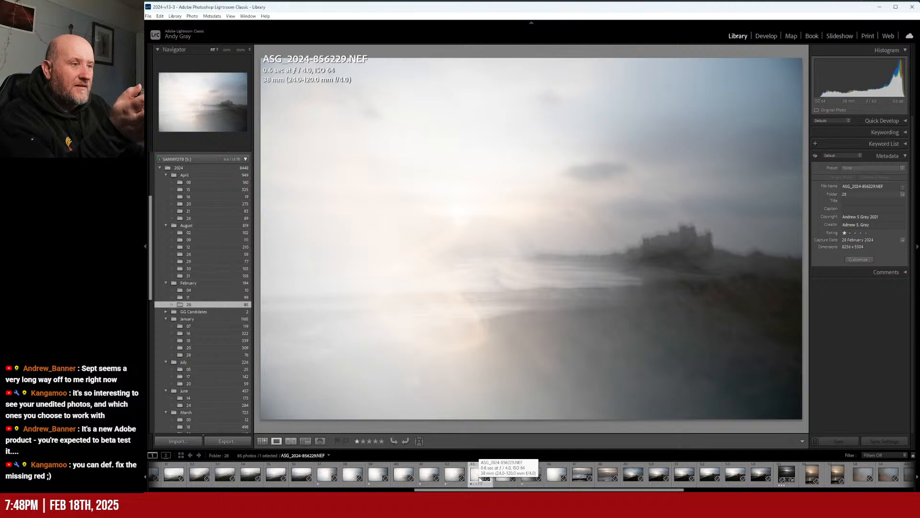
# - Select all six one-star photos together, with ASG_2024-856223.NEF as the main photo
pyautogui.click(320, 476)
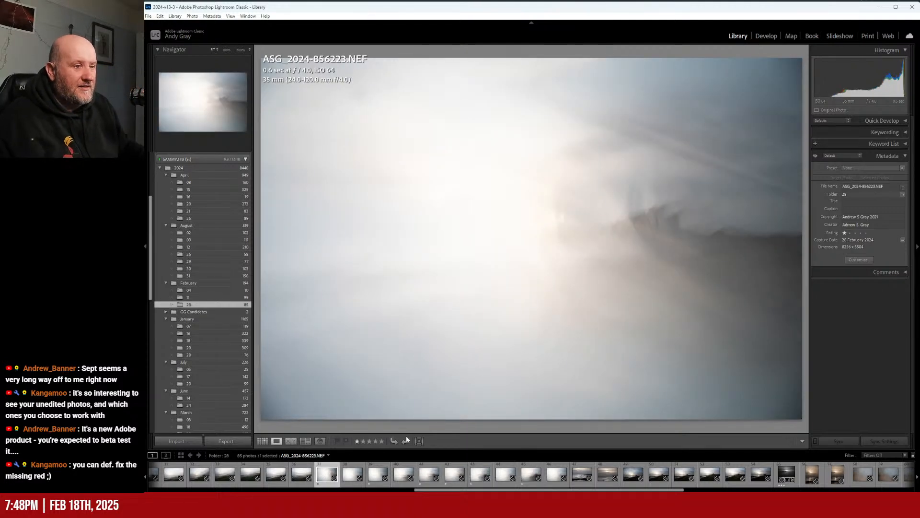
pyautogui.keyDown('ctrl'); pyautogui.click(379, 474); pyautogui.keyUp('ctrl')
pyautogui.keyDown('ctrl'); pyautogui.click(429, 474); pyautogui.keyUp('ctrl')
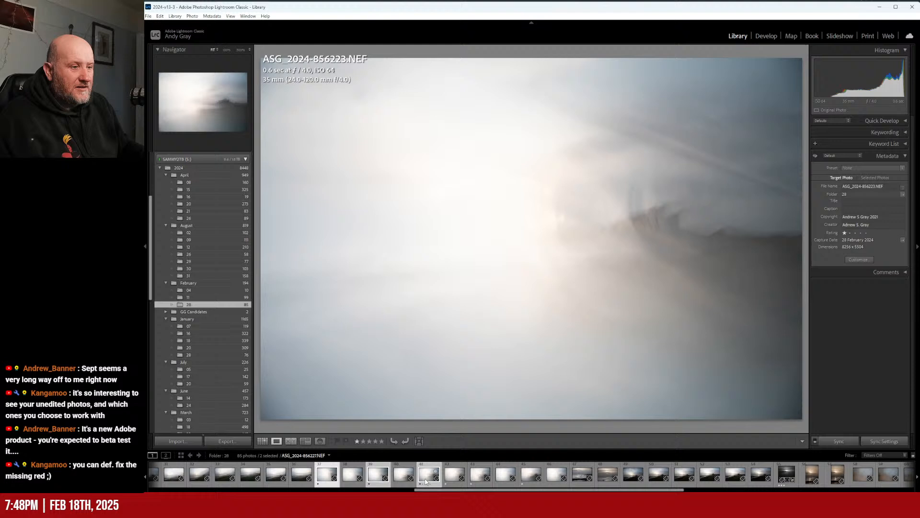
pyautogui.keyDown('ctrl'); pyautogui.click(455, 476); pyautogui.keyUp('ctrl')
pyautogui.keyDown('ctrl'); pyautogui.click(480, 475); pyautogui.keyUp('ctrl')
pyautogui.keyDown('ctrl'); pyautogui.click(529, 477); pyautogui.keyUp('ctrl')
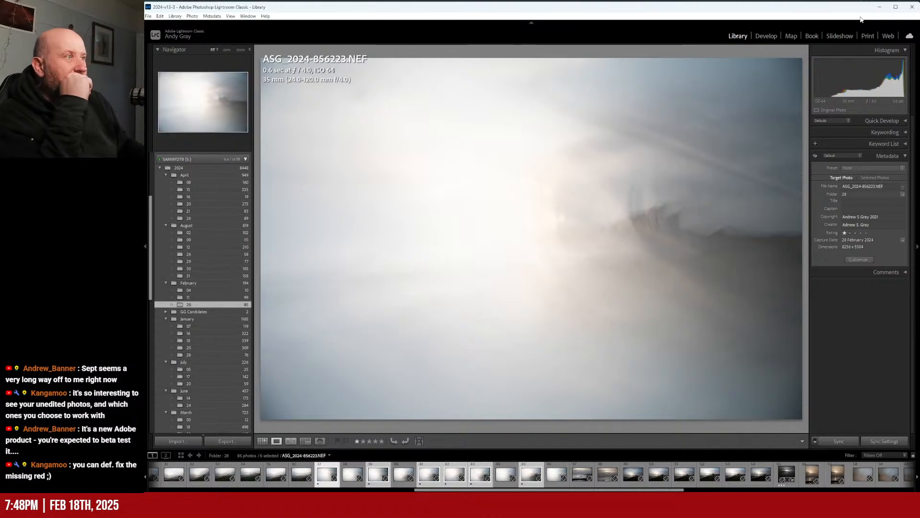
# - Start developing ASG_2024-856223.NEF by enabling lens profile corrections and removing chromatic aberration
pyautogui.click(766, 36)
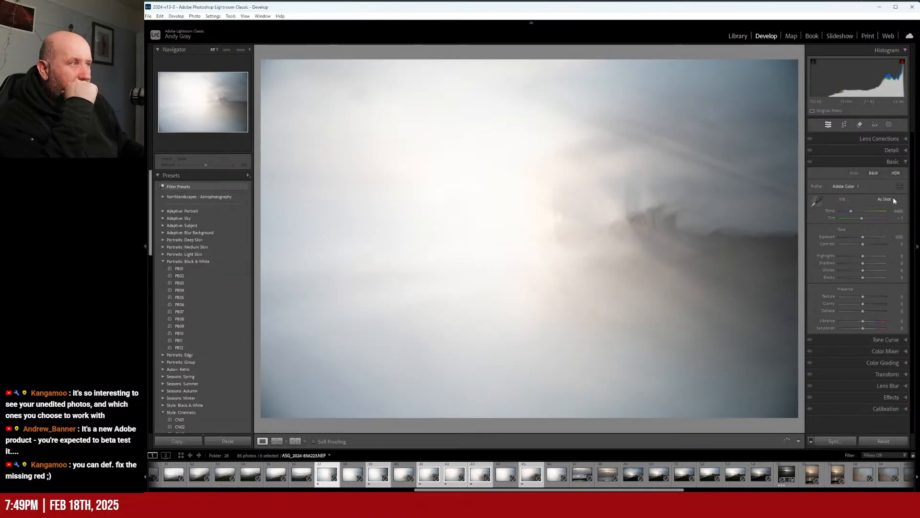
pyautogui.click(879, 139)
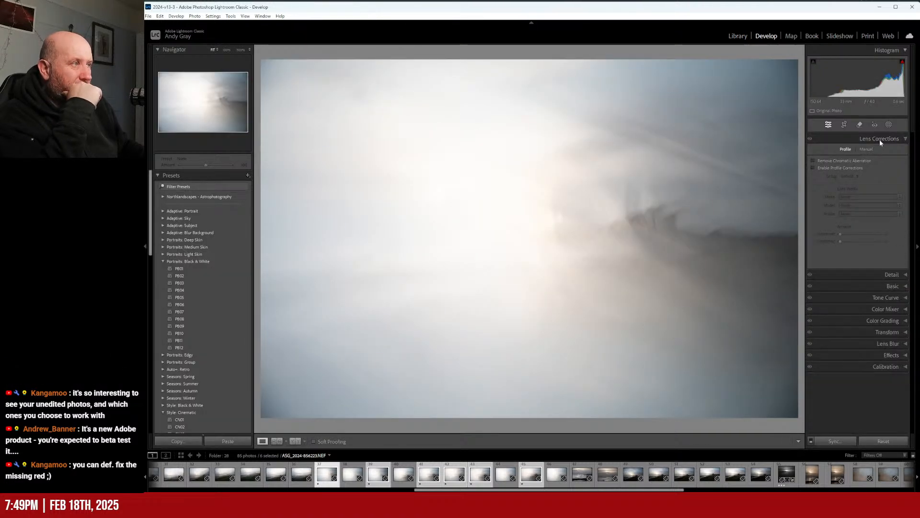
pyautogui.click(840, 168)
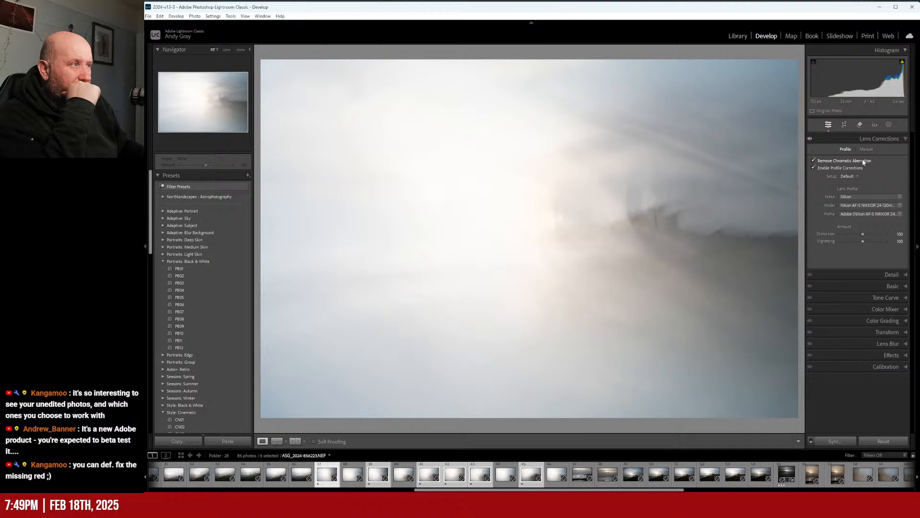
pyautogui.click(885, 139)
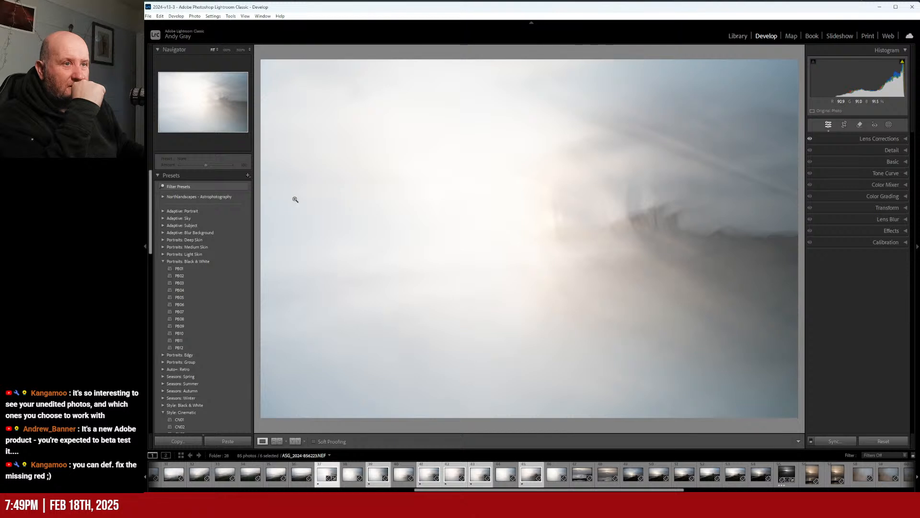
# - Apply the Adaptive: Sky preset Sunrise to ASG_2024-856223.NEF after previewing the group's other sky presets
pyautogui.click(163, 219)
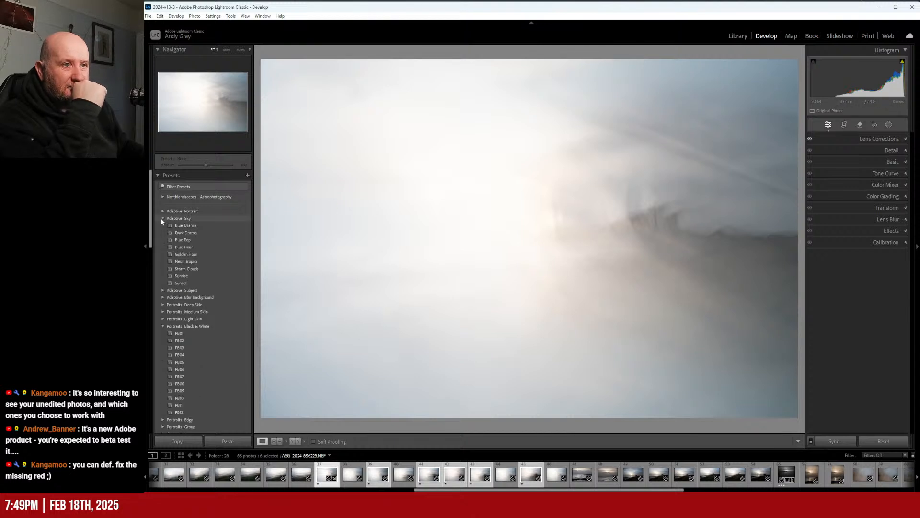
pyautogui.click(184, 226)
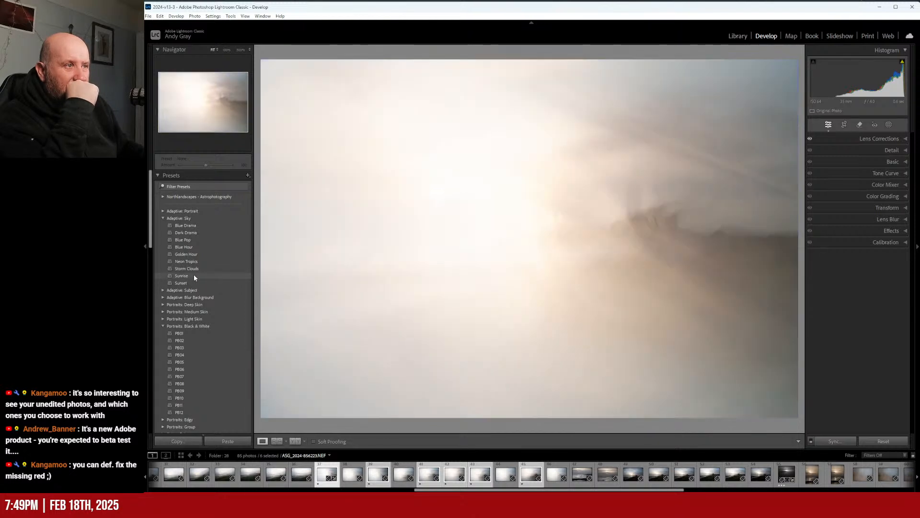
pyautogui.click(194, 276)
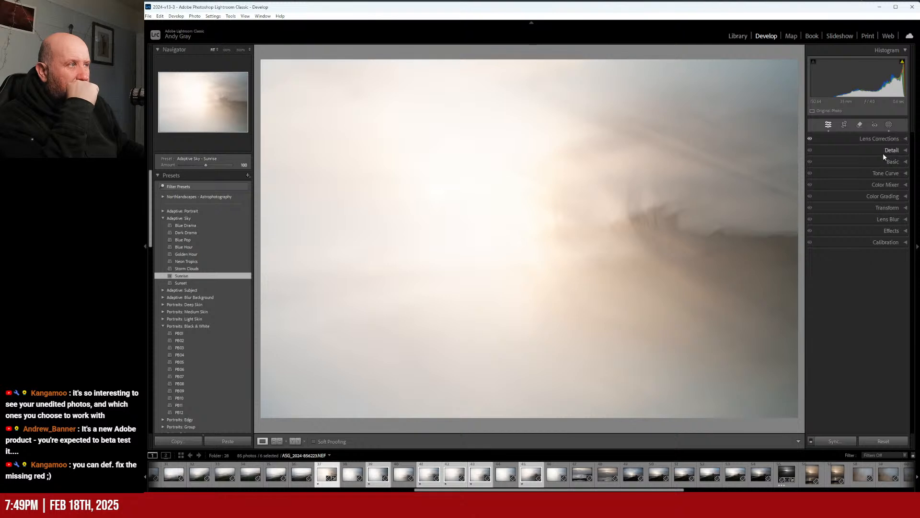
# - Set the basic adjustments to Exposure −0.44, Contrast −2, Highlights −39, Shadows +17, Blacks −2 and Clarity −2
pyautogui.click(890, 140)
pyautogui.click(889, 140)
pyautogui.click(896, 162)
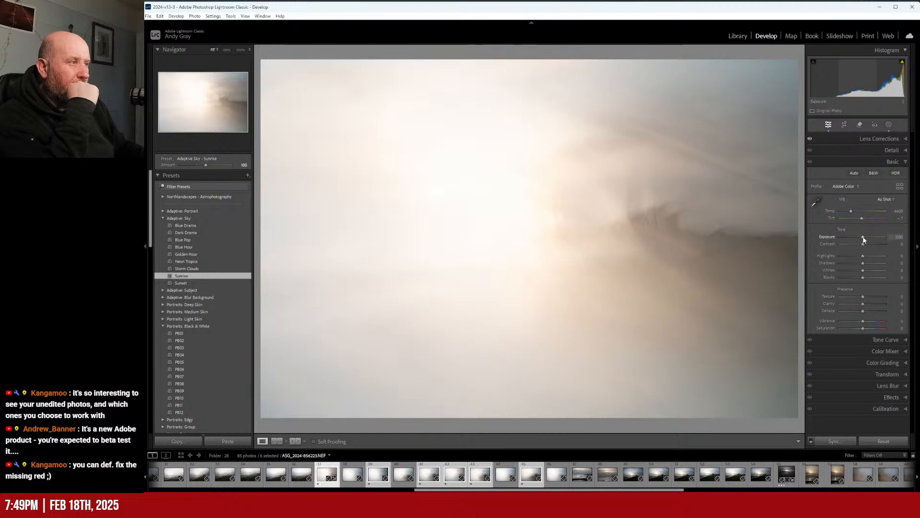
pyautogui.moveTo(864, 239)
pyautogui.mouseDown()
pyautogui.moveTo(844, 247)
pyautogui.moveTo(881, 252)
pyautogui.moveTo(863, 249)
pyautogui.mouseUp()
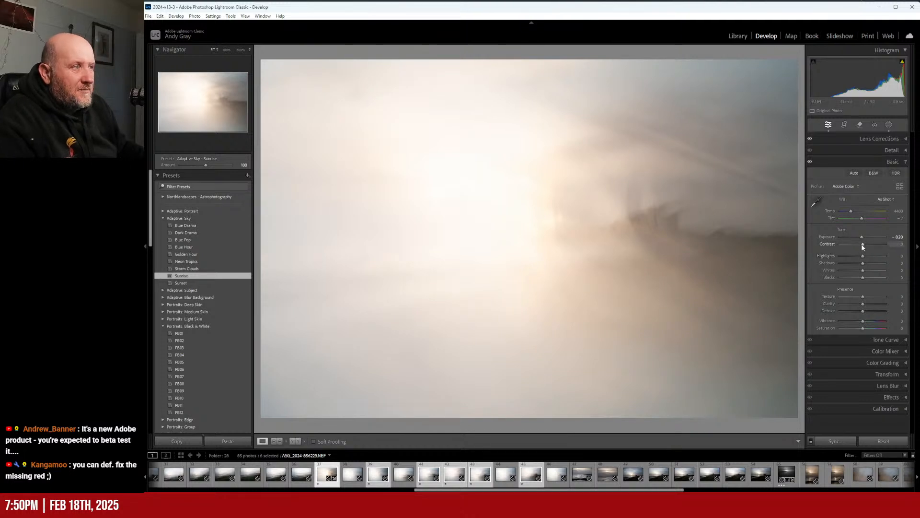
pyautogui.moveTo(860, 244); pyautogui.dragTo(861, 237)
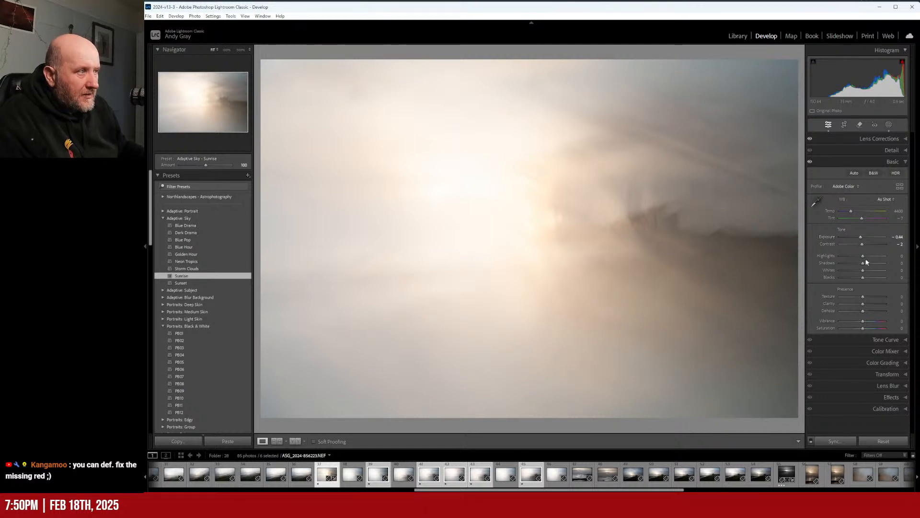
pyautogui.moveTo(864, 259); pyautogui.dragTo(862, 287)
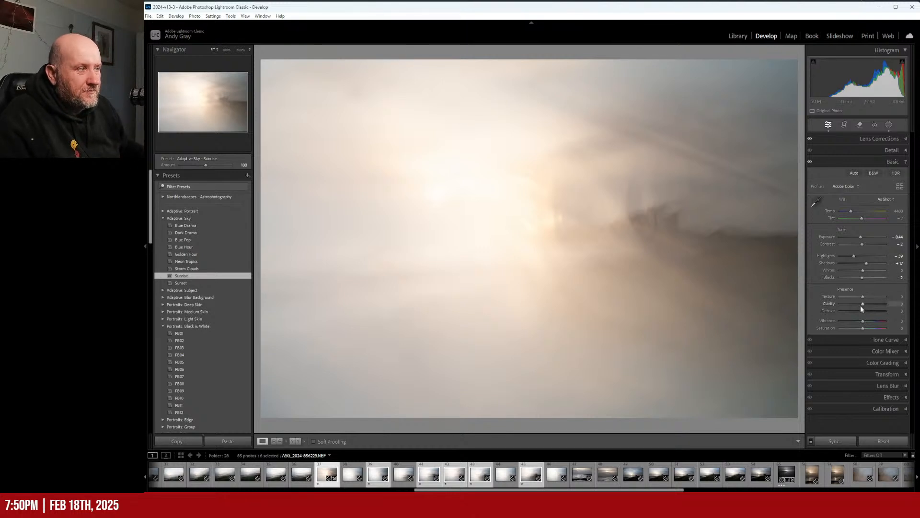
pyautogui.moveTo(838, 303); pyautogui.dragTo(861, 306)
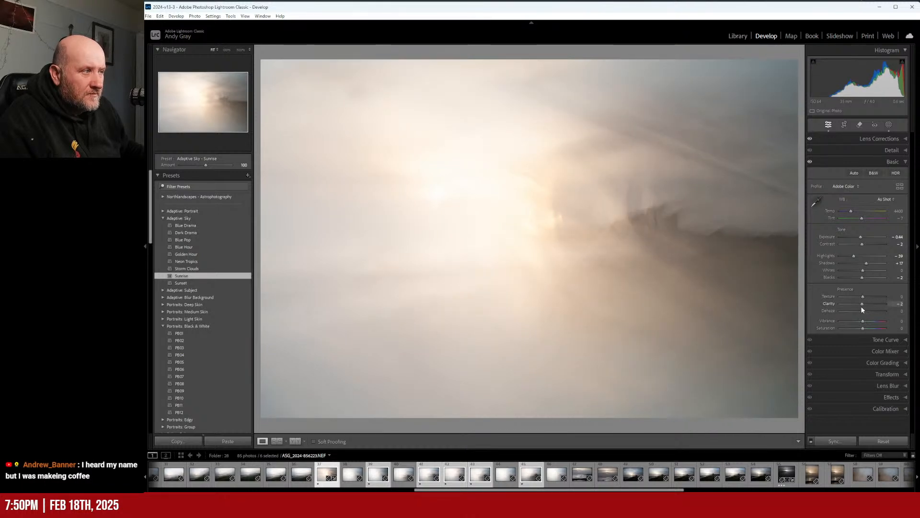
# - Inspect the main photo with the Remove tool's Visualize Spots view and synchronize its settings, without masking, to the other selected photos
pyautogui.click(858, 126)
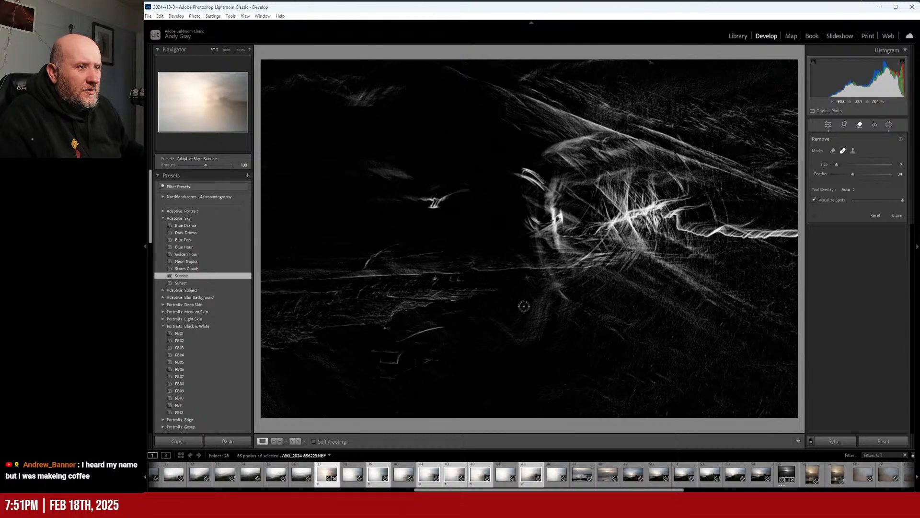
pyautogui.click(829, 125)
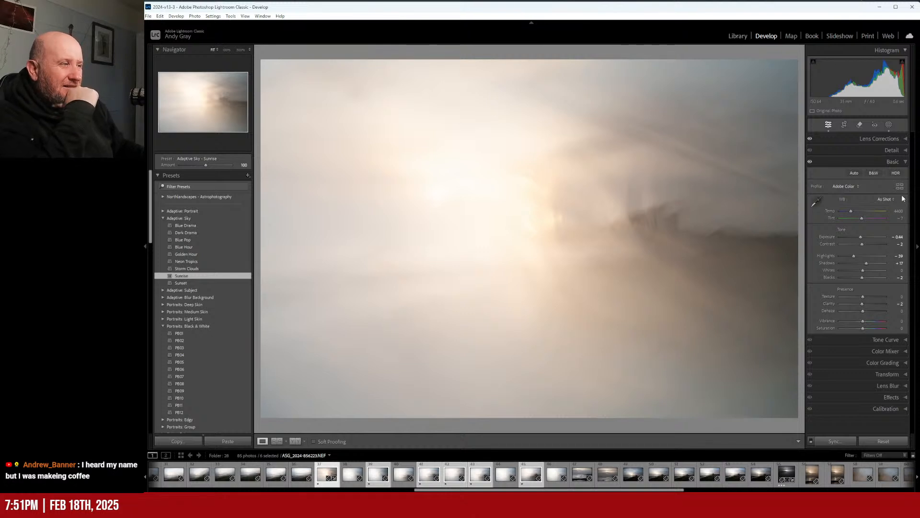
pyautogui.click(834, 441)
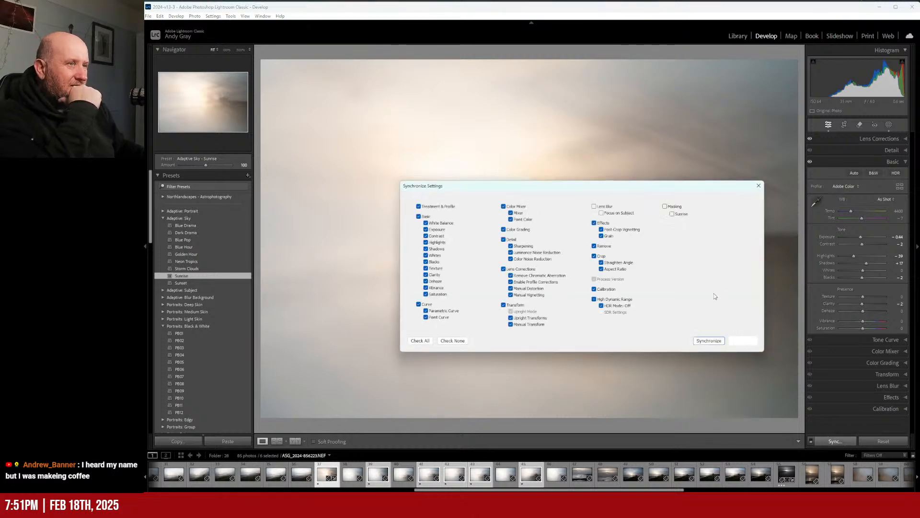
pyautogui.click(712, 341)
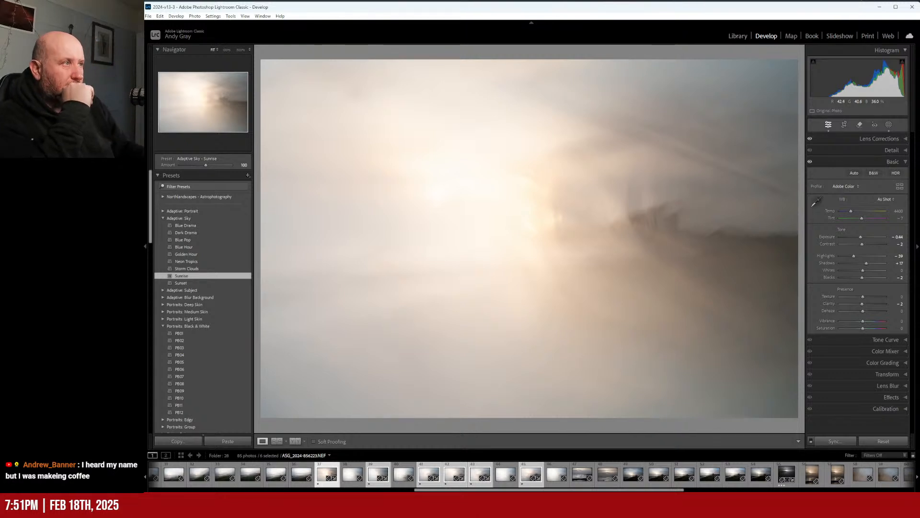
# - Review the synchronized edits on ASG_2024-856225.NEF and ASG_2024-856227.NEF in the Library preview
pyautogui.click(737, 36)
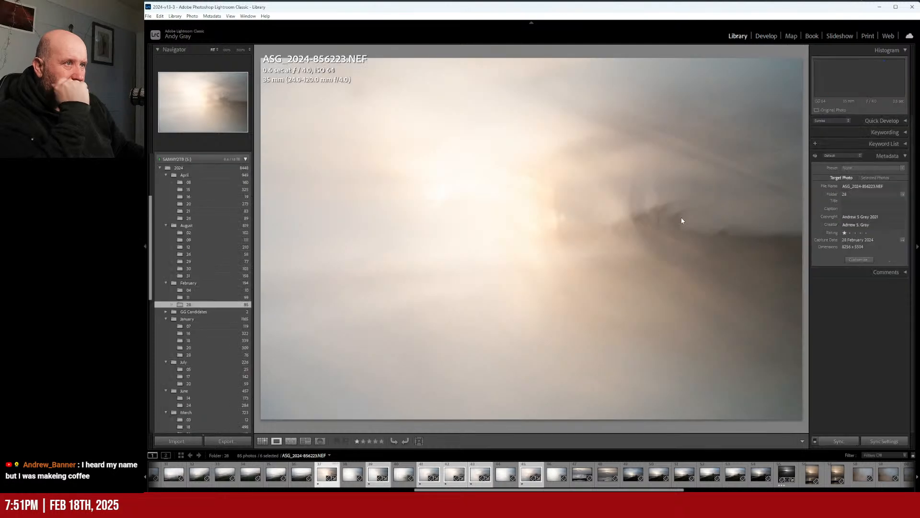
pyautogui.press('Right')
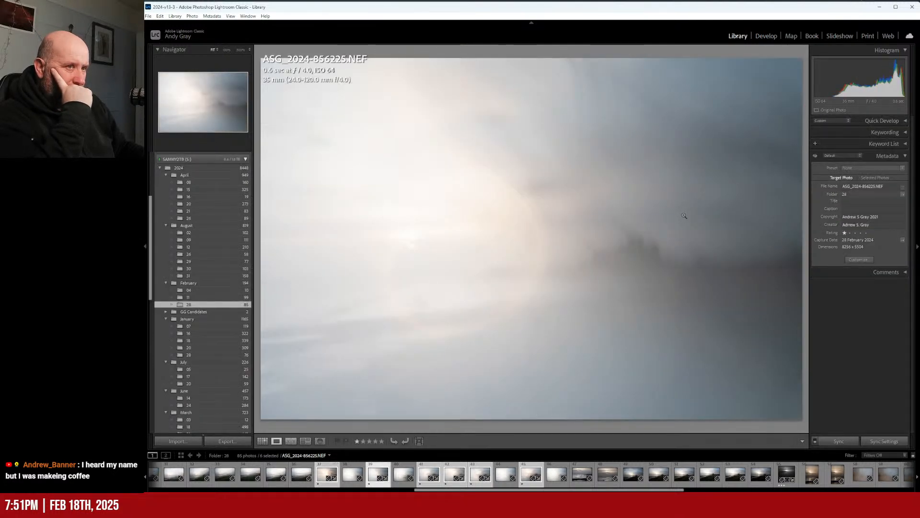
pyautogui.press('Right')
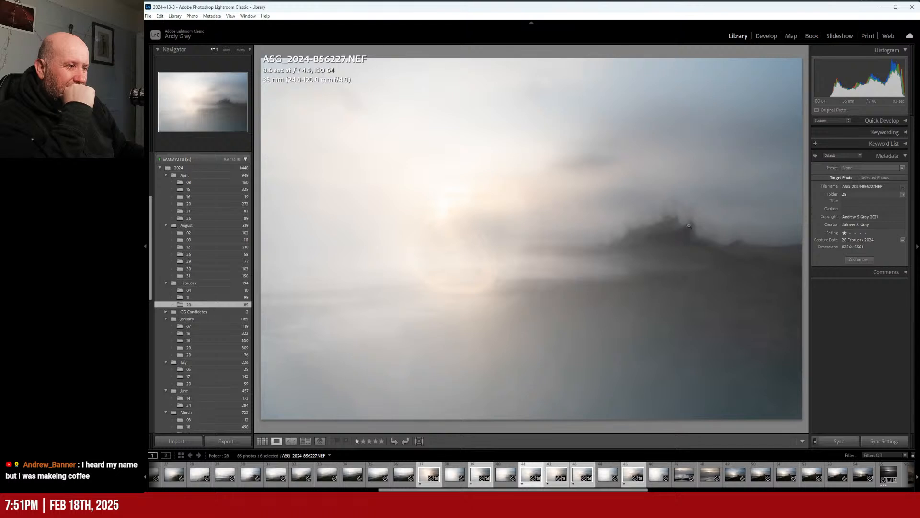
pyautogui.press('Left')
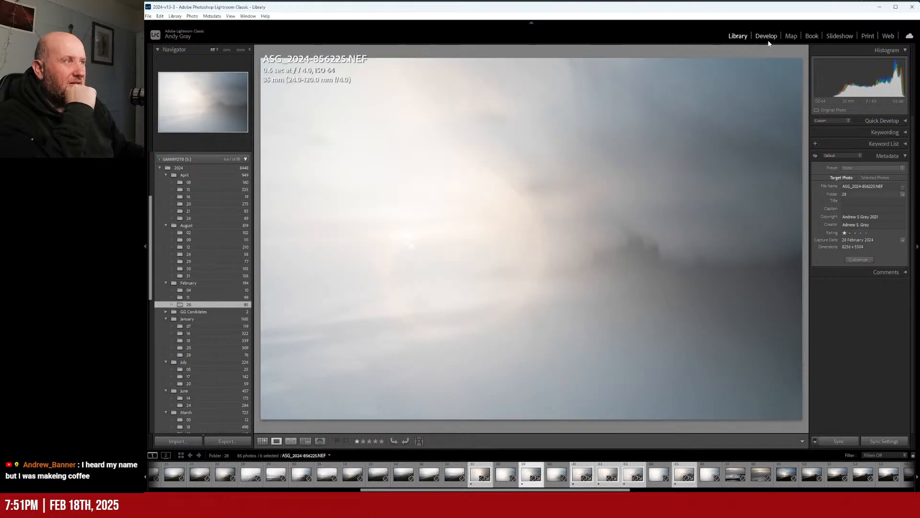
# - Apply the Adaptive: Sky preset Sunrise to ASG_2024-856225.NEF in the Develop module
pyautogui.click(766, 36)
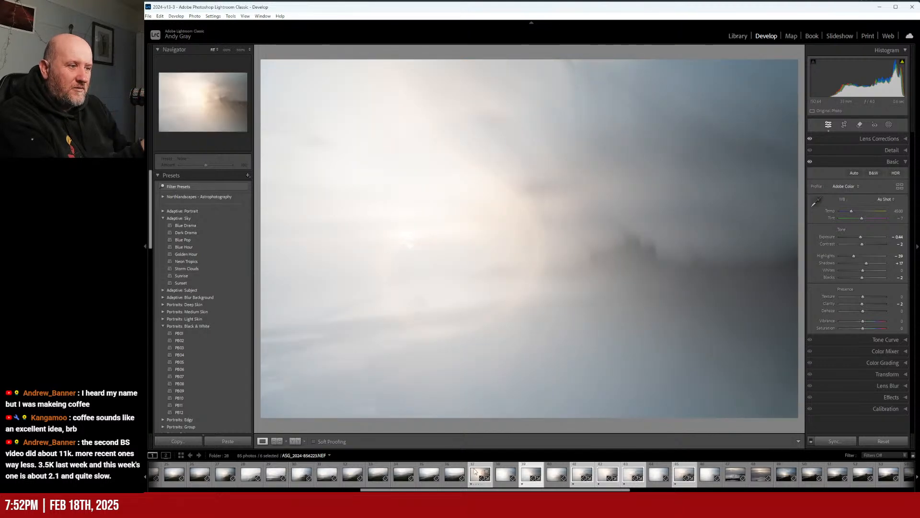
pyautogui.click(494, 475)
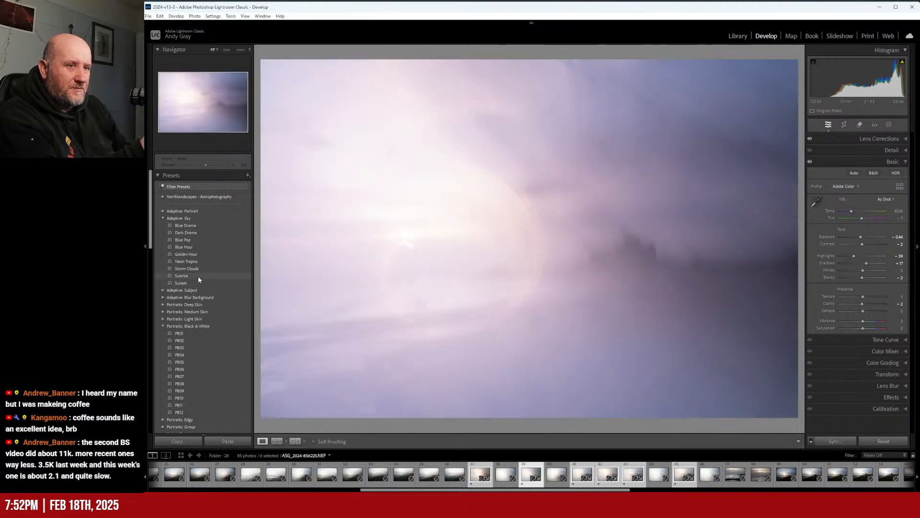
pyautogui.click(198, 277)
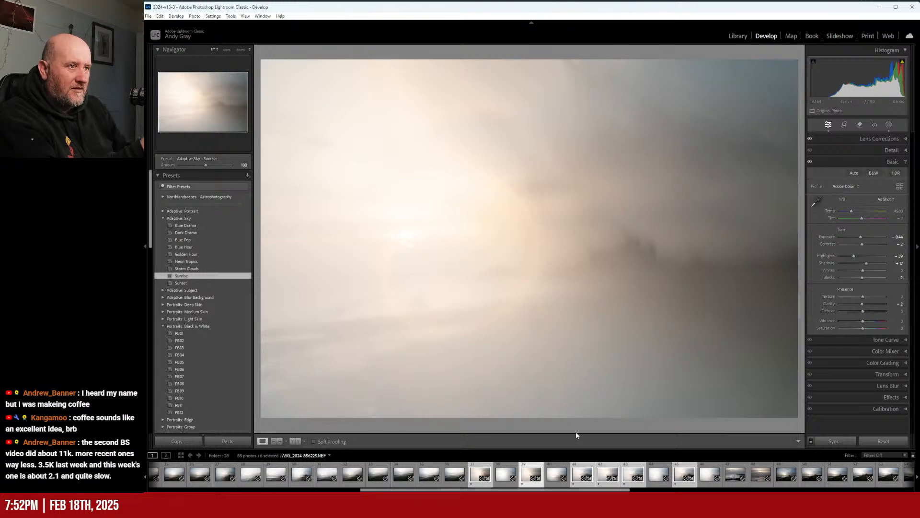
# - Apply the Sunrise sky preset to ASG_2024-856227.NEF
pyautogui.click(581, 477)
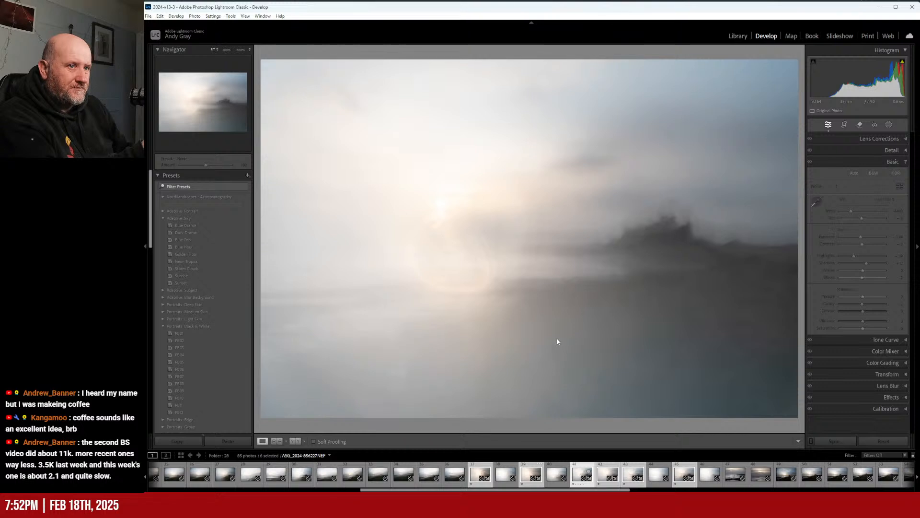
pyautogui.click(211, 277)
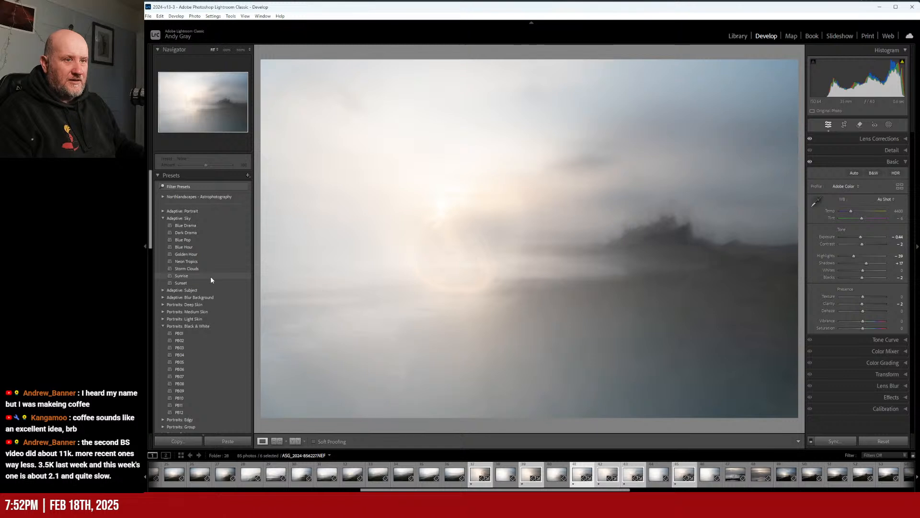
pyautogui.click(212, 279)
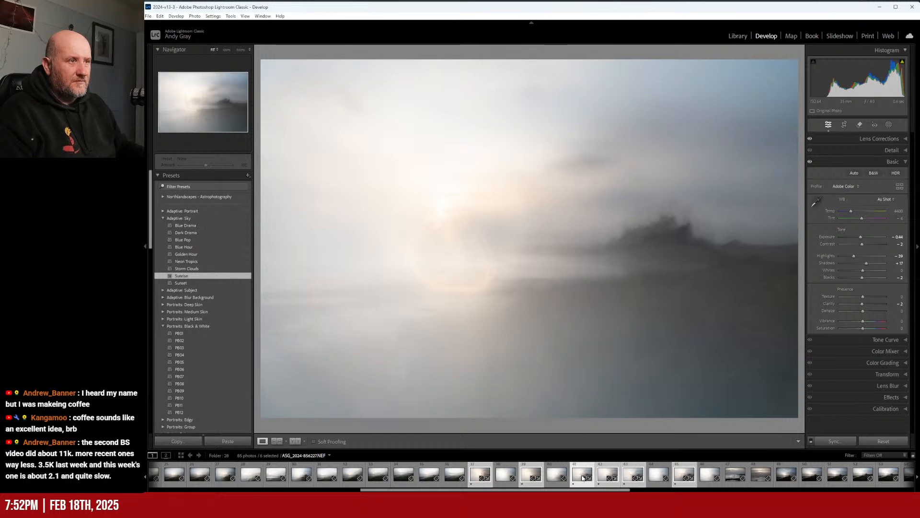
pyautogui.hotkey('ctrl', 'e')
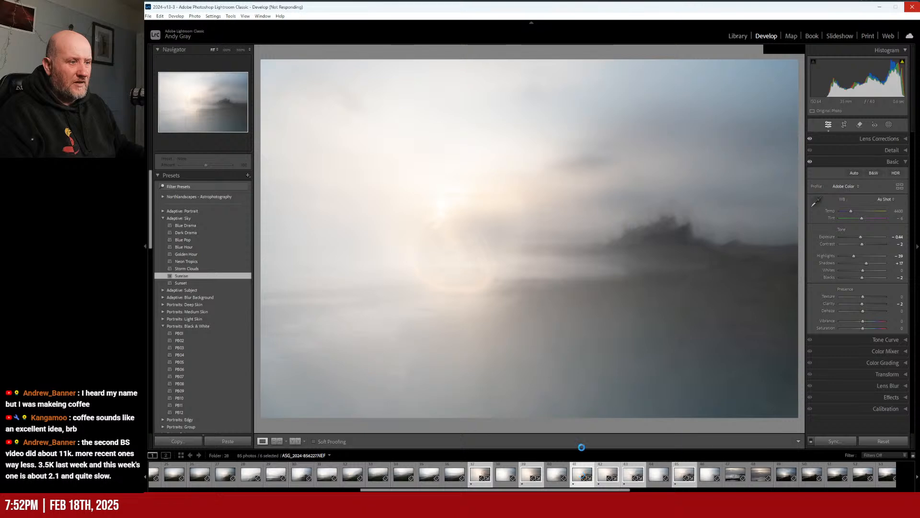
pyautogui.hotkey('alt', 'Tab')
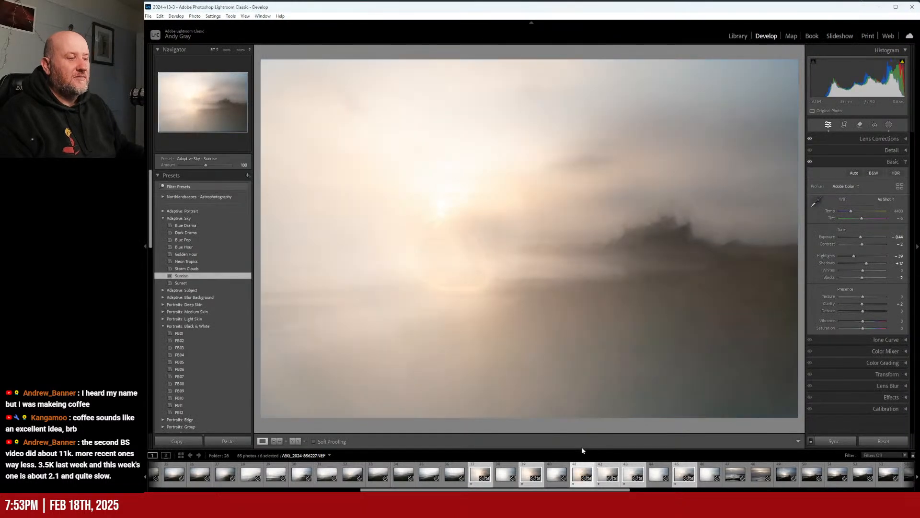
# - Apply the Sunrise sky preset to ASG_2024-856228.NEF
pyautogui.click(602, 476)
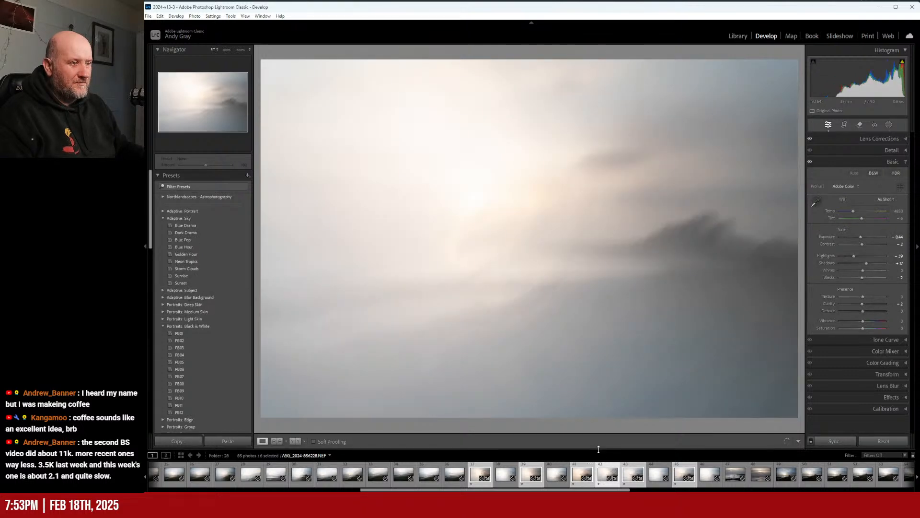
pyautogui.click(207, 280)
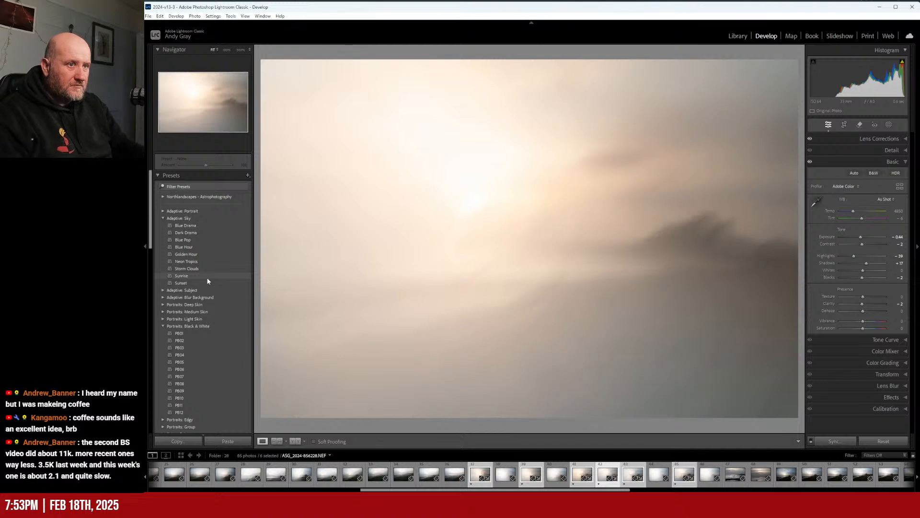
pyautogui.click(207, 278)
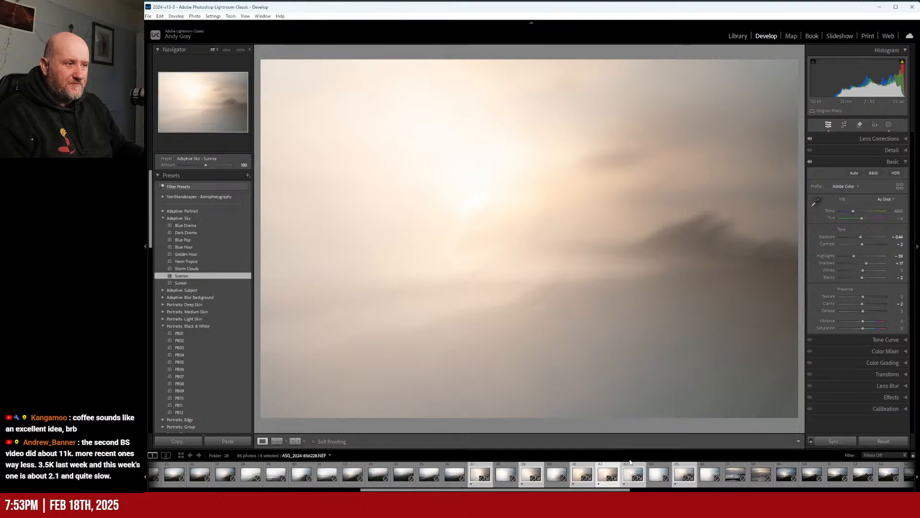
# - Apply the Sunrise sky preset to ASG_2024-856229.NEF and ASG_2024-856231.NEF
pyautogui.click(633, 474)
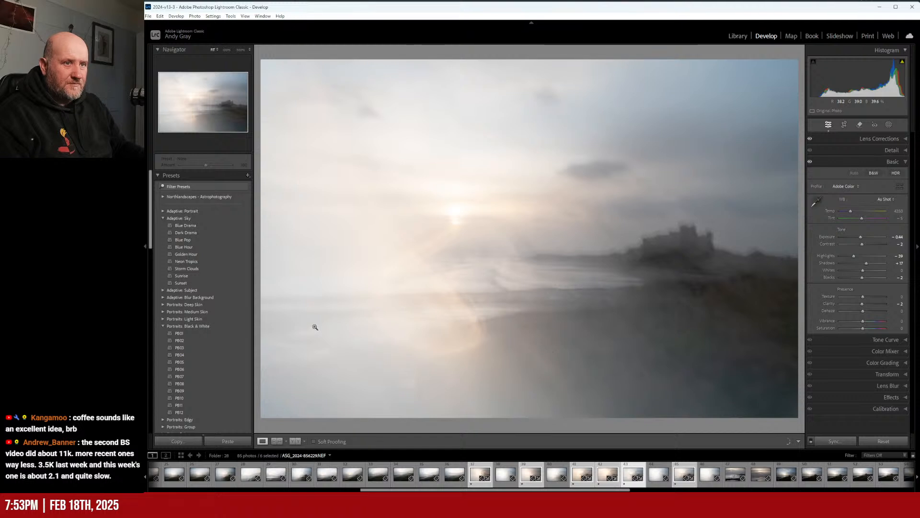
pyautogui.click(228, 276)
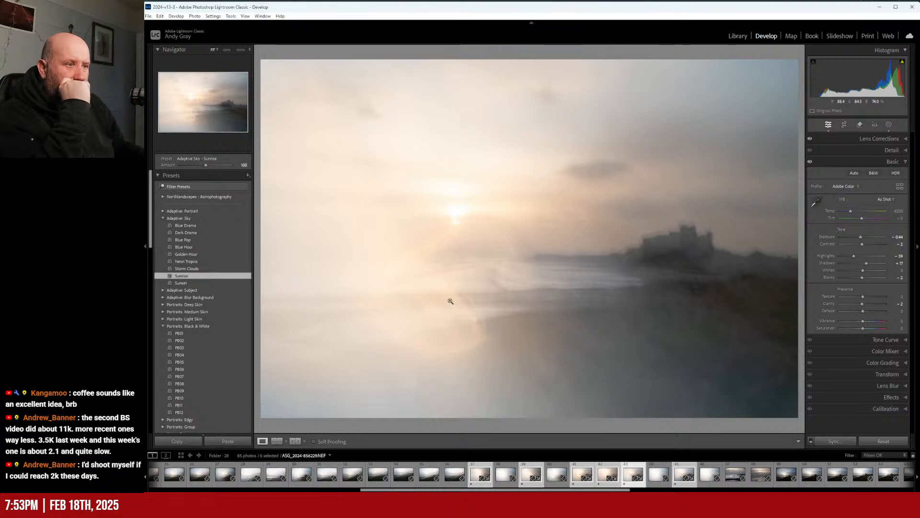
pyautogui.click(683, 474)
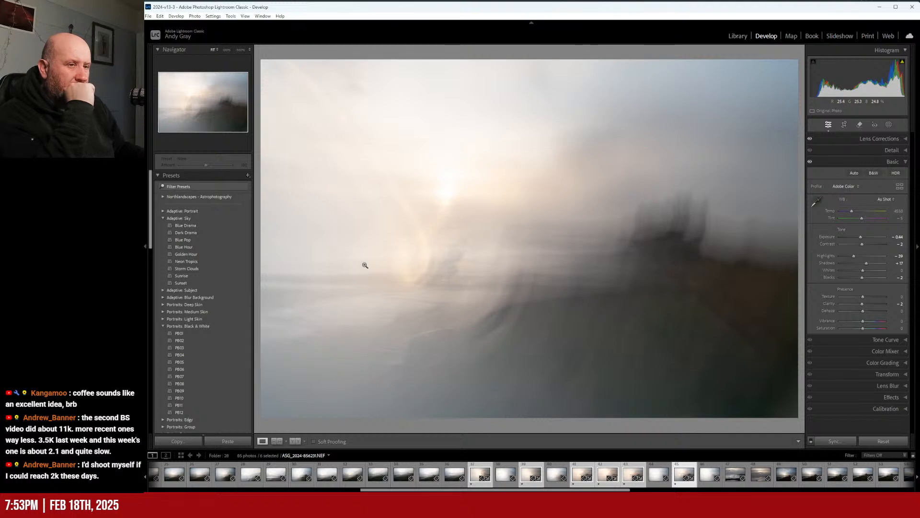
pyautogui.click(214, 275)
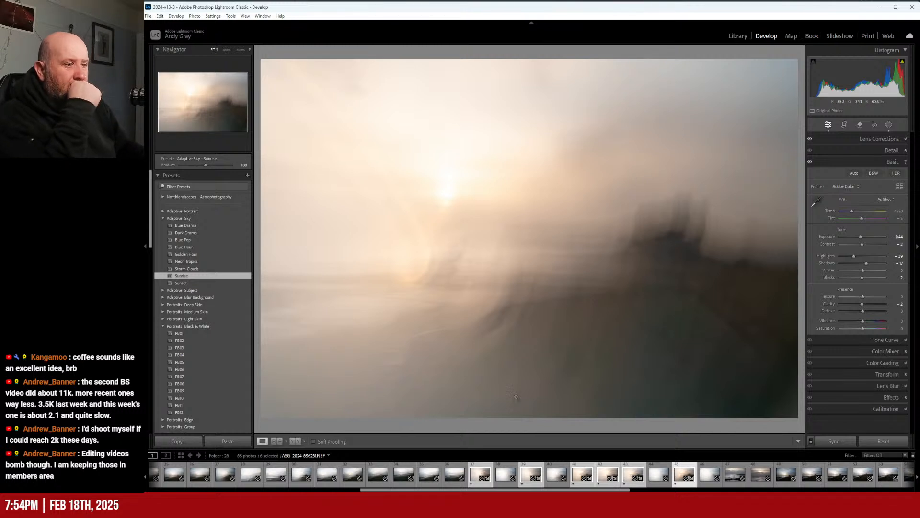
# - Make ASG_2024-856223.NEF the active photo and open all six selected photos as layers in one Photoshop document
pyautogui.click(475, 473)
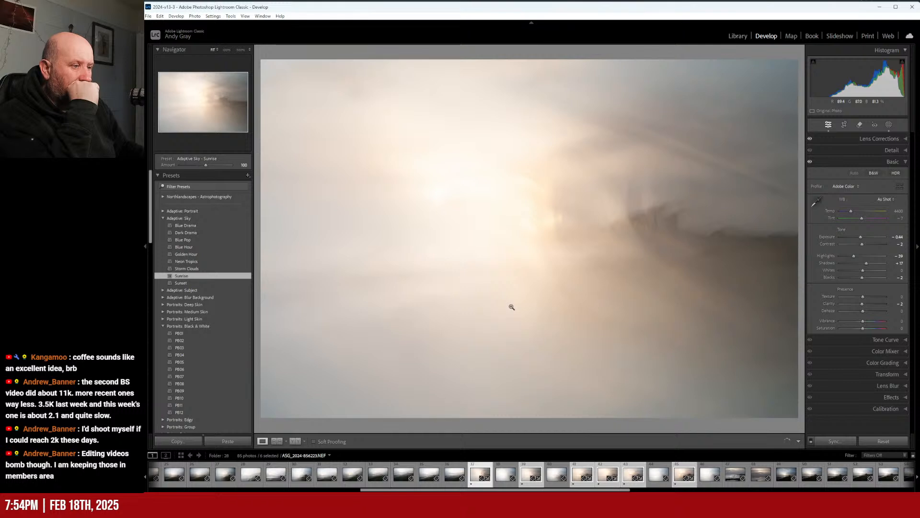
pyautogui.rightClick(511, 266)
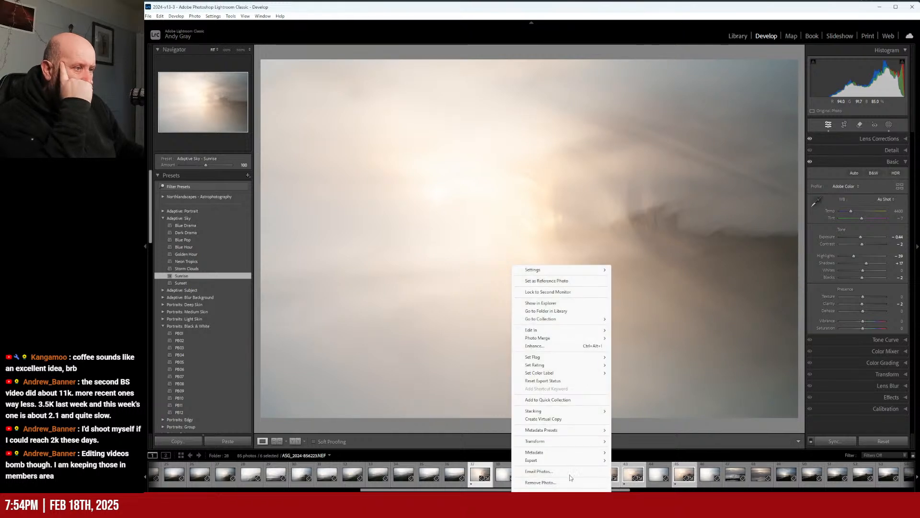
pyautogui.moveTo(583, 330)
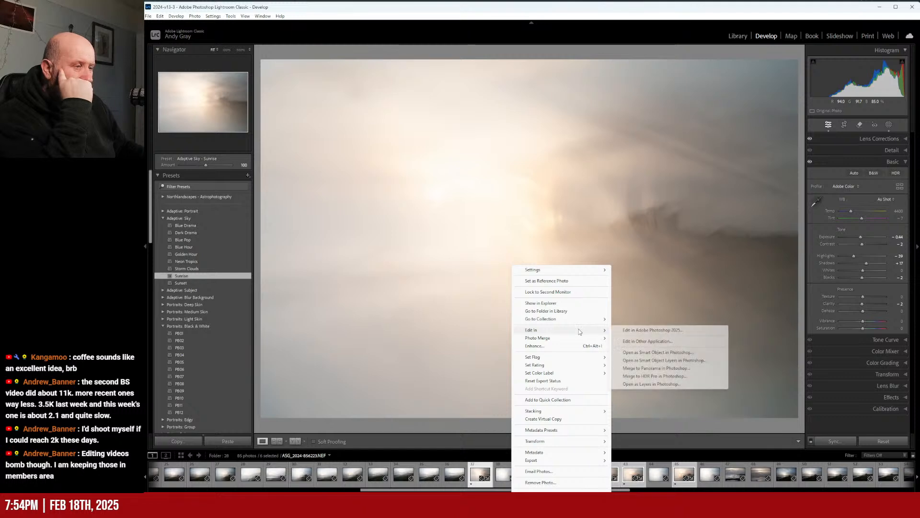
pyautogui.click(671, 383)
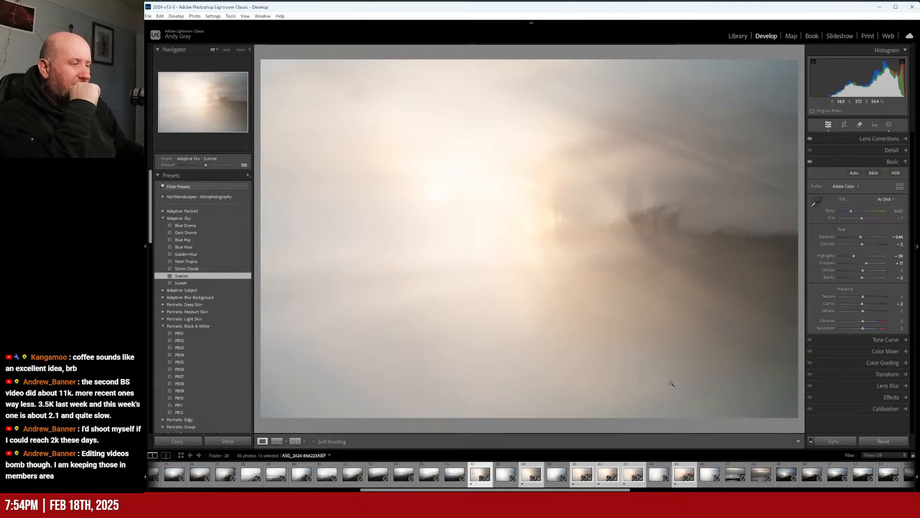
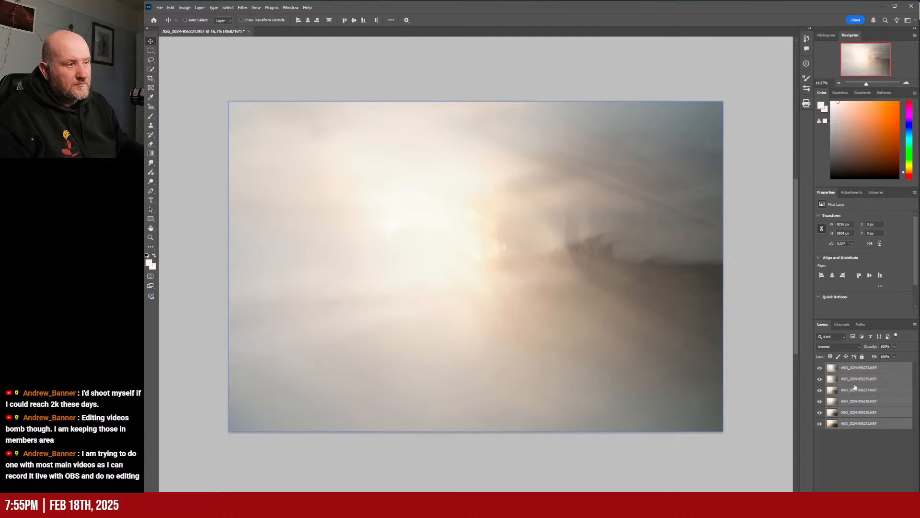
# - Set the blend mode of all six selected photo layers to Multiply
pyautogui.click(838, 346)
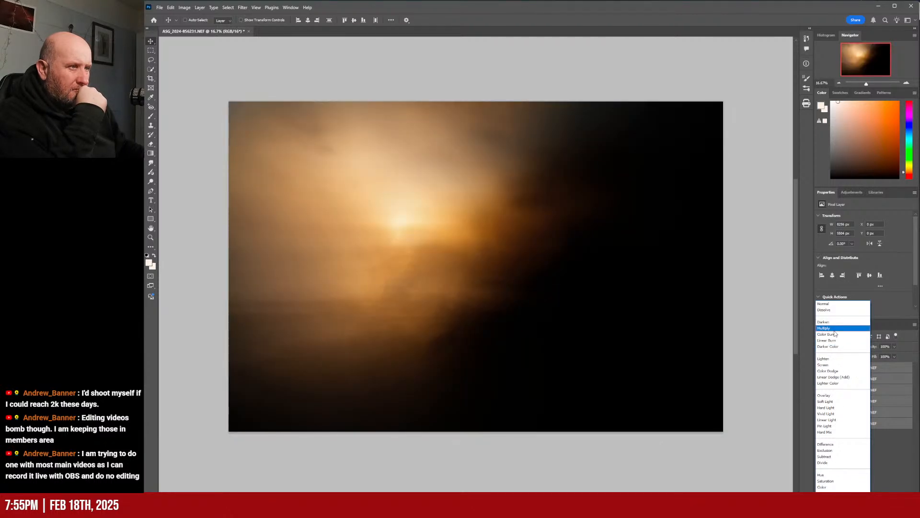
pyautogui.click(834, 329)
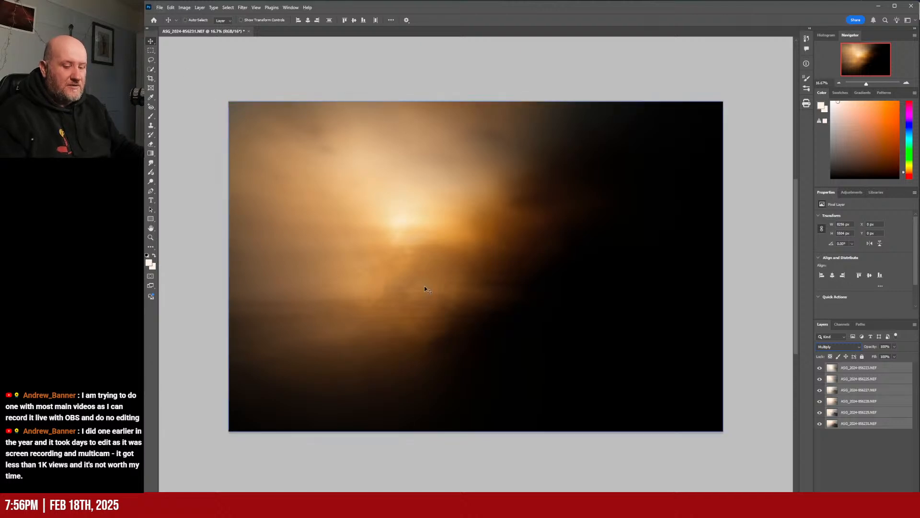
pyautogui.click(151, 51)
pyautogui.scroll(1, 456, 275)
pyautogui.scroll(-1, 456, 274)
pyautogui.scroll(4, 455, 280)
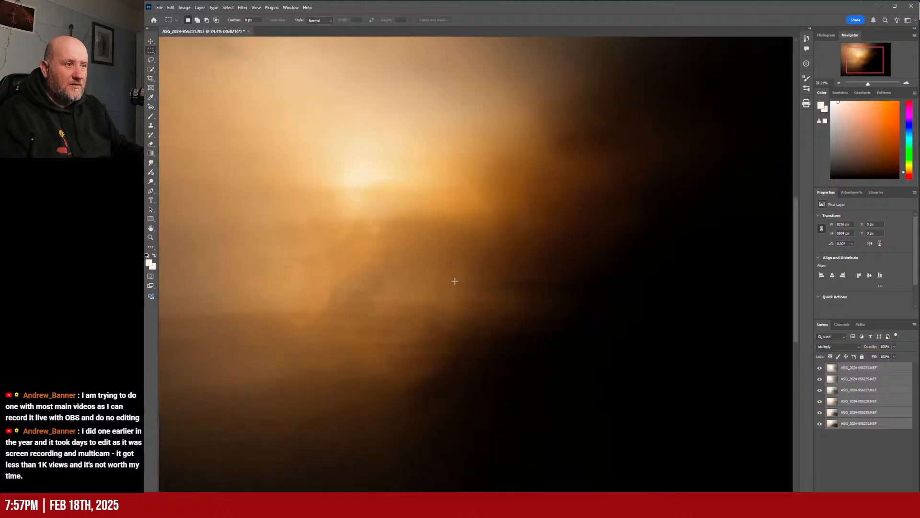
pyautogui.scroll(-4, 455, 282)
pyautogui.click(151, 41)
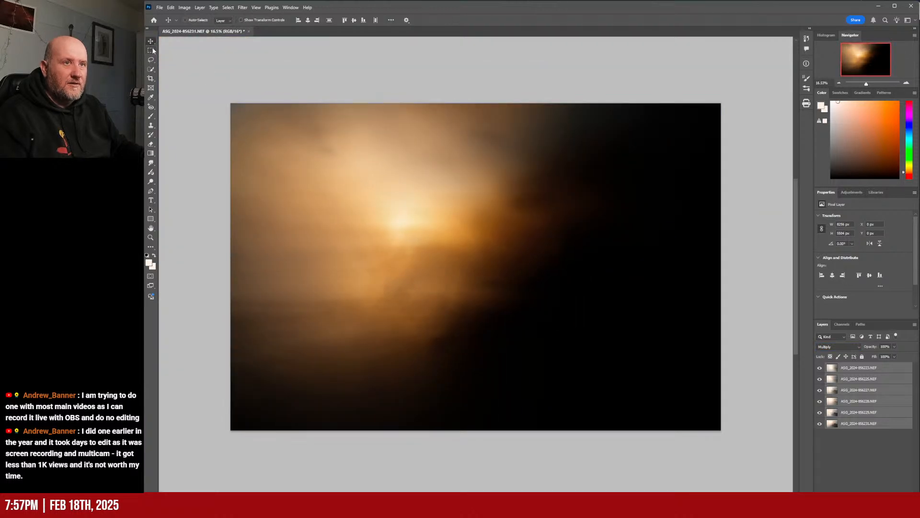
pyautogui.scroll(3, 368, 283)
pyautogui.scroll(-3, 368, 283)
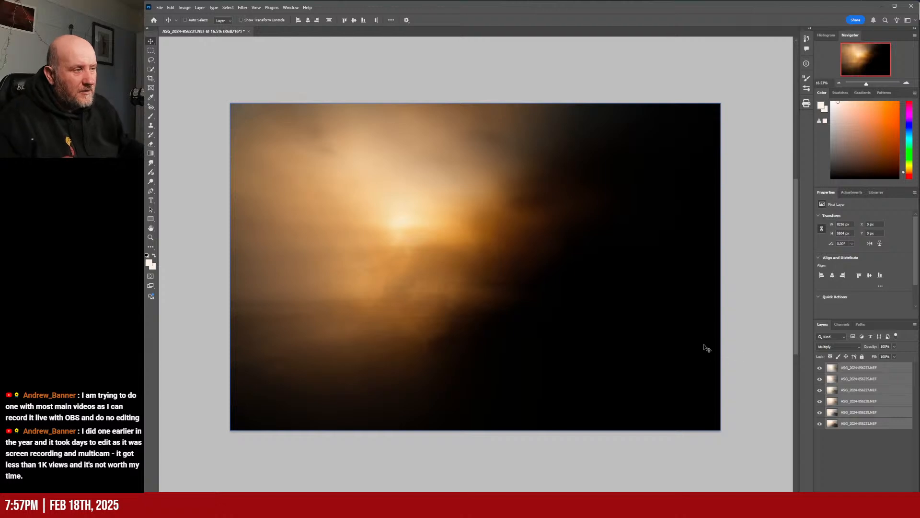
# - Deselect the layers and hide all six photo layers one after another, from ASG_2024-856223.NEF down to ASG_2024-856231.NEF
pyautogui.click(856, 460)
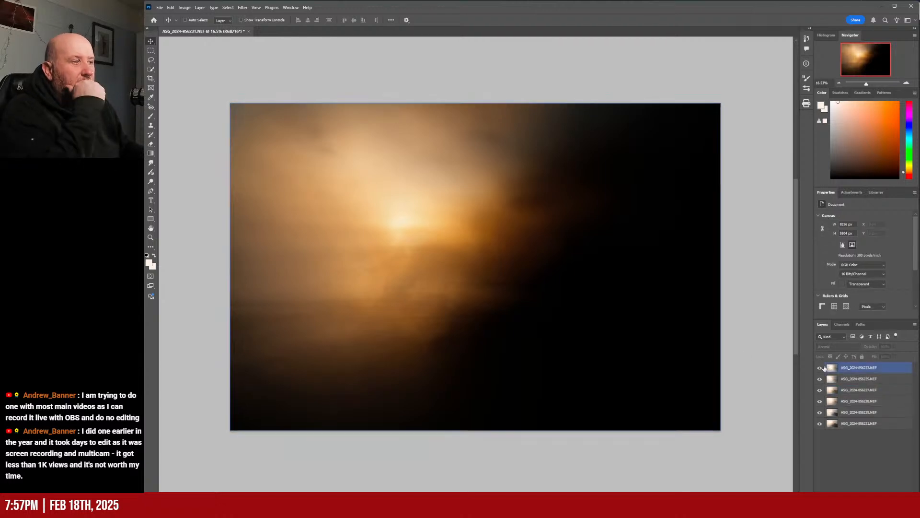
pyautogui.click(819, 367)
pyautogui.click(819, 378)
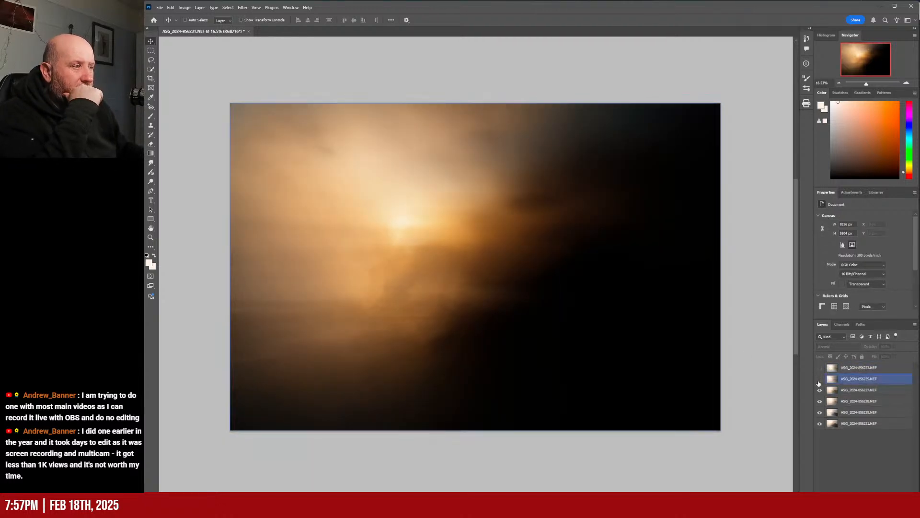
pyautogui.click(820, 390)
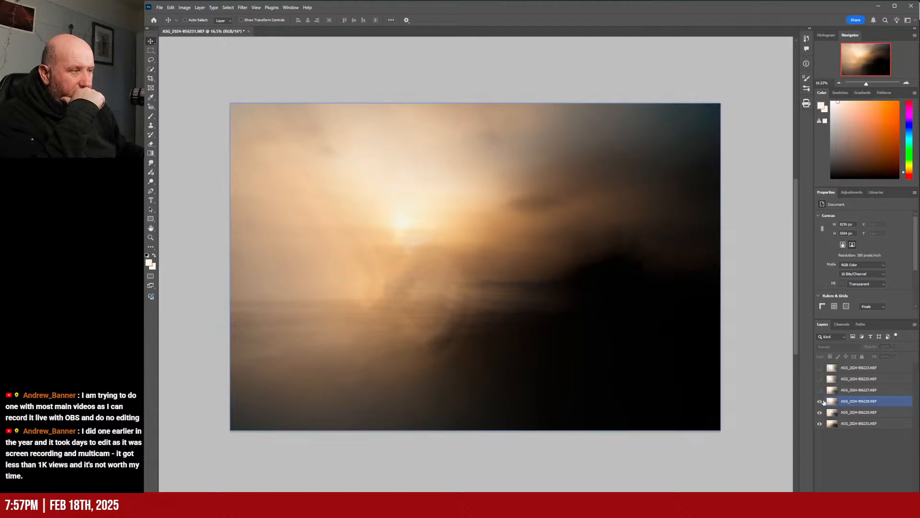
pyautogui.click(819, 400)
pyautogui.click(820, 412)
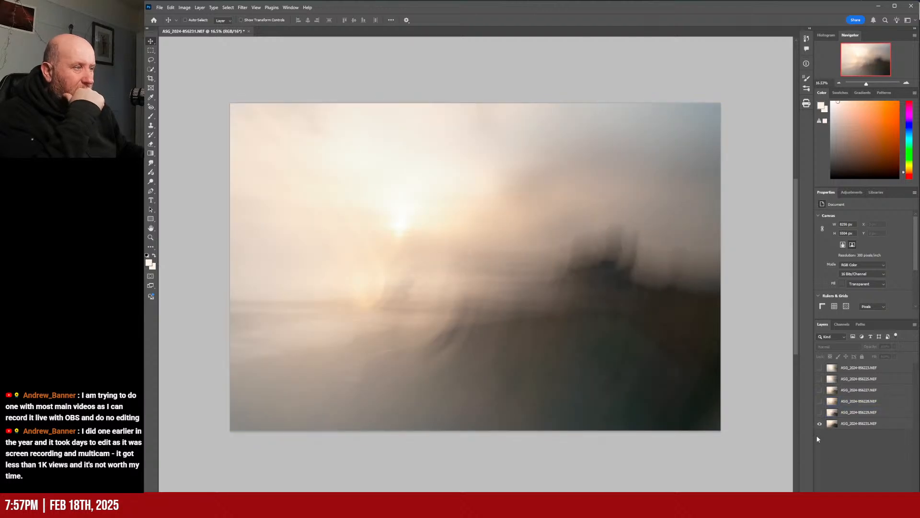
pyautogui.click(820, 423)
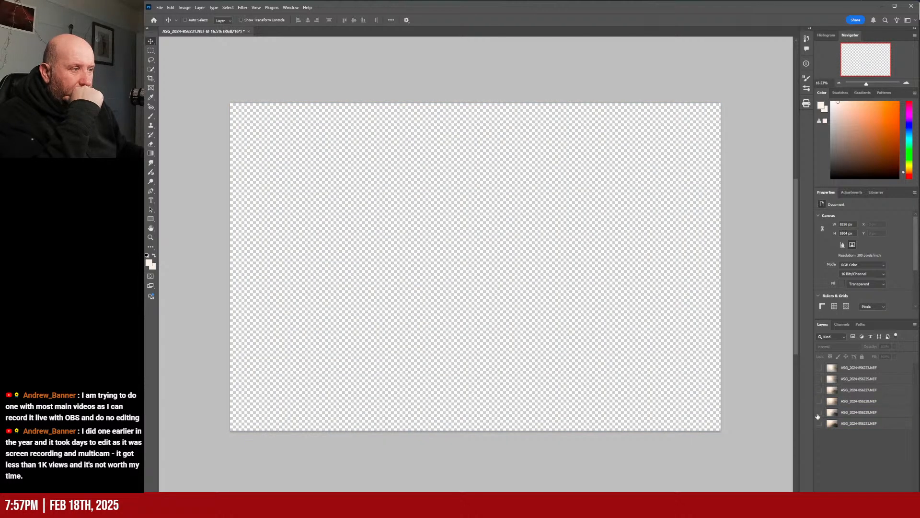
# - Show layers ASG_2024-856229.NEF and ASG_2024-856228.NEF, and move the latter about 275 px left and 164 px down to align the sun and castle
pyautogui.click(819, 412)
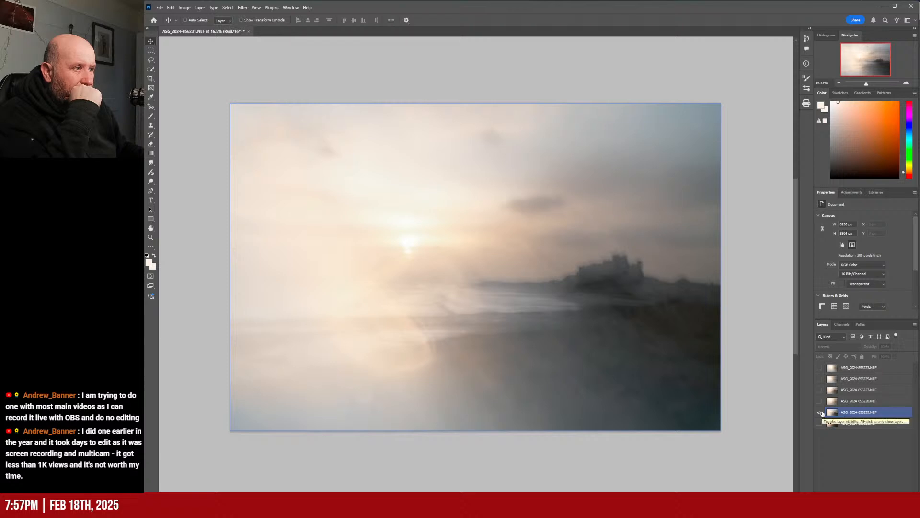
pyautogui.click(819, 402)
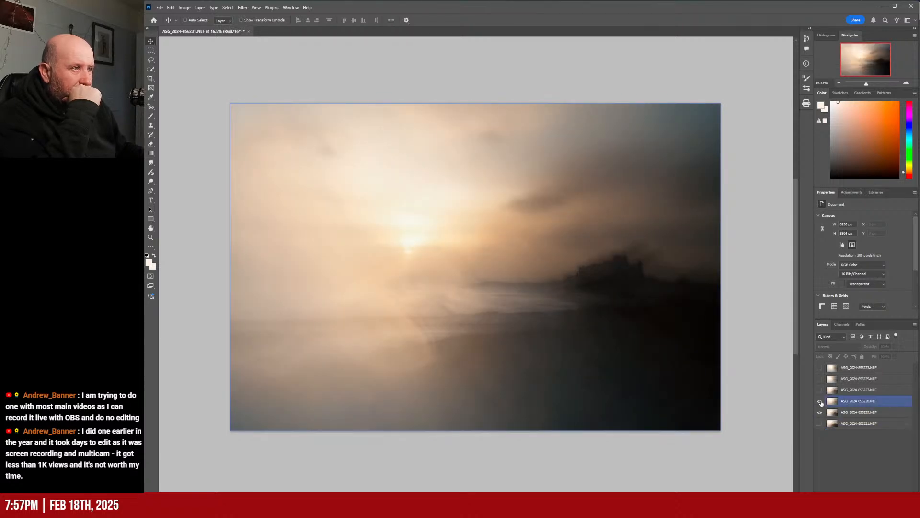
pyautogui.click(855, 401)
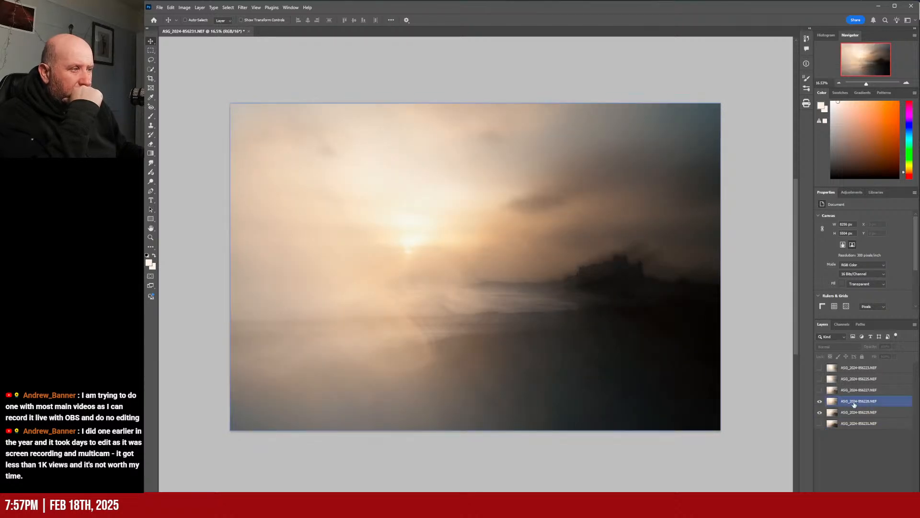
pyautogui.moveTo(508, 194)
pyautogui.mouseDown()
pyautogui.moveTo(547, 197)
pyautogui.moveTo(548, 107)
pyautogui.moveTo(499, 171)
pyautogui.moveTo(491, 199)
pyautogui.mouseUp()
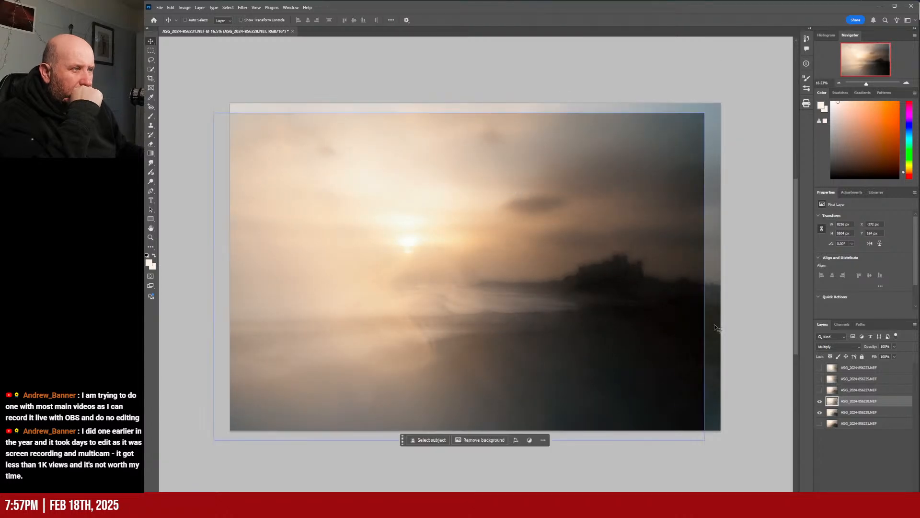
# - Show layer ASG_2024-856227.NEF and move it to about X 236 px, Y 118 px so its sun aligns with the layers below
pyautogui.click(820, 390)
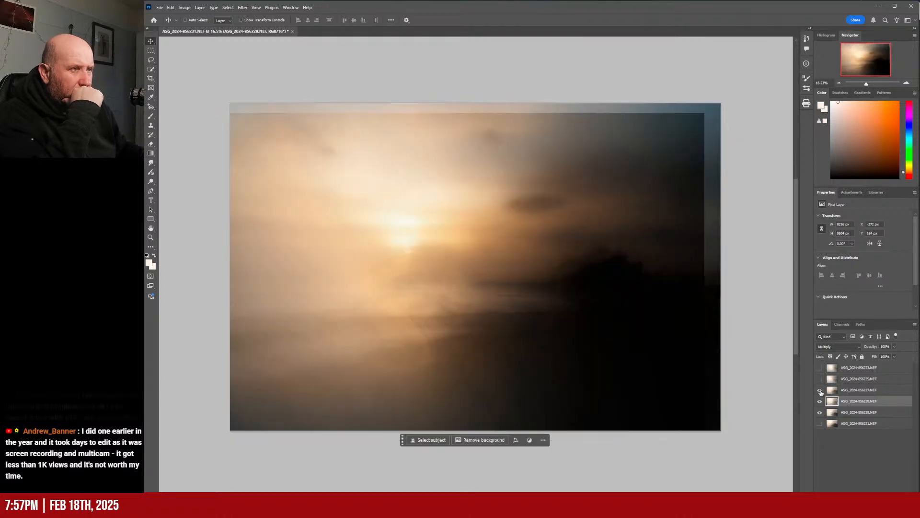
pyautogui.click(853, 390)
pyautogui.moveTo(603, 359)
pyautogui.mouseDown()
pyautogui.moveTo(568, 306)
pyautogui.moveTo(586, 357)
pyautogui.mouseUp()
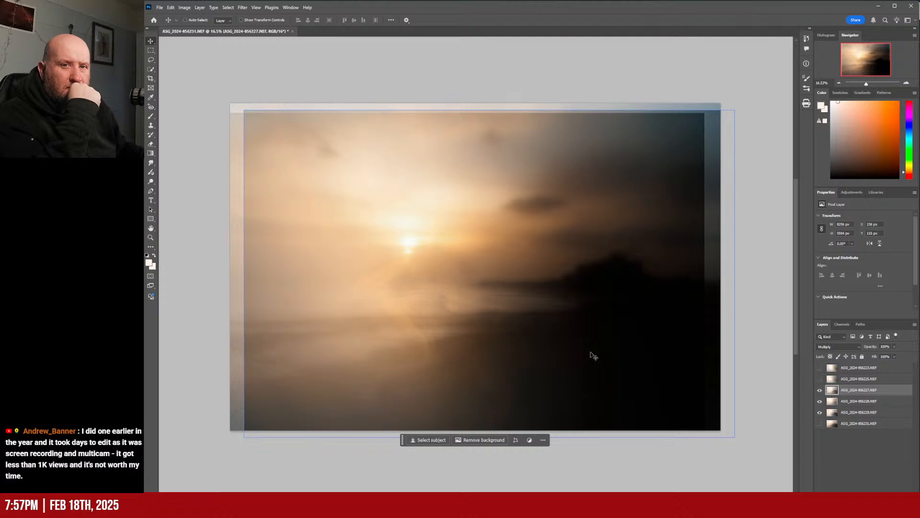
# - Show layer ASG_2024-856225.NEF and move it to about X 726 px, Y -346 px to align its sun with the others
pyautogui.click(820, 378)
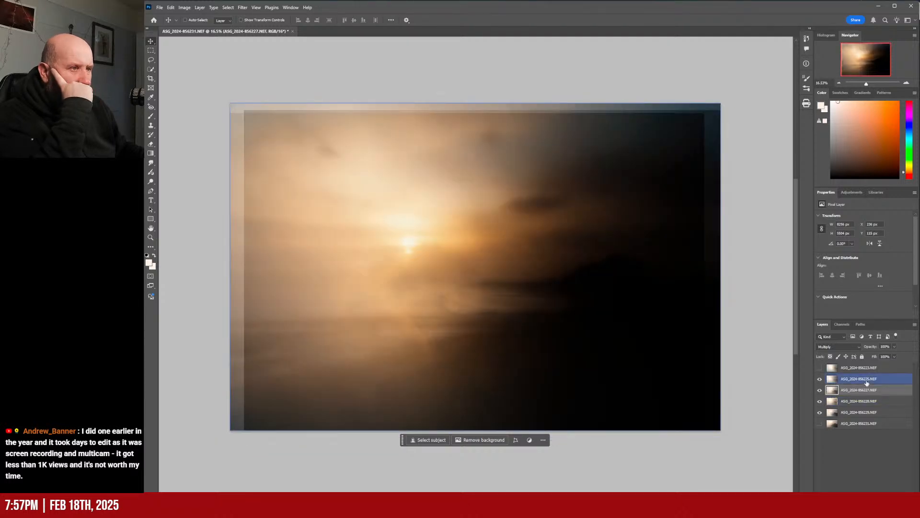
pyautogui.click(858, 378)
pyautogui.moveTo(636, 360); pyautogui.dragTo(679, 340)
# - Show layer ASG_2024-856223.NEF and move it to about X 363 px, Y 272 px so its sun overlaps the aligned layers
pyautogui.click(819, 368)
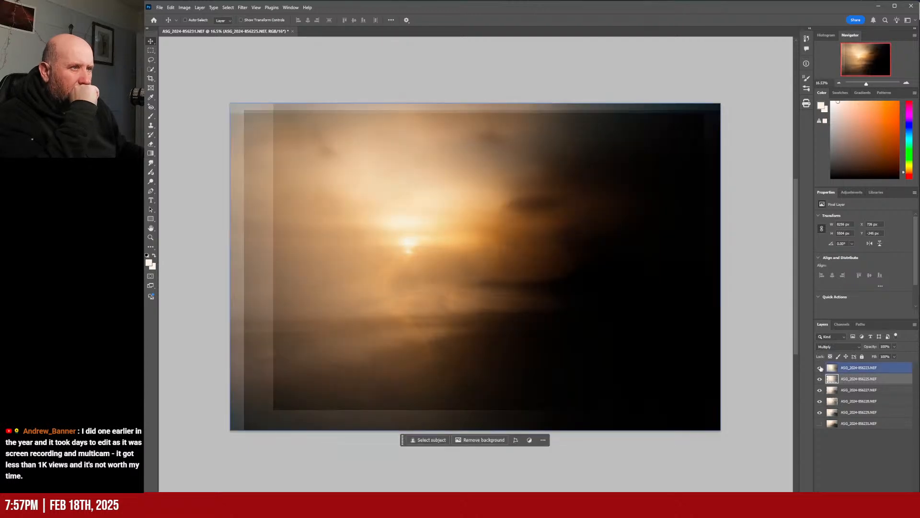
pyautogui.click(878, 372)
pyautogui.moveTo(570, 337); pyautogui.dragTo(591, 352)
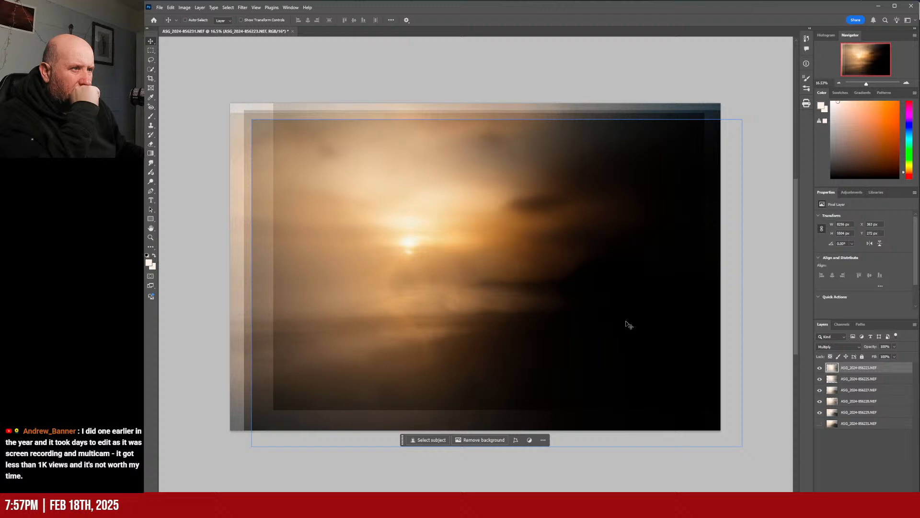
# - Show the lowest layer, ASG_2024-856231.NEF, and move it to about X 145 px, Y 272 px to align its sun with the stack
pyautogui.click(820, 423)
pyautogui.click(855, 423)
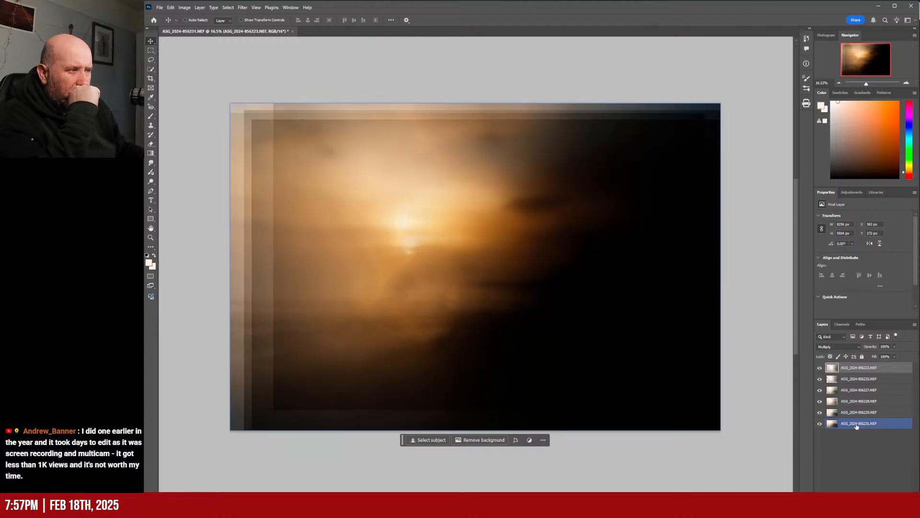
pyautogui.moveTo(547, 297); pyautogui.dragTo(560, 321)
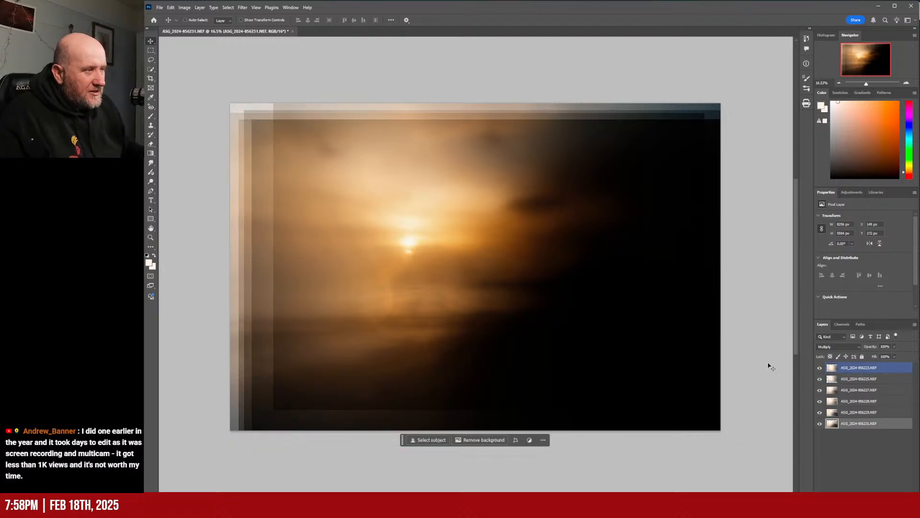
# - Hide the layers ASG_2024-856227.NEF, ASG_2024-856228.NEF and ASG_2024-856229.NEF
pyautogui.click(827, 378)
pyautogui.click(826, 390)
pyautogui.click(820, 390)
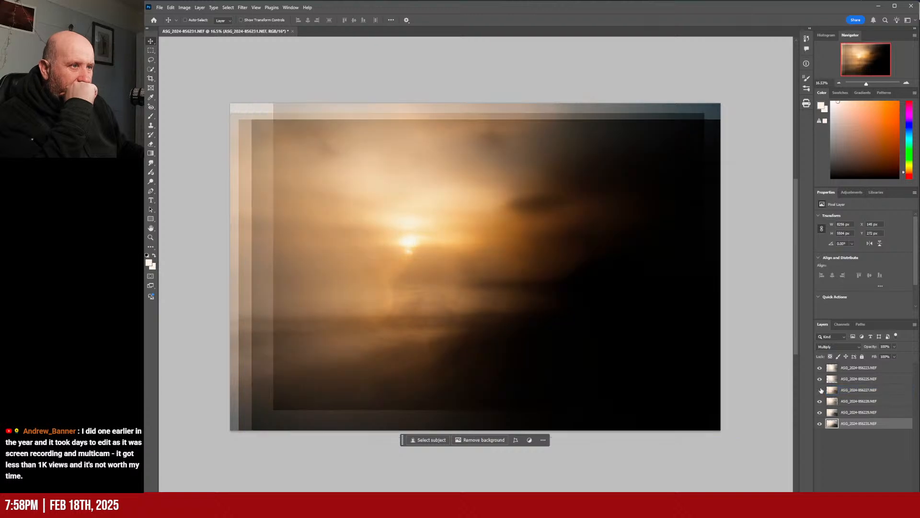
pyautogui.click(820, 401)
pyautogui.click(820, 412)
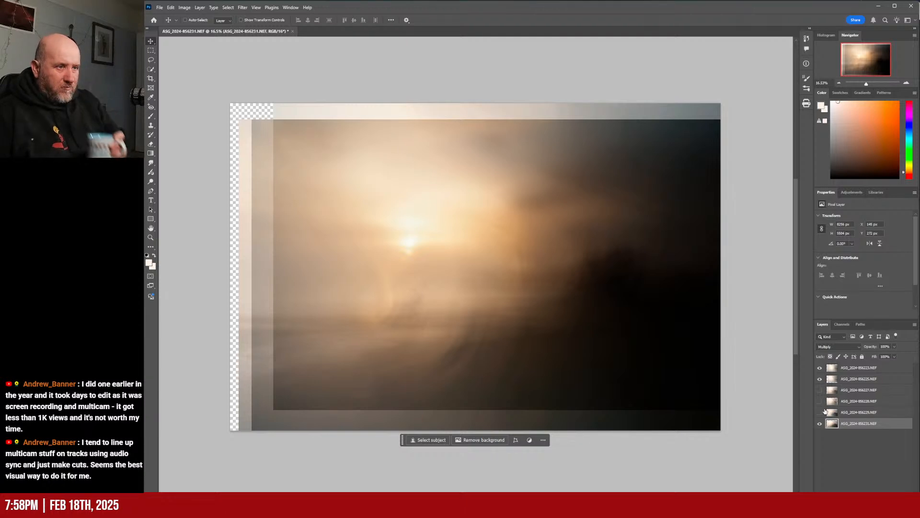
# - Compare the Multiply blend with layers ASG_2024-856223.NEF and ASG_2024-856225.NEF each switched off and on again
pyautogui.click(857, 378)
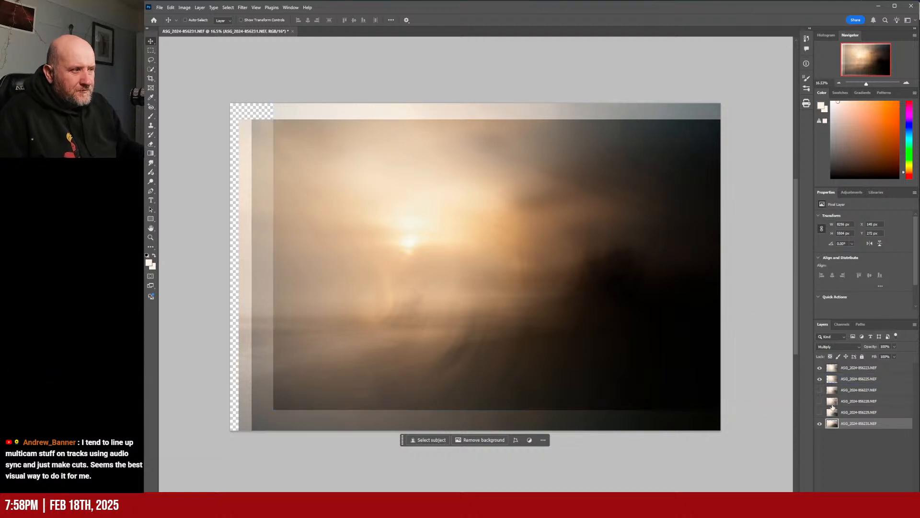
pyautogui.click(823, 370)
pyautogui.click(819, 367)
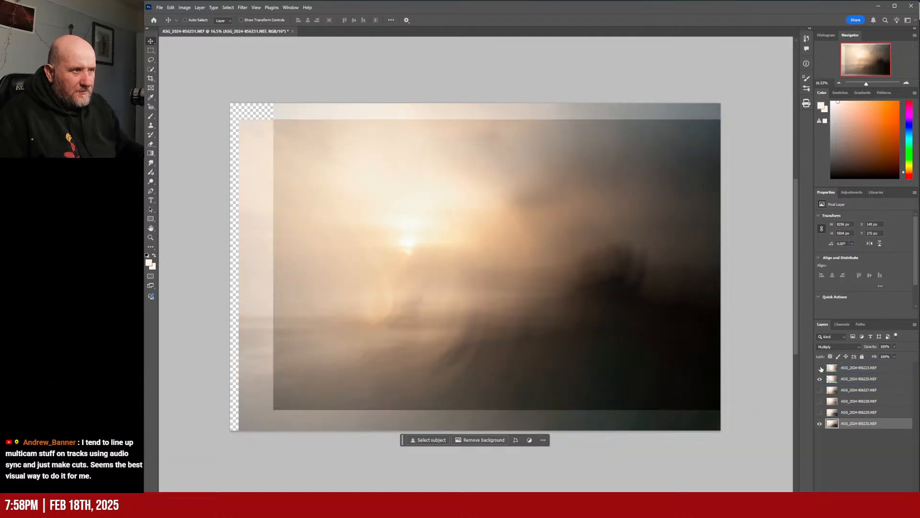
pyautogui.click(820, 367)
pyautogui.click(820, 368)
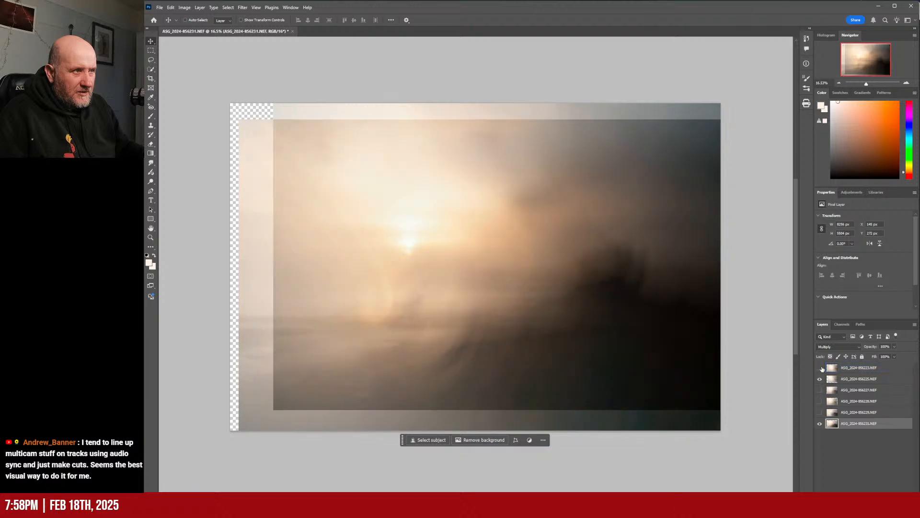
pyautogui.click(820, 368)
pyautogui.click(824, 380)
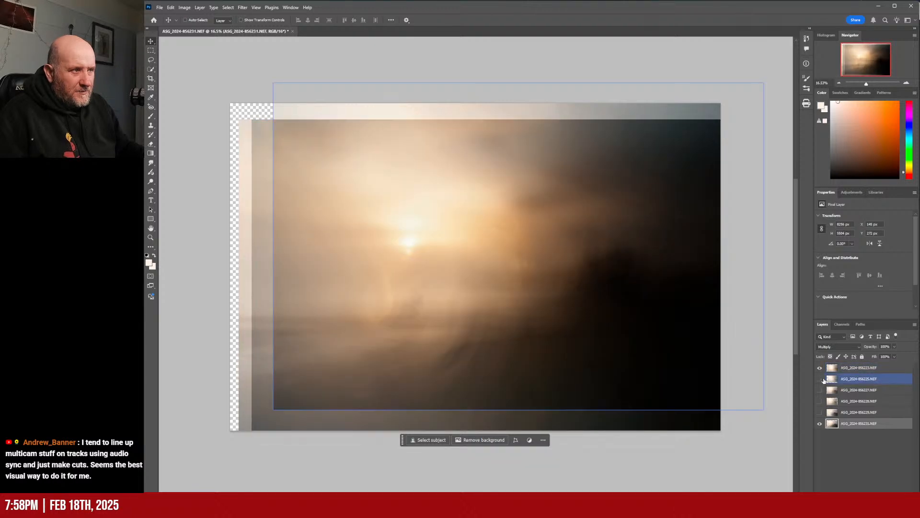
pyautogui.click(820, 378)
pyautogui.click(819, 378)
# - Hide layer ASG_2024-856231.NEF and compare the remaining blend with ASG_2024-856227.NEF shown and hidden
pyautogui.click(820, 423)
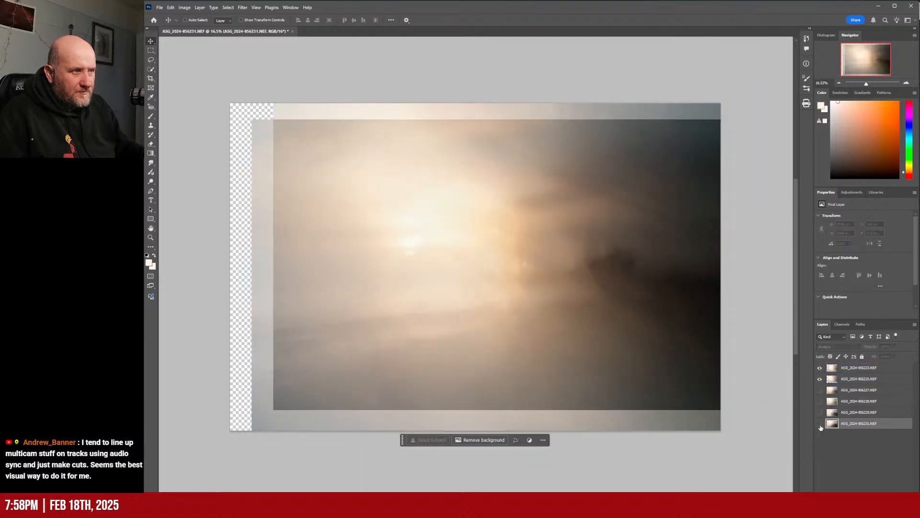
pyautogui.click(820, 424)
pyautogui.click(820, 425)
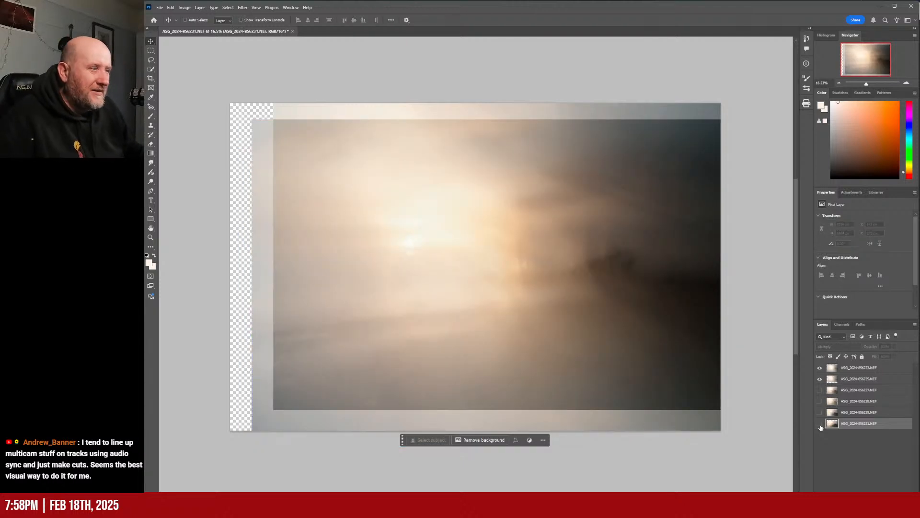
pyautogui.click(821, 391)
pyautogui.click(820, 390)
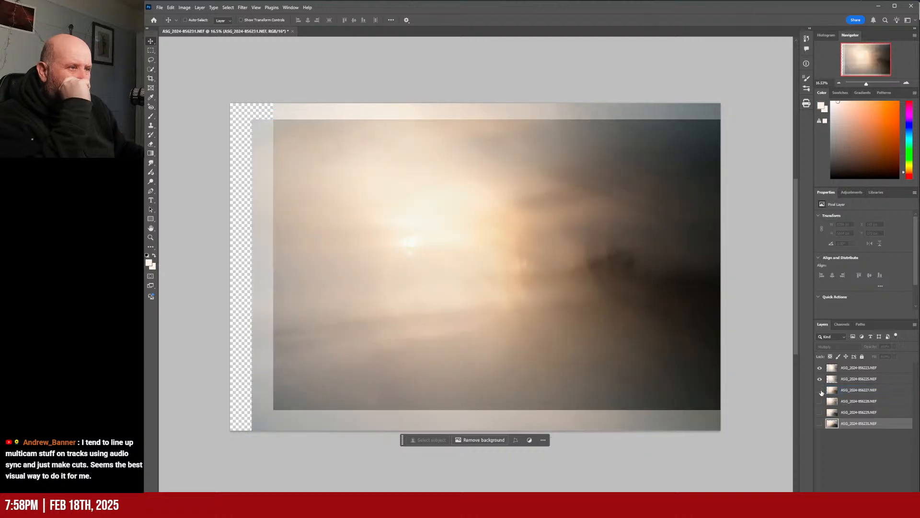
# - Compare the Multiply blend with layers ASG_2024-856227.NEF, ASG_2024-856228.NEF and ASG_2024-856229.NEF each shown and hidden in turn
pyautogui.click(820, 390)
pyautogui.click(820, 391)
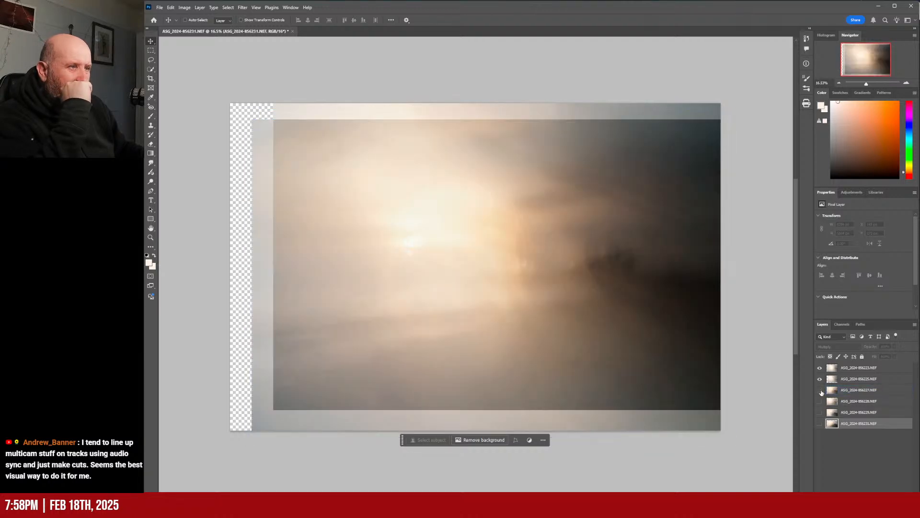
pyautogui.click(820, 390)
pyautogui.click(820, 390)
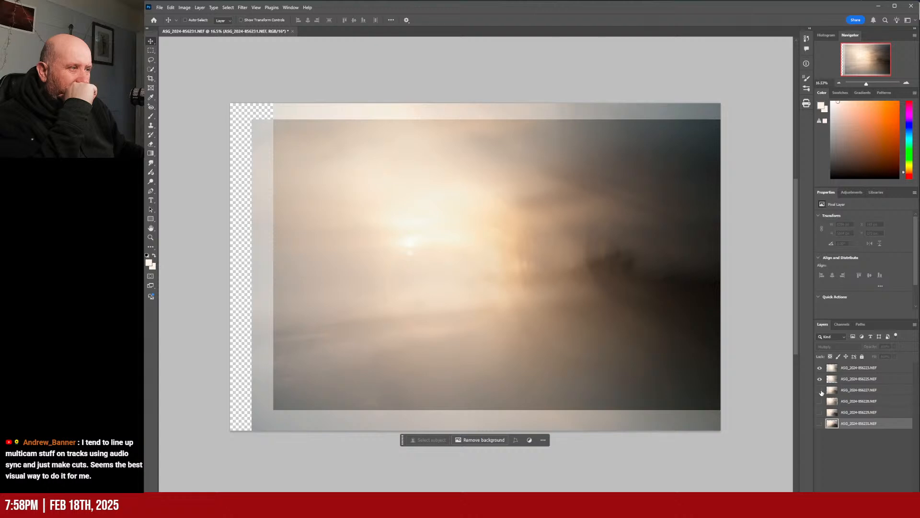
pyautogui.click(820, 402)
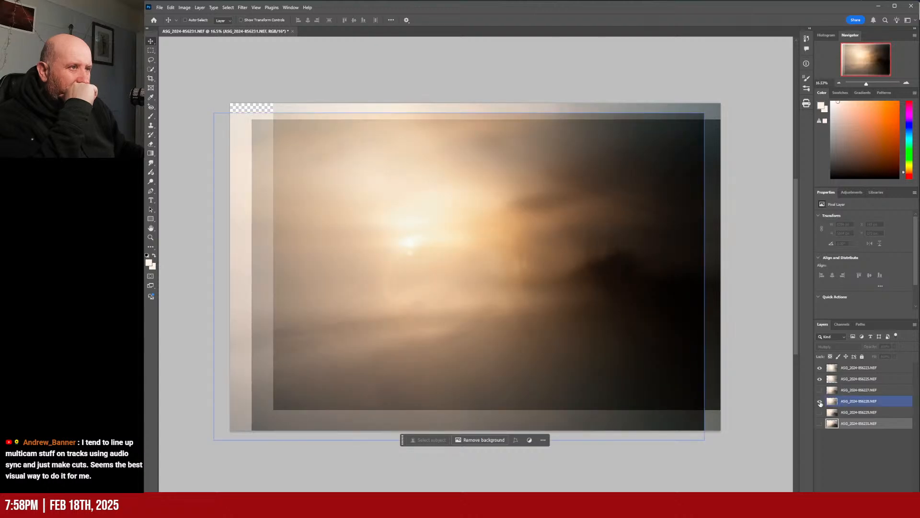
pyautogui.click(820, 402)
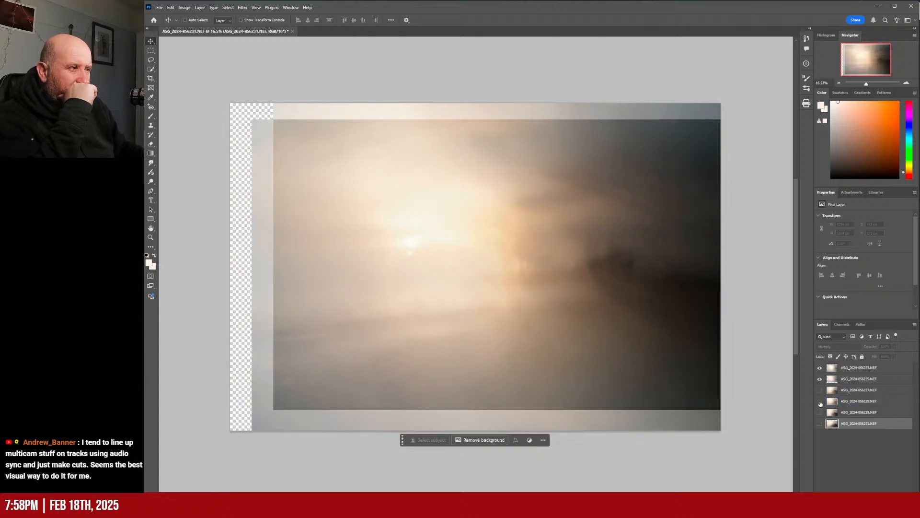
pyautogui.click(820, 413)
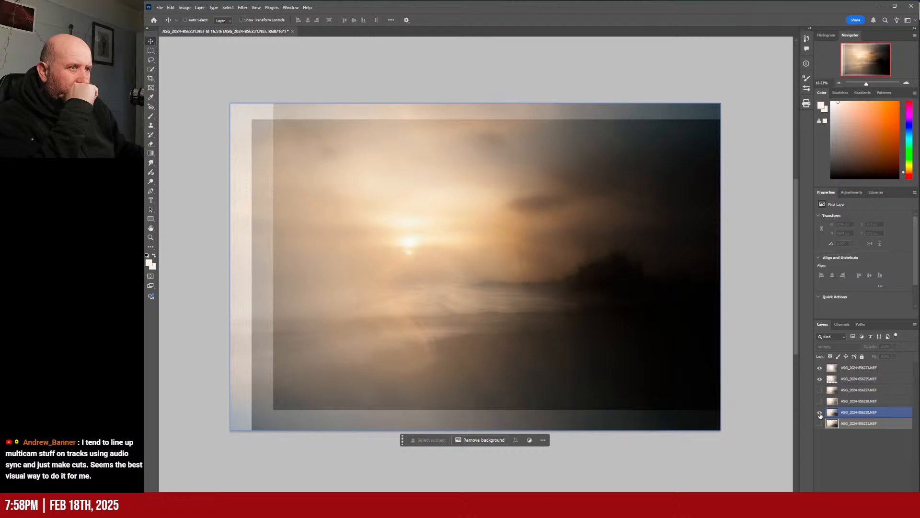
pyautogui.click(820, 413)
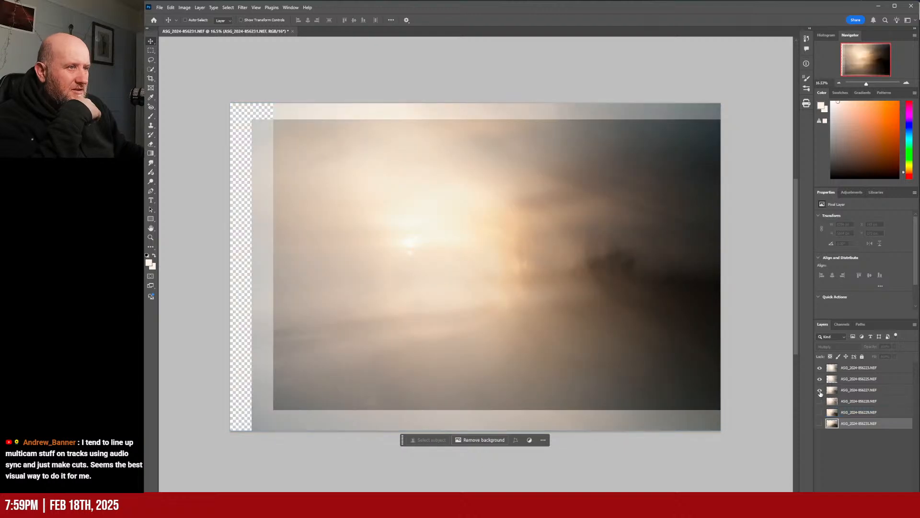
# - Show layer ASG_2024-856227.NEF and add a white layer mask to it
pyautogui.click(819, 390)
pyautogui.click(862, 394)
pyautogui.click(858, 368)
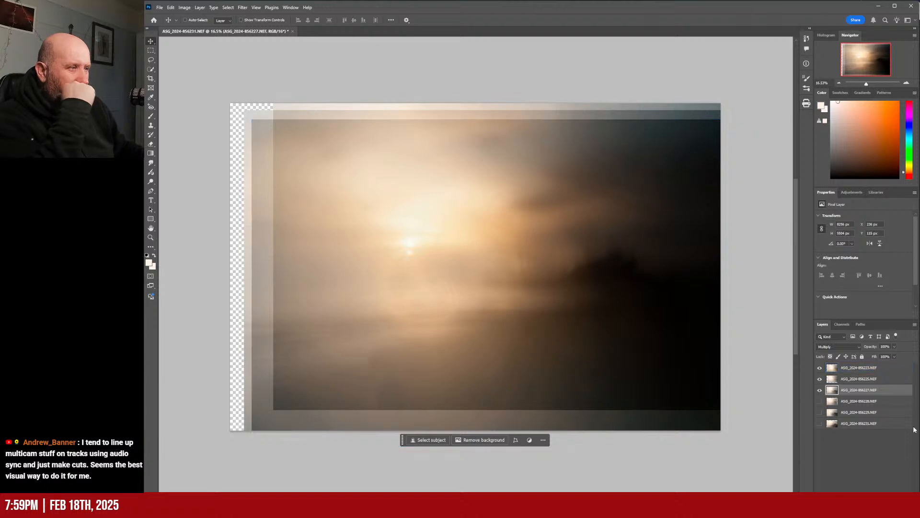
pyautogui.click(855, 497)
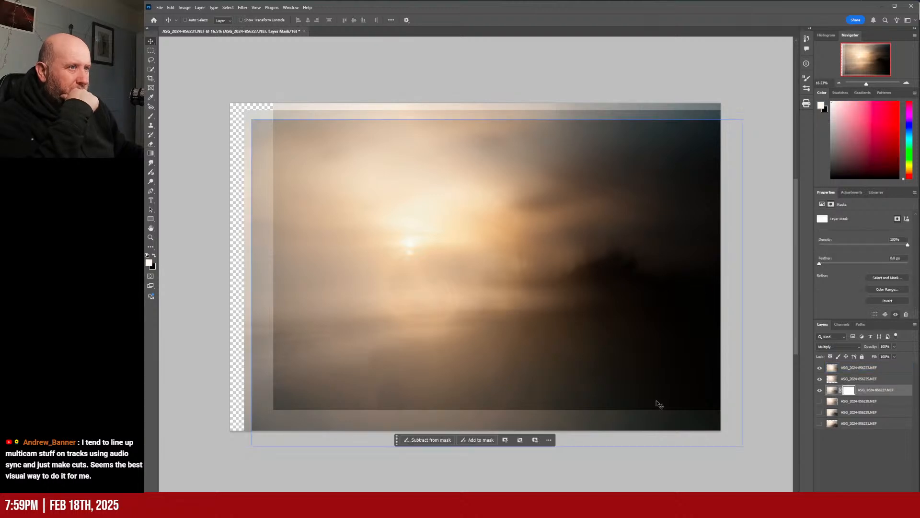
# - Draw a vertical linear gradient on the mask, from black in the sky to white just below the horizon, and shorten its transition
pyautogui.press('g')
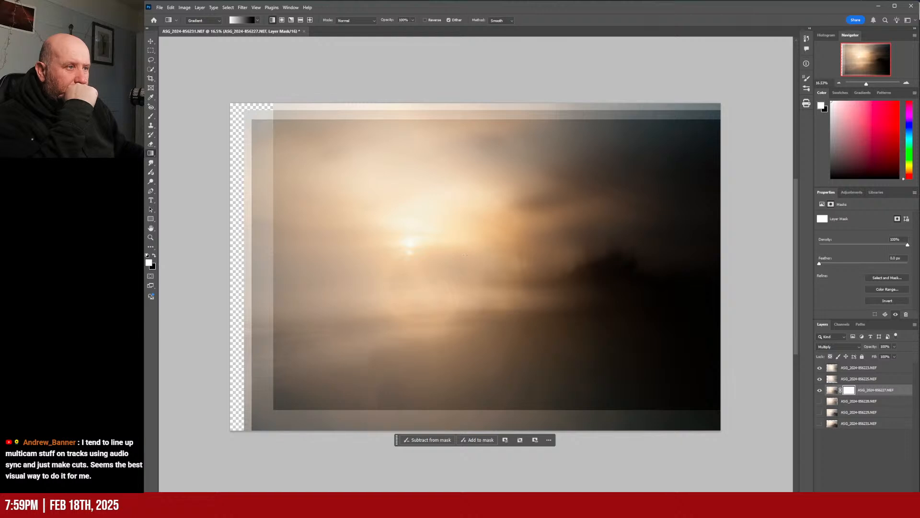
pyautogui.moveTo(465, 249); pyautogui.dragTo(475, 212)
pyautogui.press('Return')
pyautogui.moveTo(467, 277)
pyautogui.mouseDown()
pyautogui.moveTo(467, 249)
pyautogui.moveTo(466, 275)
pyautogui.moveTo(463, 266)
pyautogui.mouseUp()
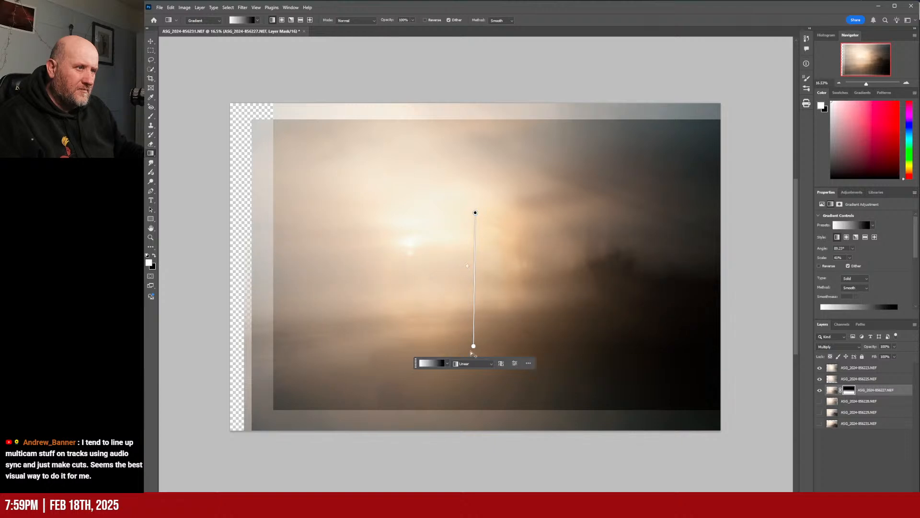
pyautogui.moveTo(472, 348); pyautogui.dragTo(471, 300)
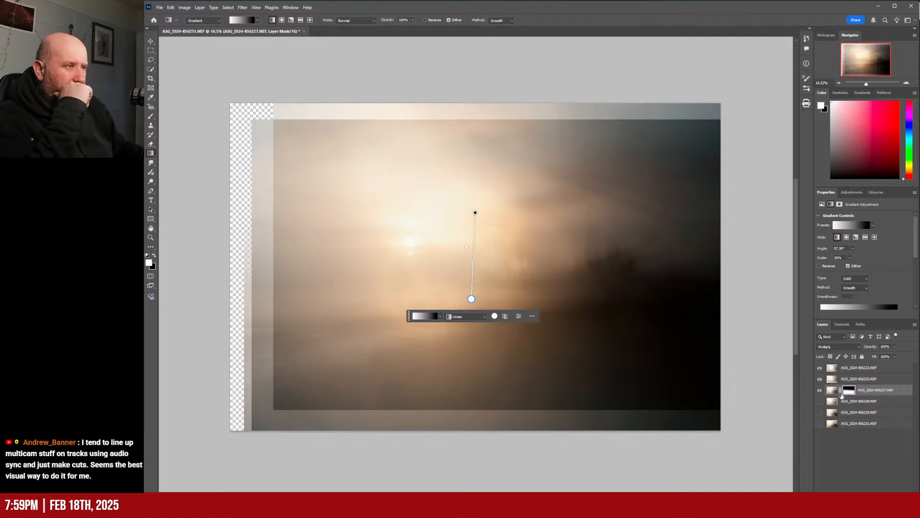
# - Compare the blend with the gradient-masked layer ASG_2024-856227.NEF switched off and on
pyautogui.click(820, 390)
pyautogui.click(820, 391)
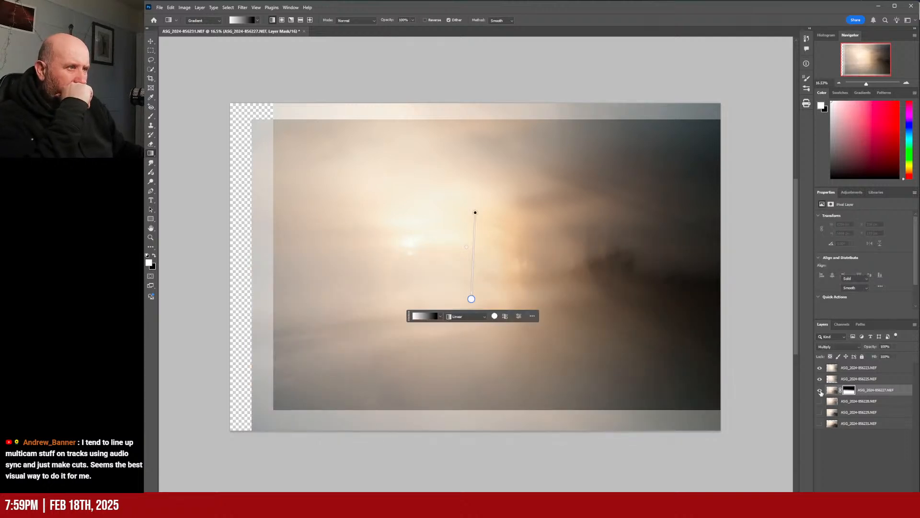
pyautogui.click(820, 392)
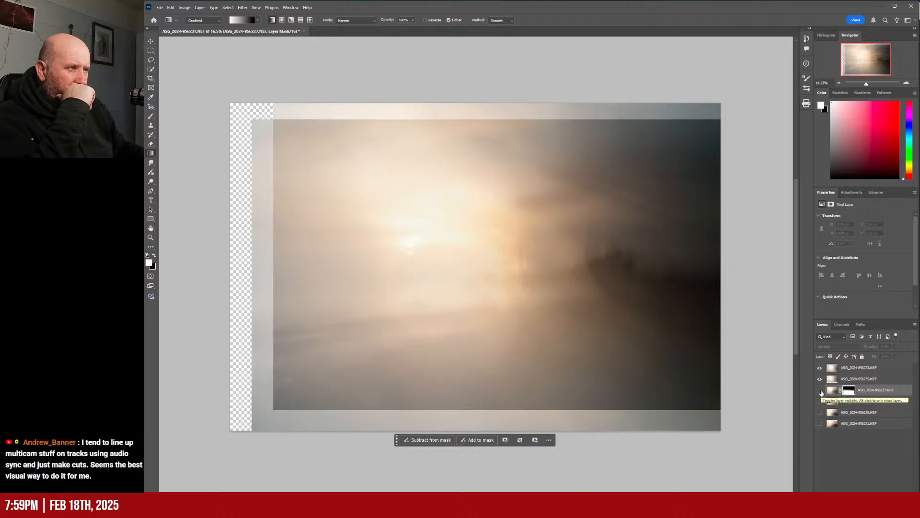
pyautogui.click(820, 392)
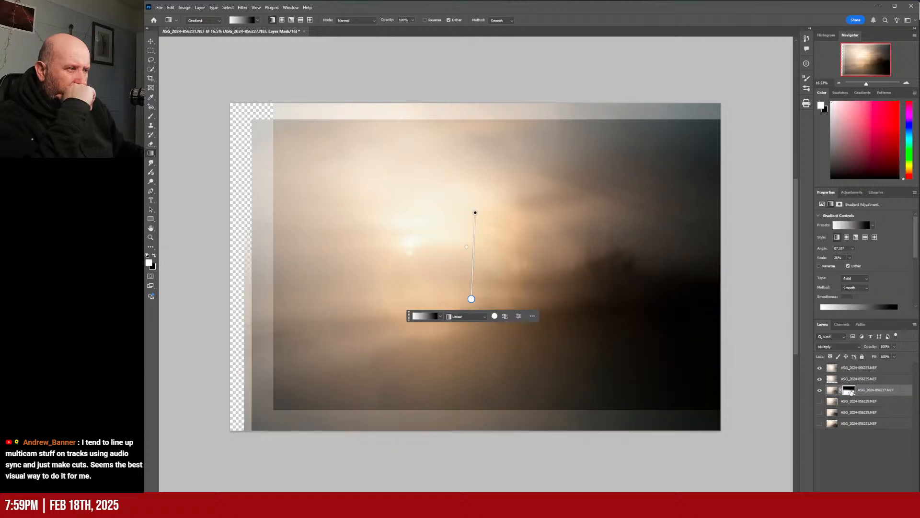
# - Paint white over the dark treeline area on the mask of ASG_2024-856227.NEF with a large soft Brush
pyautogui.click(850, 391)
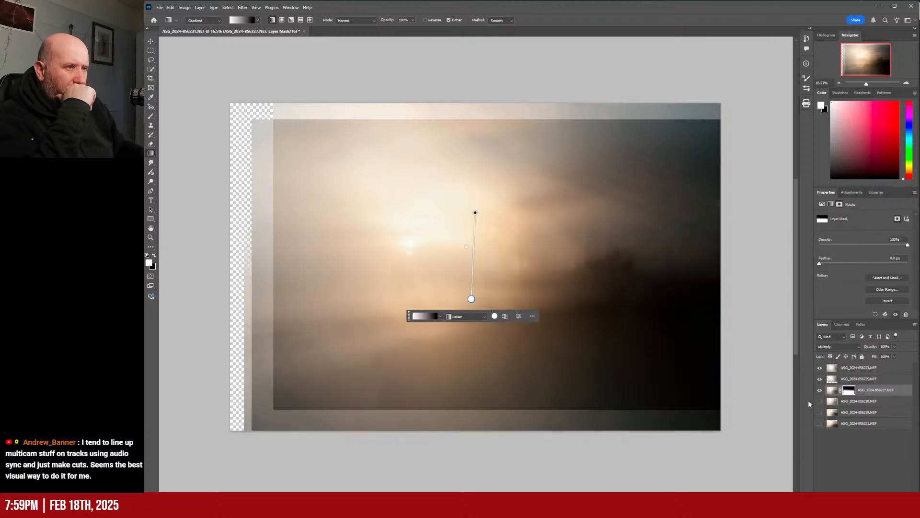
pyautogui.click(151, 116)
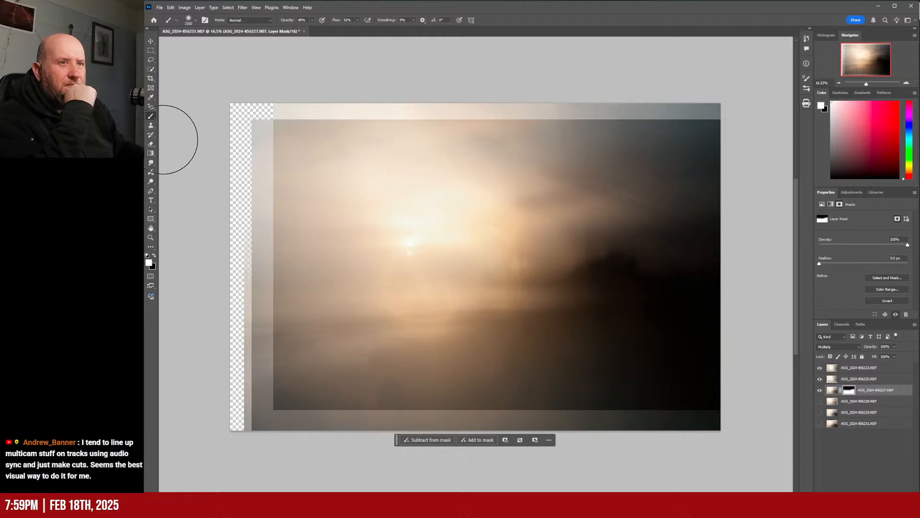
# - Set up the Eraser with the Soft Round brush at 0% hardness and enlarge it to roughly the size of the sun's glow
pyautogui.click(152, 143)
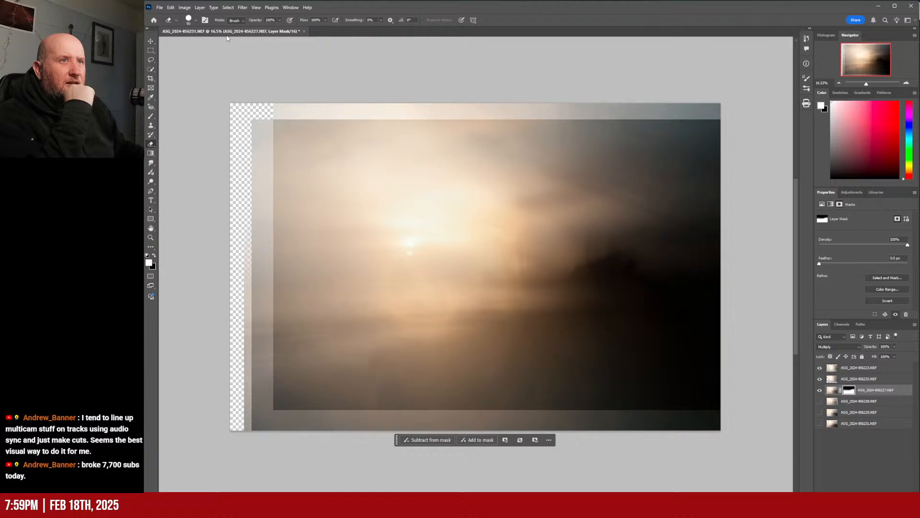
pyautogui.click(190, 21)
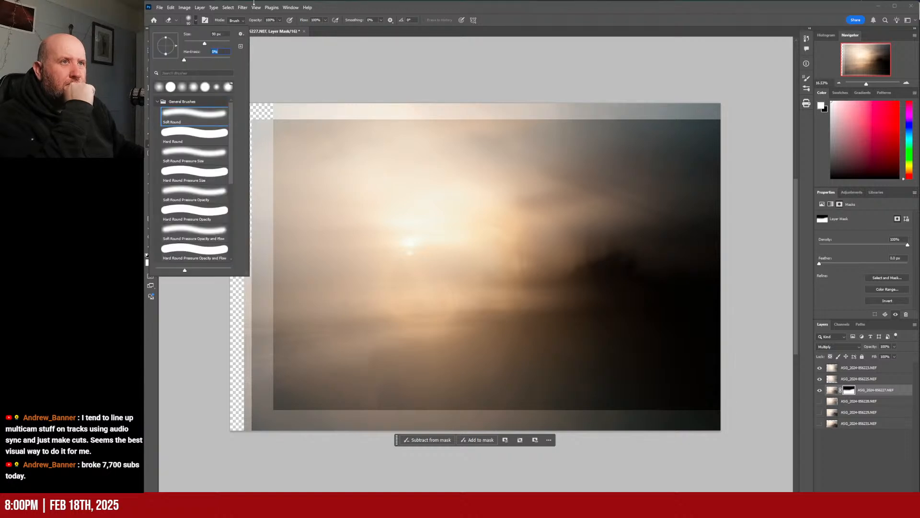
pyautogui.click(374, 8)
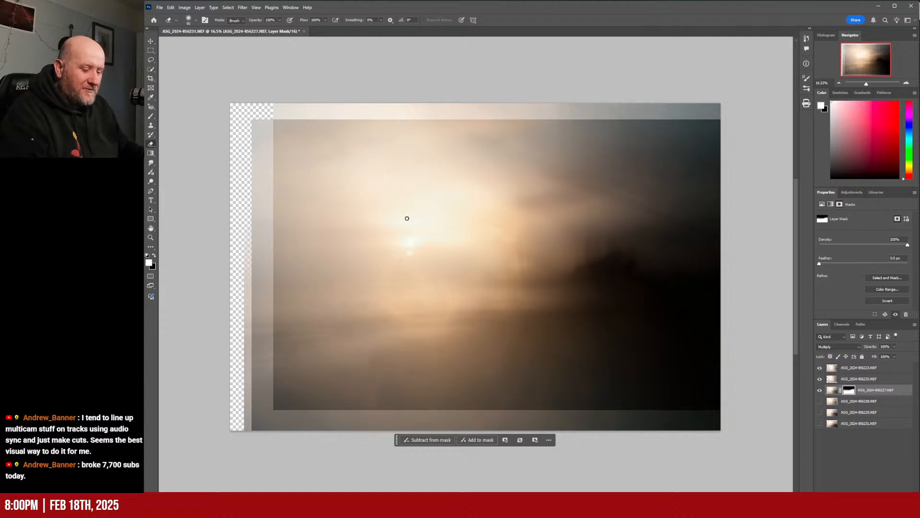
pyautogui.press(']')
pyautogui.press(']')
pyautogui.press(']')
pyautogui.press(']')
pyautogui.press(']')
pyautogui.press(']')
pyautogui.press(']')
pyautogui.press(']')
pyautogui.press(']')
pyautogui.press(']')
pyautogui.press(']')
pyautogui.press(']')
pyautogui.press(']')
pyautogui.press(']')
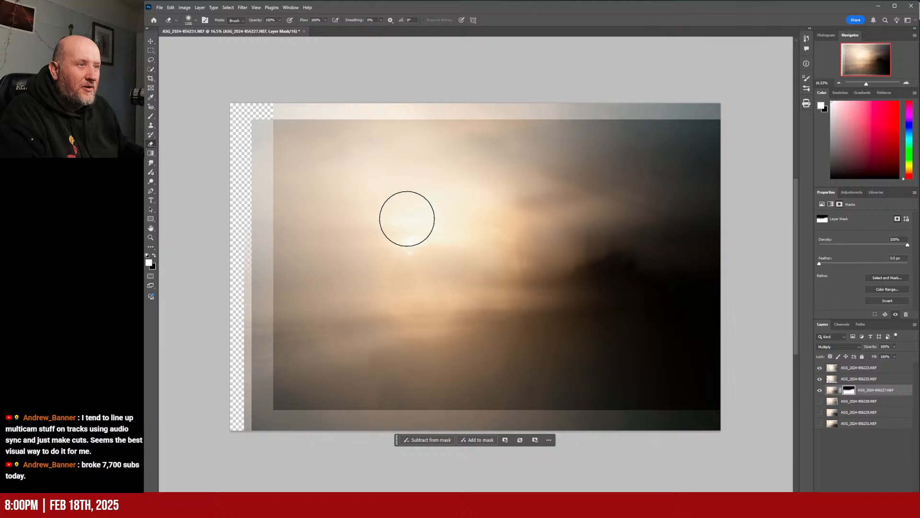
# - Set the Eraser's opacity to 49% and its flow to 52%
pyautogui.click(280, 21)
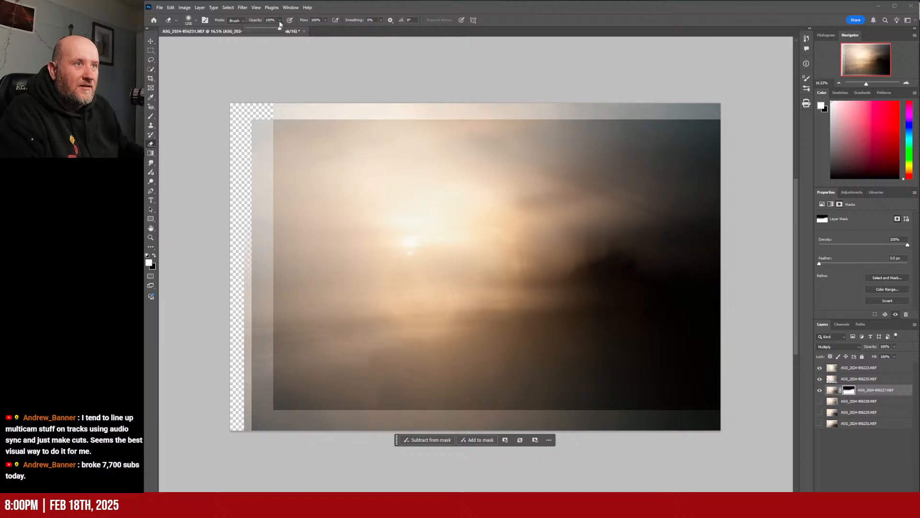
pyautogui.moveTo(268, 31); pyautogui.dragTo(262, 29)
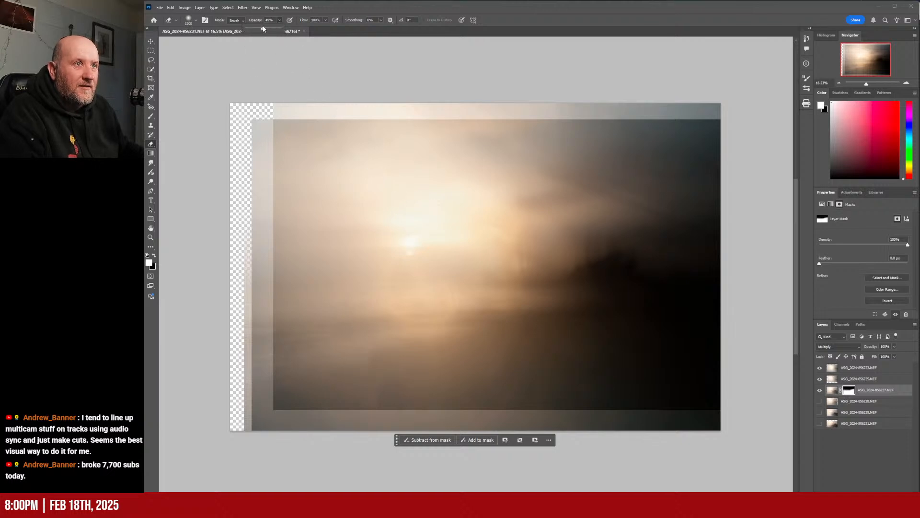
pyautogui.click(326, 20)
pyautogui.click(310, 29)
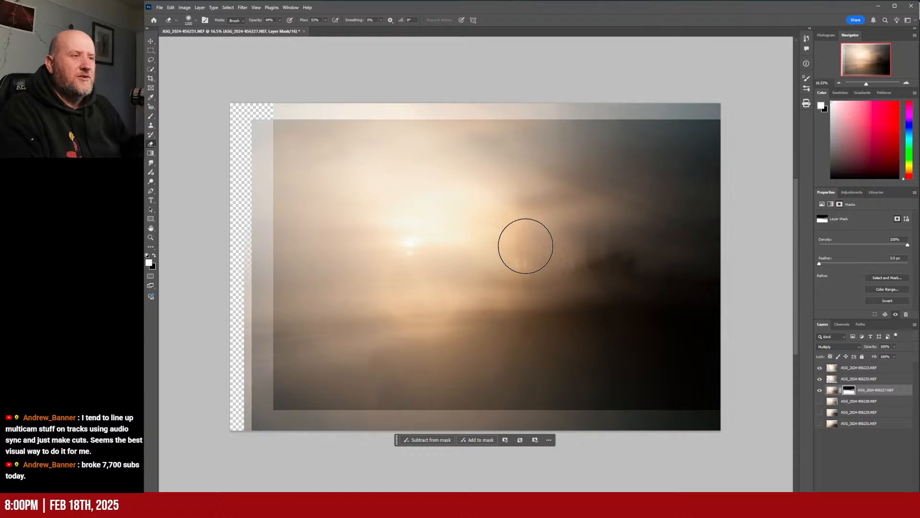
# - Enlarge the Eraser to 1700 px, lower its opacity to 38%, and erase the mask of ASG_2024-856227.NEF along the treeline and horizon
pyautogui.press(']')
pyautogui.press(']')
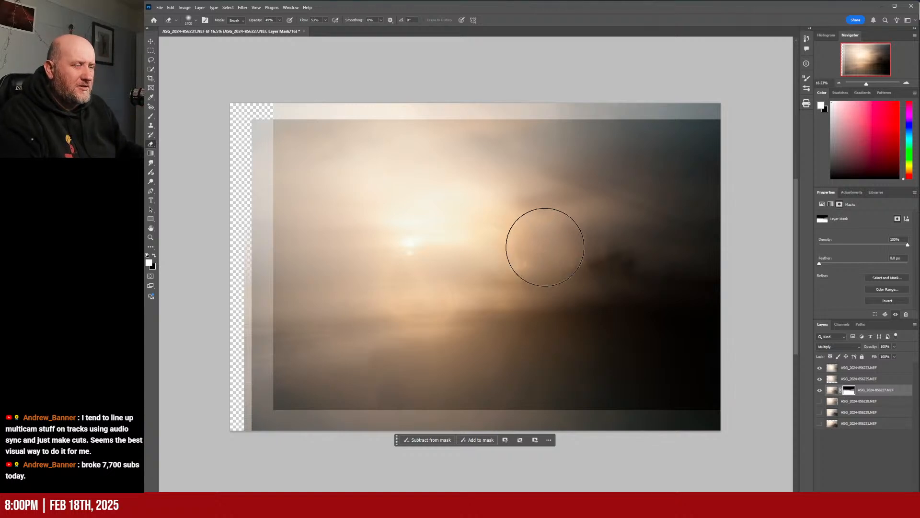
pyautogui.press(']')
pyautogui.press(']')
pyautogui.press(']')
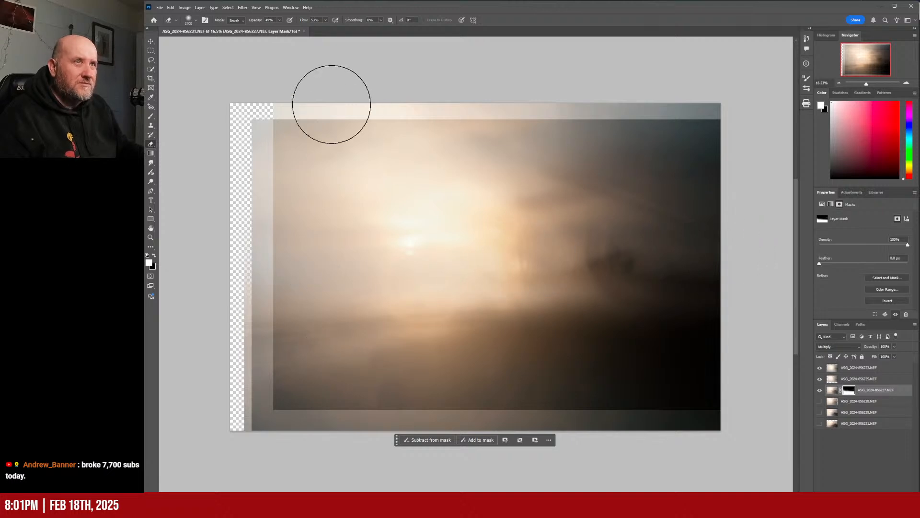
pyautogui.click(279, 20)
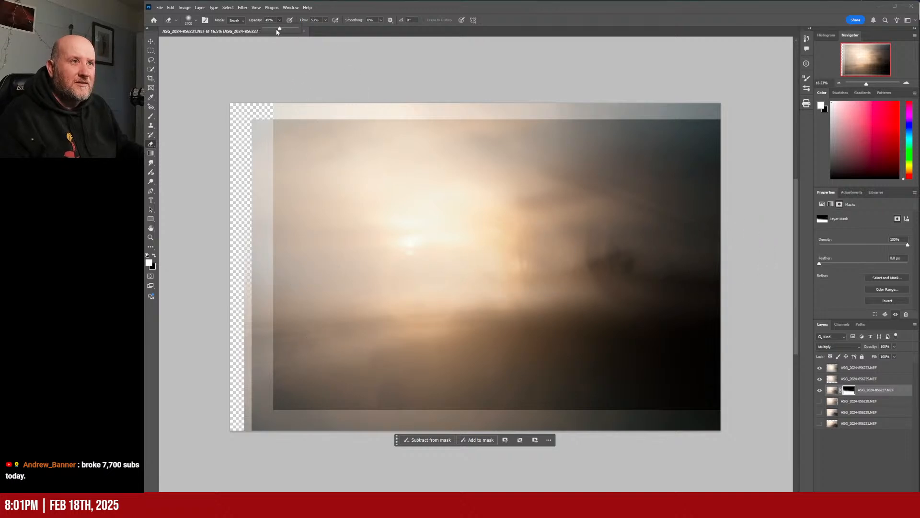
pyautogui.moveTo(308, 287); pyautogui.dragTo(786, 328)
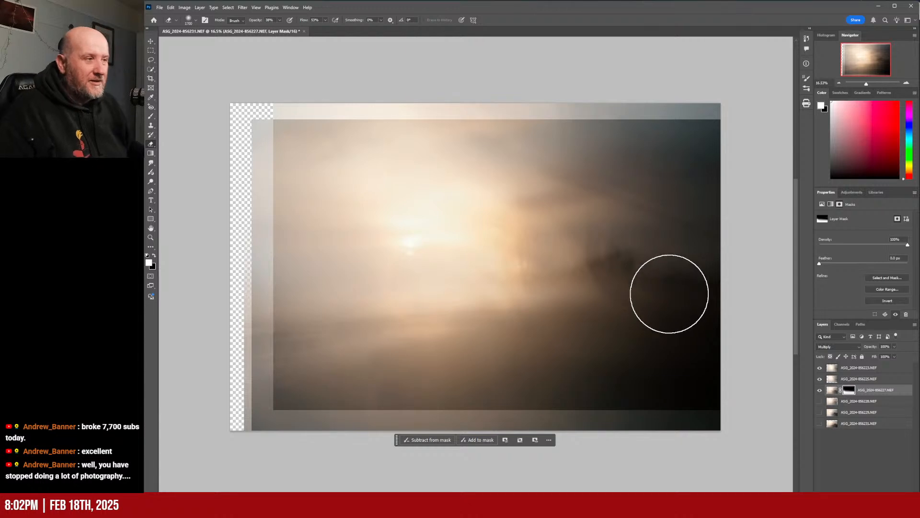
# - Compare the blend with layer ASG_2024-856227.NEF and its reworked mask repeatedly hidden and shown
pyautogui.click(820, 392)
pyautogui.click(820, 392)
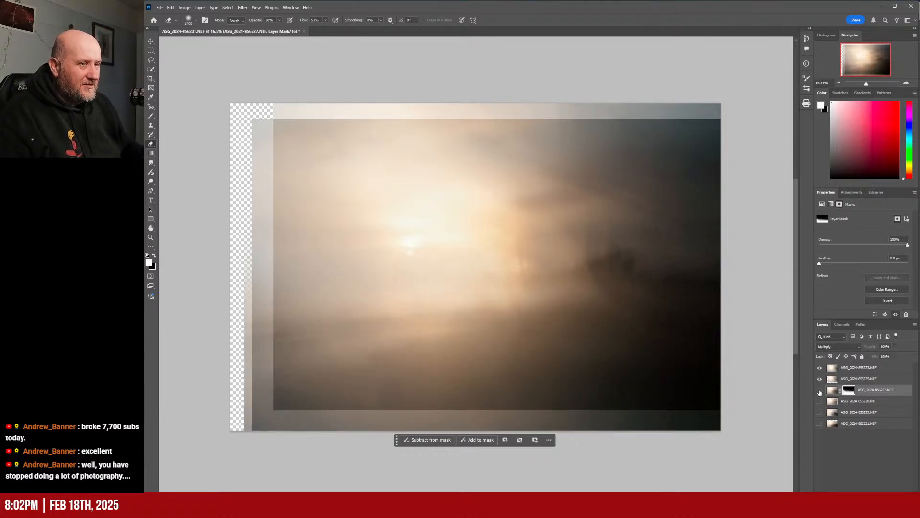
pyautogui.click(820, 392)
pyautogui.click(819, 392)
pyautogui.click(820, 392)
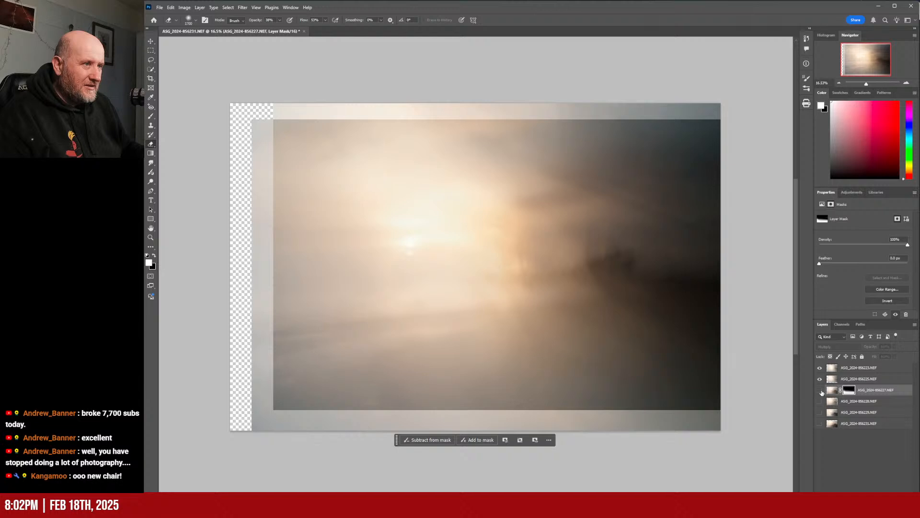
pyautogui.click(820, 392)
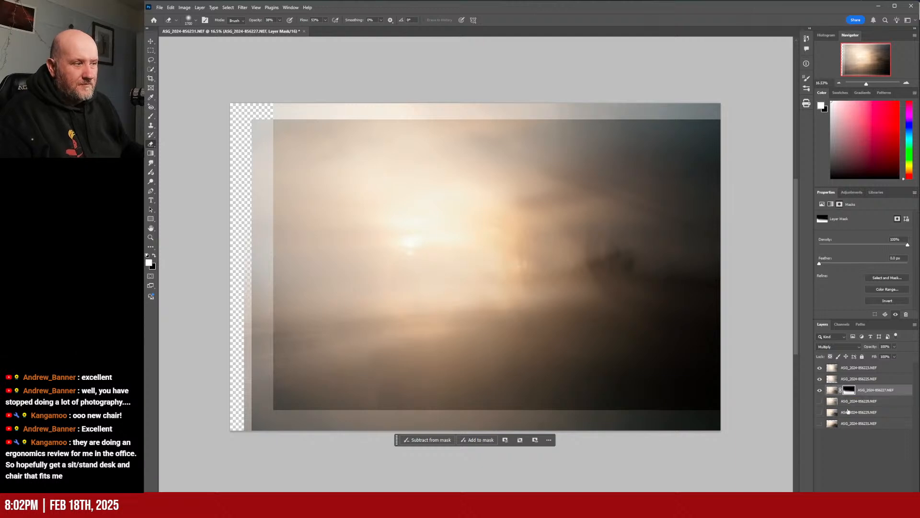
# - Compare the blend with layers ASG_2024-856228.NEF and ASG_2024-856229.NEF each shown and hidden again
pyautogui.click(820, 402)
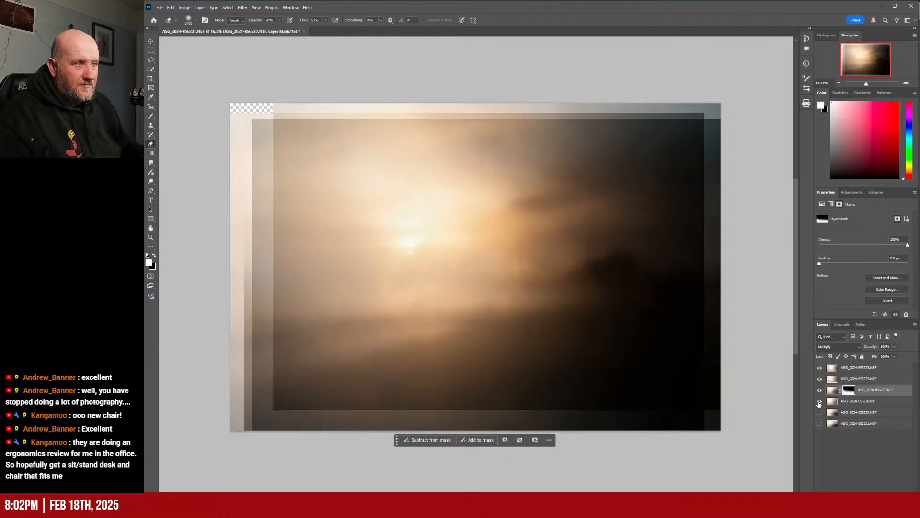
pyautogui.click(820, 403)
pyautogui.click(819, 402)
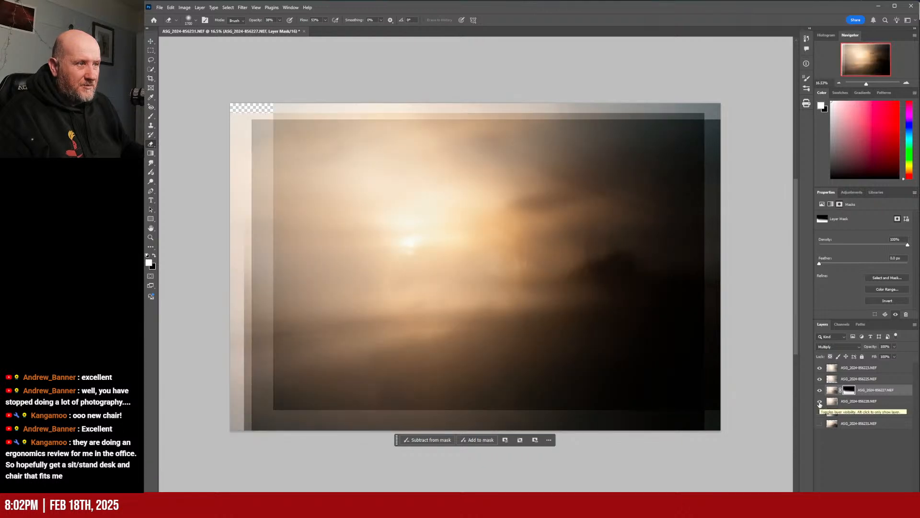
pyautogui.click(819, 402)
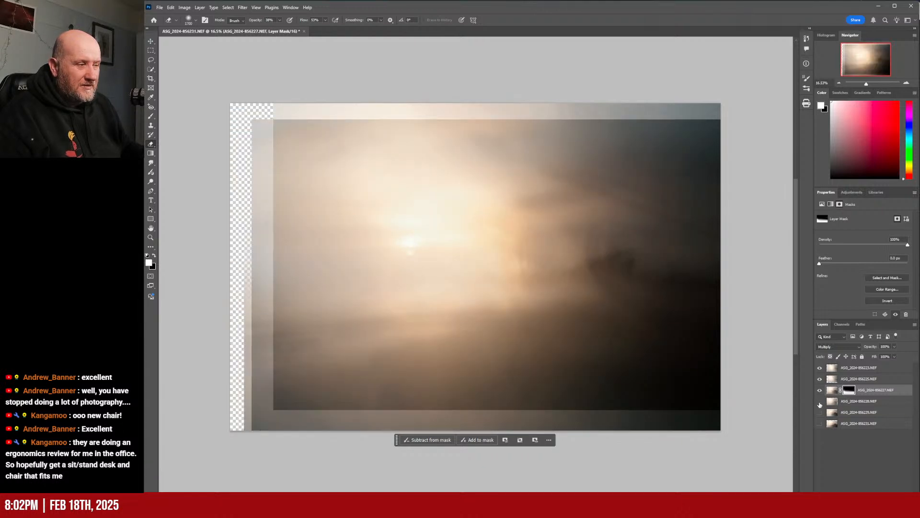
pyautogui.click(820, 413)
pyautogui.click(820, 413)
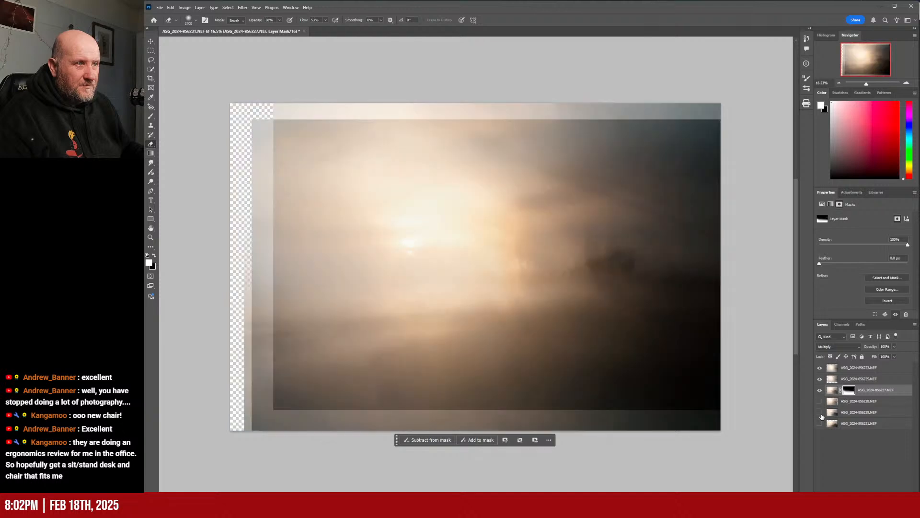
# - Compare the blend with and without layer ASG_2024-856231.NEF, keep it shown, and lower its opacity to 40%
pyautogui.click(820, 424)
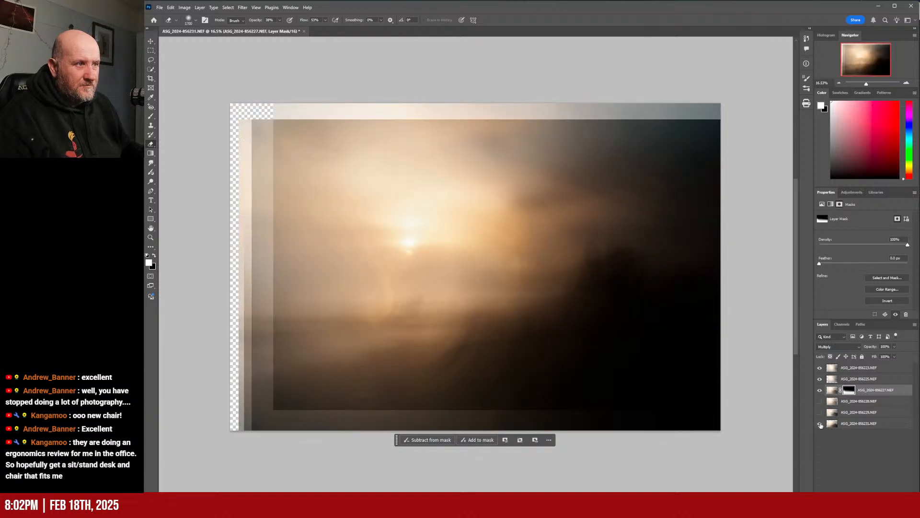
pyautogui.click(819, 424)
pyautogui.click(820, 424)
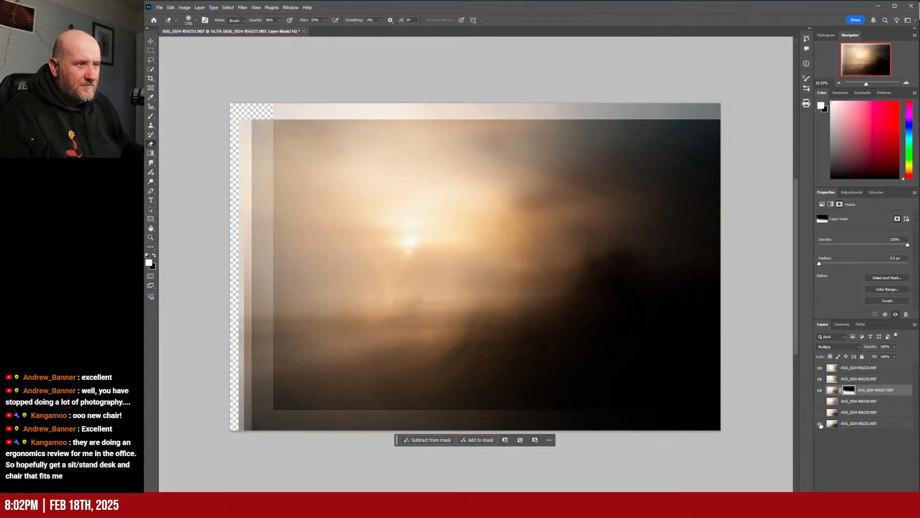
pyautogui.click(819, 424)
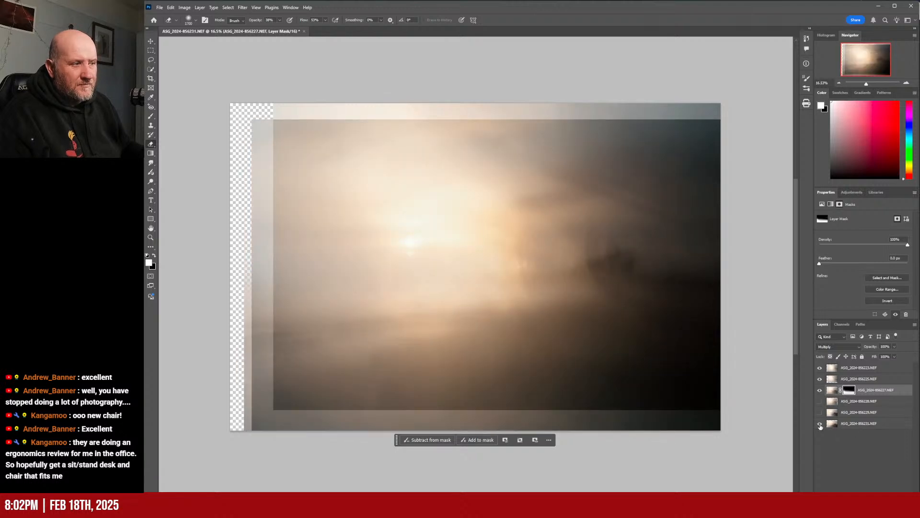
pyautogui.click(819, 424)
pyautogui.click(869, 425)
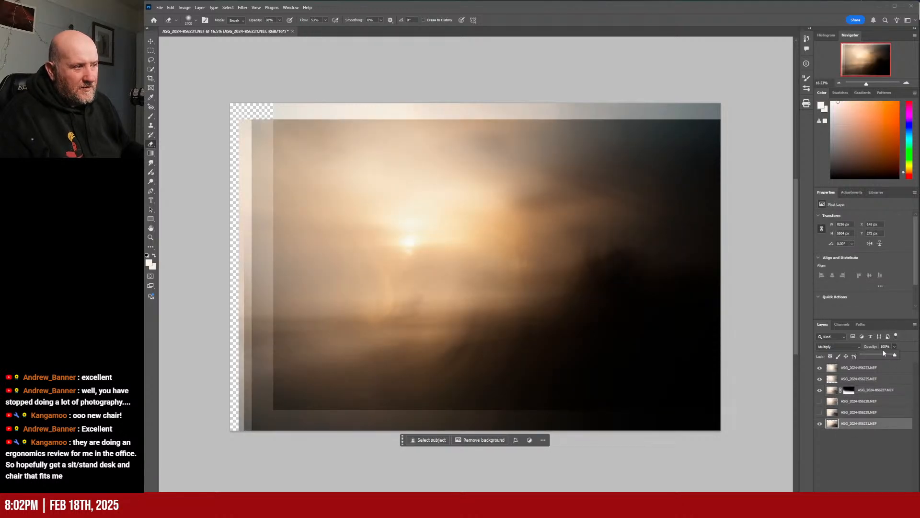
pyautogui.click(874, 355)
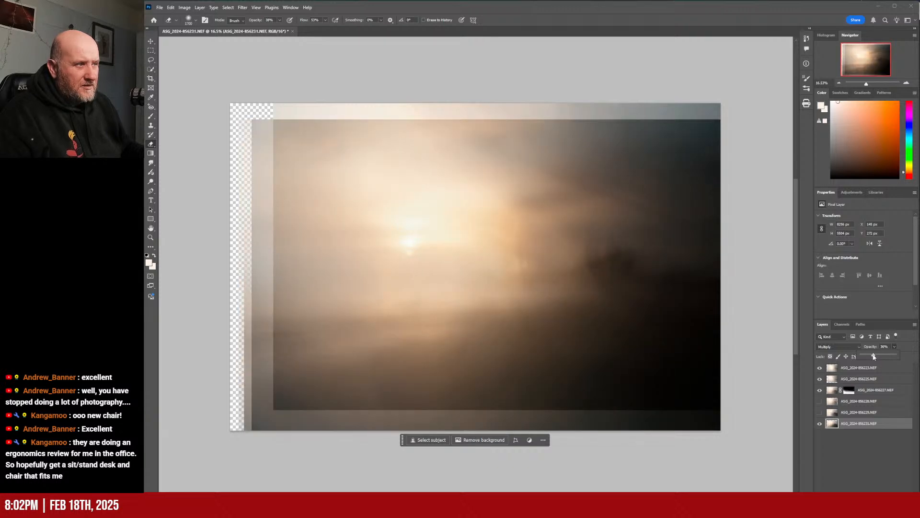
pyautogui.moveTo(874, 357); pyautogui.dragTo(875, 360)
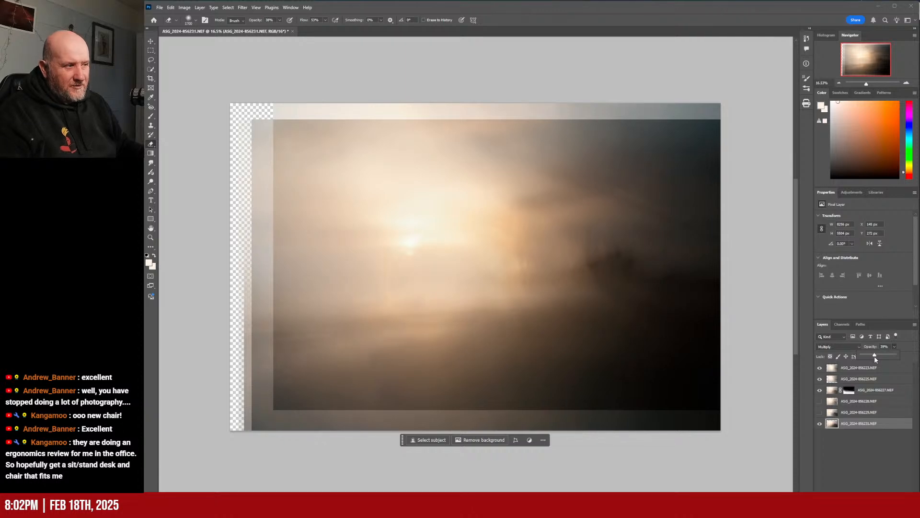
# - Examine the effect of the reduced-opacity layer ASG_2024-856231.NEF by repeatedly hiding and showing it
pyautogui.click(819, 424)
pyautogui.click(819, 424)
pyautogui.click(819, 423)
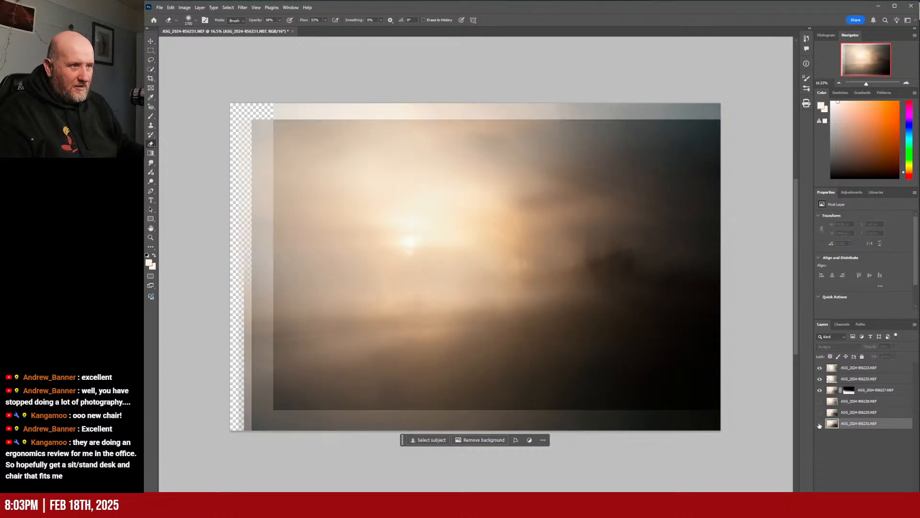
pyautogui.click(819, 423)
pyautogui.click(820, 423)
pyautogui.click(819, 423)
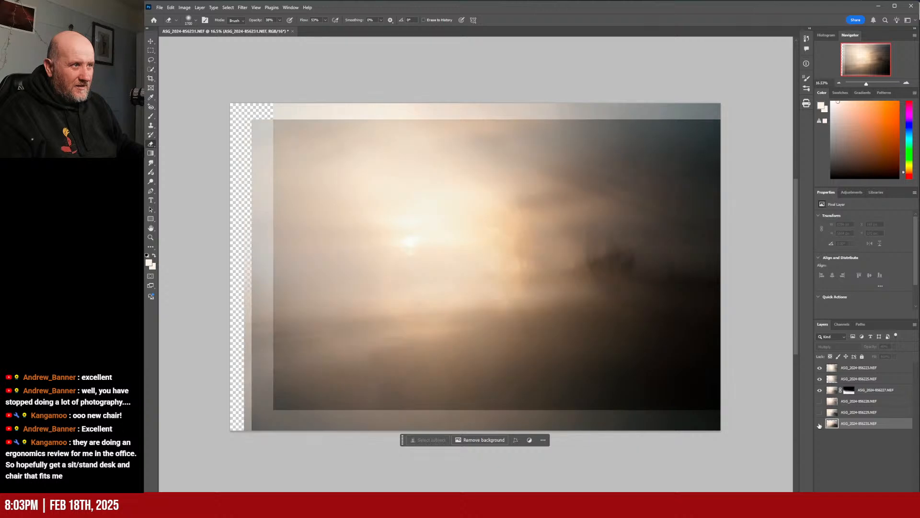
pyautogui.click(819, 424)
pyautogui.click(819, 423)
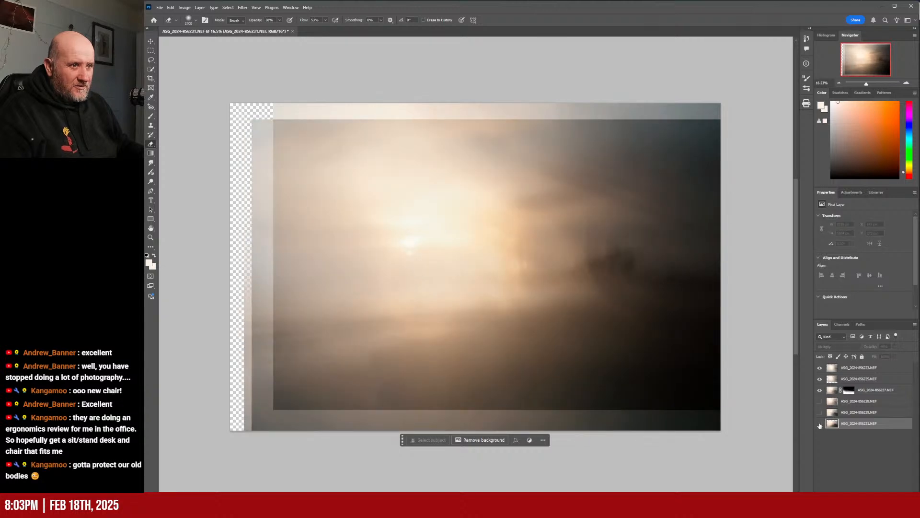
pyautogui.click(820, 423)
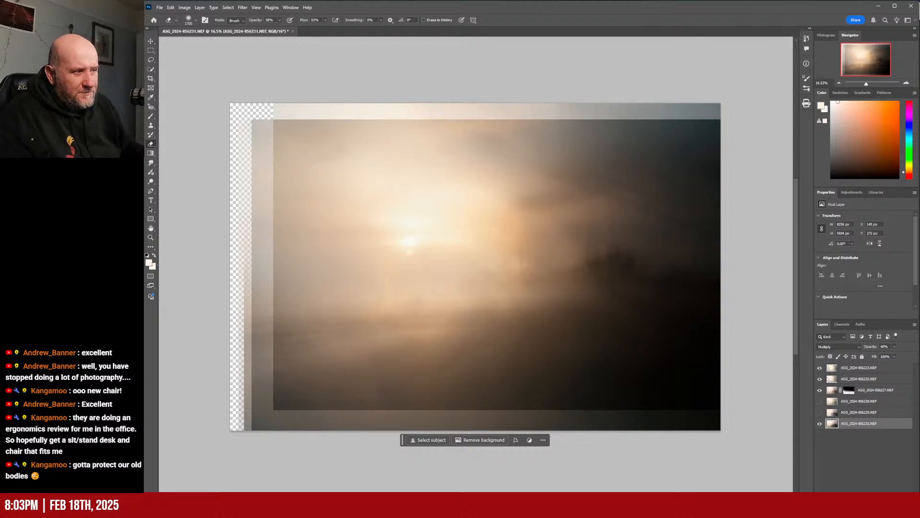
# - Mask layer ASG_2024-856231.NEF with a near-vertical linear white-to-black gradient from about the sun's height to just below the horizon, with its midpoint slightly lowered
pyautogui.click(857, 497)
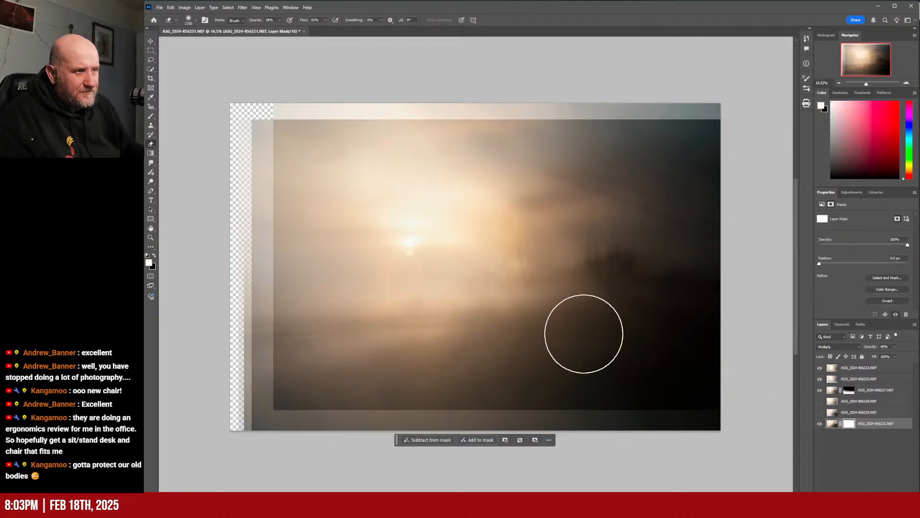
pyautogui.click(150, 156)
pyautogui.moveTo(490, 273); pyautogui.dragTo(500, 399)
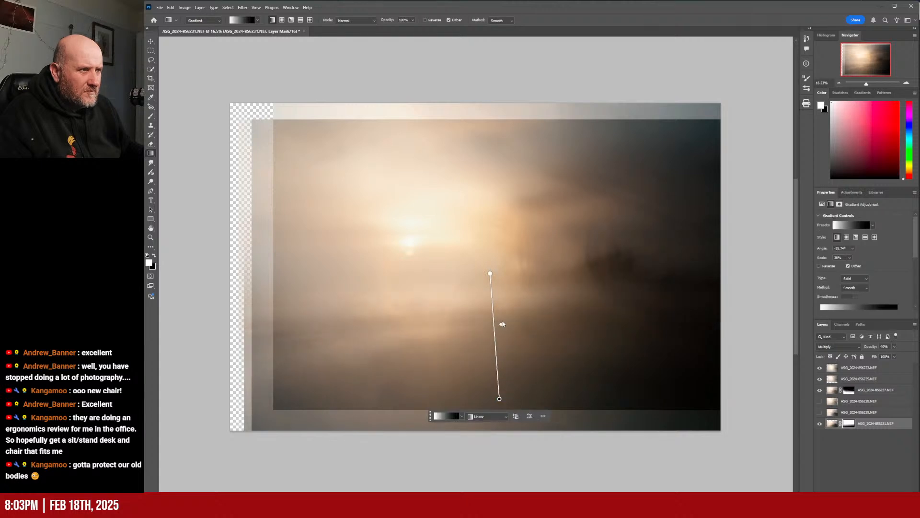
pyautogui.moveTo(490, 273); pyautogui.dragTo(499, 231)
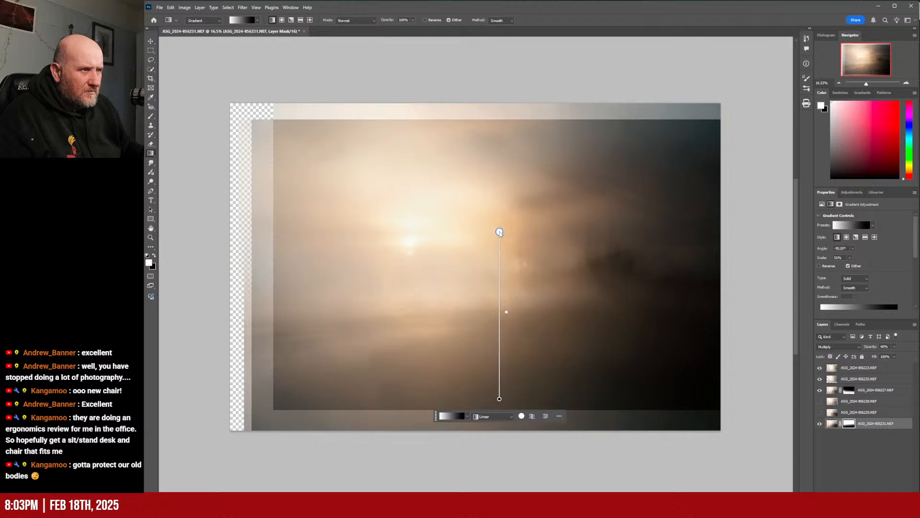
pyautogui.moveTo(499, 398); pyautogui.dragTo(502, 339)
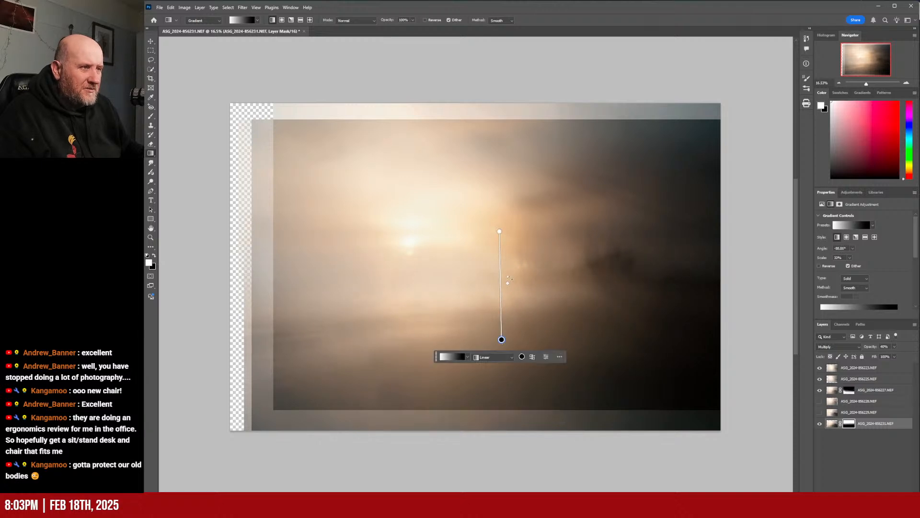
pyautogui.moveTo(508, 283)
pyautogui.mouseDown()
pyautogui.moveTo(506, 294)
pyautogui.moveTo(508, 272)
pyautogui.moveTo(509, 295)
pyautogui.moveTo(516, 254)
pyautogui.moveTo(512, 299)
pyautogui.mouseUp()
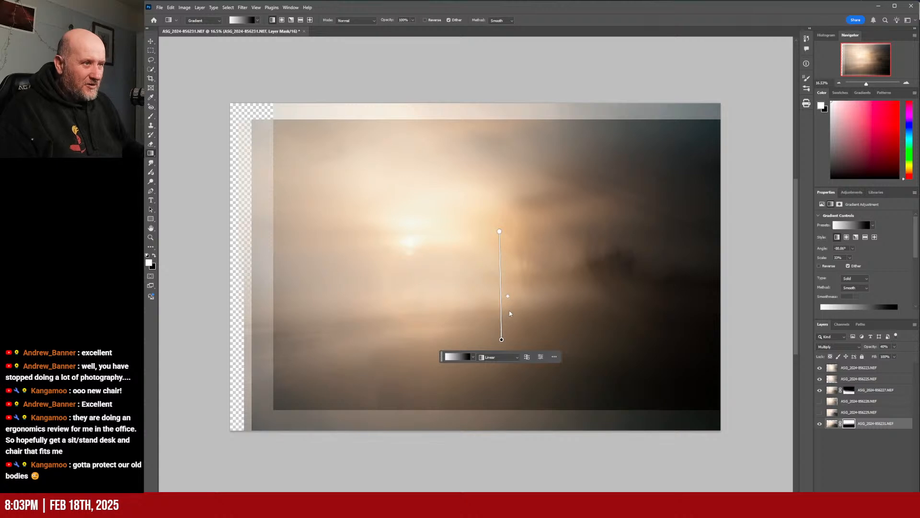
pyautogui.moveTo(508, 295)
pyautogui.mouseDown()
pyautogui.moveTo(500, 319)
pyautogui.moveTo(499, 294)
pyautogui.mouseUp()
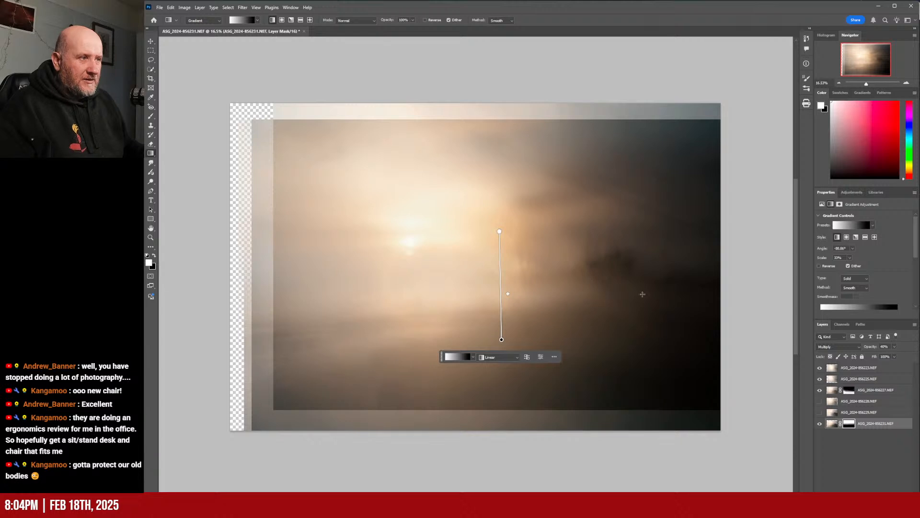
# - Compare the blend with and without the masked layer ASG_2024-856231.NEF and set its opacity to 42%
pyautogui.click(822, 425)
pyautogui.click(822, 426)
pyautogui.click(822, 426)
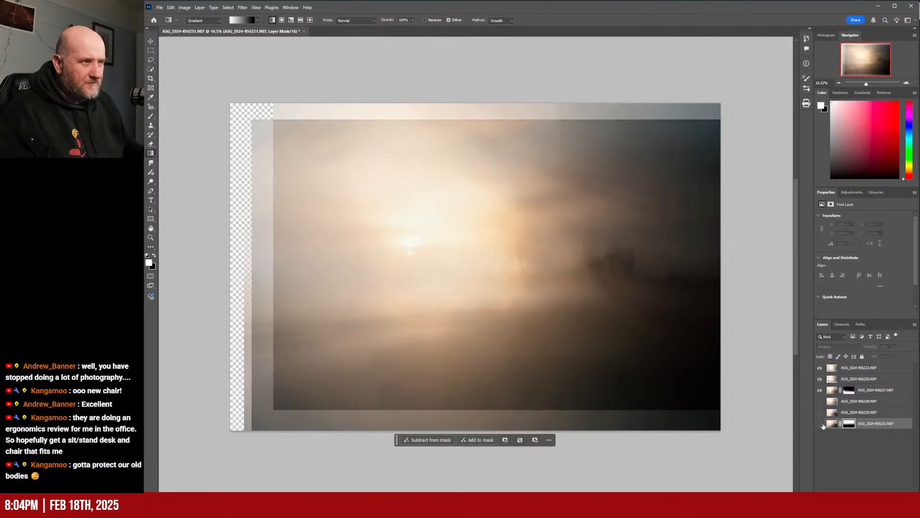
pyautogui.click(822, 426)
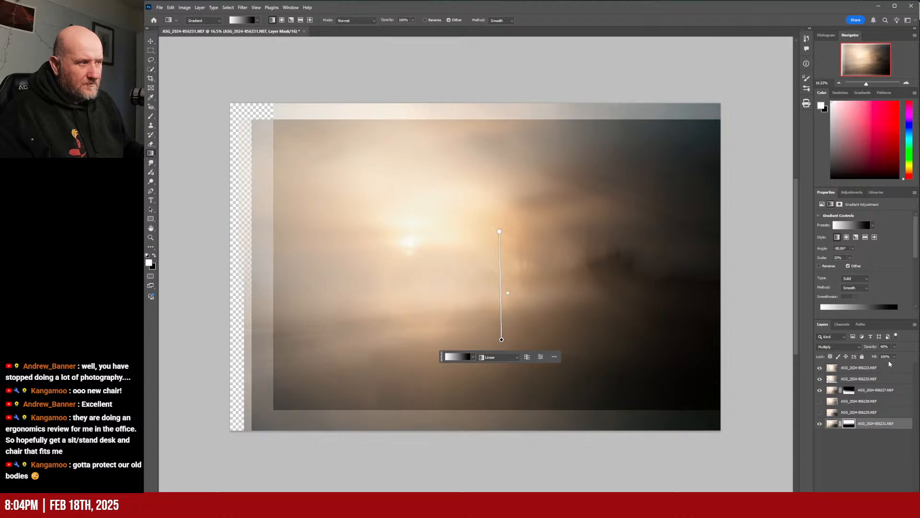
pyautogui.click(894, 346)
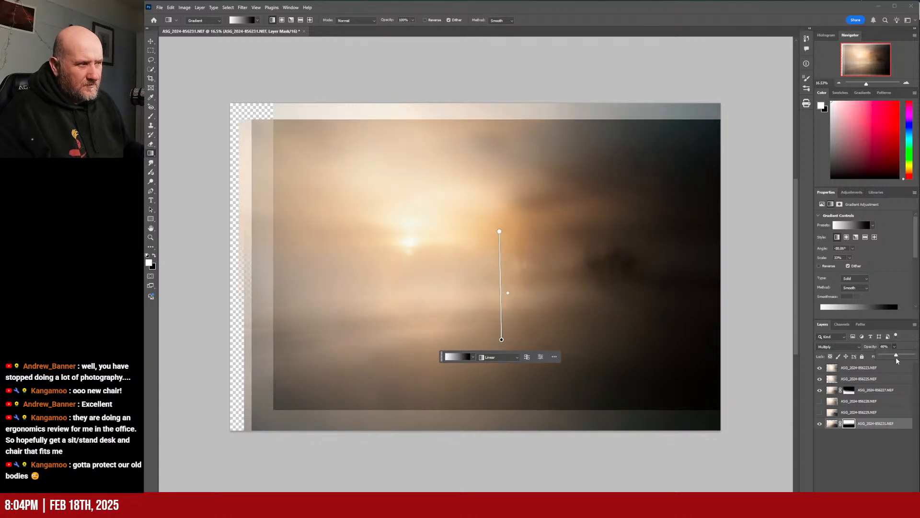
pyautogui.moveTo(896, 358); pyautogui.dragTo(893, 358)
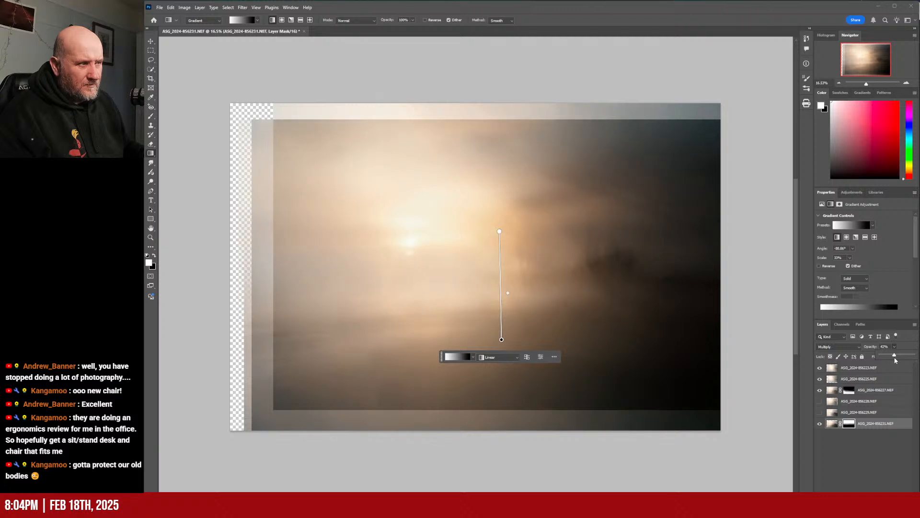
pyautogui.click(836, 460)
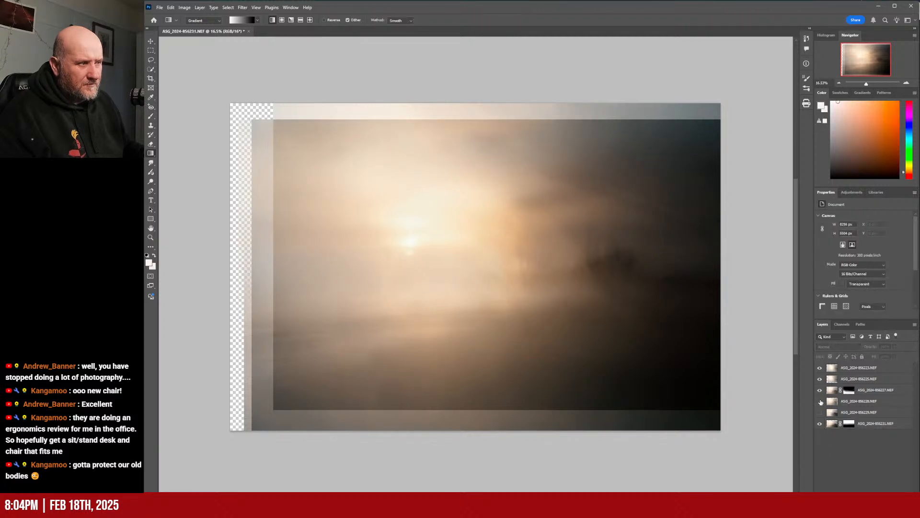
# - Check the contribution of layer ASG_2024-856227.NEF and lower its opacity to about 75%
pyautogui.click(820, 390)
pyautogui.click(819, 390)
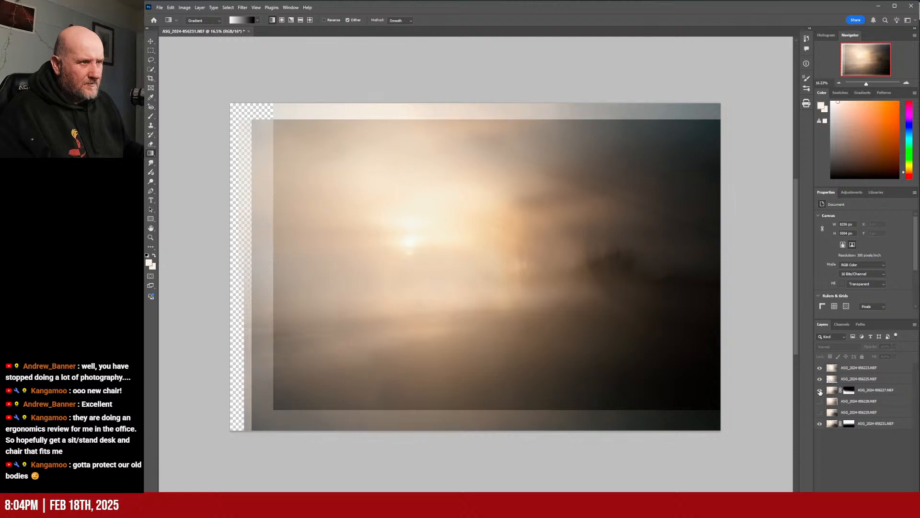
pyautogui.click(875, 389)
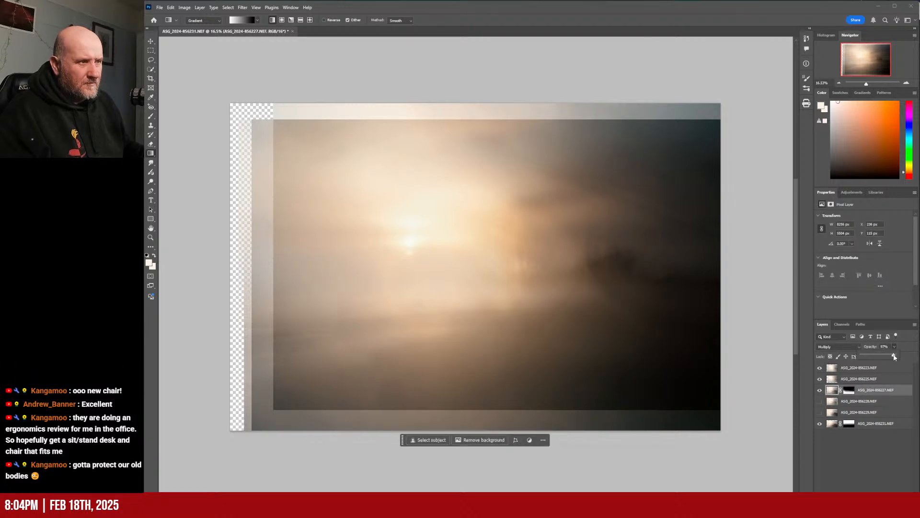
pyautogui.moveTo(893, 353); pyautogui.dragTo(887, 355)
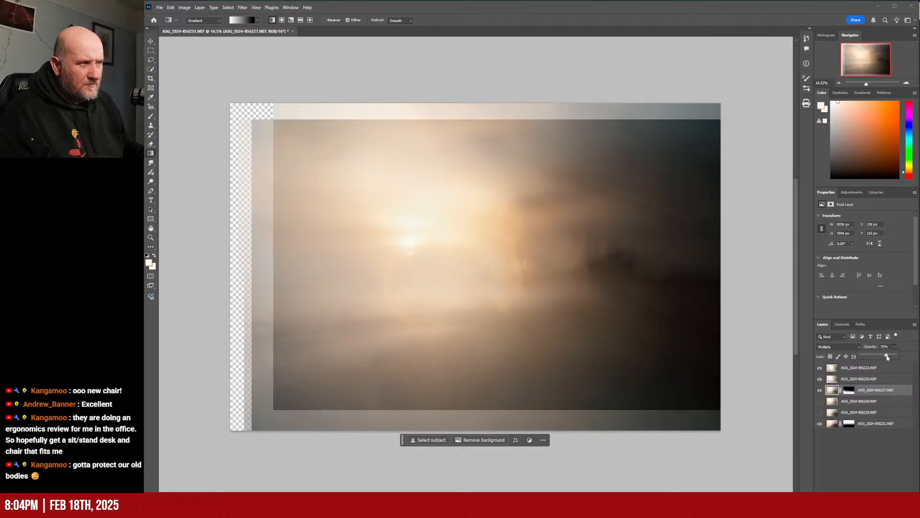
# - Rework the gradient mask of layer ASG_2024-856231.NEF with the soft Eraser, comparing the blend with the layer hidden and shown
pyautogui.click(819, 424)
pyautogui.click(820, 424)
pyautogui.click(849, 424)
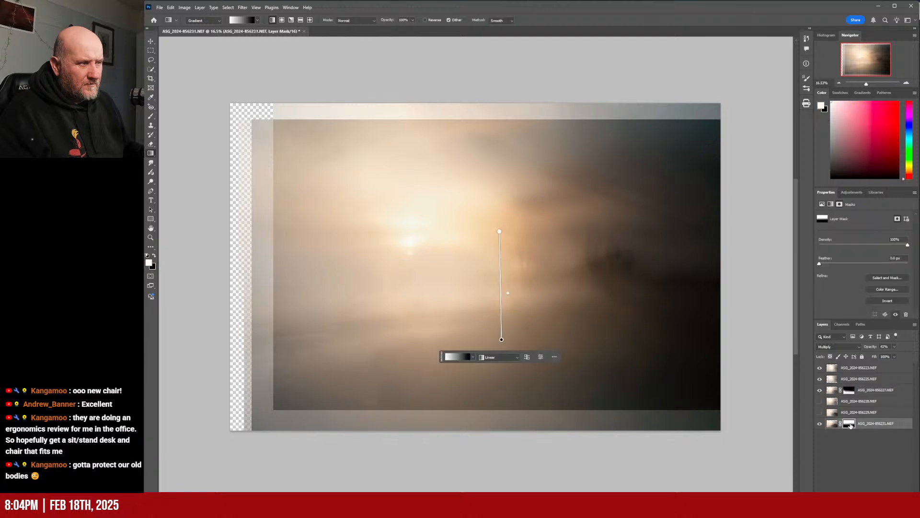
pyautogui.click(151, 144)
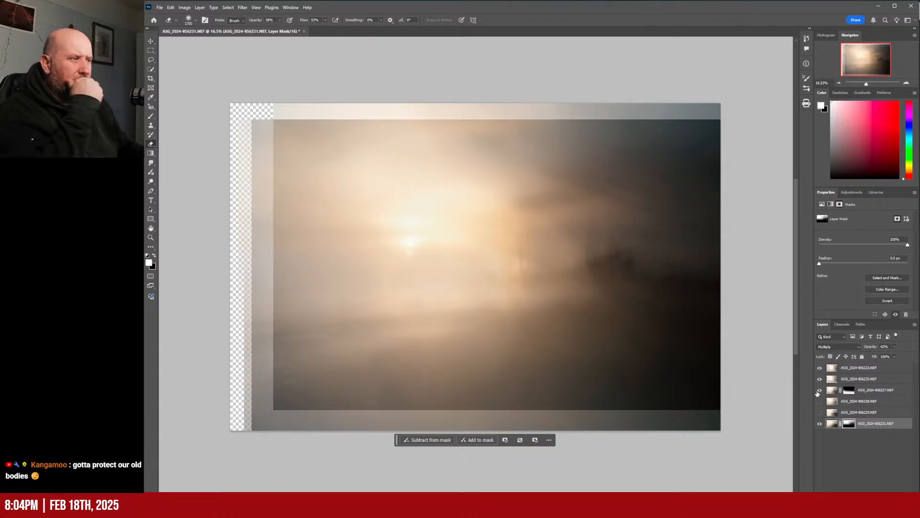
pyautogui.click(820, 424)
pyautogui.click(820, 424)
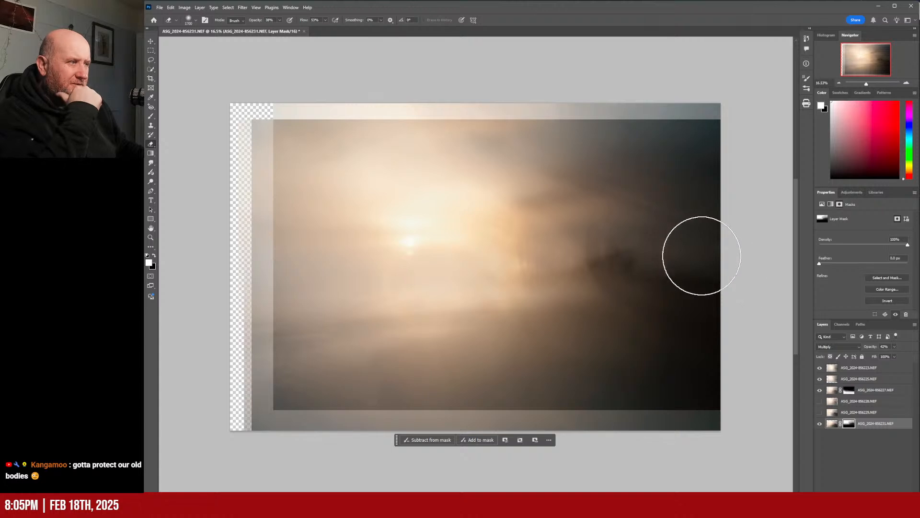
# - Compare the blend with layer ASG_2024-856228.NEF repeatedly shown and hidden, and with layer ASG_2024-856229.NEF shown instead
pyautogui.click(819, 402)
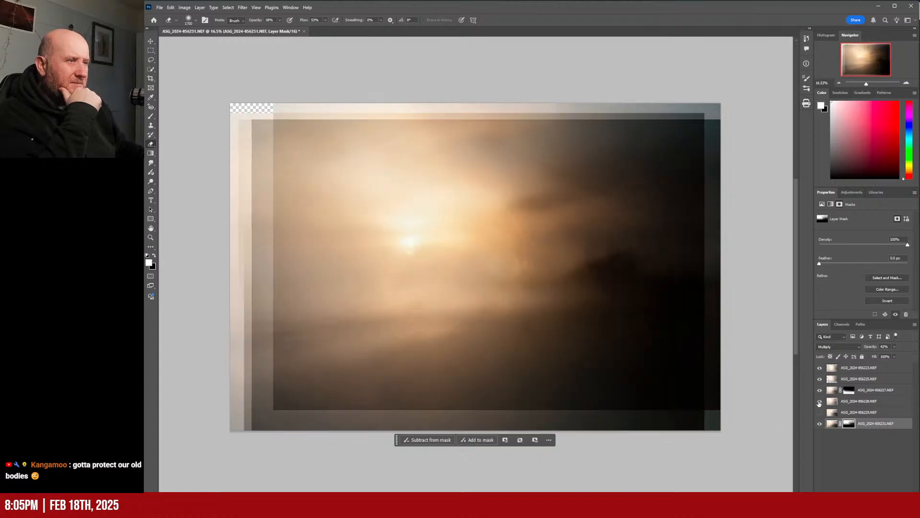
pyautogui.click(819, 401)
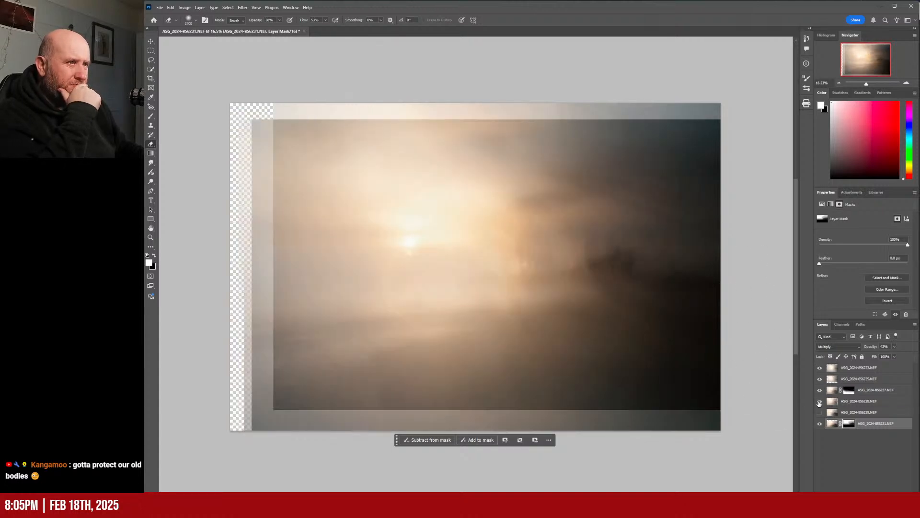
pyautogui.click(819, 401)
pyautogui.click(819, 402)
pyautogui.click(819, 401)
pyautogui.click(819, 401)
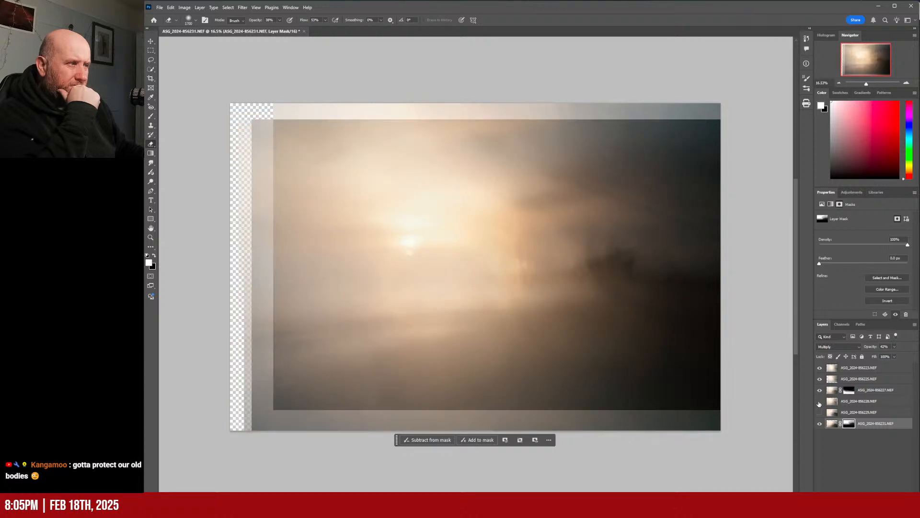
pyautogui.click(819, 413)
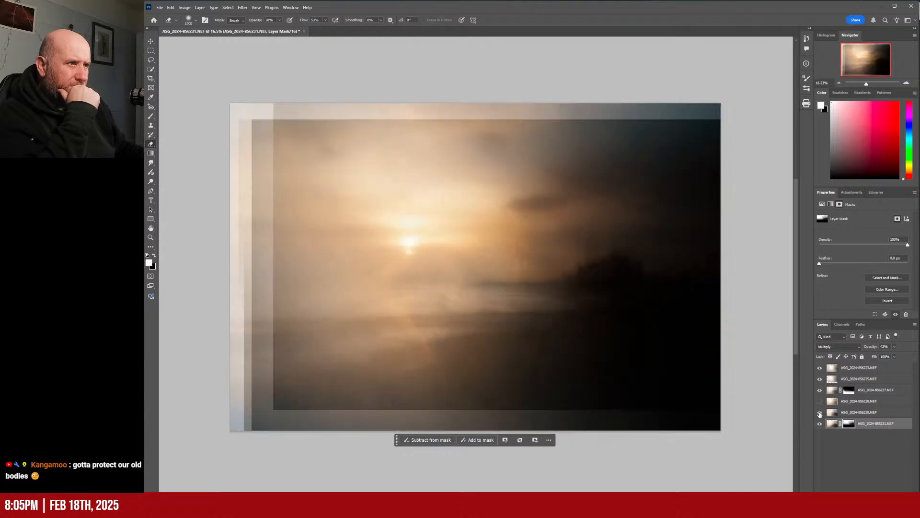
# - Compare the blend with layer ASG_2024-856229.NEF shown and hidden, and leave that layer hidden
pyautogui.click(819, 413)
pyautogui.click(819, 412)
pyautogui.click(819, 413)
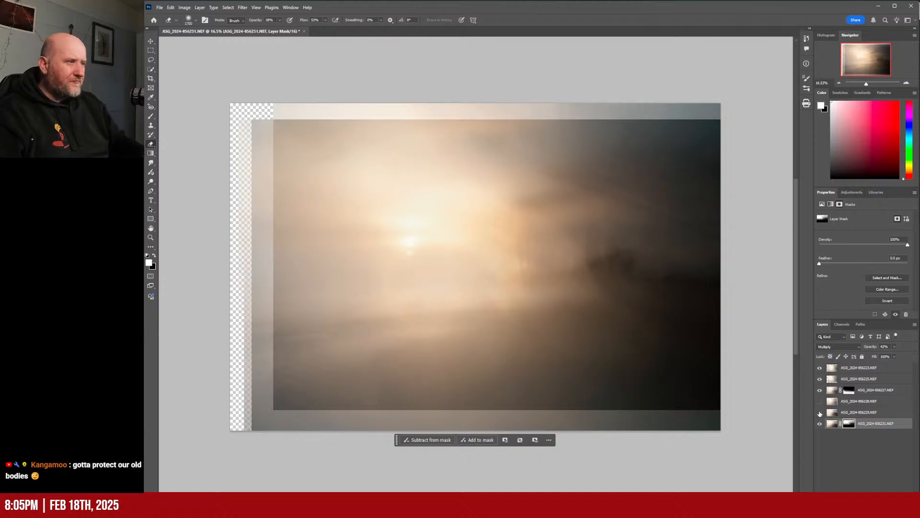
# - Check the contribution of layer ASG_2024-856225.NEF by hiding and showing it, and lower its opacity to about 93%
pyautogui.click(820, 379)
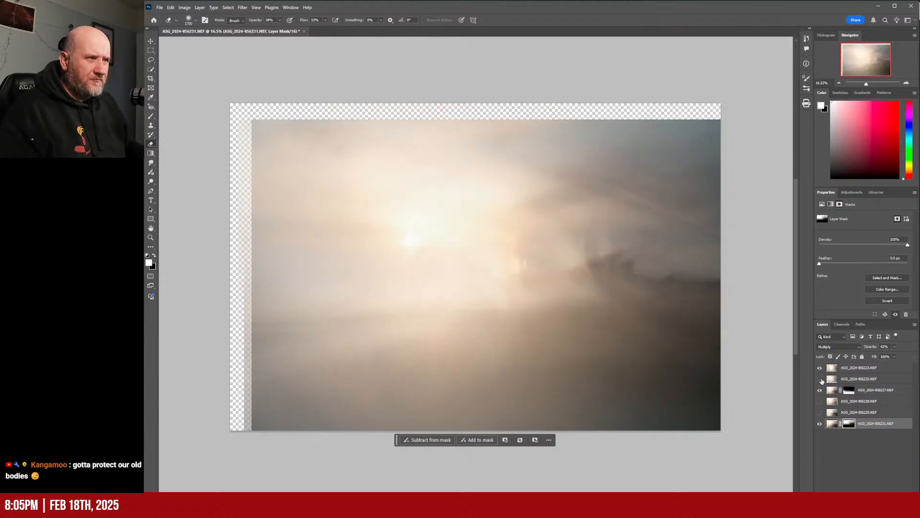
pyautogui.click(820, 378)
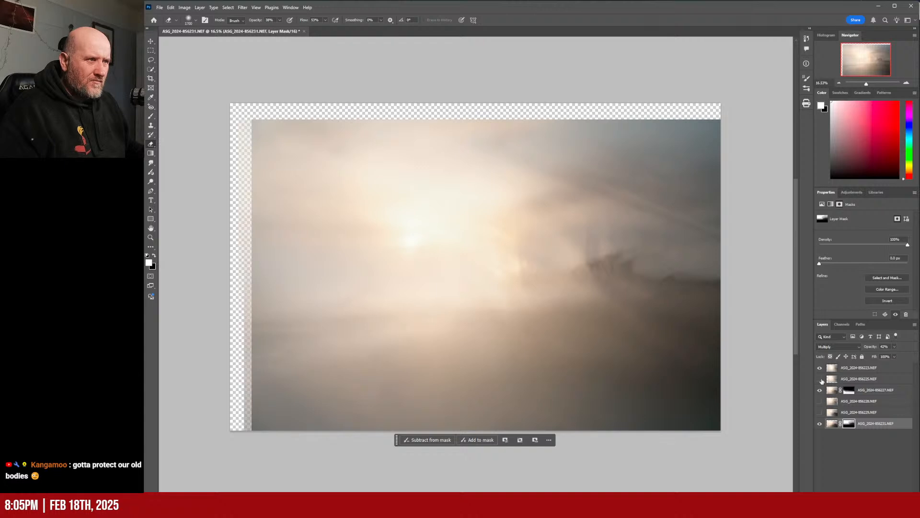
pyautogui.click(820, 379)
pyautogui.click(859, 379)
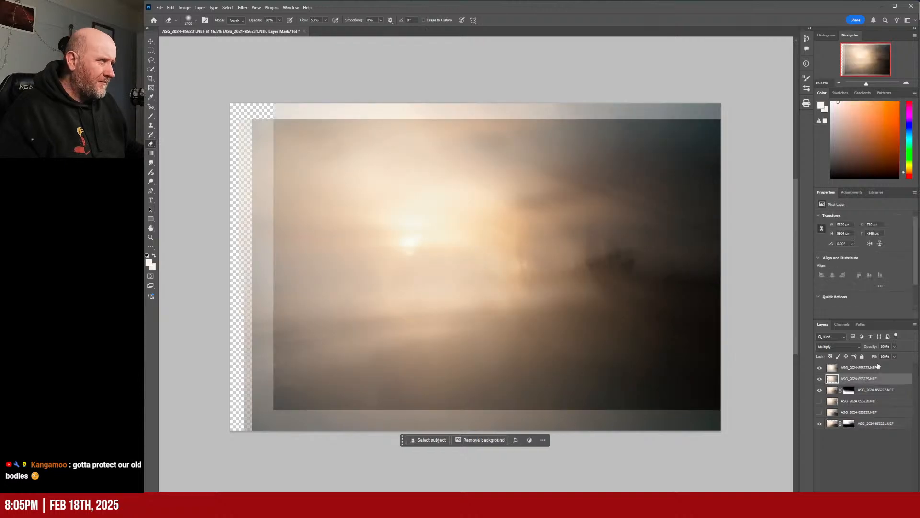
pyautogui.click(893, 346)
pyautogui.moveTo(896, 356); pyautogui.dragTo(894, 357)
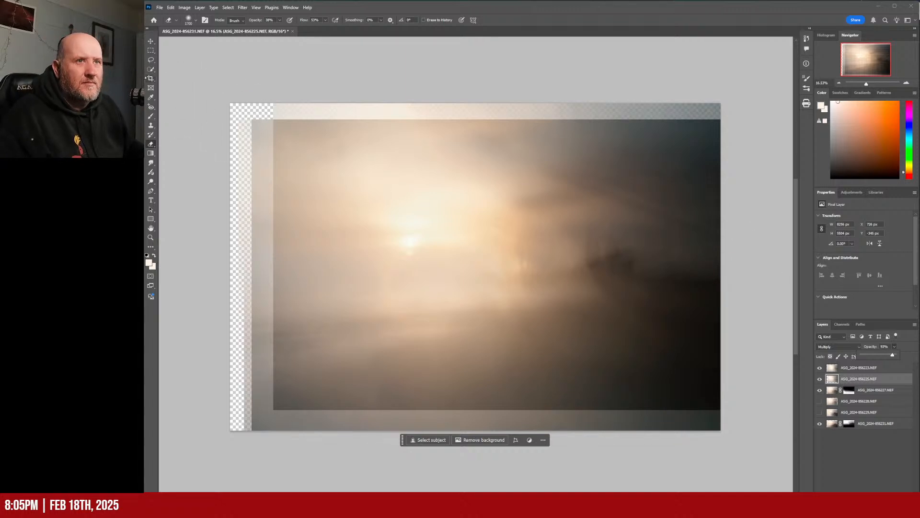
# - Crop the composite on all sides to remove the transparent strips and the uneven borders of the offset layers
pyautogui.click(150, 81)
pyautogui.click(150, 80)
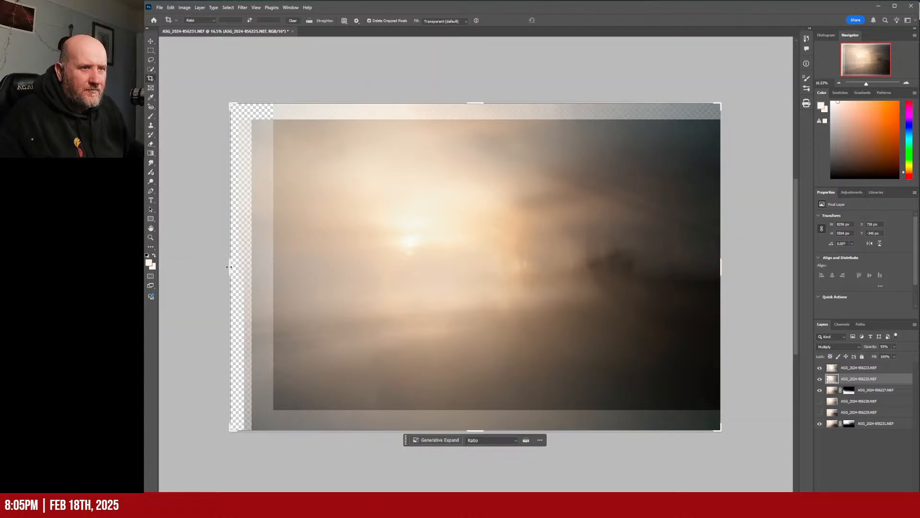
pyautogui.moveTo(229, 267); pyautogui.dragTo(250, 273)
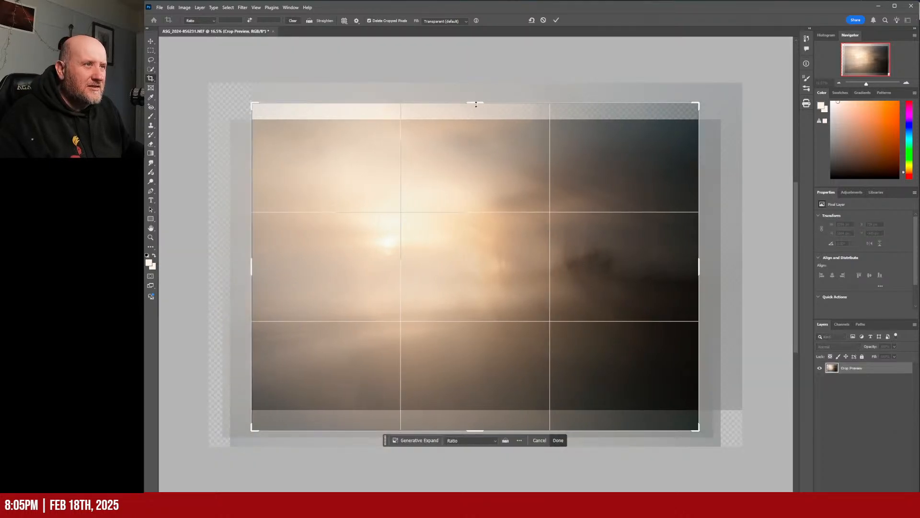
pyautogui.moveTo(476, 104); pyautogui.dragTo(476, 112)
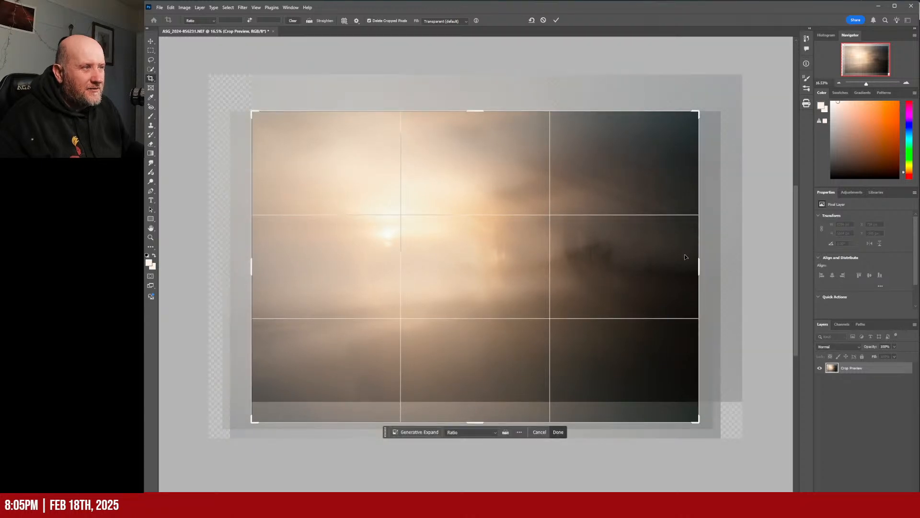
pyautogui.moveTo(698, 263)
pyautogui.mouseDown()
pyautogui.moveTo(716, 264)
pyautogui.moveTo(693, 264)
pyautogui.moveTo(705, 265)
pyautogui.mouseUp()
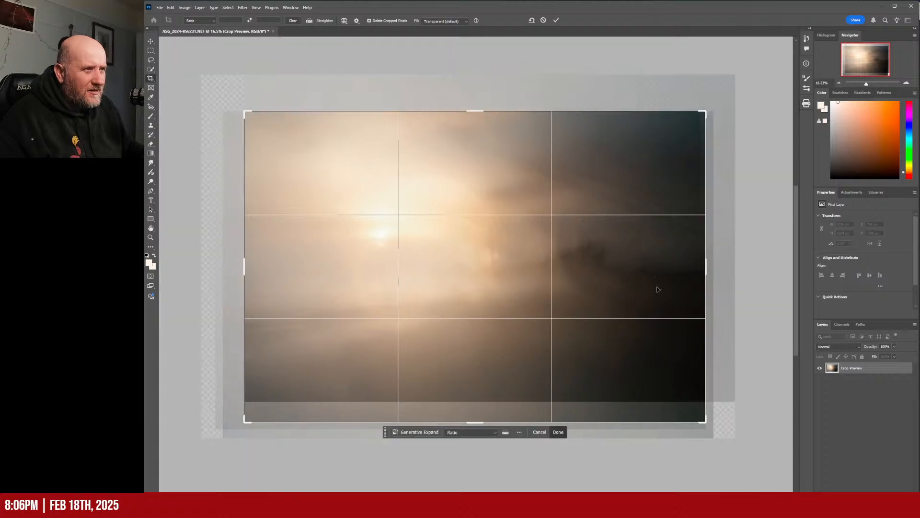
pyautogui.moveTo(471, 421); pyautogui.dragTo(474, 412)
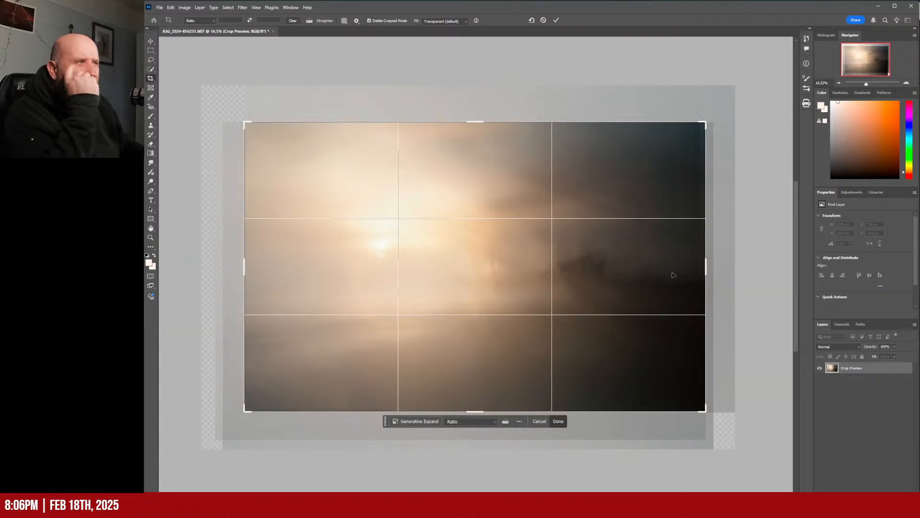
pyautogui.moveTo(704, 267); pyautogui.dragTo(703, 267)
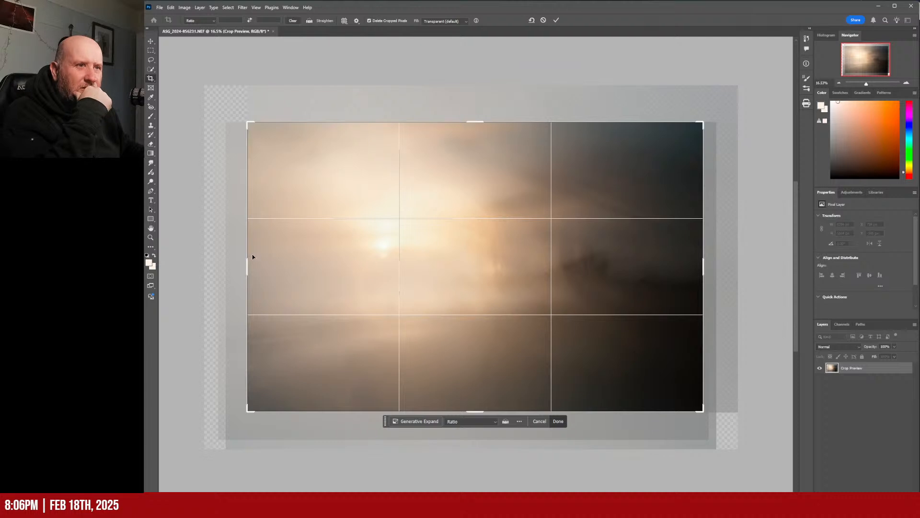
pyautogui.moveTo(248, 264); pyautogui.dragTo(248, 263)
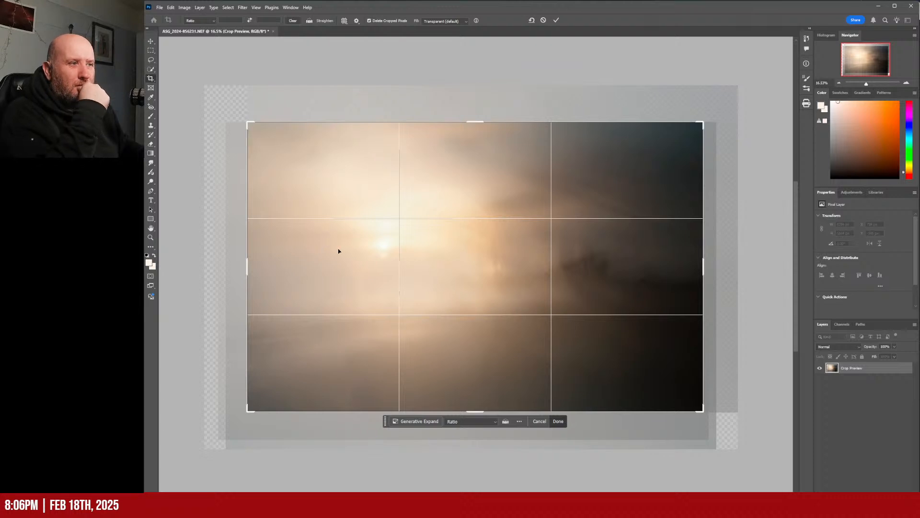
pyautogui.click(556, 20)
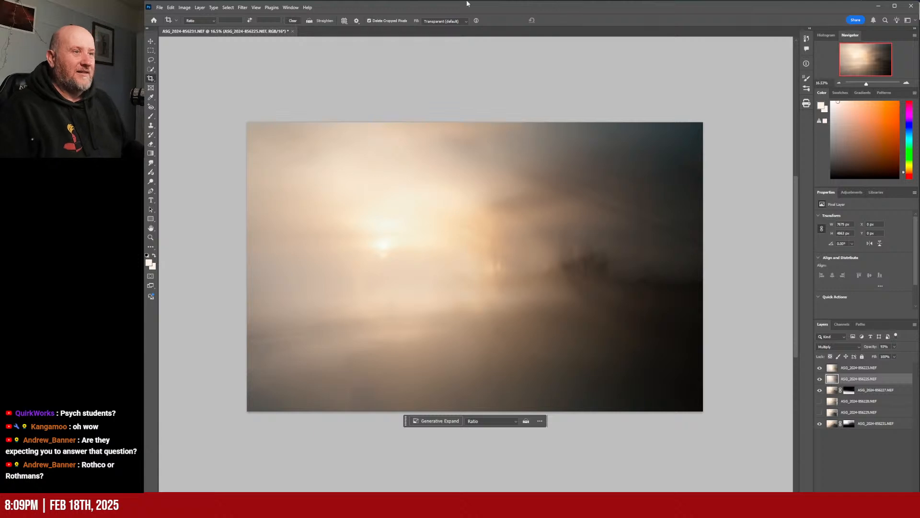
# - Add a Hue/Saturation adjustment layer above the topmost photo layer
pyautogui.scroll(-7, 244, 183)
pyautogui.scroll(8, 244, 184)
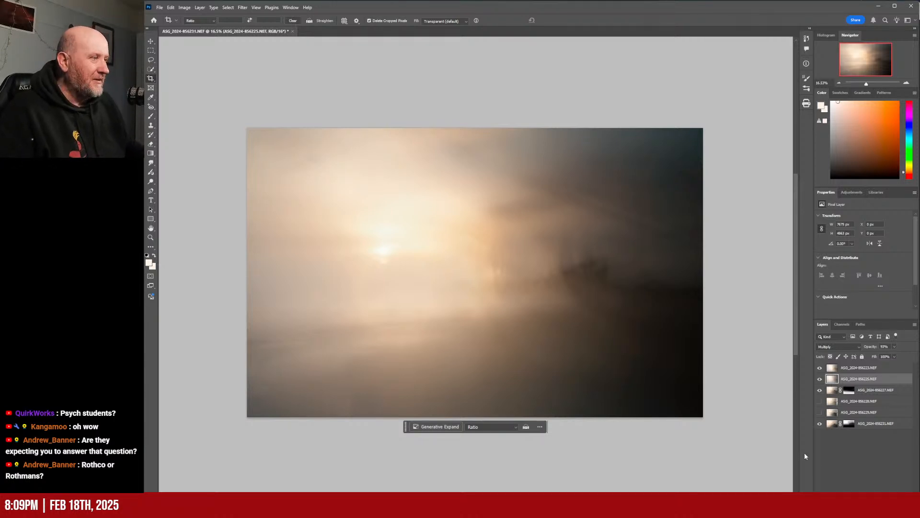
pyautogui.click(885, 368)
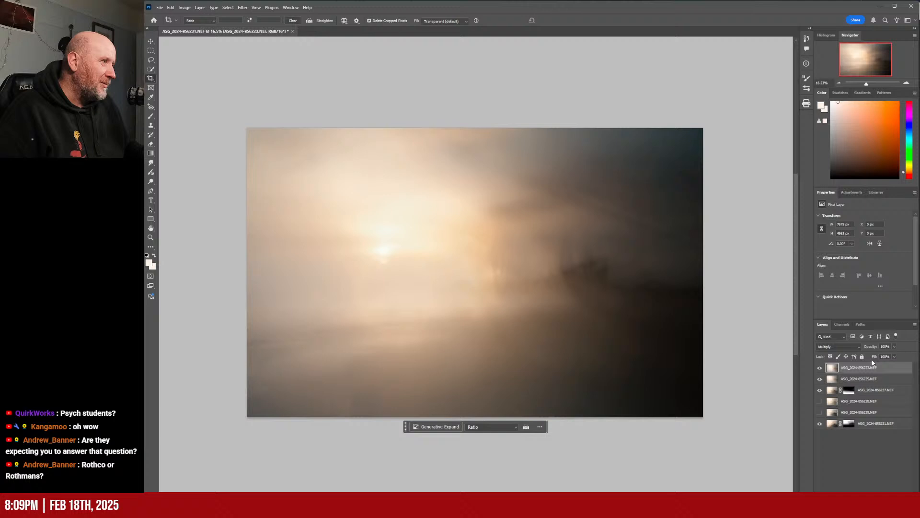
pyautogui.click(852, 192)
pyautogui.click(854, 221)
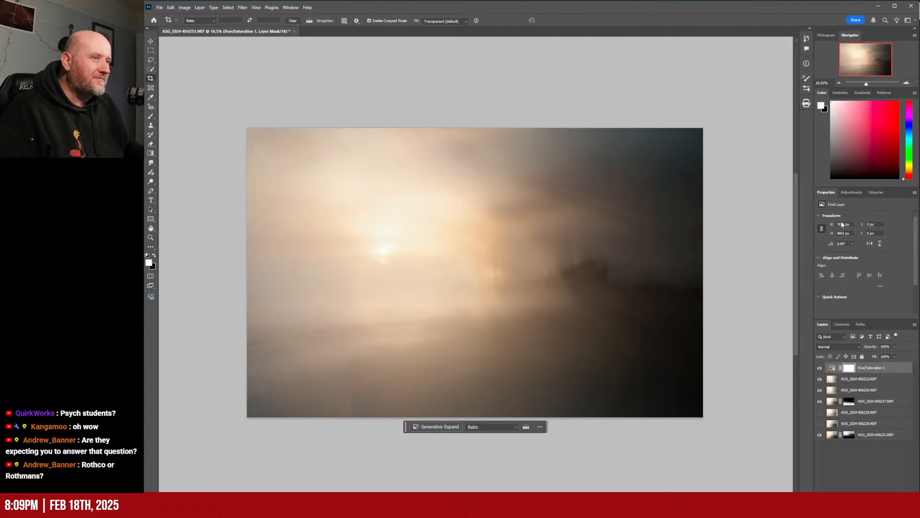
# - Set the Hue/Saturation adjustment to hue -4 and saturation +7, and compare the image with and without it
pyautogui.moveTo(863, 258)
pyautogui.mouseDown()
pyautogui.moveTo(871, 259)
pyautogui.moveTo(854, 244)
pyautogui.moveTo(867, 245)
pyautogui.mouseUp()
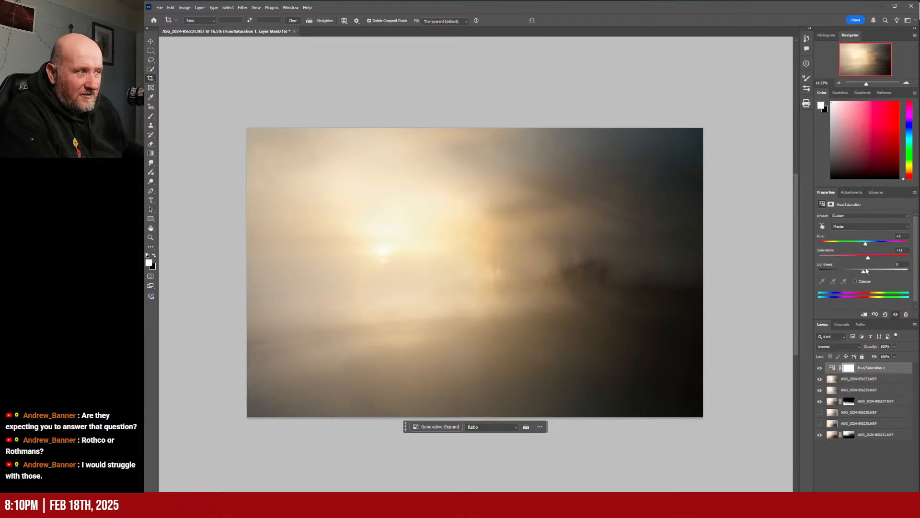
pyautogui.moveTo(863, 272); pyautogui.dragTo(864, 273)
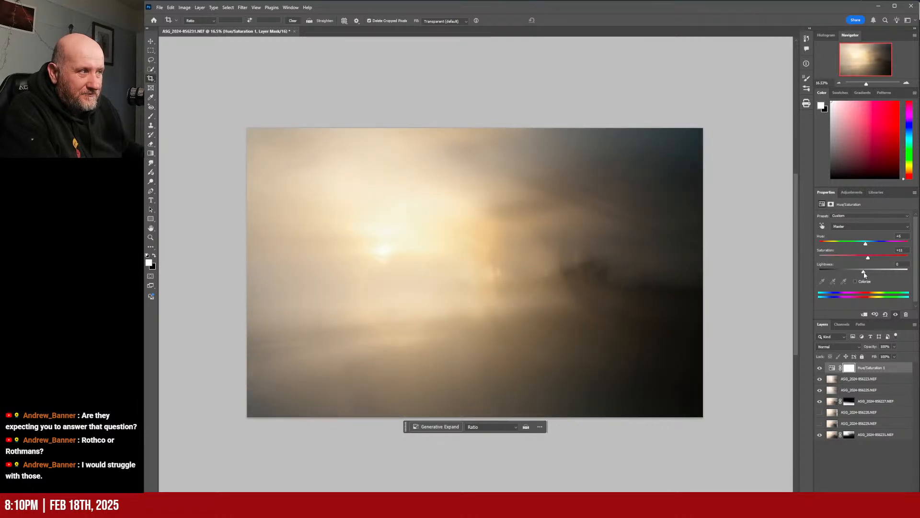
pyautogui.moveTo(866, 244)
pyautogui.mouseDown()
pyautogui.moveTo(840, 245)
pyautogui.moveTo(867, 246)
pyautogui.moveTo(862, 253)
pyautogui.mouseUp()
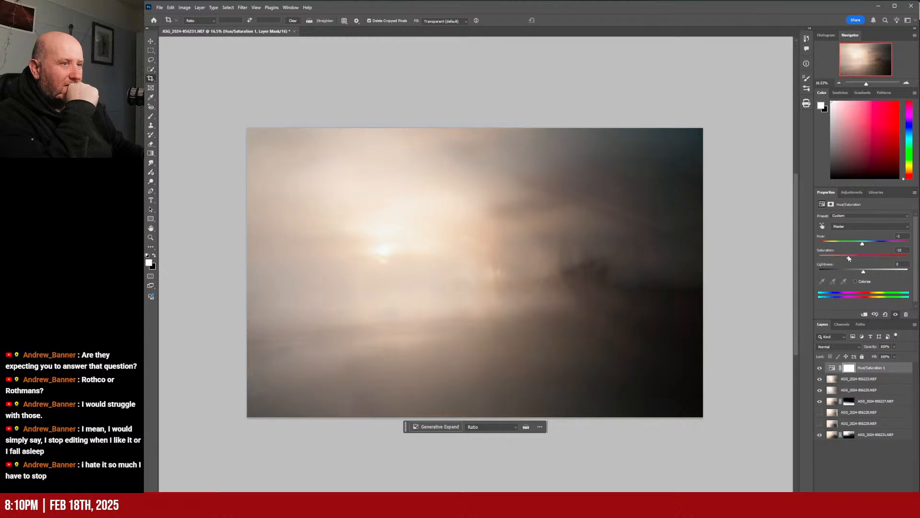
pyautogui.moveTo(868, 260)
pyautogui.mouseDown()
pyautogui.moveTo(887, 267)
pyautogui.moveTo(873, 269)
pyautogui.mouseUp()
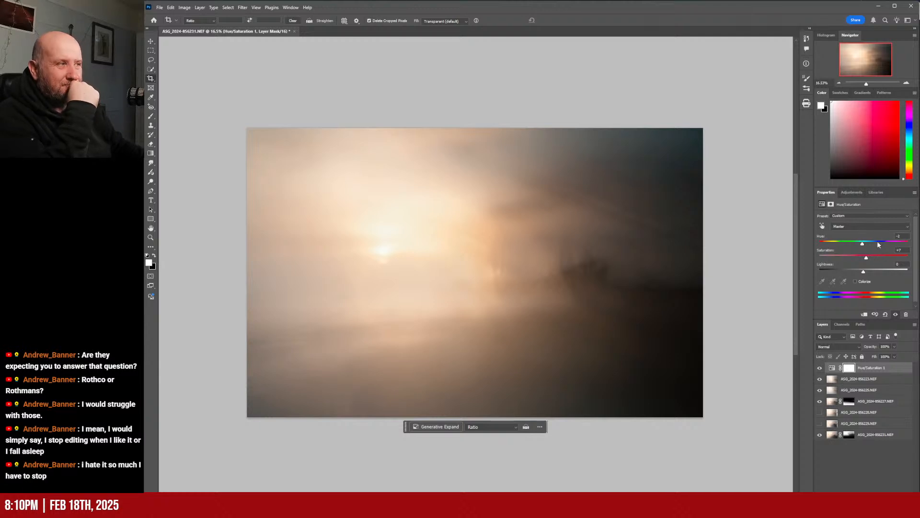
pyautogui.moveTo(866, 270); pyautogui.dragTo(863, 276)
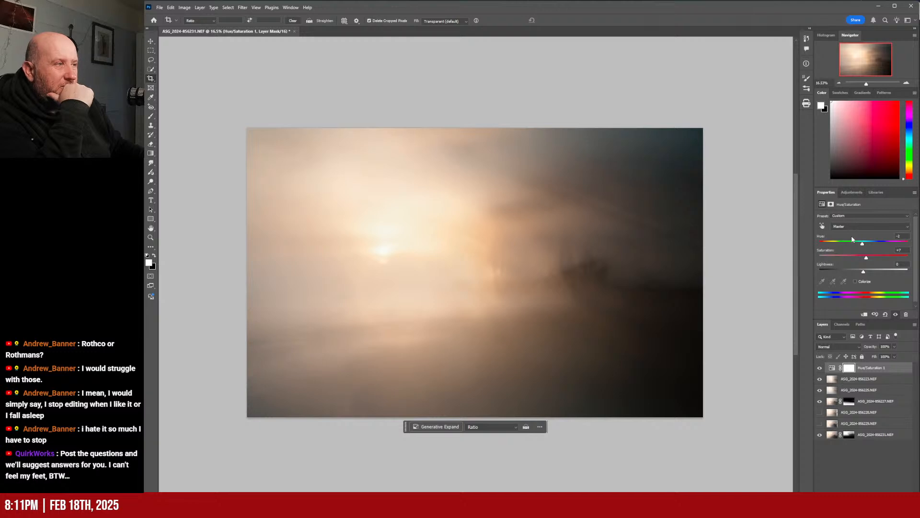
pyautogui.moveTo(862, 243); pyautogui.dragTo(862, 245)
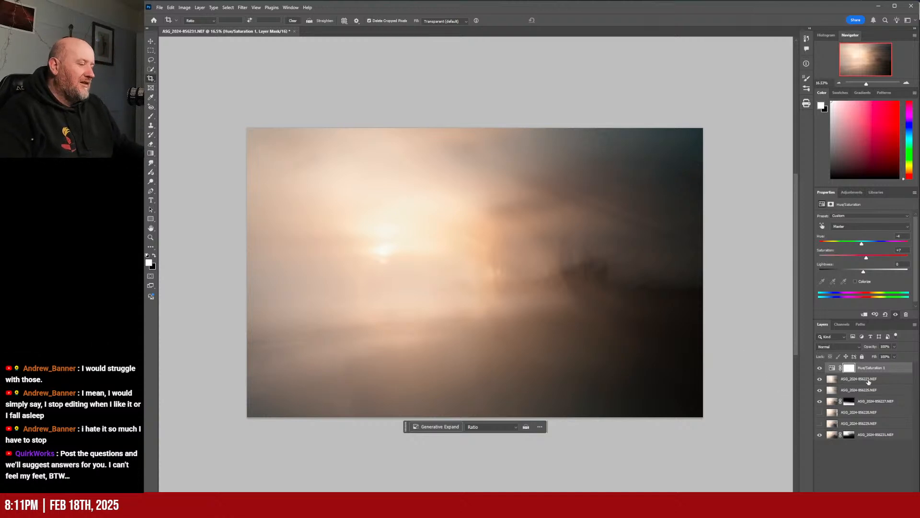
pyautogui.click(819, 368)
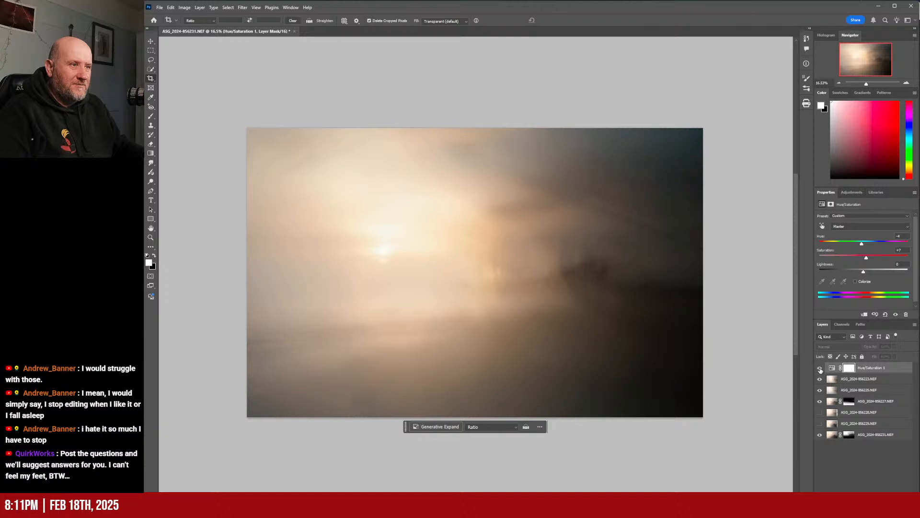
pyautogui.click(820, 368)
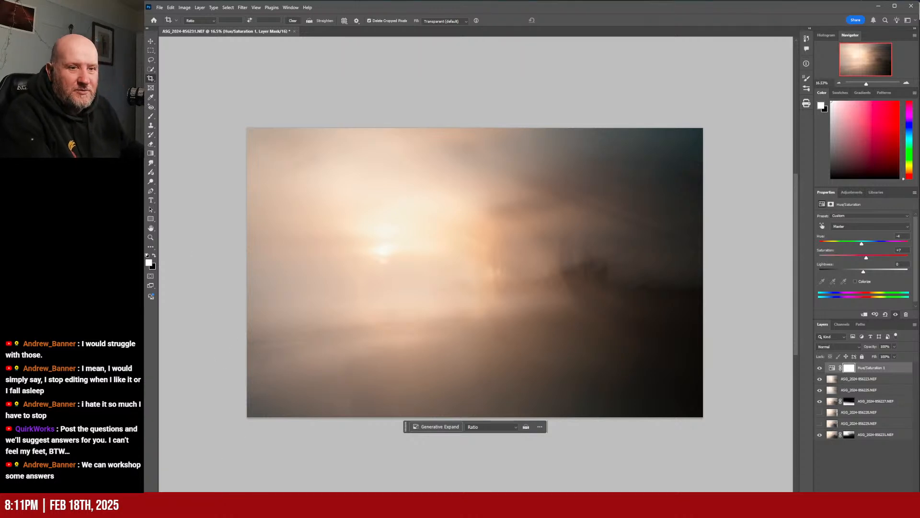
# - Save the composite, switch to Nik 7 Analog Efex and apply the imported Above the Clouds preset across the whole preview
pyautogui.hotkey('ctrl', 's')
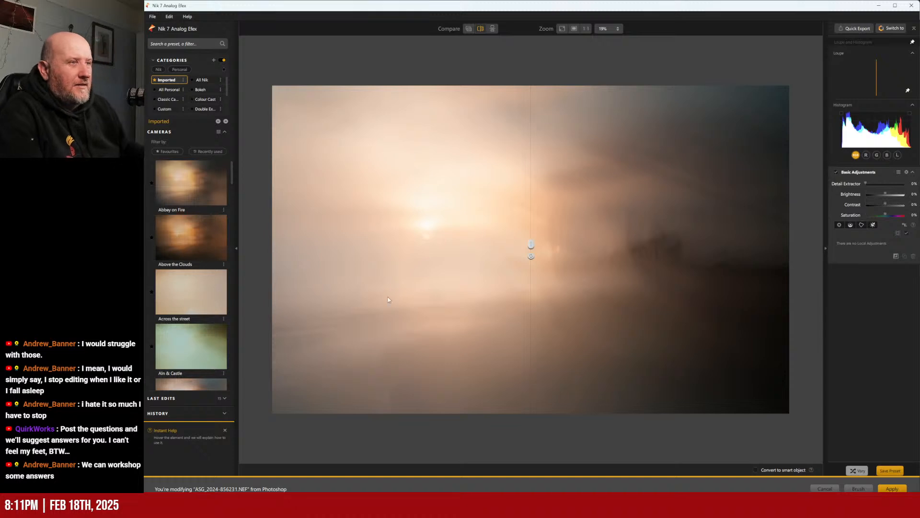
pyautogui.moveTo(530, 245); pyautogui.dragTo(231, 247)
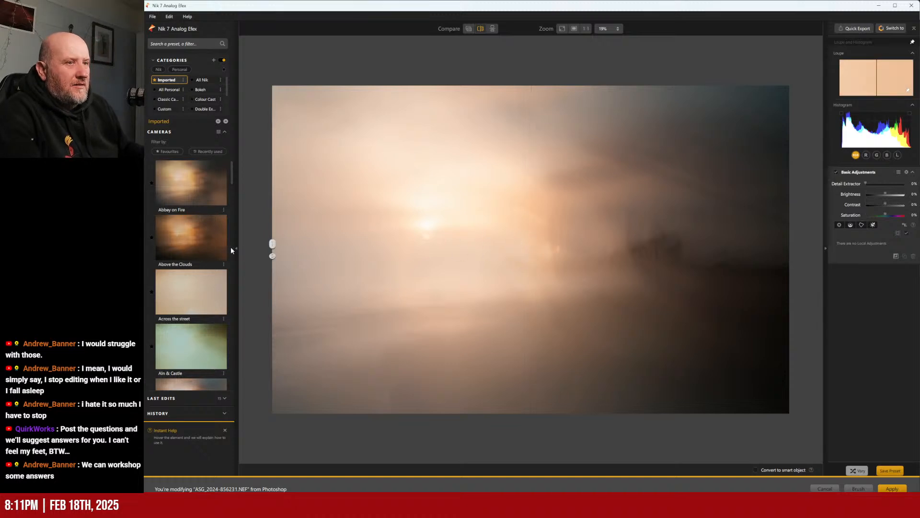
pyautogui.click(175, 240)
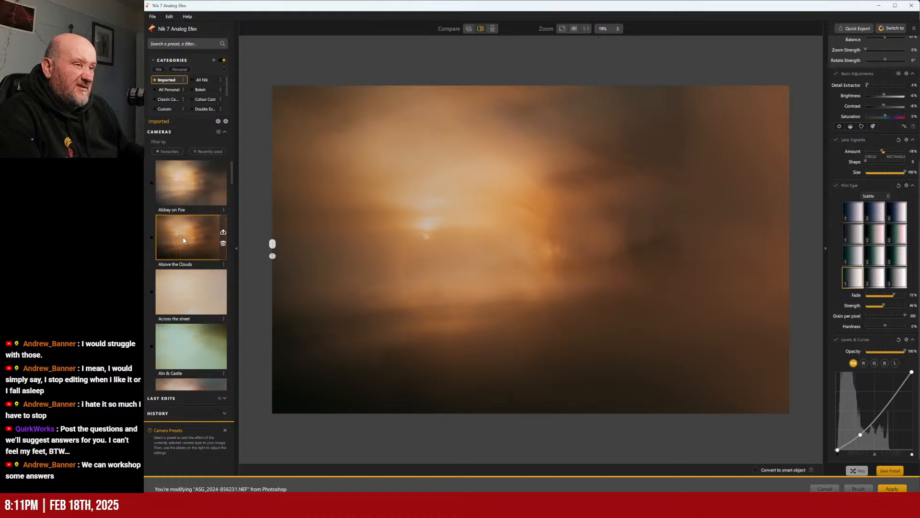
# - Try the double exposure overlay at different positions and a quarter turn, then set its rotation to 360° and centre it above the sun
pyautogui.moveTo(708, 181); pyautogui.dragTo(565, 249)
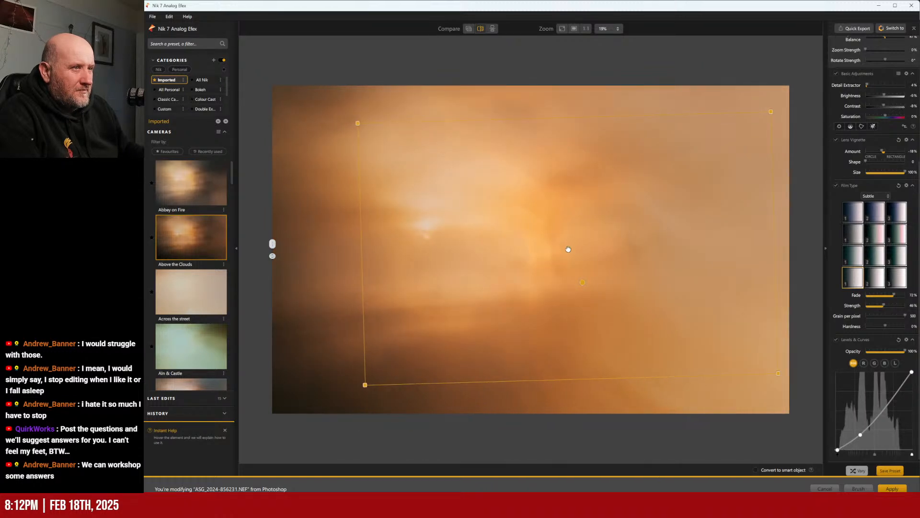
pyautogui.moveTo(567, 249); pyautogui.dragTo(547, 289)
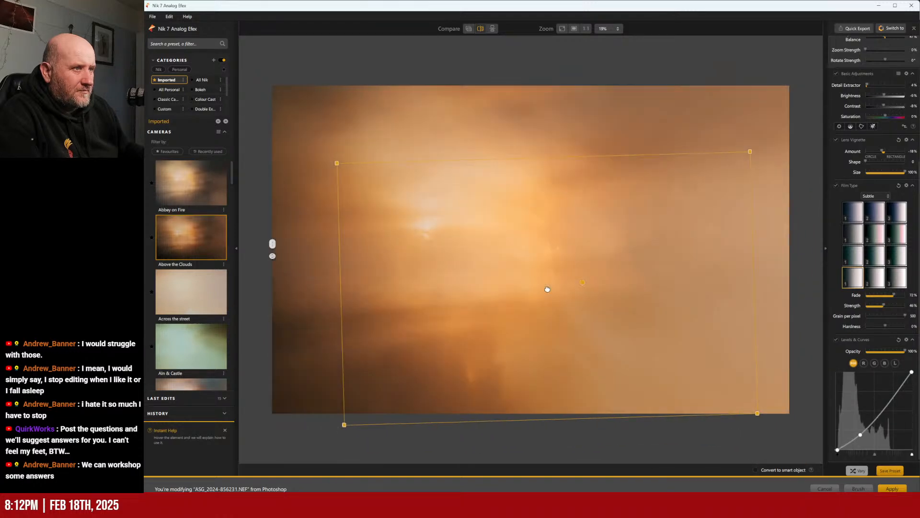
pyautogui.moveTo(337, 163); pyautogui.dragTo(586, 238)
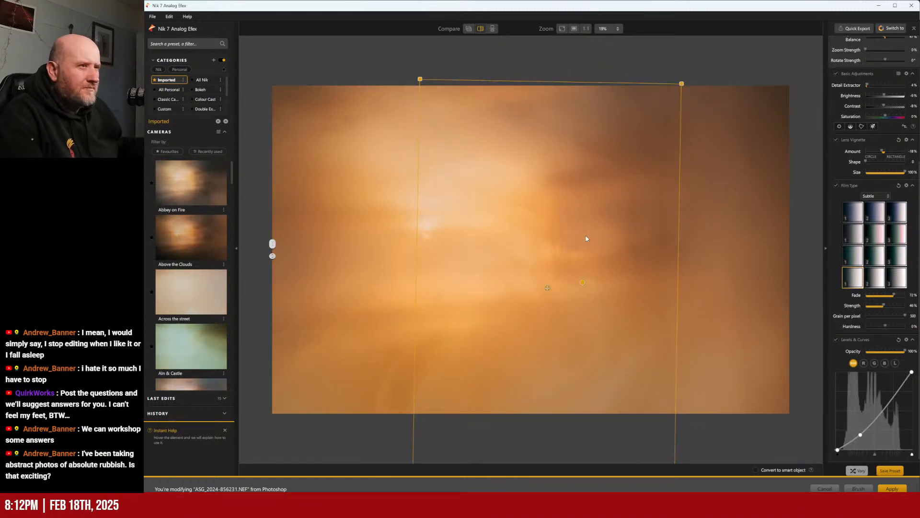
pyautogui.moveTo(540, 289); pyautogui.dragTo(553, 93)
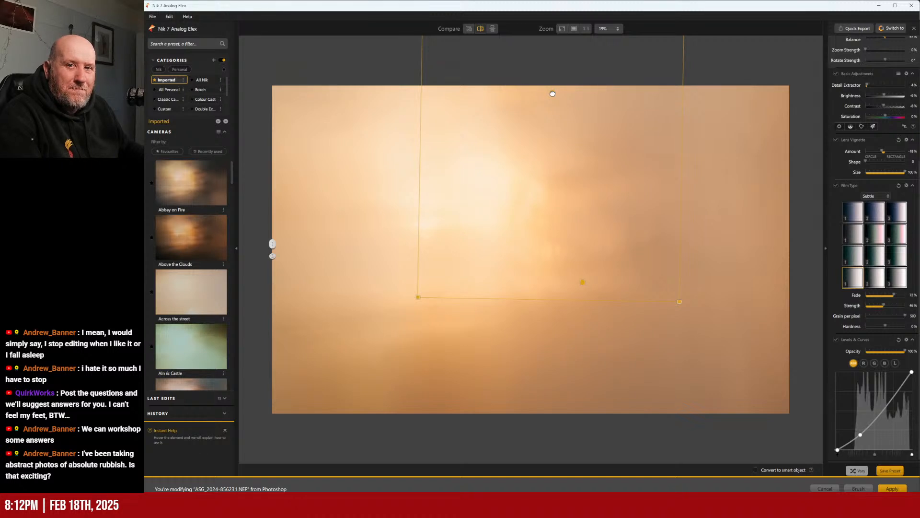
pyautogui.moveTo(551, 94); pyautogui.dragTo(573, 230)
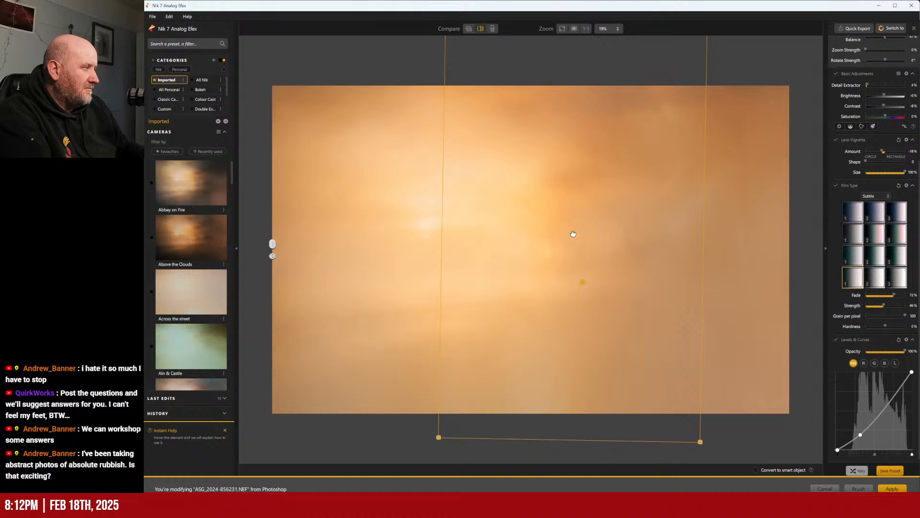
pyautogui.moveTo(573, 234); pyautogui.dragTo(573, 235)
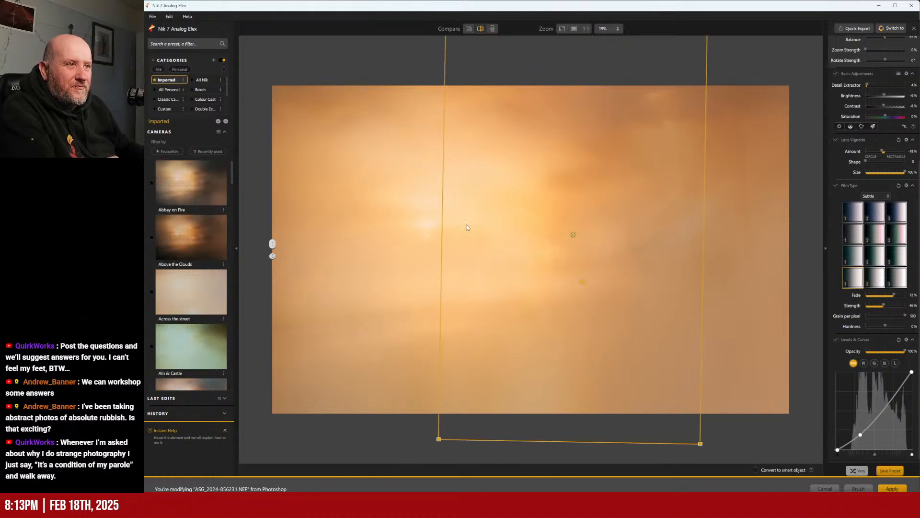
pyautogui.moveTo(634, 250); pyautogui.dragTo(574, 337)
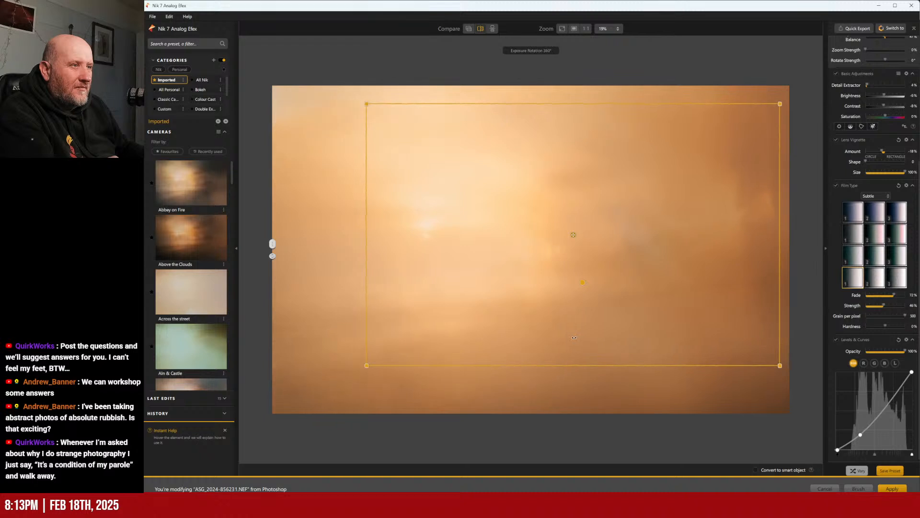
pyautogui.moveTo(569, 235); pyautogui.dragTo(501, 156)
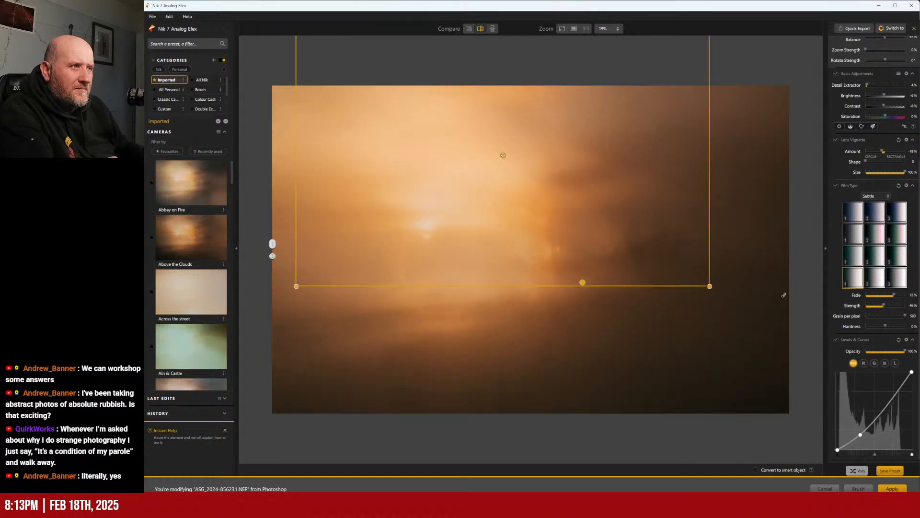
# - Rotate the double exposure overlay by about a quarter turn and centre it just above the middle of the image
pyautogui.moveTo(783, 294); pyautogui.dragTo(334, 492)
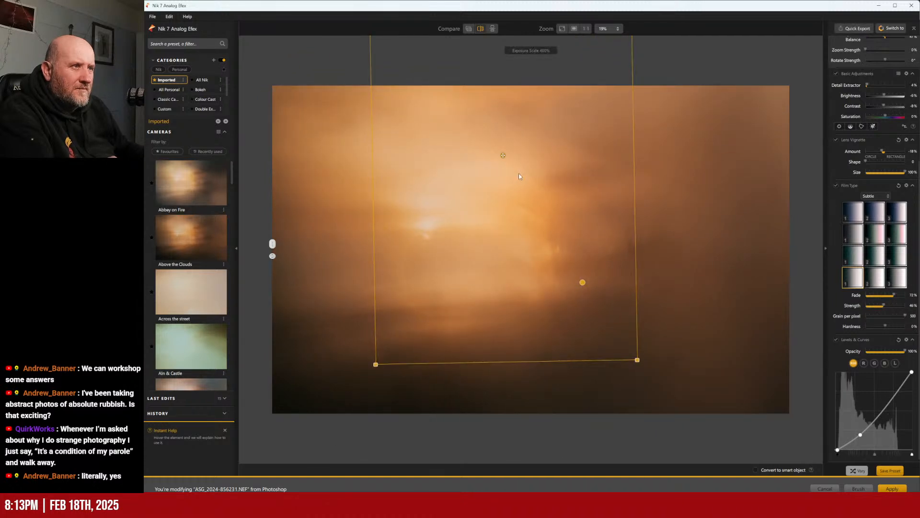
pyautogui.moveTo(509, 155); pyautogui.dragTo(547, 226)
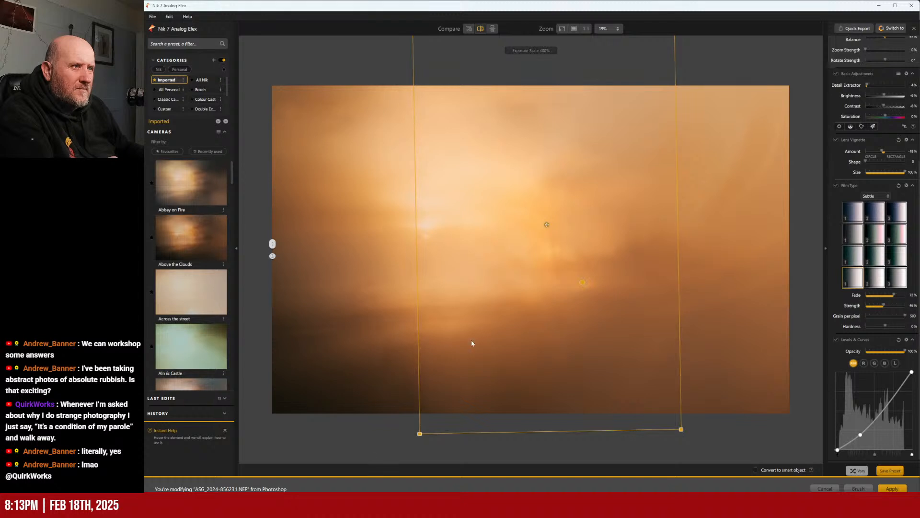
# - Compare the image with and without the Lens Vignette effect, leaving the effect enabled
pyautogui.click(836, 140)
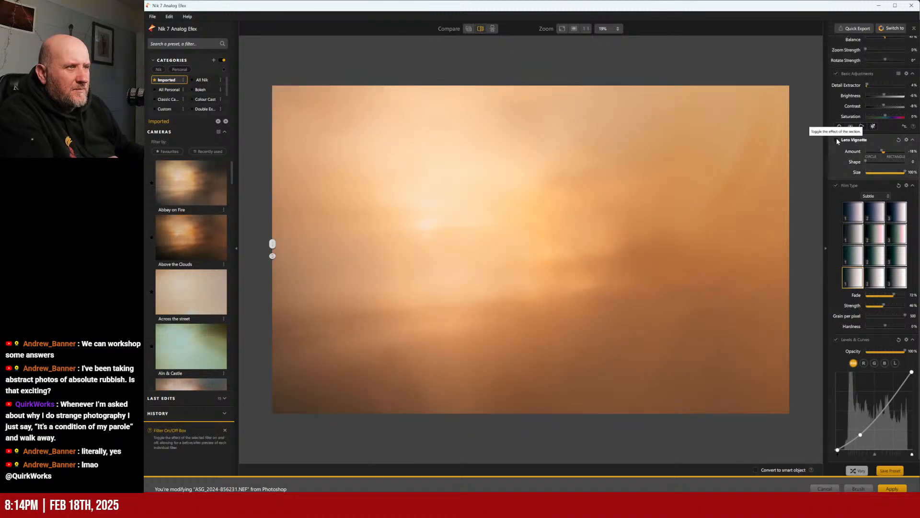
pyautogui.click(837, 140)
pyautogui.click(836, 140)
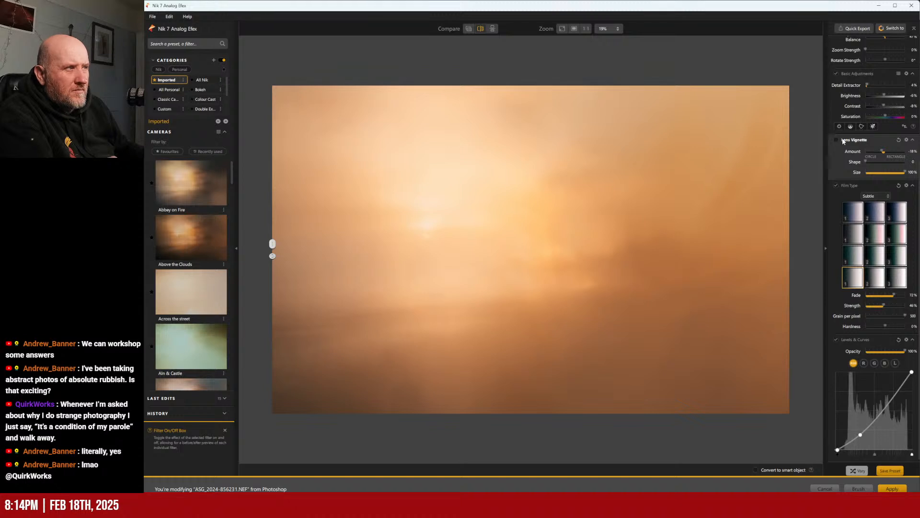
pyautogui.click(844, 139)
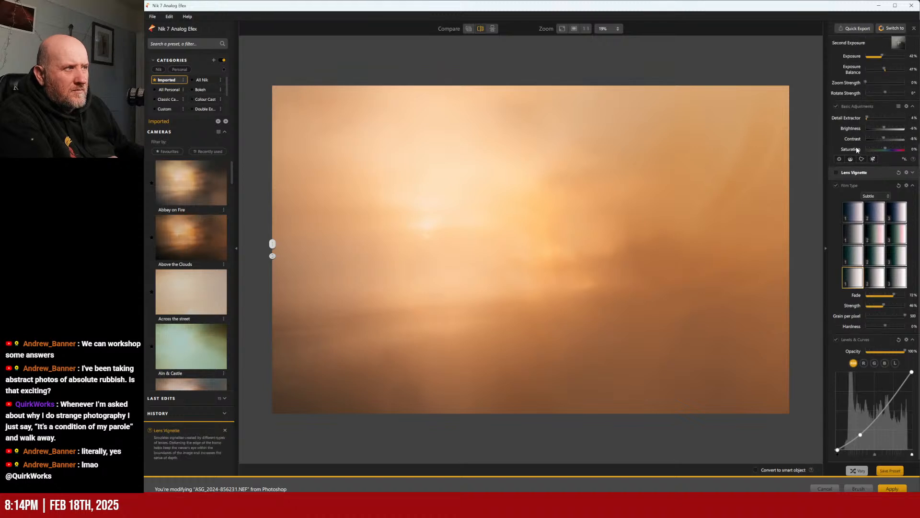
pyautogui.click(837, 172)
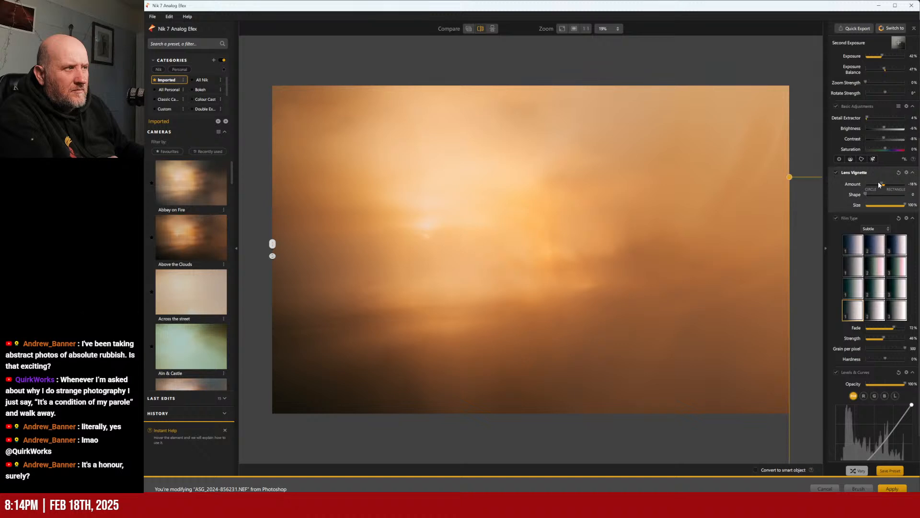
# - Try a light -8% lens vignette and a much stronger one, with its centre at the image's edge and middle
pyautogui.moveTo(881, 185); pyautogui.dragTo(884, 184)
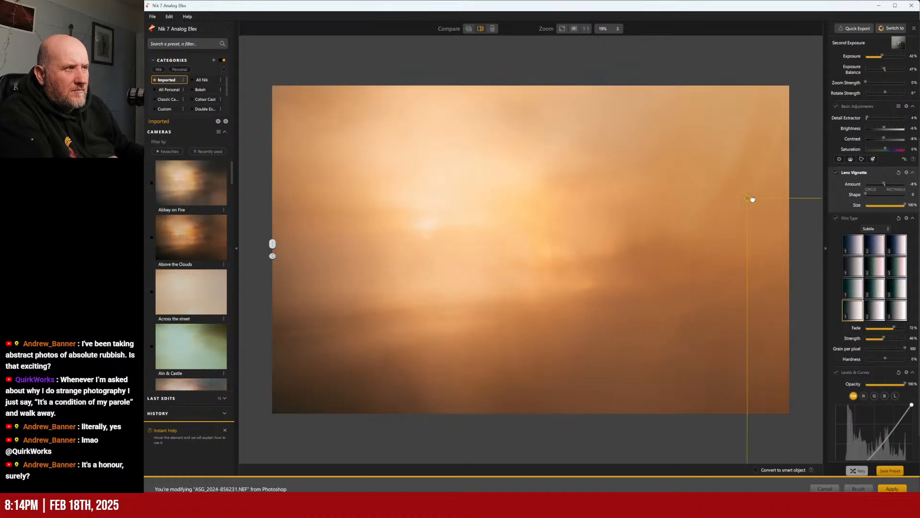
pyautogui.click(864, 175)
pyautogui.click(863, 174)
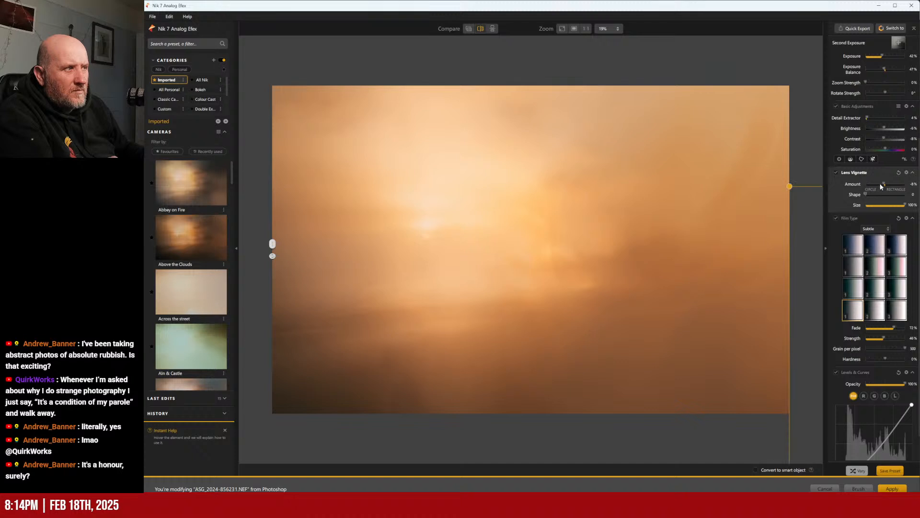
pyautogui.moveTo(880, 185); pyautogui.dragTo(872, 185)
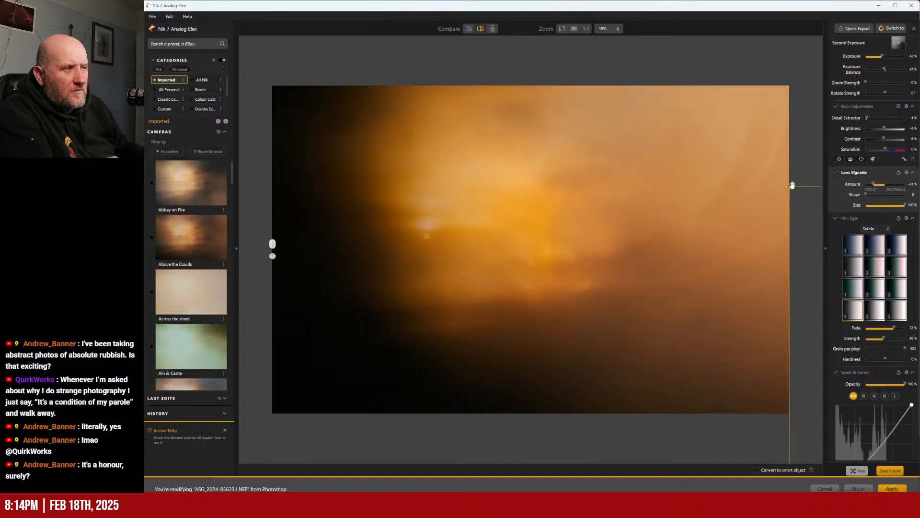
pyautogui.moveTo(791, 185); pyautogui.dragTo(524, 271)
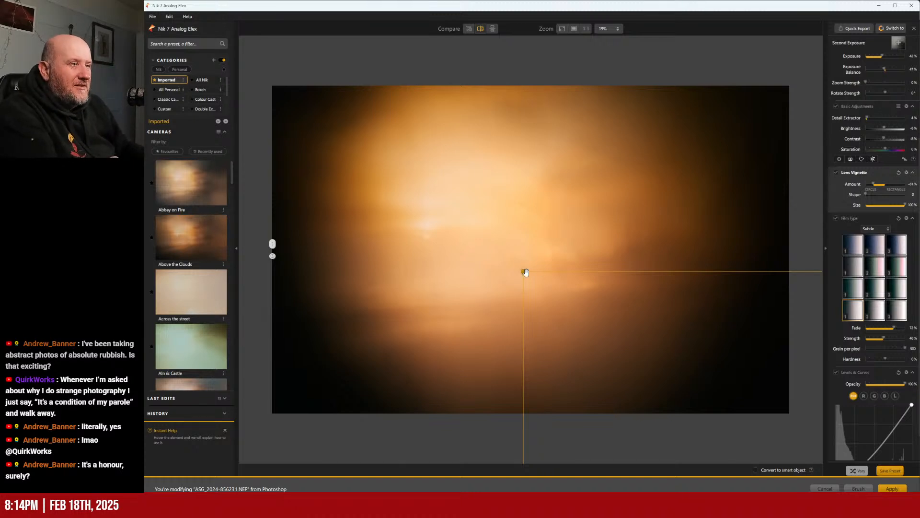
pyautogui.moveTo(524, 271); pyautogui.dragTo(778, 234)
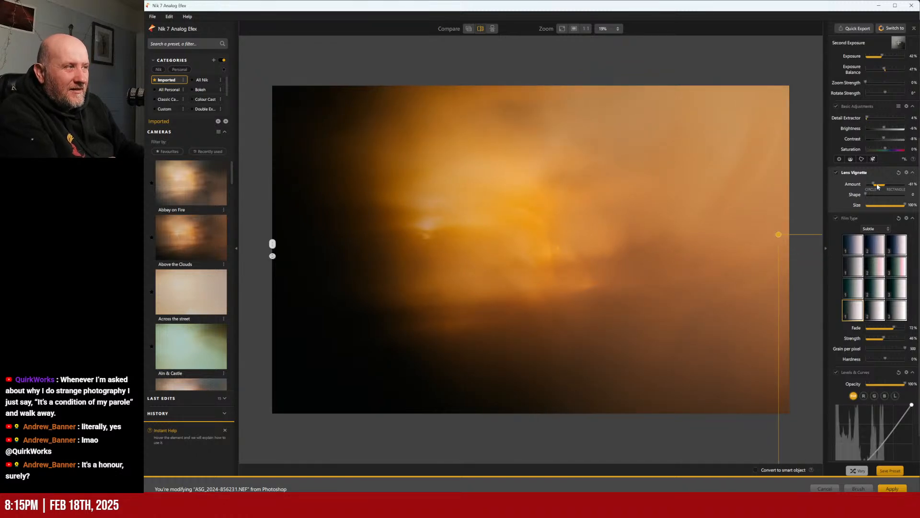
# - Set the lens vignette amount to -14% and place its centre slightly right of the middle of the image
pyautogui.moveTo(874, 184); pyautogui.dragTo(883, 186)
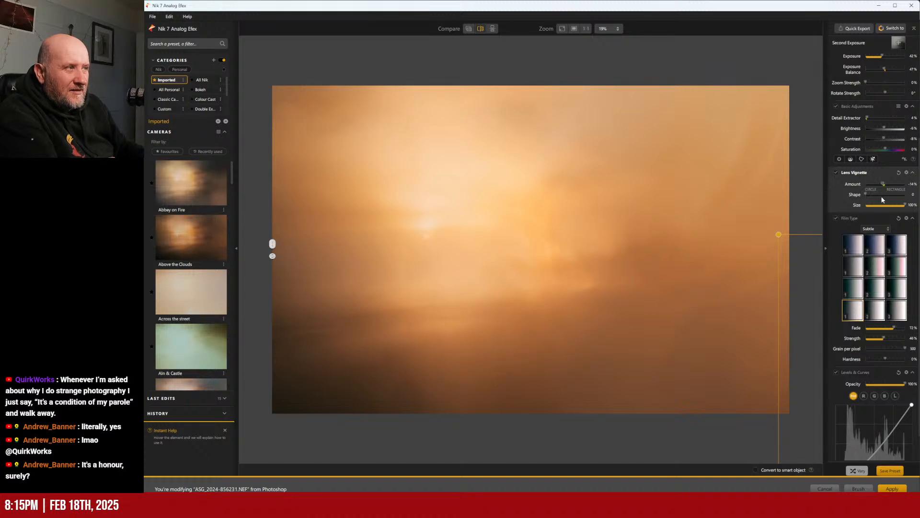
pyautogui.moveTo(779, 235)
pyautogui.mouseDown()
pyautogui.moveTo(510, 310)
pyautogui.moveTo(359, 332)
pyautogui.moveTo(317, 375)
pyautogui.moveTo(316, 149)
pyautogui.moveTo(293, 82)
pyautogui.moveTo(710, 288)
pyautogui.moveTo(579, 340)
pyautogui.moveTo(338, 366)
pyautogui.moveTo(804, 207)
pyautogui.moveTo(795, 206)
pyautogui.moveTo(736, 315)
pyautogui.moveTo(684, 264)
pyautogui.moveTo(719, 272)
pyautogui.moveTo(270, 250)
pyautogui.moveTo(405, 293)
pyautogui.moveTo(733, 295)
pyautogui.mouseUp()
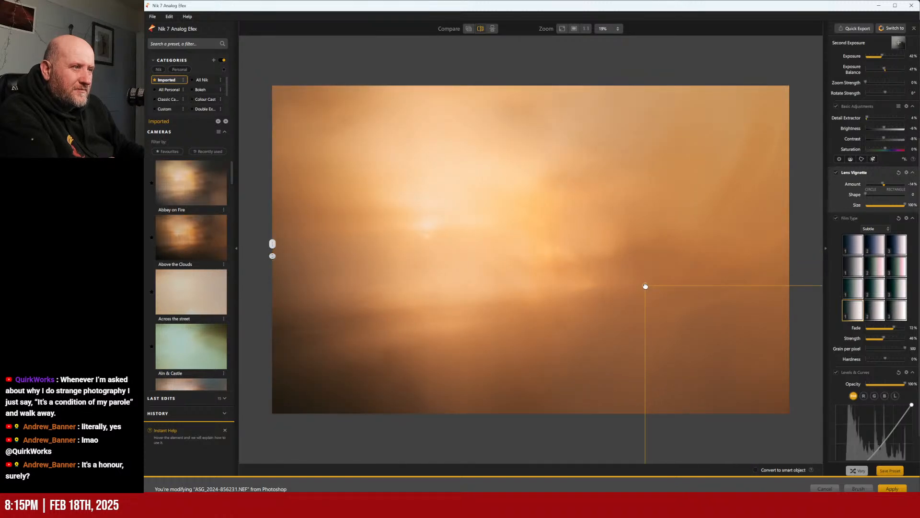
pyautogui.moveTo(518, 222)
pyautogui.mouseDown()
pyautogui.moveTo(573, 251)
pyautogui.moveTo(604, 294)
pyautogui.moveTo(625, 433)
pyautogui.moveTo(608, 77)
pyautogui.moveTo(608, 267)
pyautogui.moveTo(600, 263)
pyautogui.mouseUp()
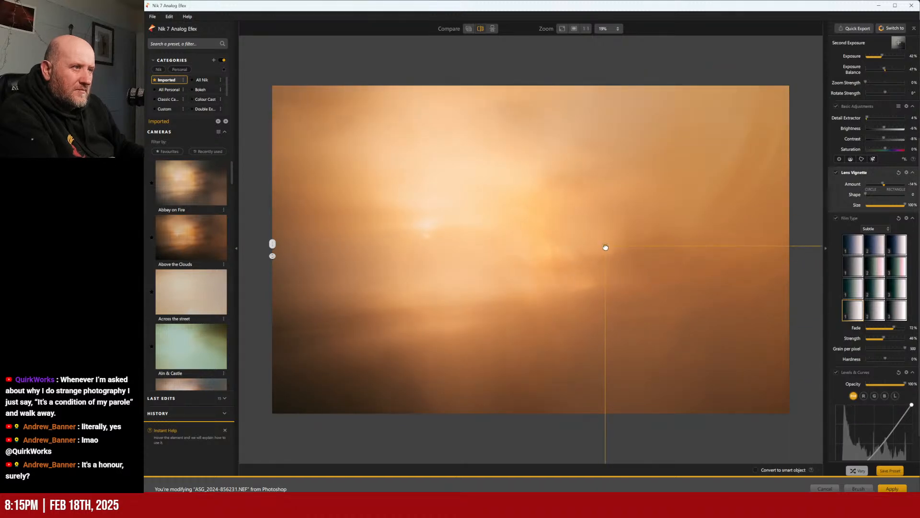
pyautogui.moveTo(273, 245)
pyautogui.mouseDown()
pyautogui.moveTo(789, 246)
pyautogui.moveTo(273, 244)
pyautogui.mouseUp()
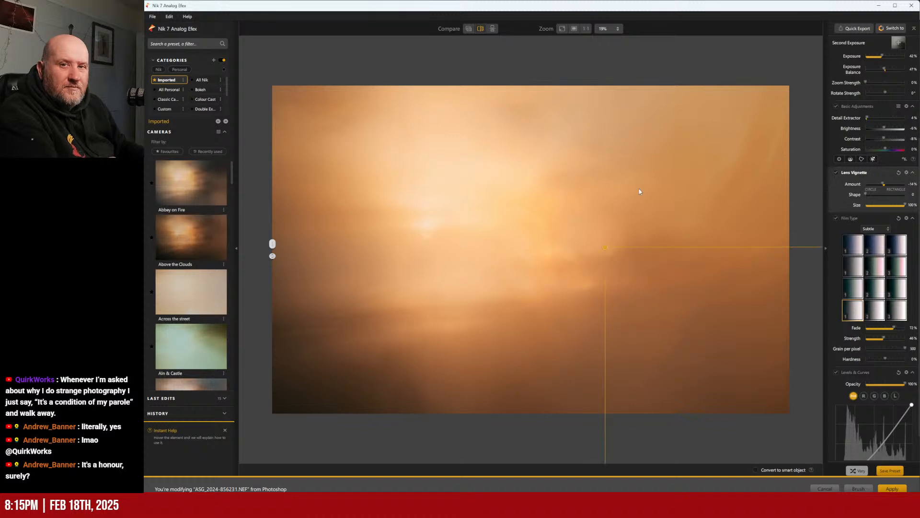
# - Set the double exposure balance to 45% with exposure at 42%, and apply the Analog Efex result to the composite
pyautogui.scroll(4, 879, 161)
pyautogui.scroll(-1, 882, 251)
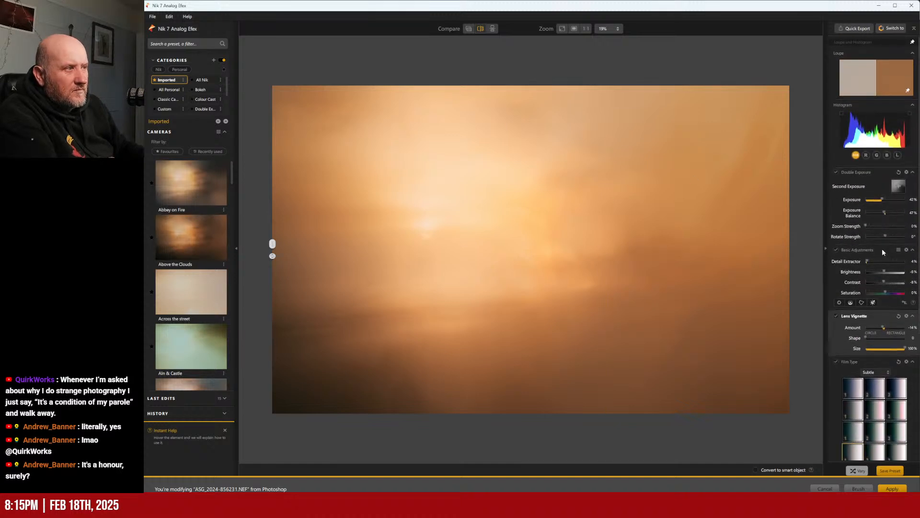
pyautogui.moveTo(887, 212)
pyautogui.mouseDown()
pyautogui.moveTo(864, 217)
pyautogui.moveTo(884, 220)
pyautogui.mouseUp()
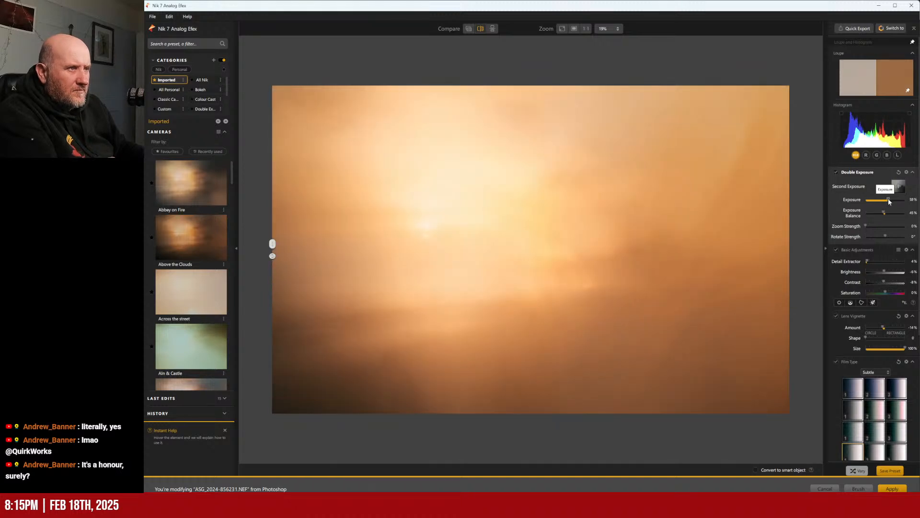
pyautogui.moveTo(885, 200); pyautogui.dragTo(881, 201)
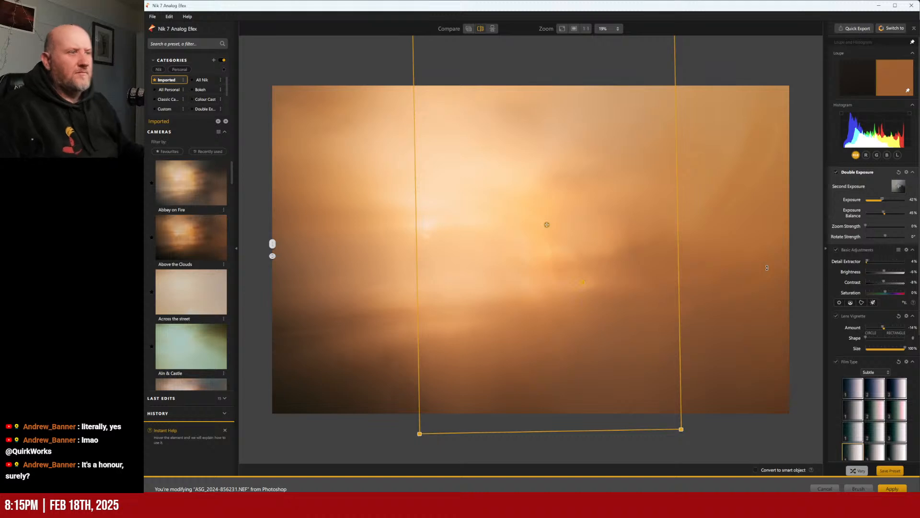
pyautogui.moveTo(881, 199); pyautogui.dragTo(883, 200)
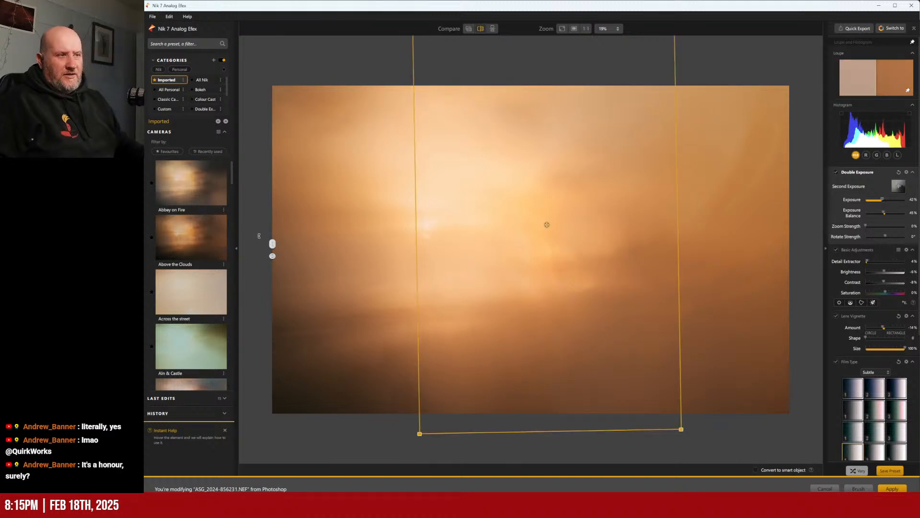
pyautogui.moveTo(273, 247); pyautogui.dragTo(179, 217)
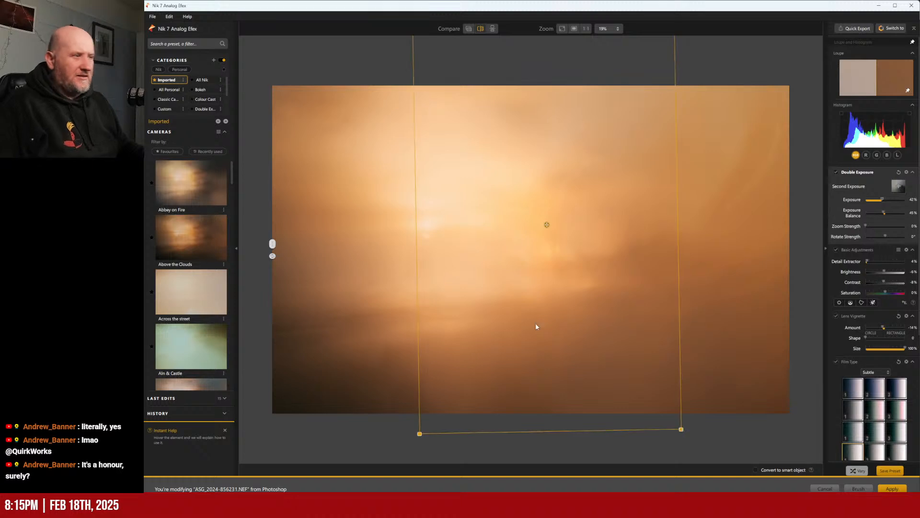
pyautogui.click(882, 489)
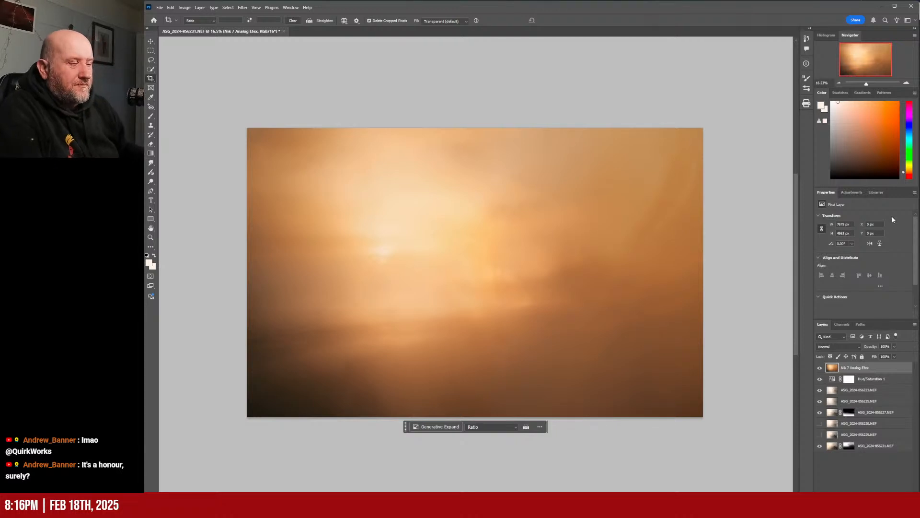
# - Hide the Nik 7 Analog Efex layer, reopen Analog Efex and apply the imported Abbey on Fire preset across the whole preview
pyautogui.click(820, 368)
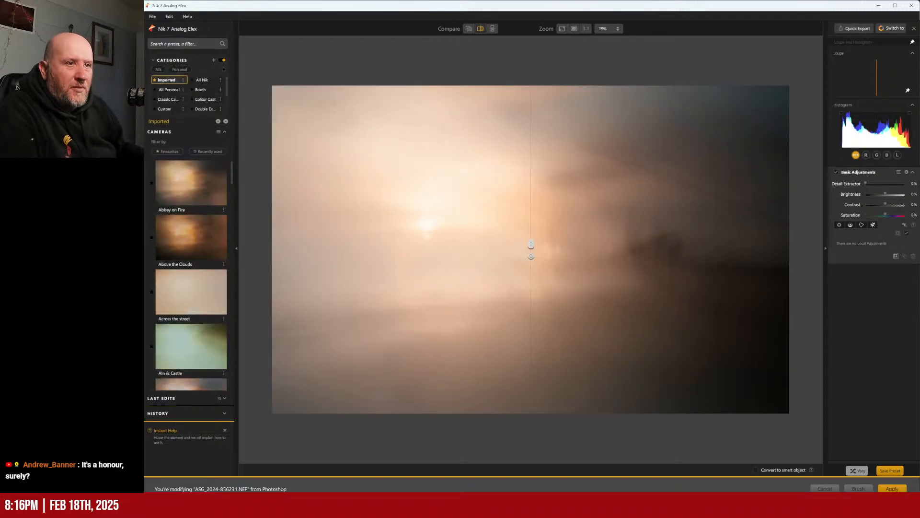
pyautogui.click(177, 188)
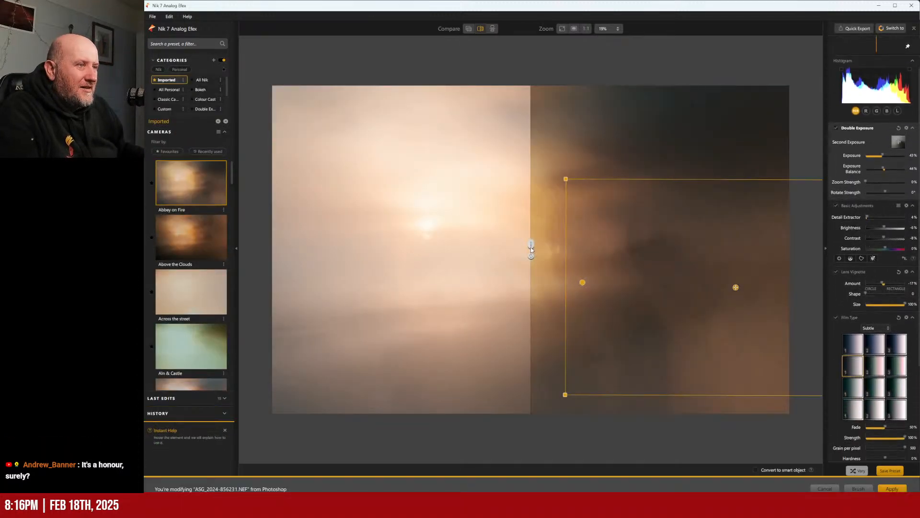
pyautogui.moveTo(531, 246); pyautogui.dragTo(223, 259)
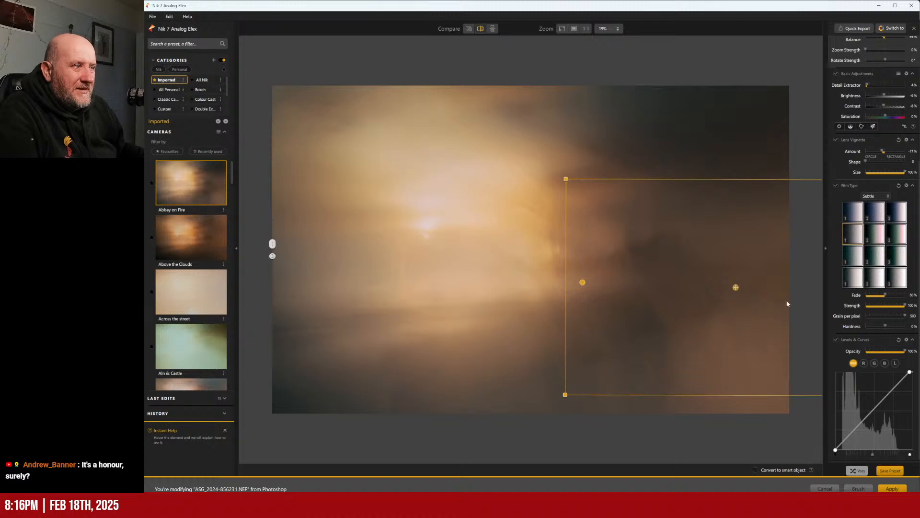
# - Move the double exposure overlay to the lower middle of the image, slightly left of centre, and tilt it slightly clockwise
pyautogui.moveTo(725, 285); pyautogui.dragTo(478, 345)
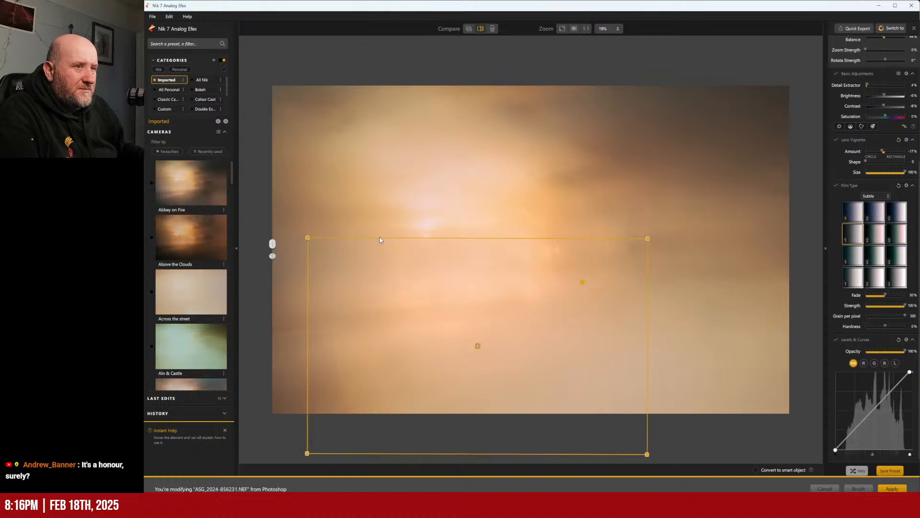
pyautogui.moveTo(294, 210); pyautogui.dragTo(316, 194)
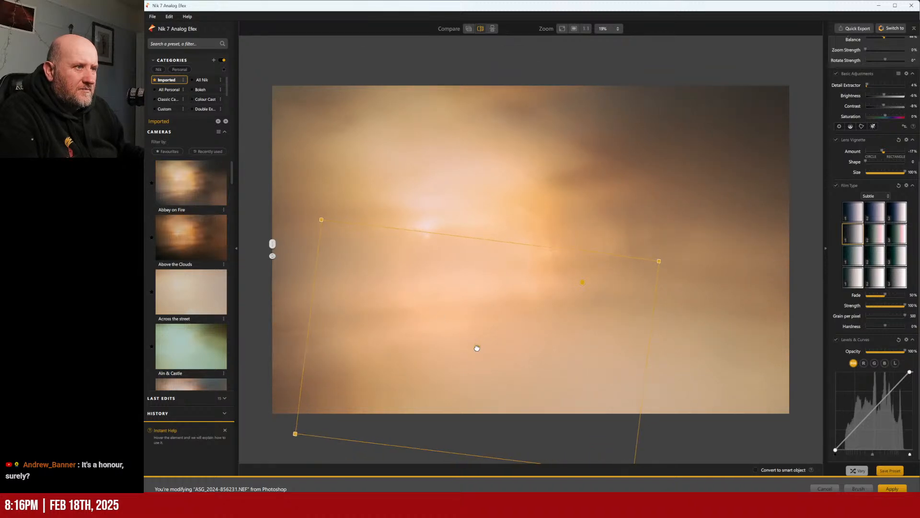
pyautogui.moveTo(477, 345); pyautogui.dragTo(455, 341)
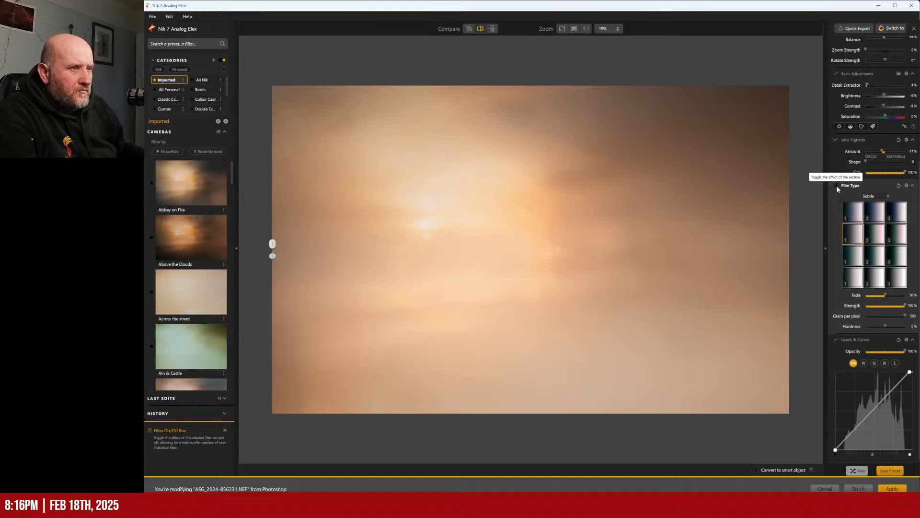
# - Switch off the Film Type effect and set the double exposure balance to 42%
pyautogui.click(836, 339)
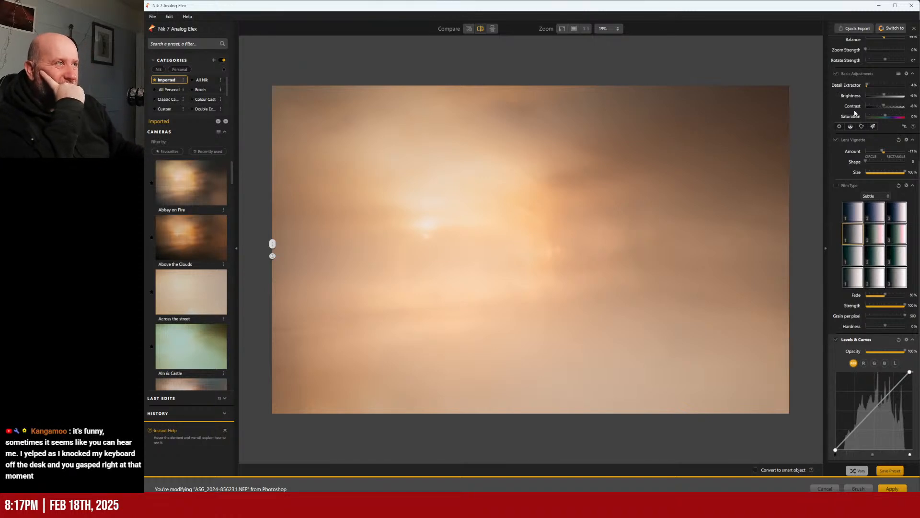
pyautogui.scroll(5, 856, 164)
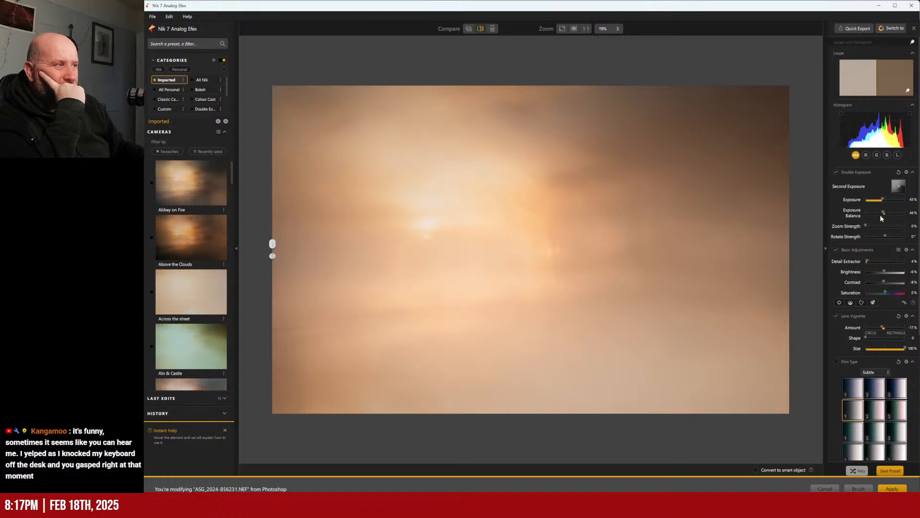
pyautogui.moveTo(884, 212); pyautogui.dragTo(884, 219)
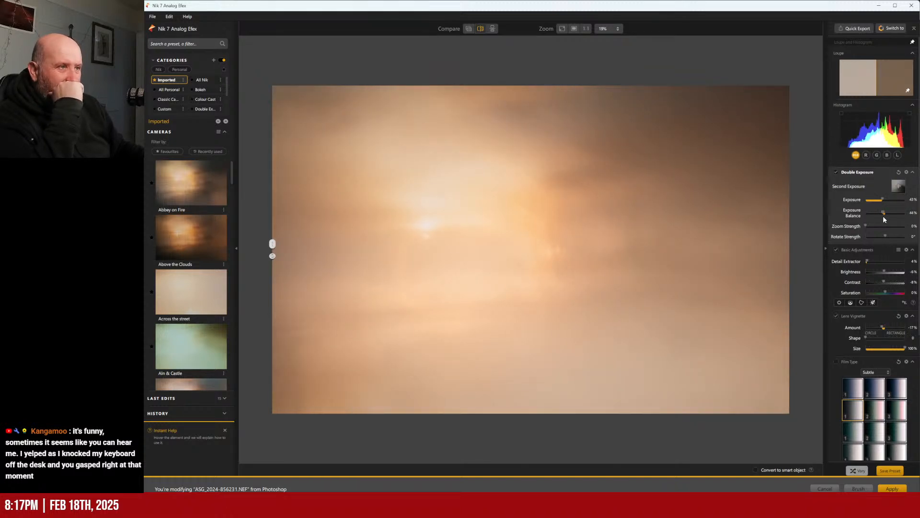
pyautogui.moveTo(580, 327)
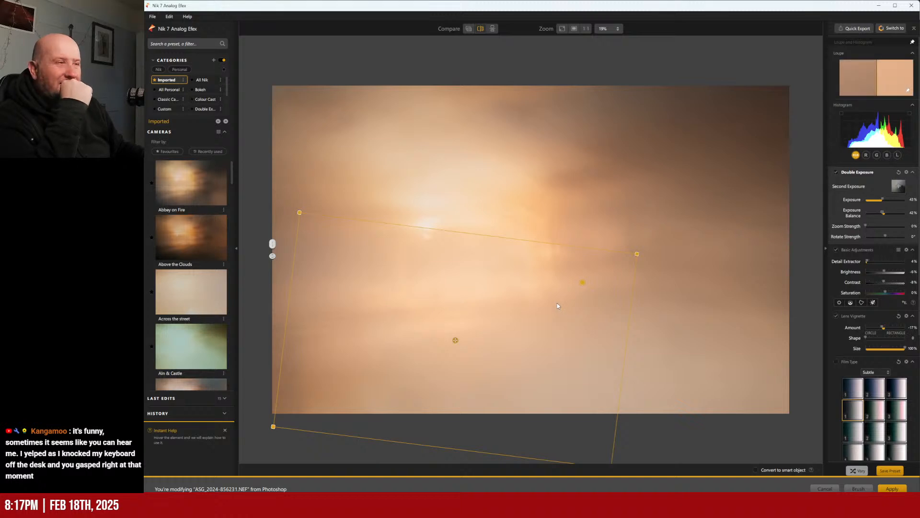
pyautogui.moveTo(273, 245)
pyautogui.mouseDown()
pyautogui.moveTo(793, 247)
pyautogui.moveTo(254, 218)
pyautogui.moveTo(754, 253)
pyautogui.moveTo(271, 249)
pyautogui.mouseUp()
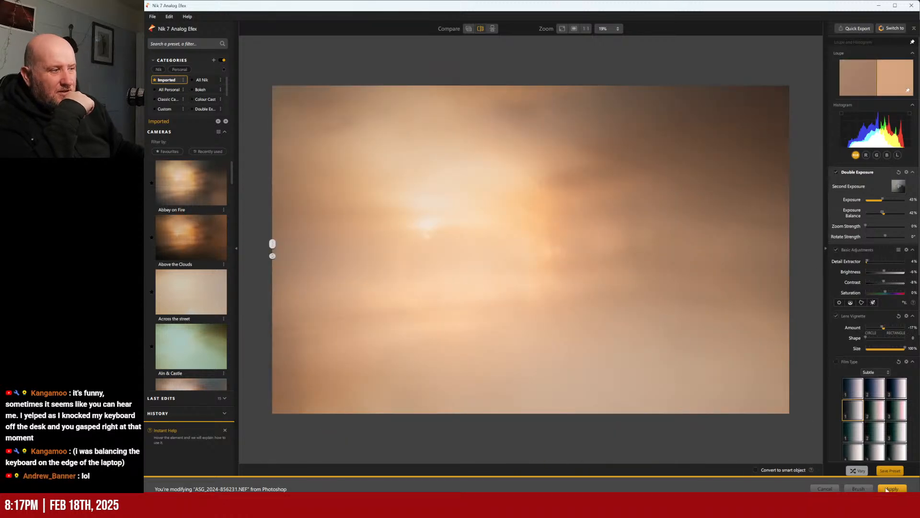
# - Examine the red, green and blue channel curves of the Levels & Curves effect
pyautogui.scroll(-4, 847, 300)
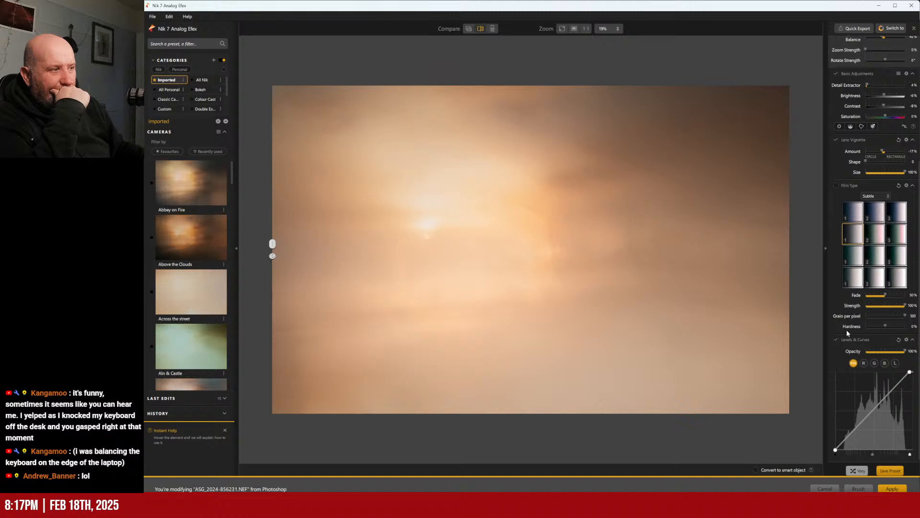
pyautogui.click(864, 363)
pyautogui.click(875, 364)
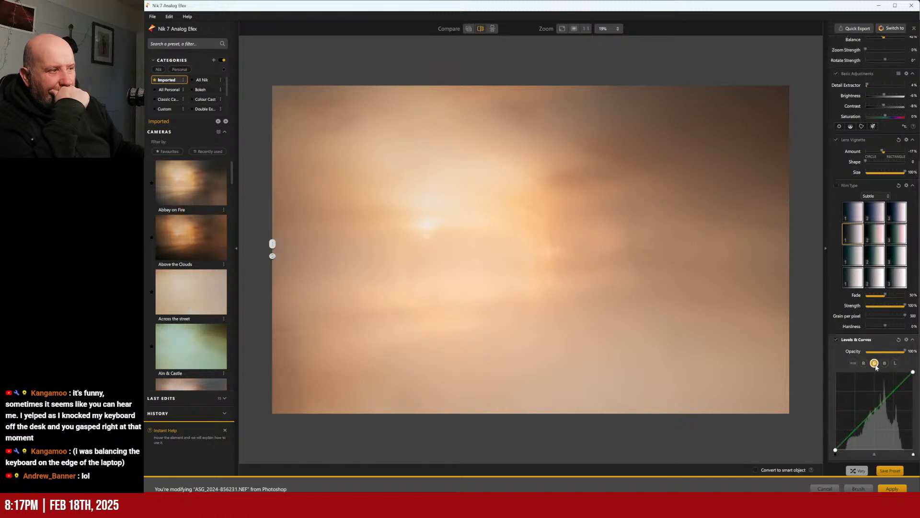
pyautogui.click(885, 363)
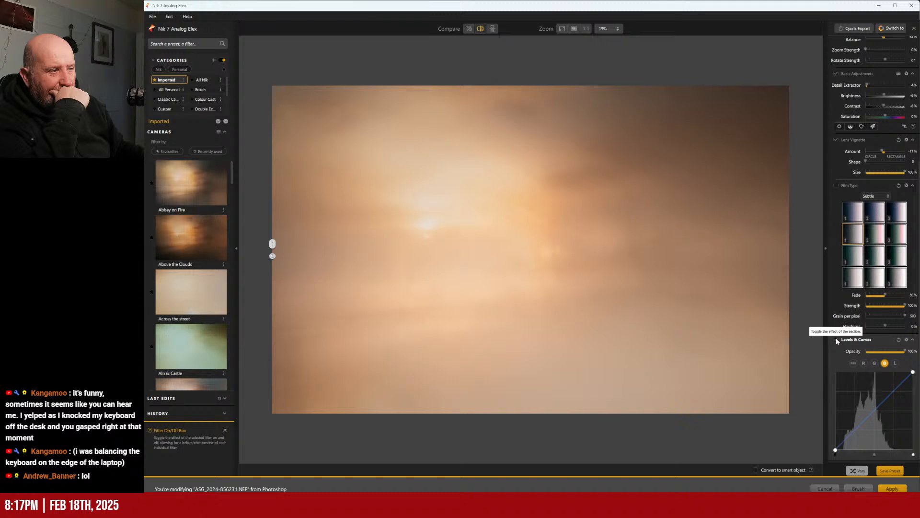
# - Try lifting the midtones of the combined RGB curve in Levels & Curves, and undo the change
pyautogui.click(895, 362)
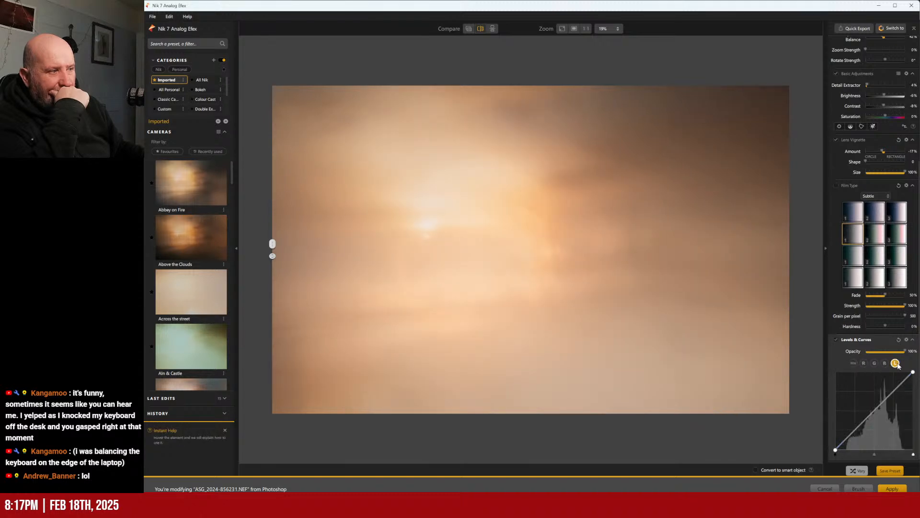
pyautogui.click(853, 364)
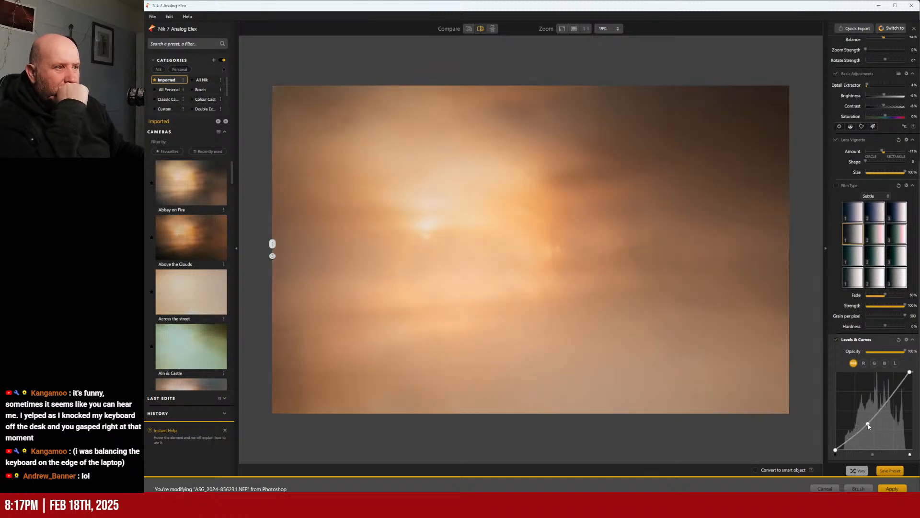
pyautogui.moveTo(863, 420); pyautogui.dragTo(861, 411)
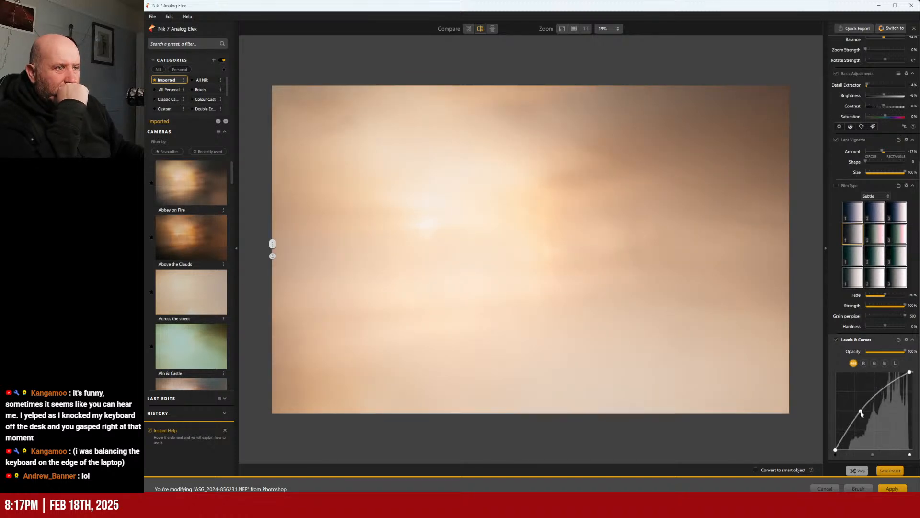
pyautogui.hotkey('ctrl', 'z')
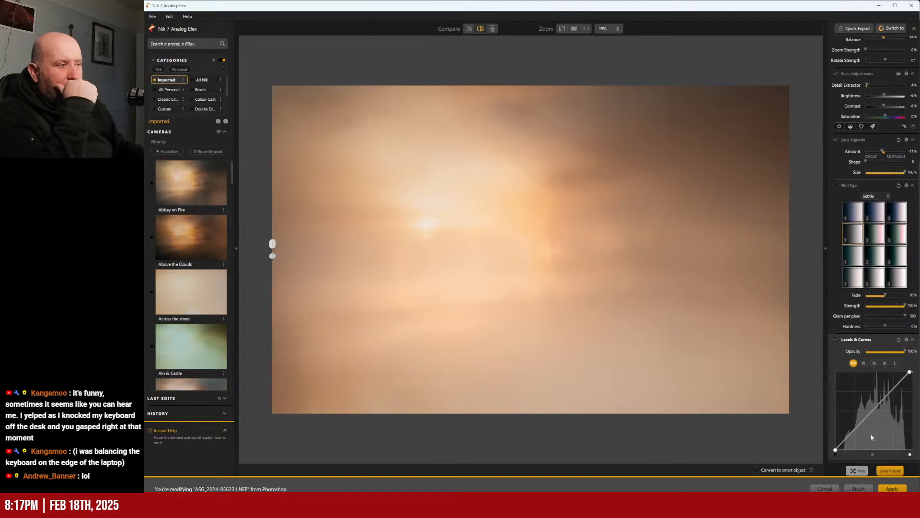
# - Apply the adjusted preset to the Photoshop document, hide the resulting layer and reopen Analog Efex
pyautogui.click(892, 488)
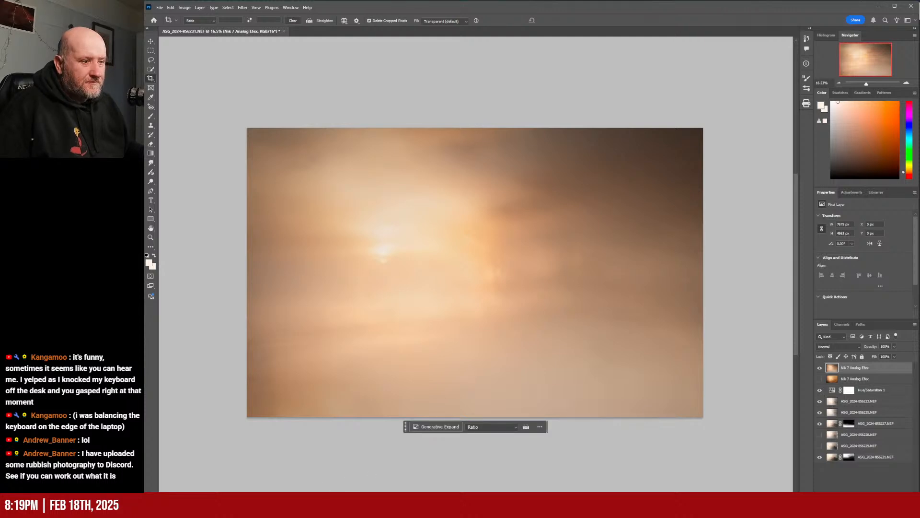
pyautogui.moveTo(500, 507)
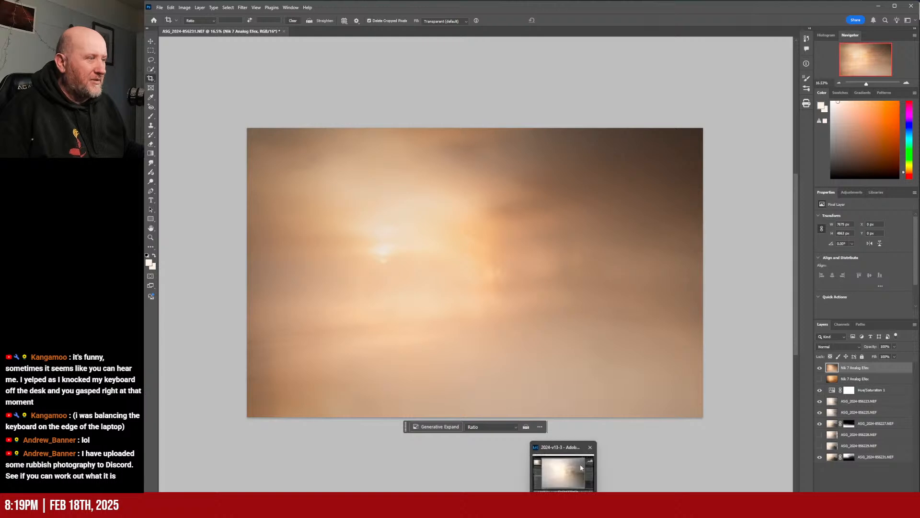
pyautogui.click(819, 367)
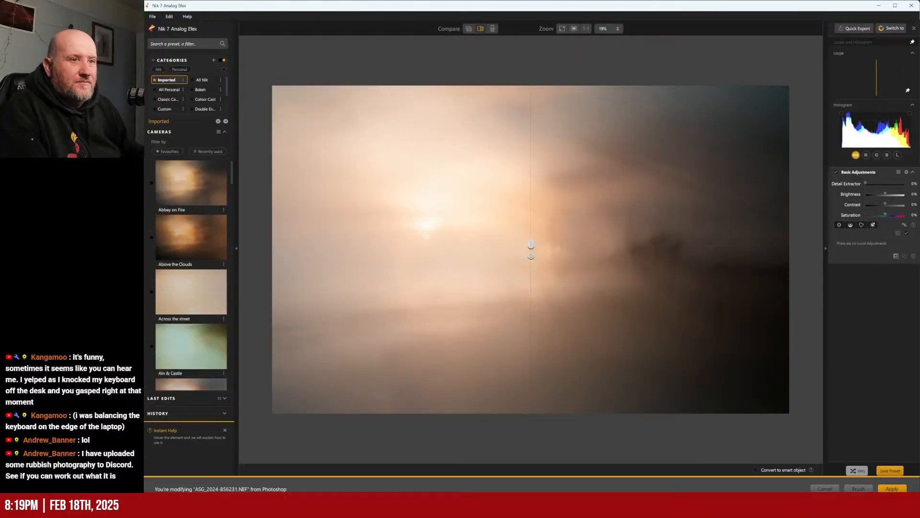
# - Try the imported Alnmouth Boats preset and show its effect across the whole preview
pyautogui.scroll(-5, 182, 230)
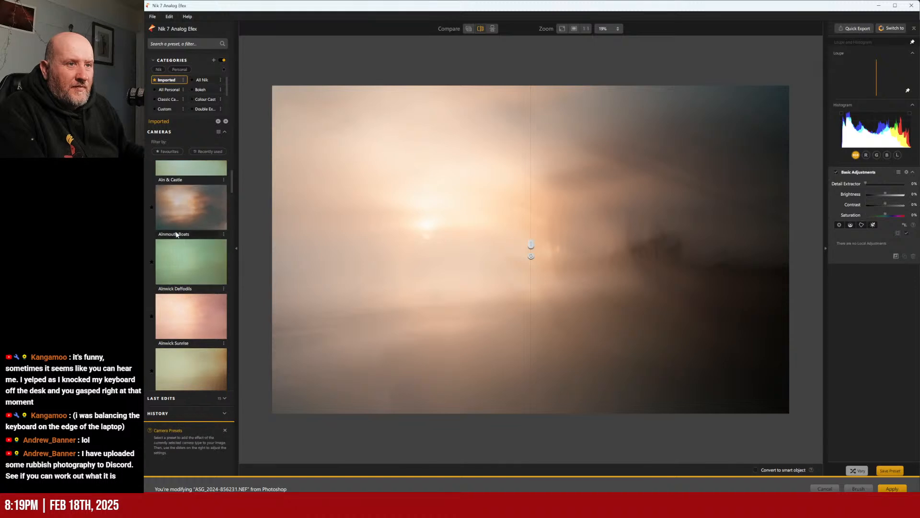
pyautogui.click(177, 211)
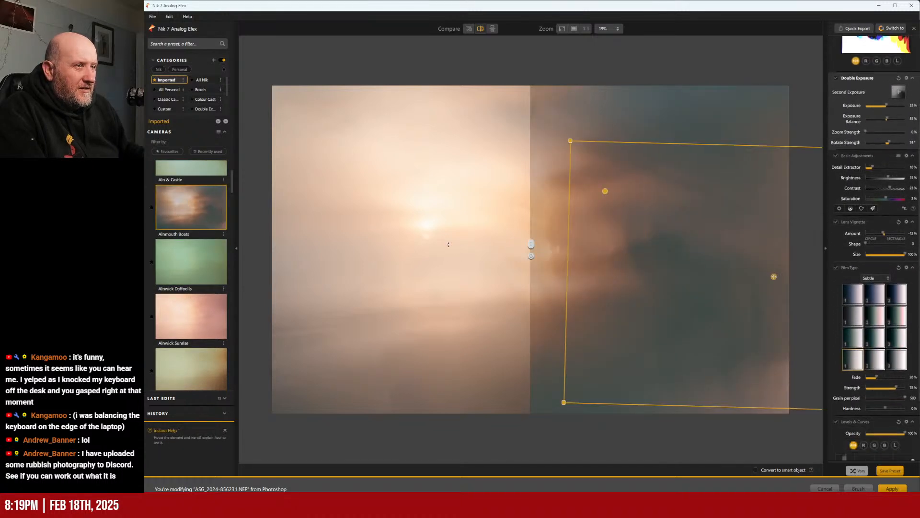
pyautogui.moveTo(533, 247); pyautogui.dragTo(272, 247)
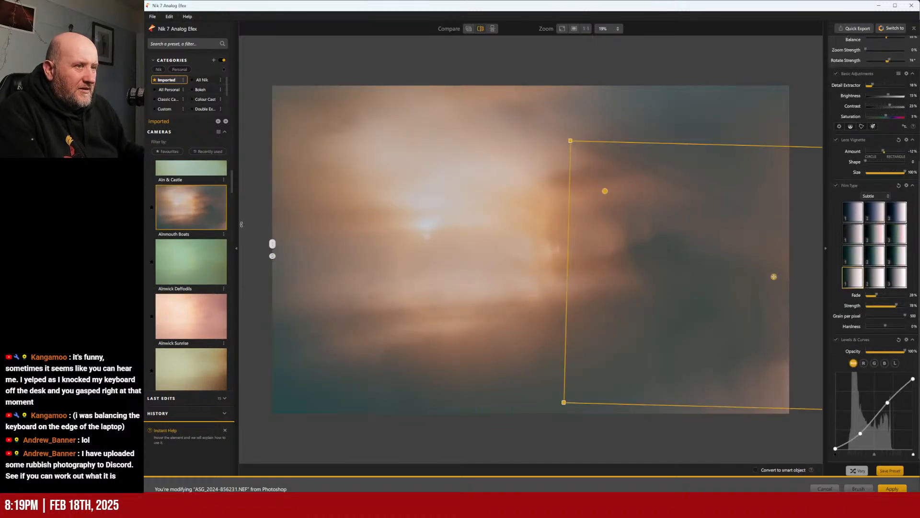
# - Try the imported Blawearie sunset preset and move its double exposure overlay to the lower right of the image
pyautogui.scroll(-5, 187, 225)
pyautogui.scroll(-4, 182, 223)
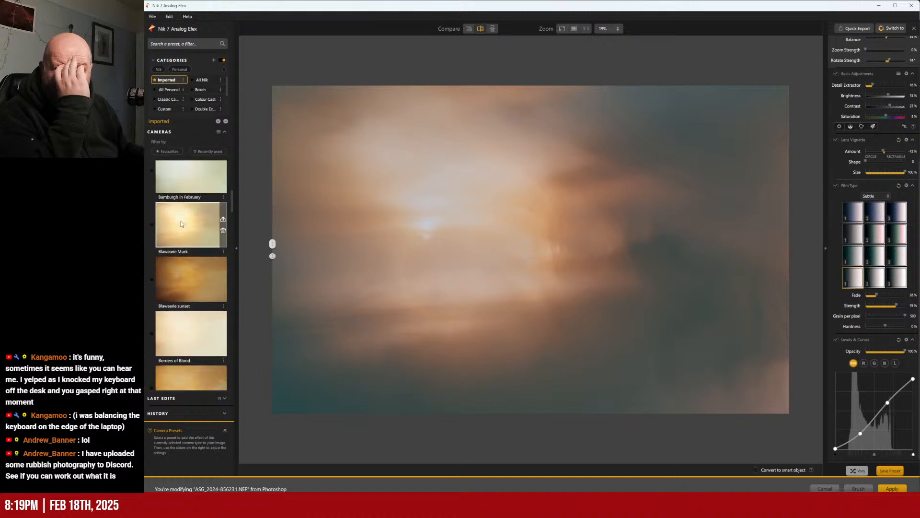
pyautogui.click(175, 261)
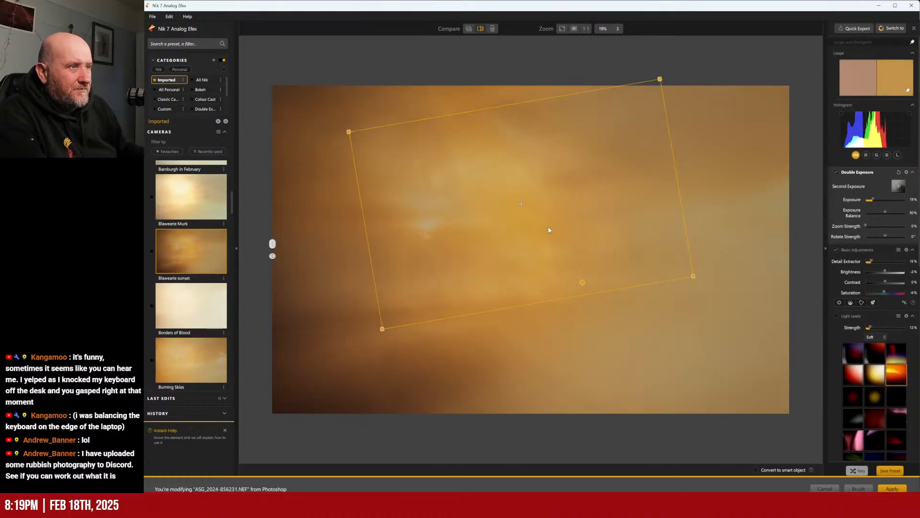
pyautogui.moveTo(520, 205); pyautogui.dragTo(388, 250)
pyautogui.moveTo(532, 241); pyautogui.dragTo(686, 271)
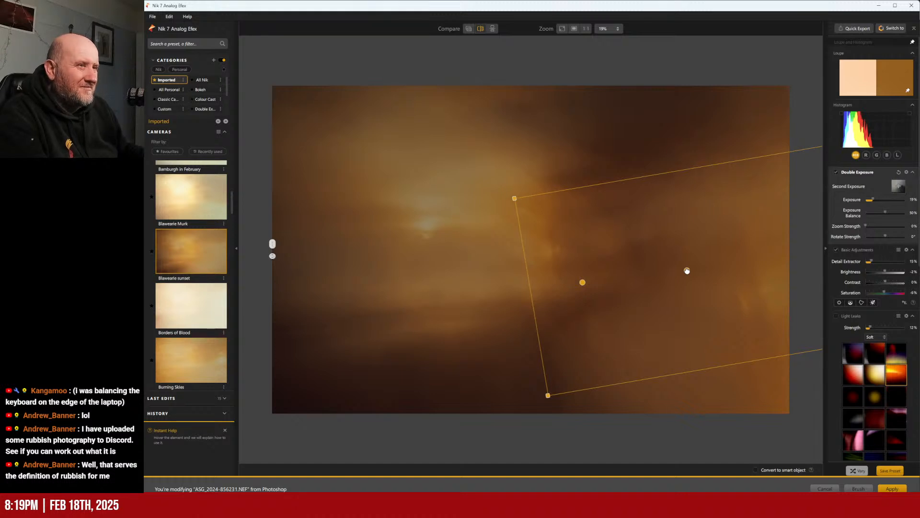
# - Level and enlarge the double exposure overlay over the right part of the image, and set its exposure to 65%
pyautogui.moveTo(514, 197); pyautogui.dragTo(515, 151)
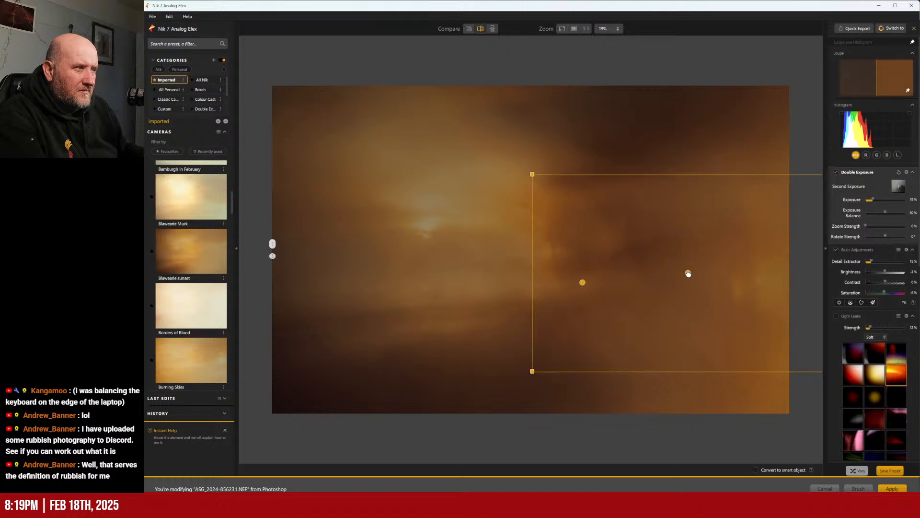
pyautogui.moveTo(687, 270); pyautogui.dragTo(689, 294)
pyautogui.moveTo(538, 199); pyautogui.dragTo(442, 143)
pyautogui.moveTo(693, 297); pyautogui.dragTo(631, 272)
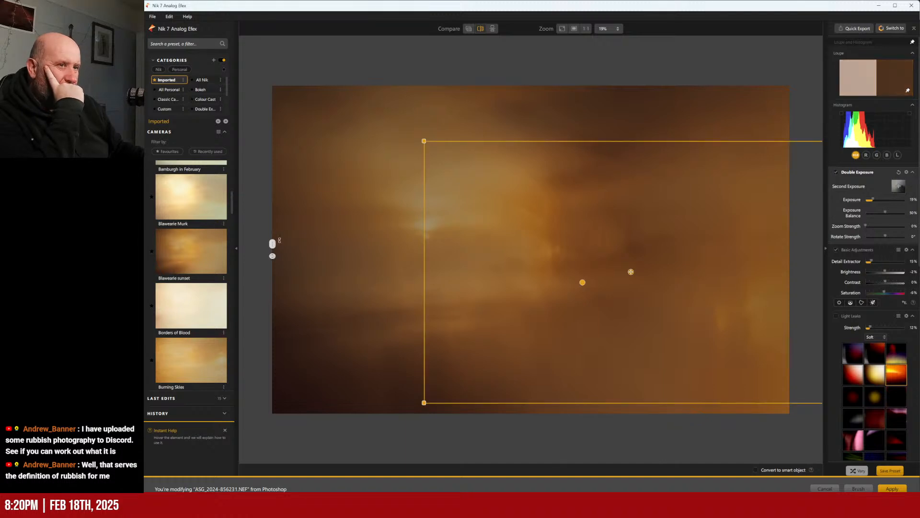
pyautogui.moveTo(272, 245); pyautogui.dragTo(151, 201)
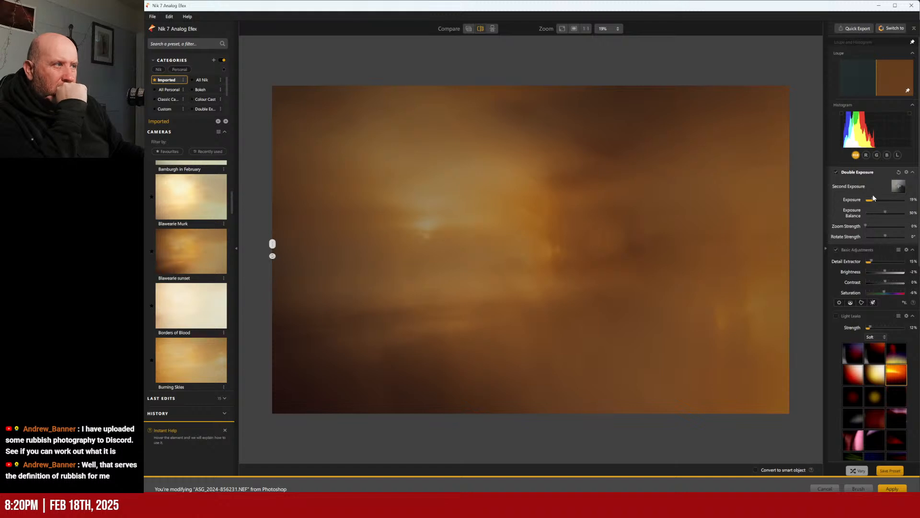
pyautogui.moveTo(881, 201)
pyautogui.mouseDown()
pyautogui.moveTo(903, 203)
pyautogui.moveTo(891, 205)
pyautogui.mouseUp()
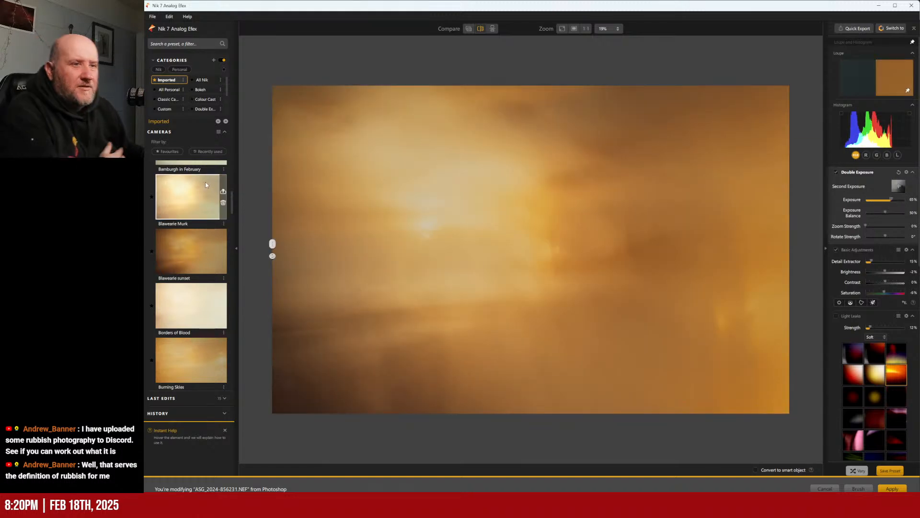
# - Select the imported Classic Dunstanburgh preset and move its double exposure overlay to the image's lower left, tilted slightly clockwise
pyautogui.scroll(-1, 202, 232)
pyautogui.scroll(-10, 202, 230)
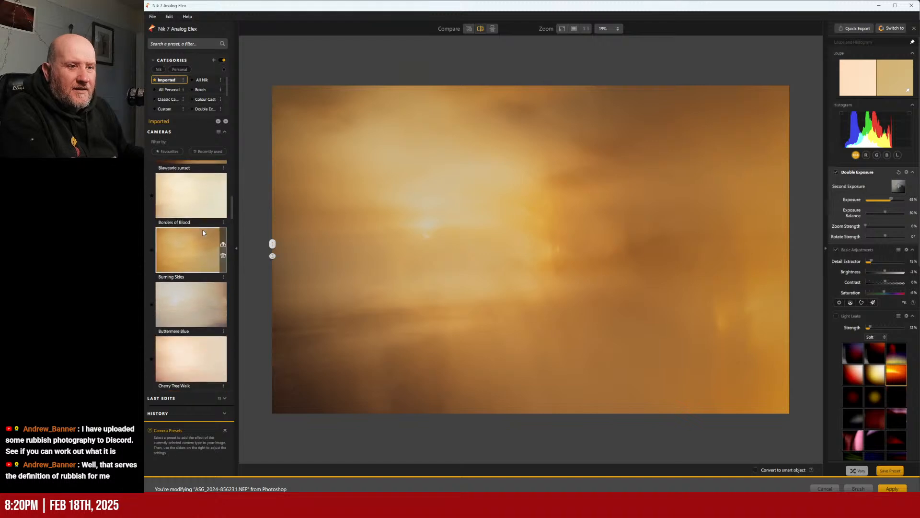
pyautogui.scroll(-3, 203, 228)
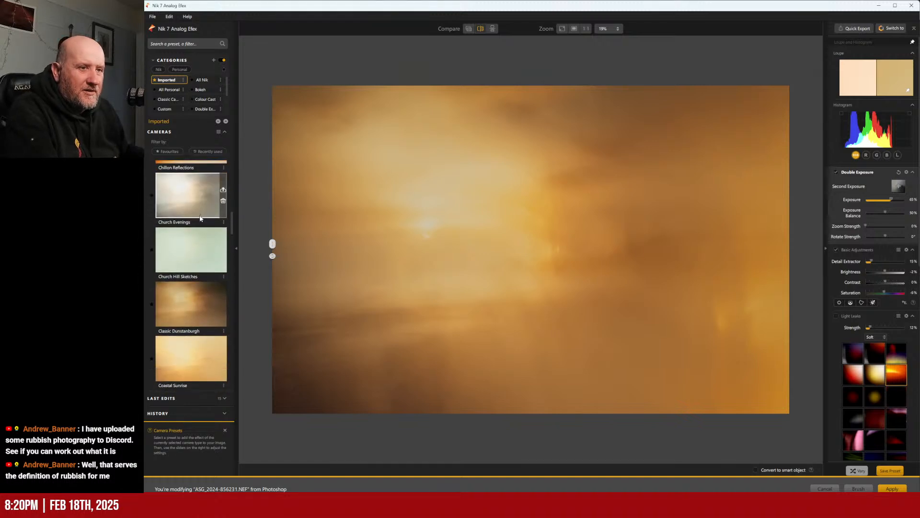
pyautogui.click(178, 310)
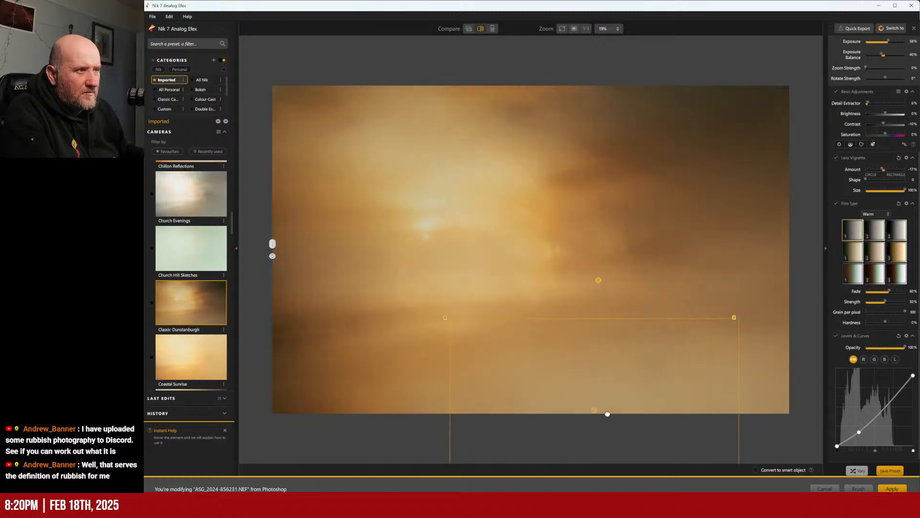
pyautogui.moveTo(738, 441); pyautogui.dragTo(357, 364)
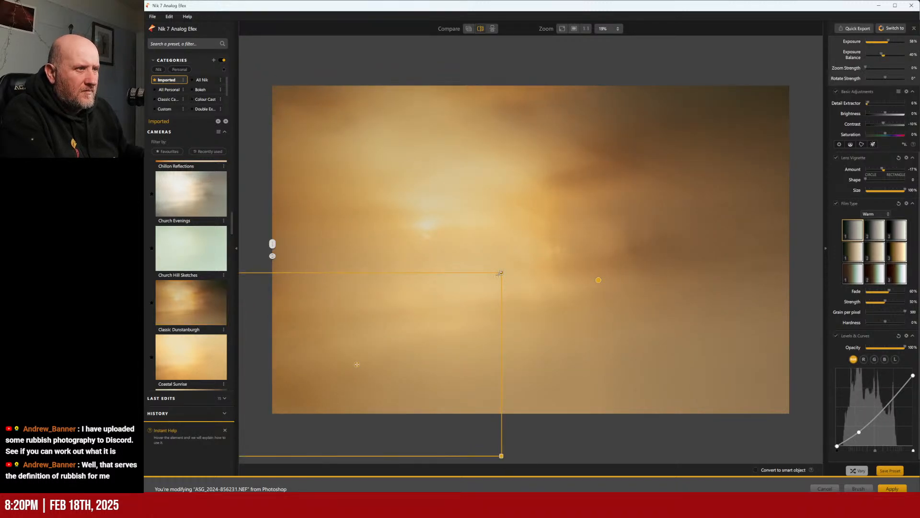
pyautogui.moveTo(499, 274); pyautogui.dragTo(526, 255)
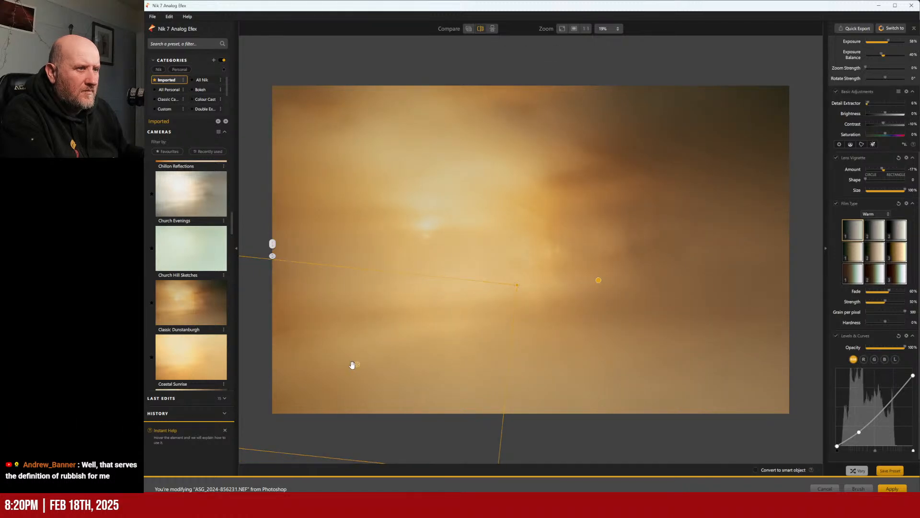
pyautogui.moveTo(357, 364); pyautogui.dragTo(347, 350)
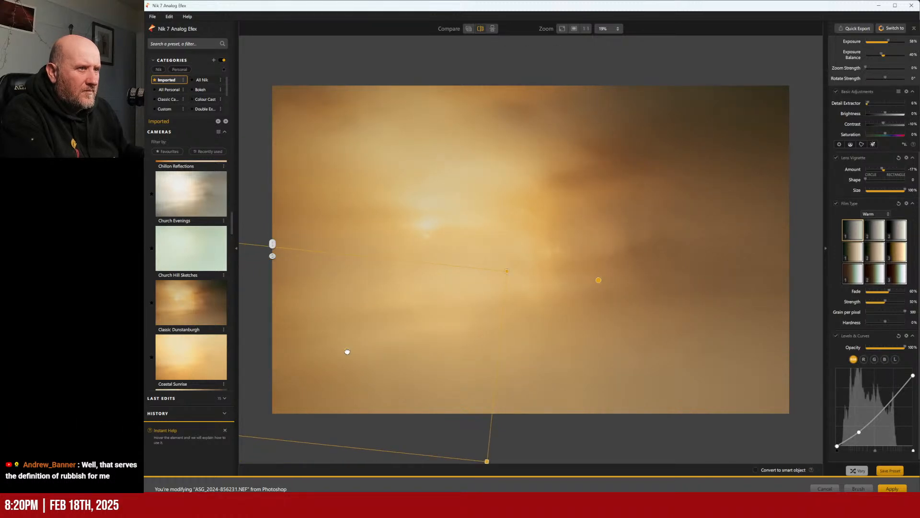
# - Set the double exposure balance to 38% and the Detail Extractor to 14%
pyautogui.scroll(4, 868, 95)
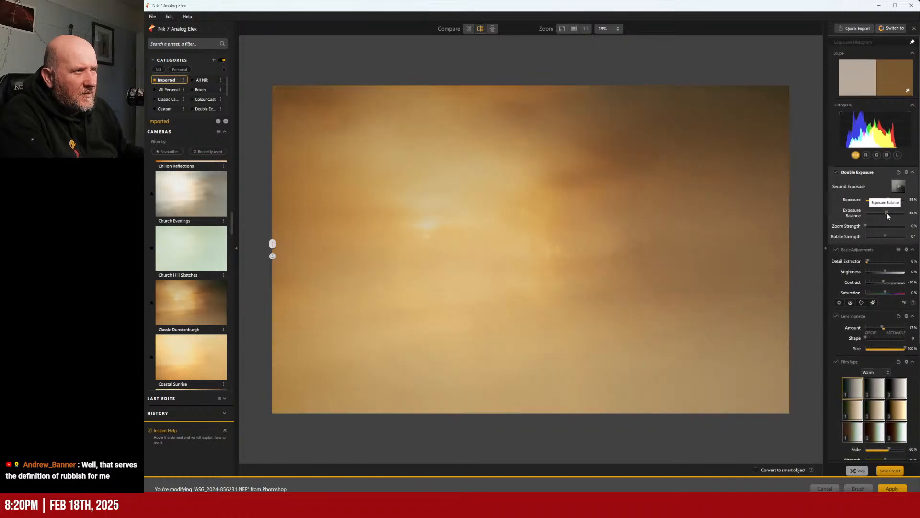
pyautogui.moveTo(887, 213); pyautogui.dragTo(879, 216)
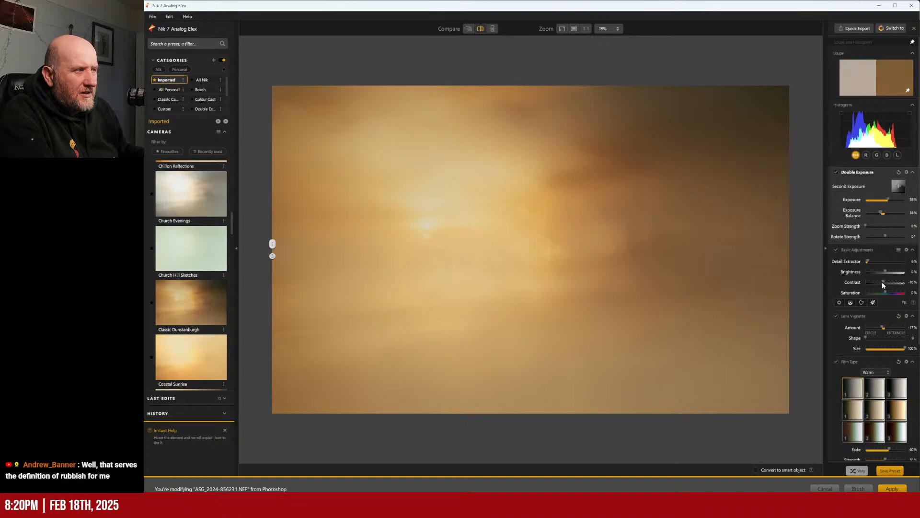
pyautogui.click(871, 262)
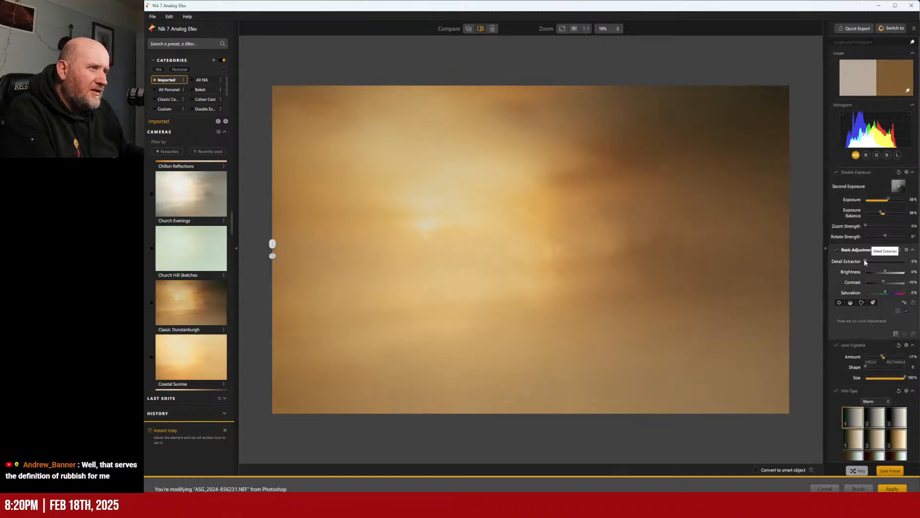
pyautogui.moveTo(871, 263); pyautogui.dragTo(873, 266)
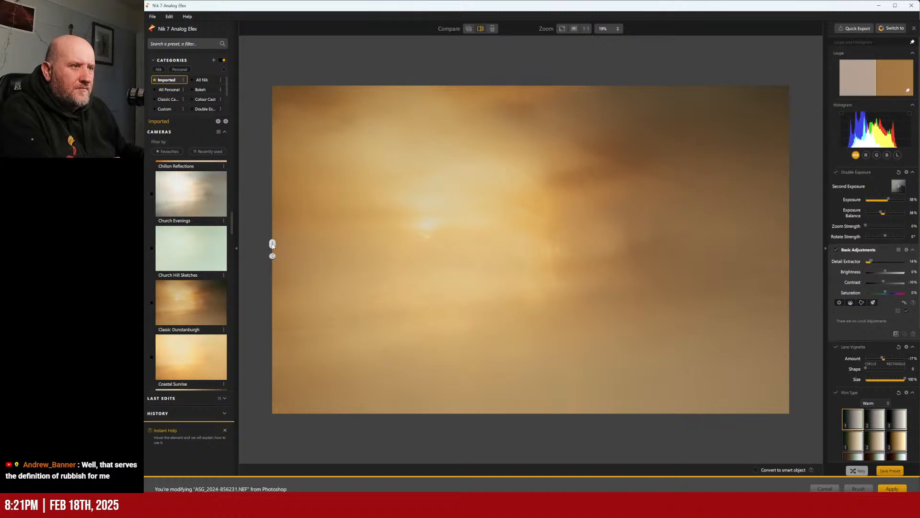
pyautogui.moveTo(271, 246); pyautogui.dragTo(146, 214)
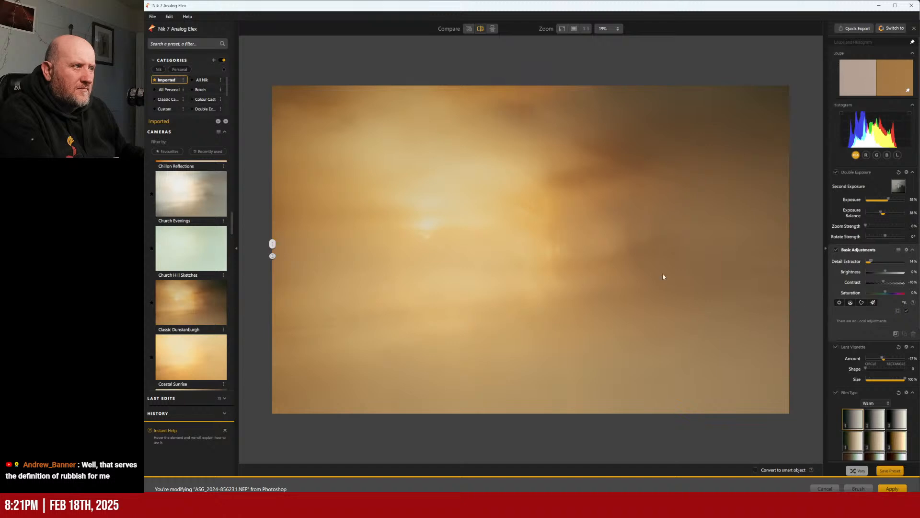
# - Check the Film Type effect off and on, reduce its fade and set its strength to 45%
pyautogui.scroll(-5, 881, 332)
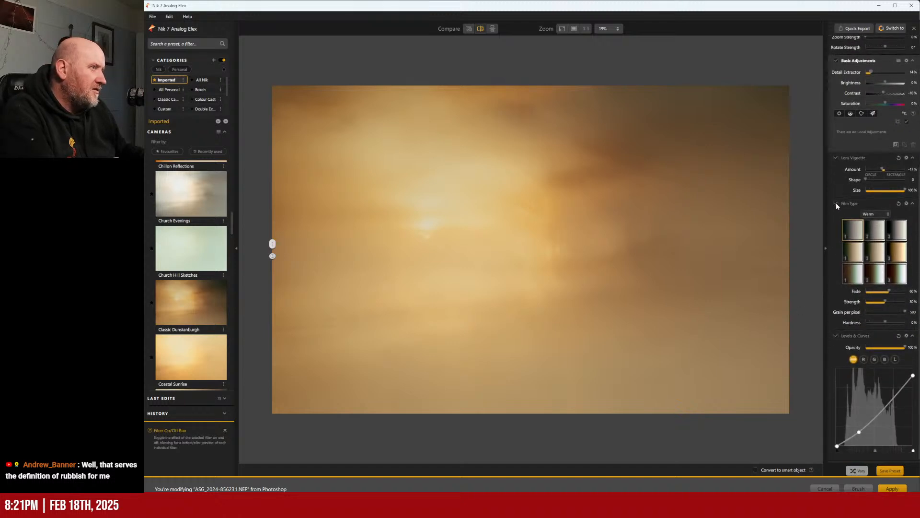
pyautogui.click(836, 204)
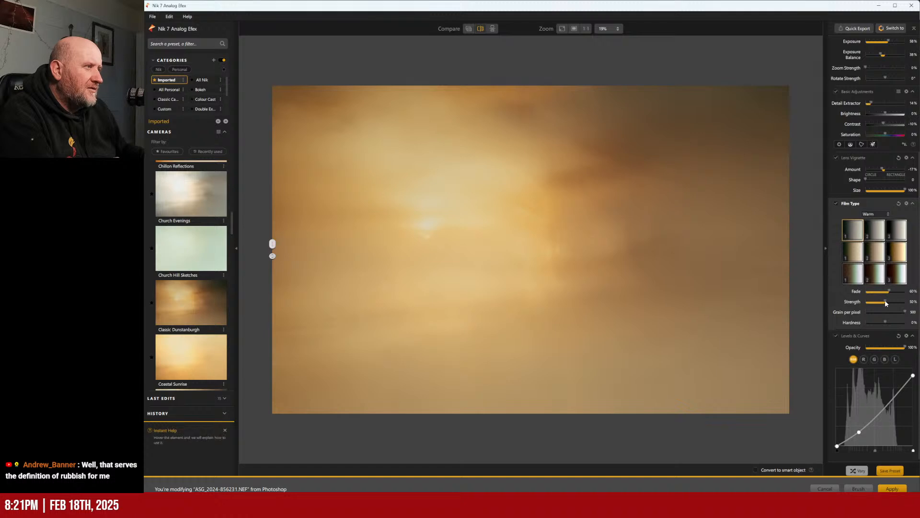
pyautogui.moveTo(904, 302); pyautogui.dragTo(882, 306)
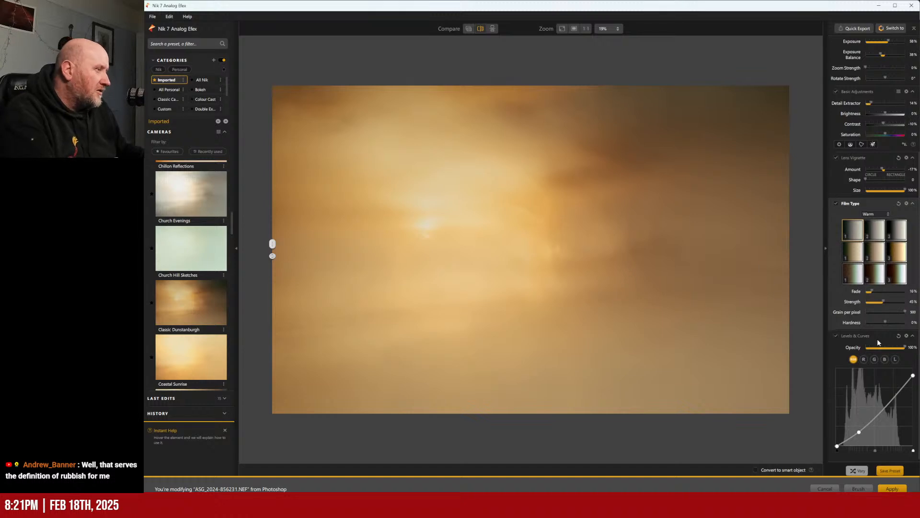
# - Compare the image with Levels & Curves off and on, and open its blue channel curve
pyautogui.click(836, 336)
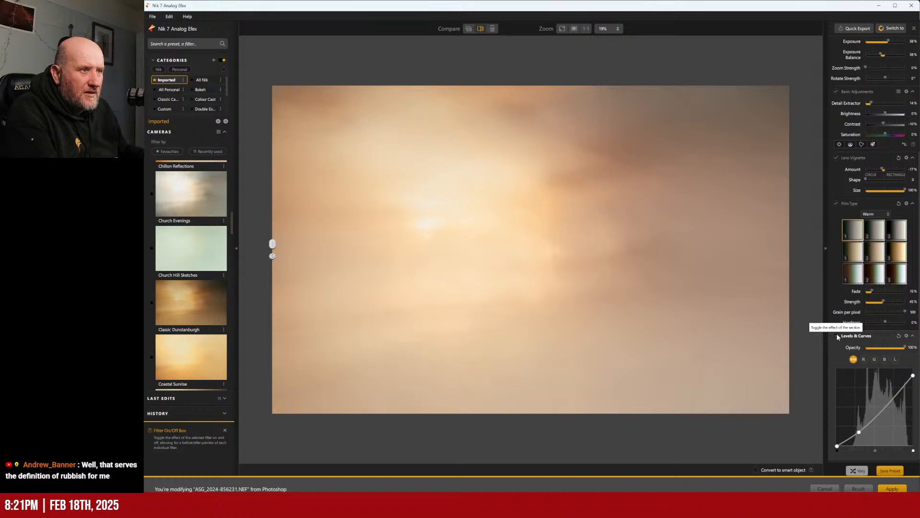
pyautogui.click(836, 335)
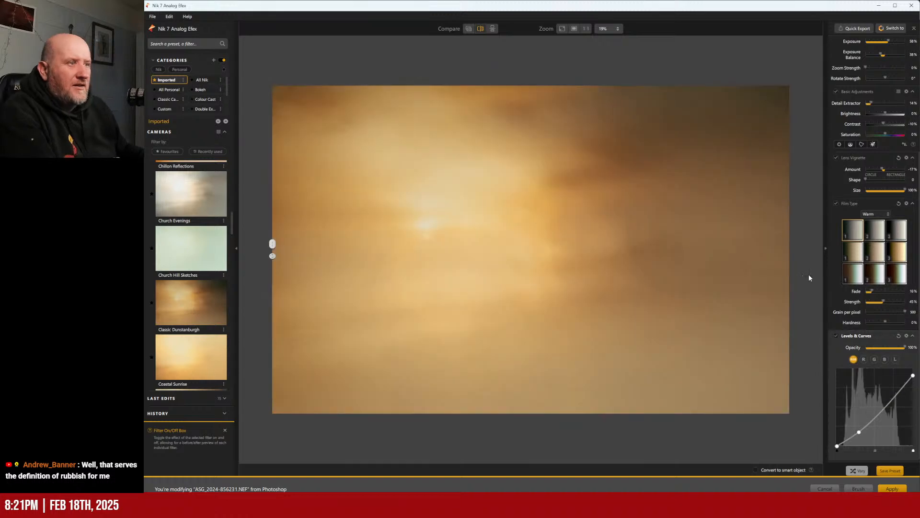
pyautogui.click(885, 358)
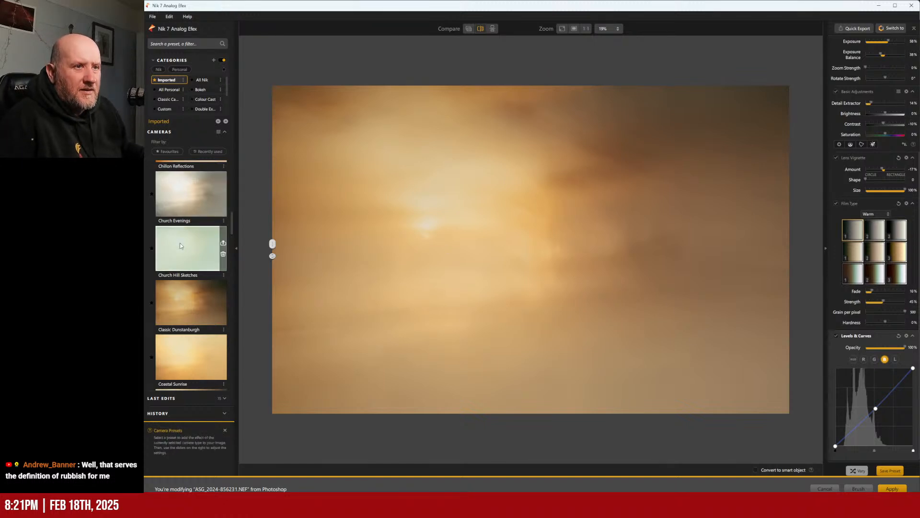
# - Browse the rest of the imported camera presets through to the end of the list, comparing their thumbnails for this image
pyautogui.scroll(-3, 187, 225)
pyautogui.scroll(-5, 187, 226)
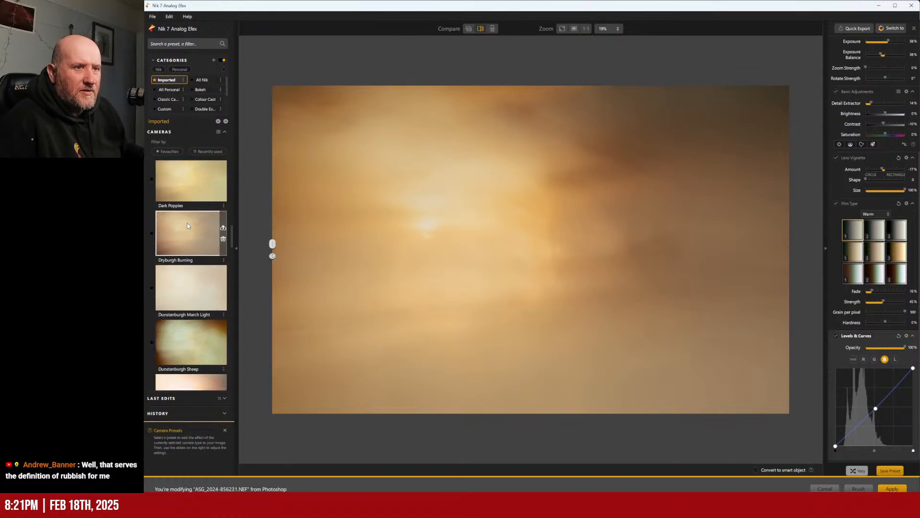
pyautogui.scroll(-6, 187, 227)
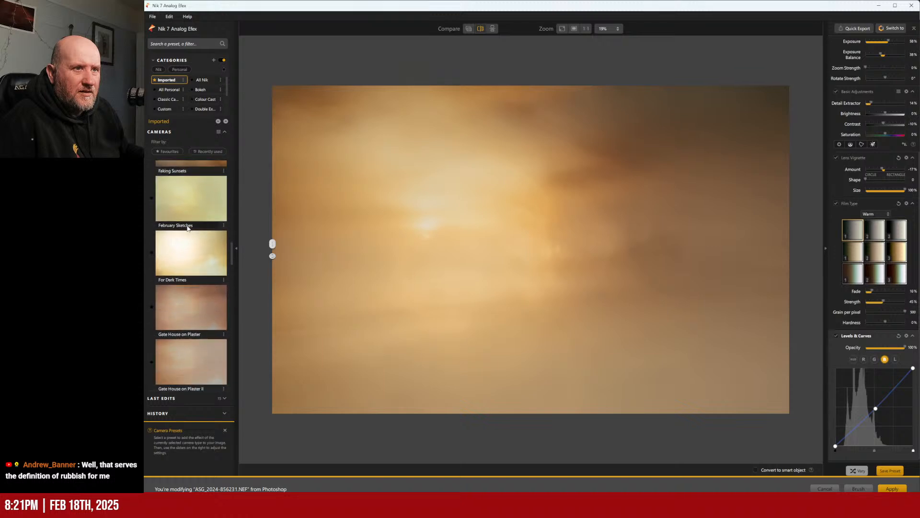
pyautogui.scroll(-2, 187, 227)
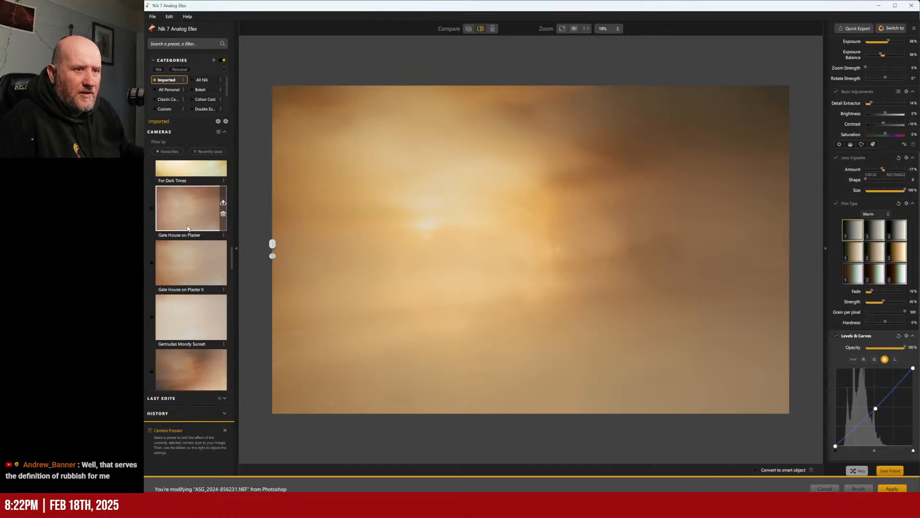
pyautogui.scroll(-1, 187, 228)
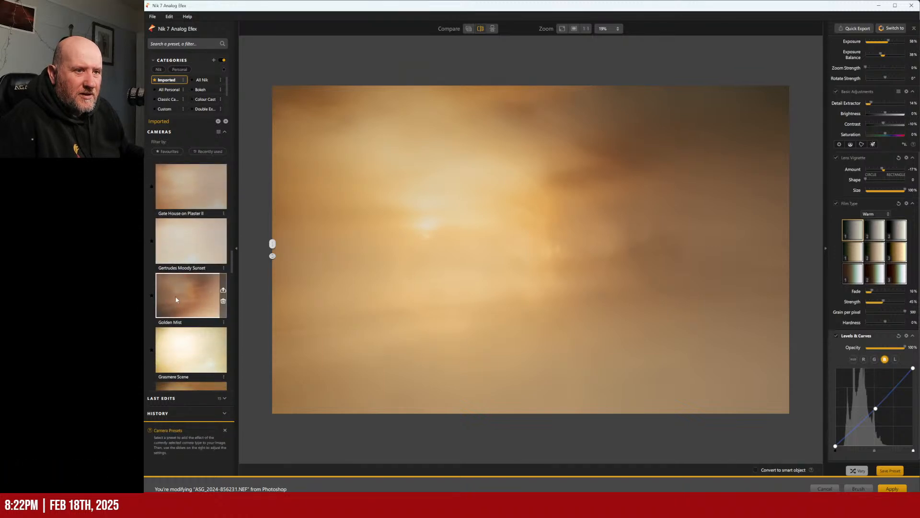
pyautogui.scroll(-3, 176, 300)
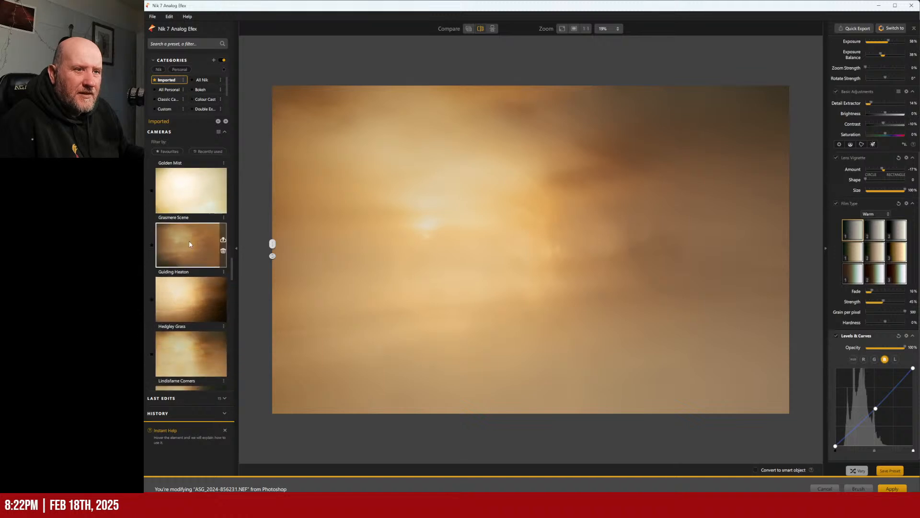
pyautogui.scroll(-3, 189, 209)
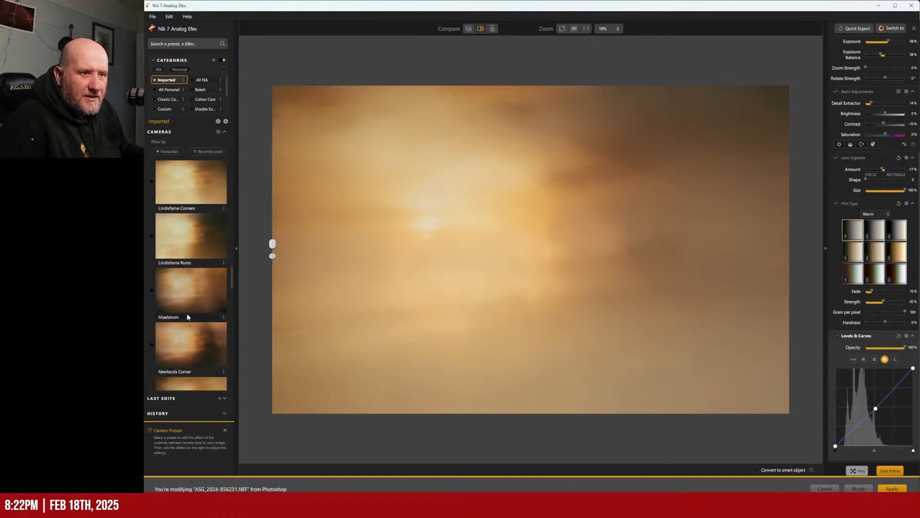
pyautogui.scroll(-1, 186, 314)
pyautogui.scroll(-10, 182, 301)
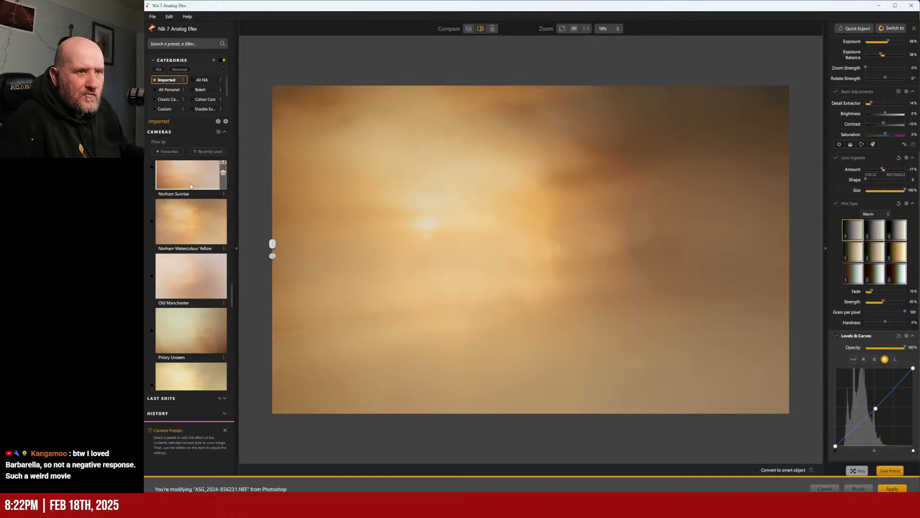
pyautogui.scroll(-8, 191, 186)
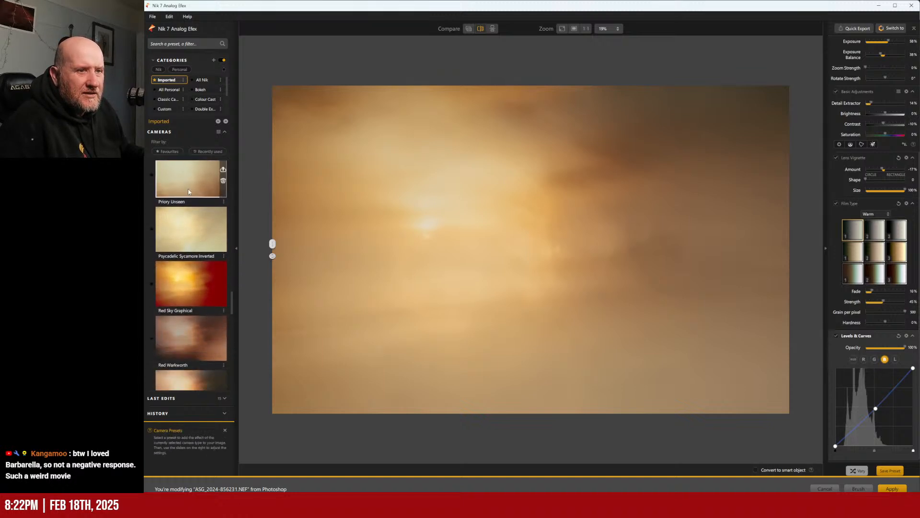
pyautogui.scroll(-8, 188, 191)
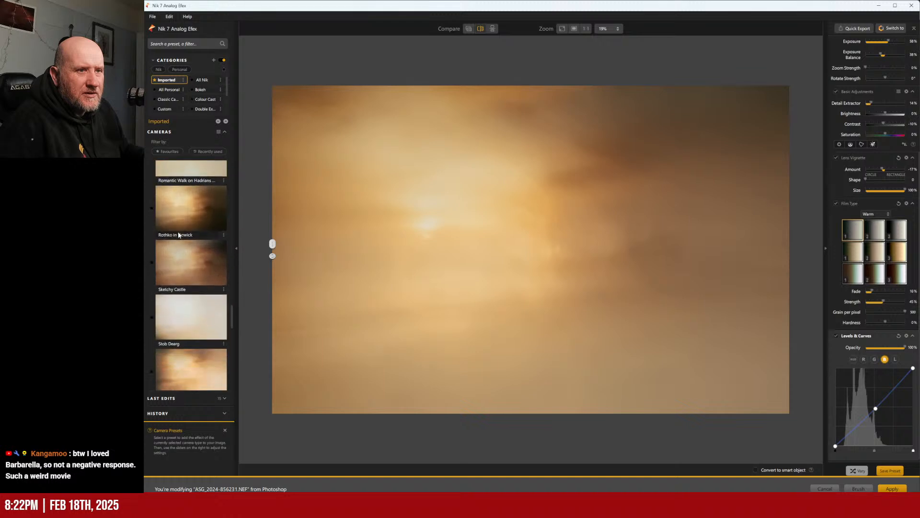
pyautogui.scroll(-8, 178, 234)
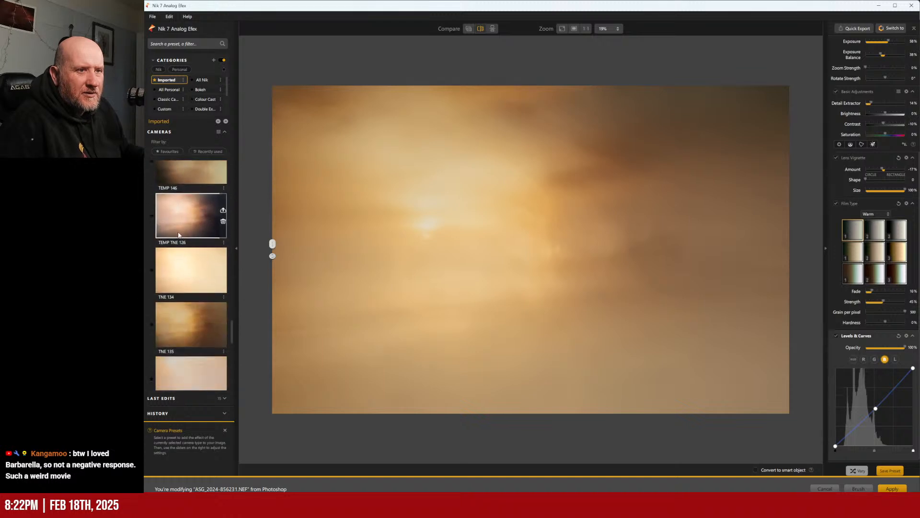
pyautogui.scroll(-6, 178, 233)
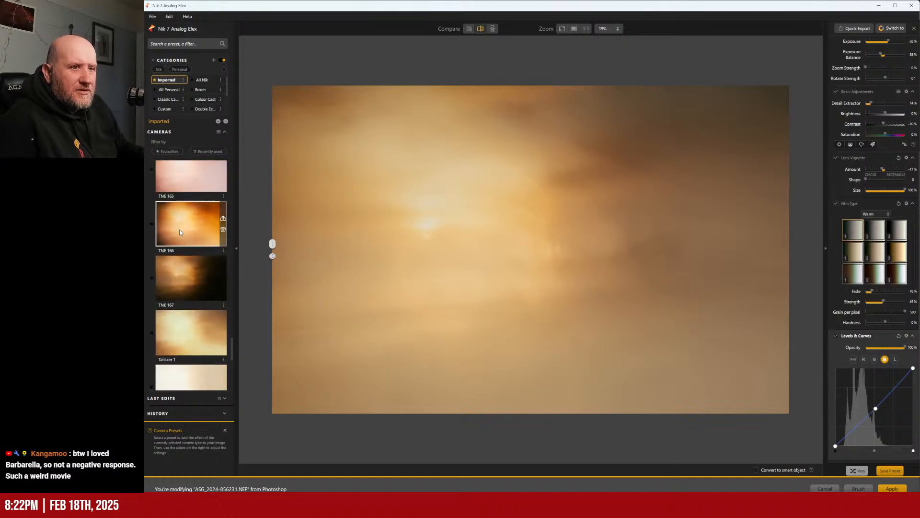
pyautogui.scroll(-6, 180, 229)
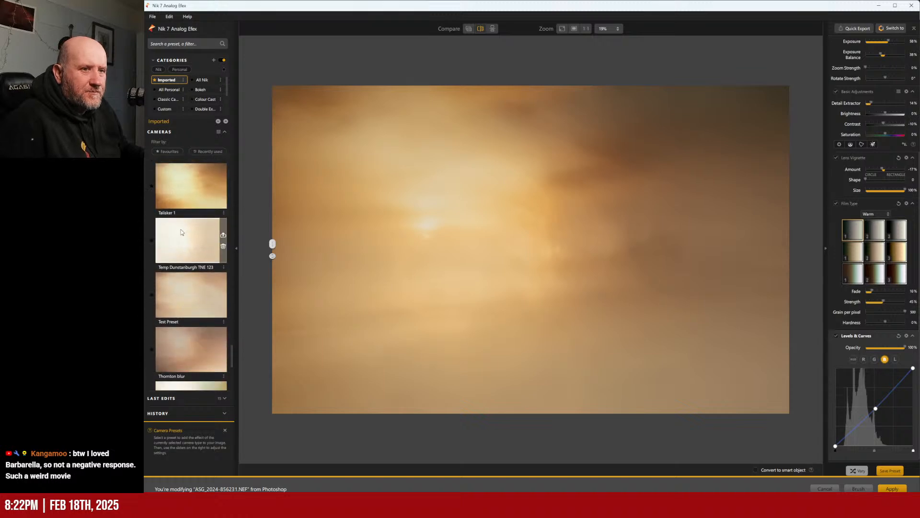
pyautogui.scroll(-6, 183, 234)
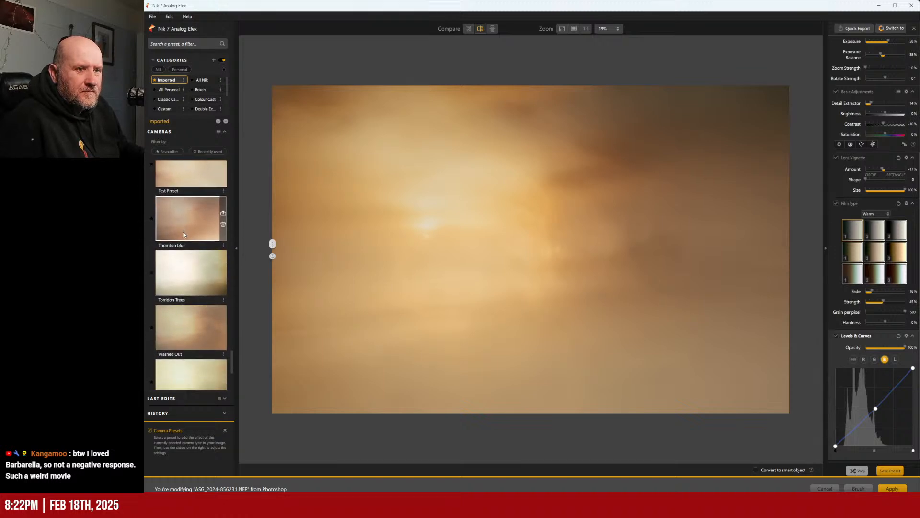
pyautogui.scroll(-1, 184, 233)
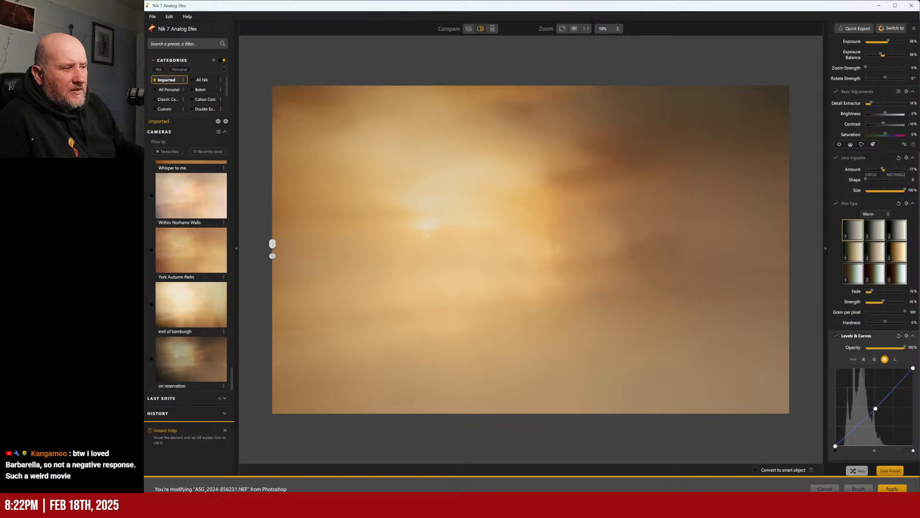
# - Apply the adjusted Classic Dunstanburgh effect to the Photoshop document and hide the resulting top Nik 7 Analog Efex layer
pyautogui.click(892, 488)
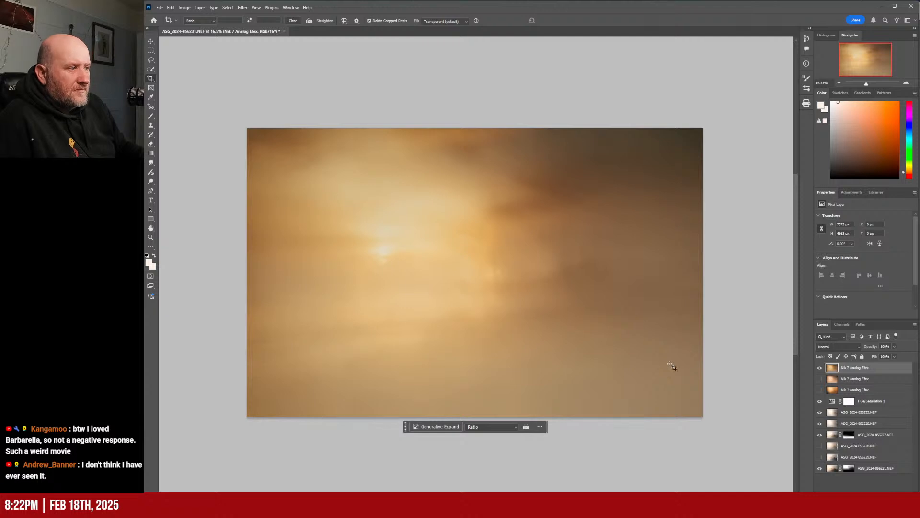
pyautogui.click(819, 368)
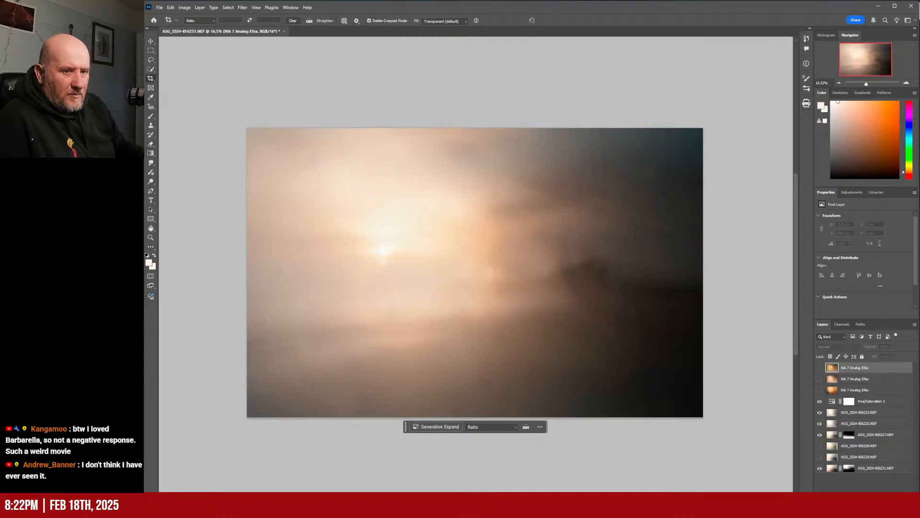
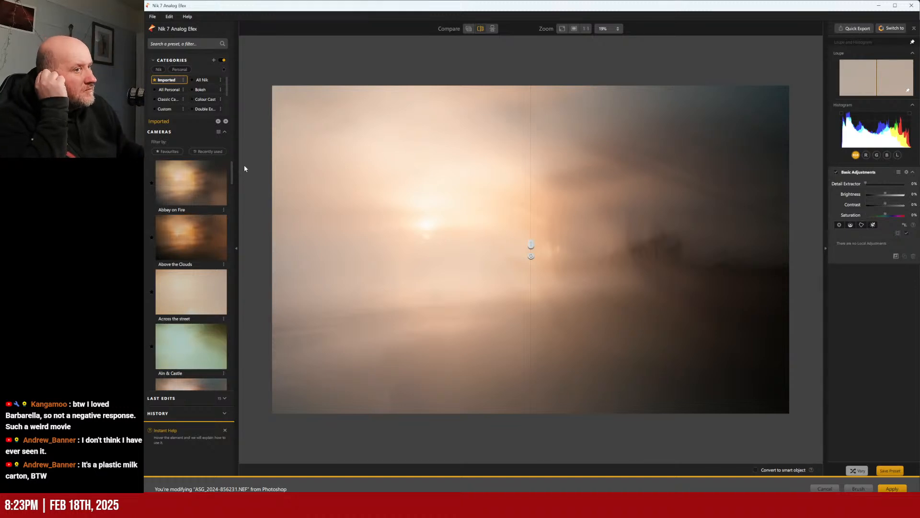
# - In Nik 7 Analog Efex, select the imported York Autumn Parks preset and shift the comparison divider to preview the effect across the whole image
pyautogui.moveTo(234, 176); pyautogui.dragTo(240, 458)
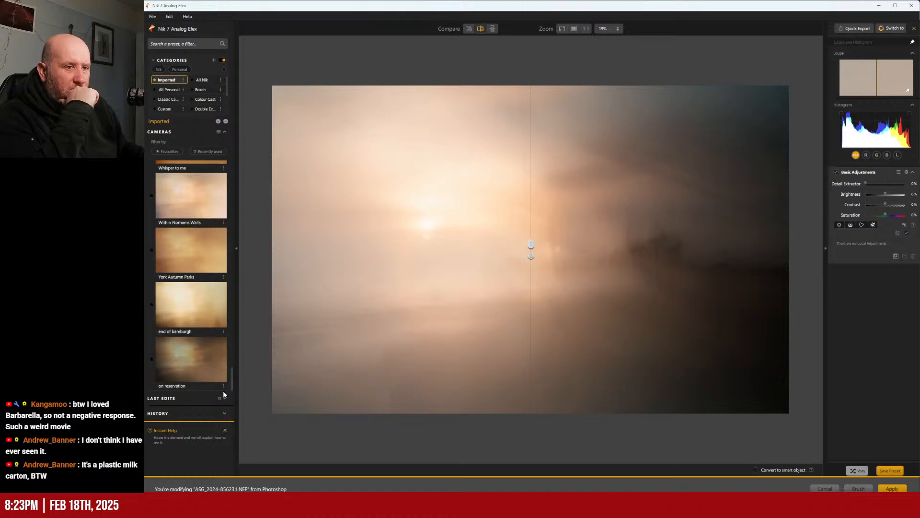
pyautogui.scroll(1, 196, 312)
pyautogui.click(197, 276)
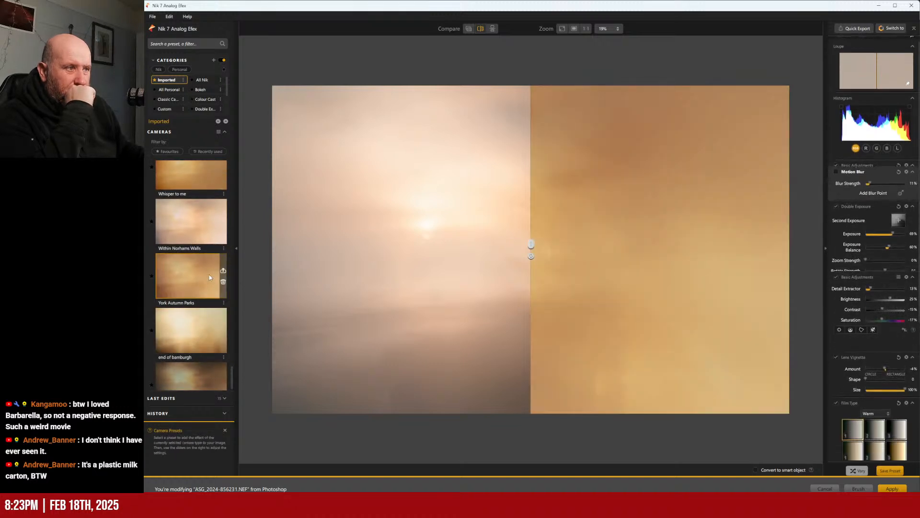
pyautogui.moveTo(530, 243); pyautogui.dragTo(252, 235)
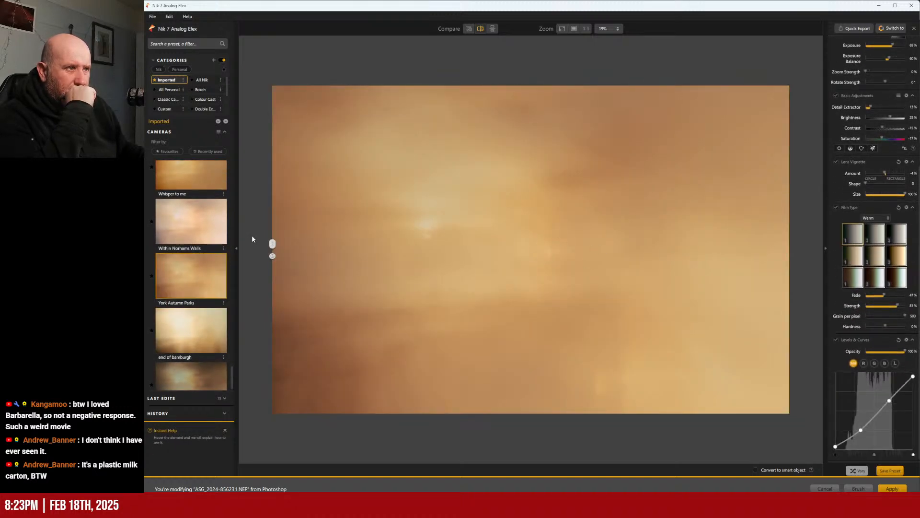
# - Try the imported preset Within Norhams Walls on the image and reposition its second exposure
pyautogui.scroll(1, 198, 279)
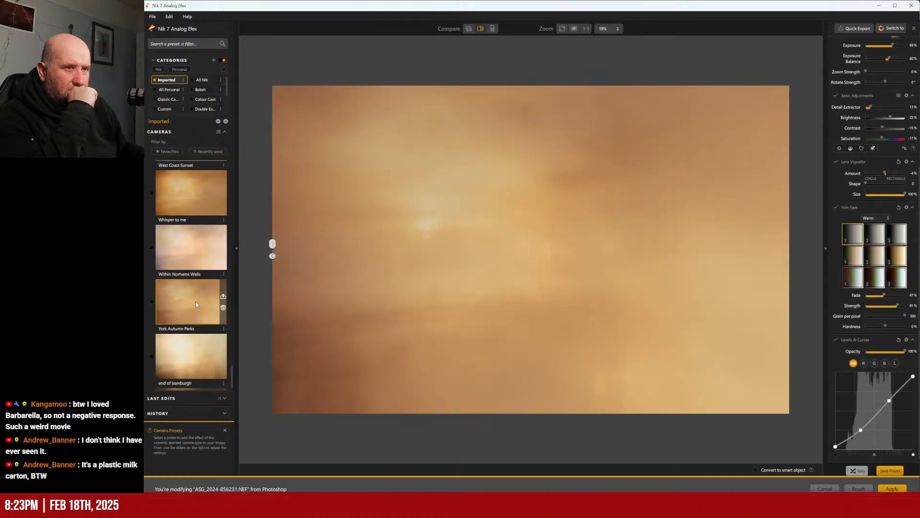
pyautogui.click(191, 245)
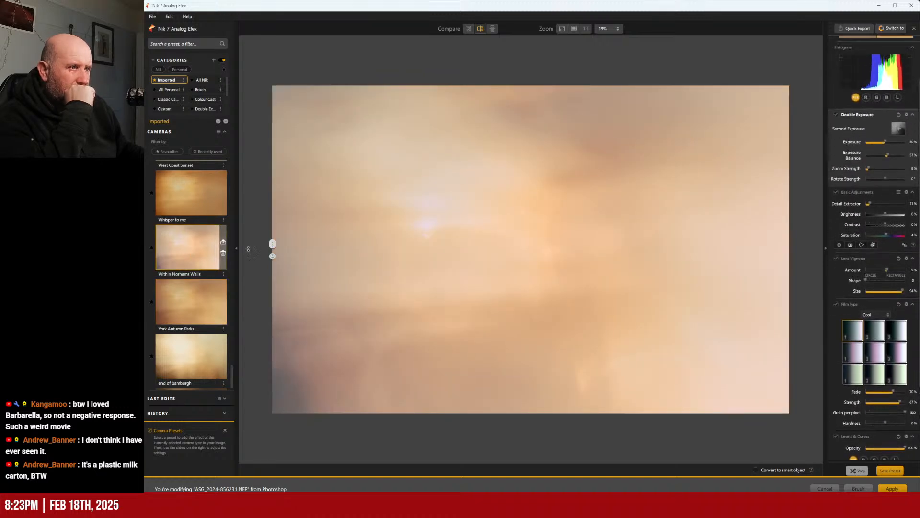
pyautogui.moveTo(599, 280); pyautogui.dragTo(546, 223)
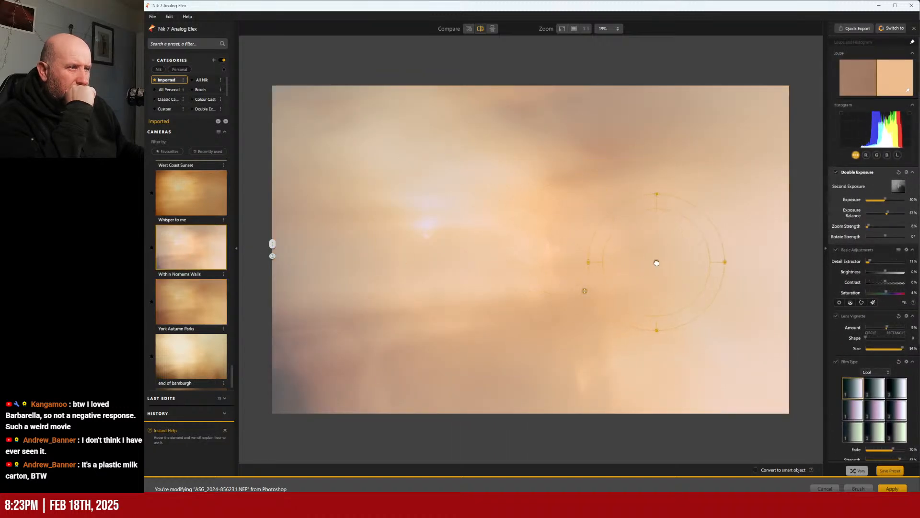
pyautogui.moveTo(493, 294); pyautogui.dragTo(717, 232)
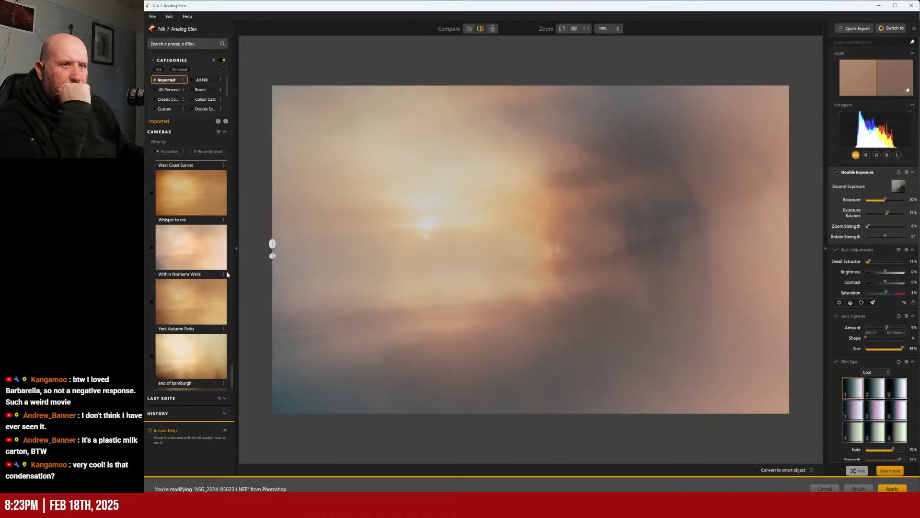
# - Try the imported presets Thornton blur, TNE 166 and TNE 158 on the image in turn
pyautogui.scroll(3, 198, 286)
pyautogui.scroll(5, 198, 286)
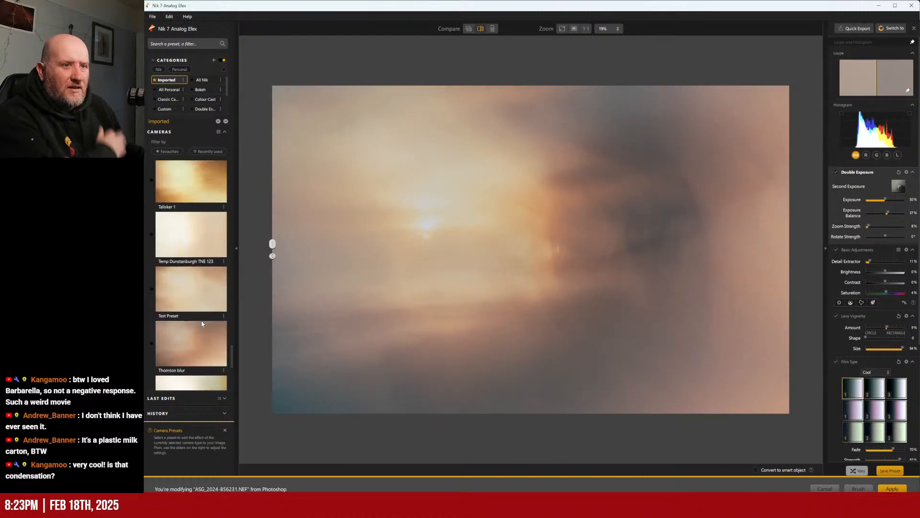
pyautogui.click(183, 348)
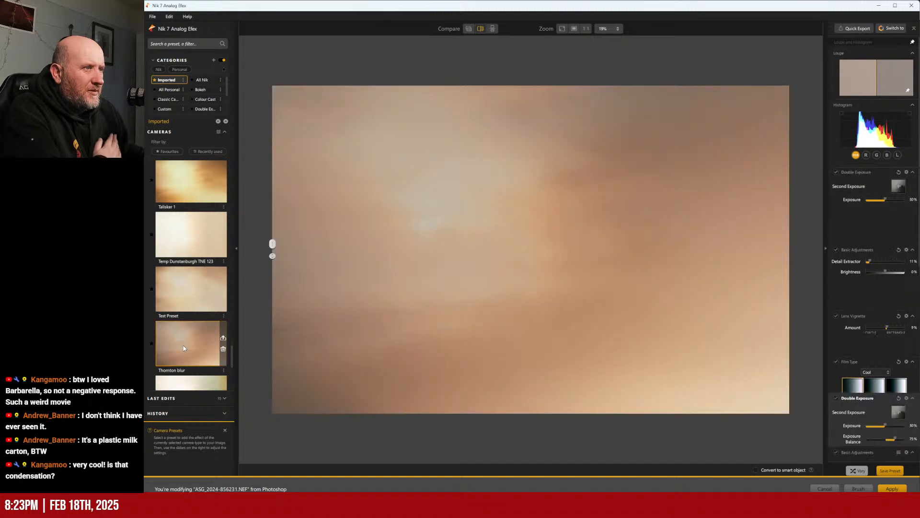
pyautogui.scroll(2, 187, 333)
pyautogui.scroll(4, 186, 336)
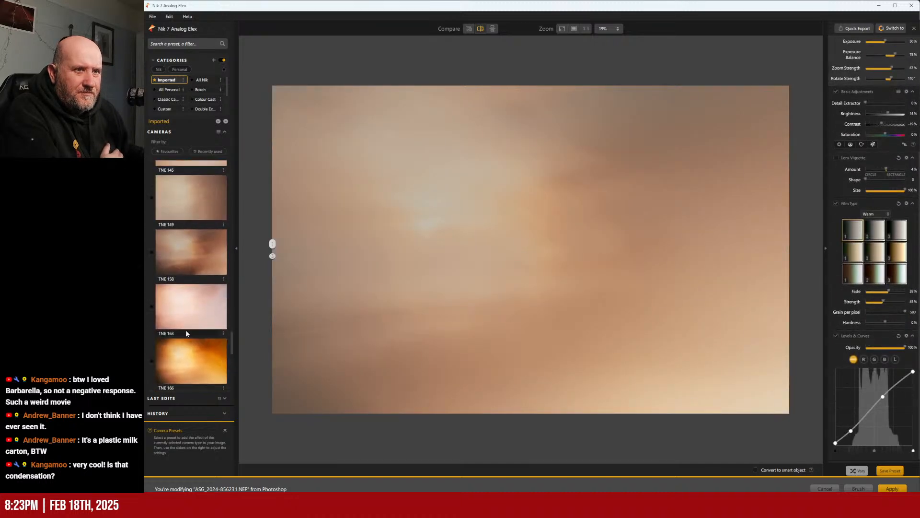
pyautogui.click(186, 371)
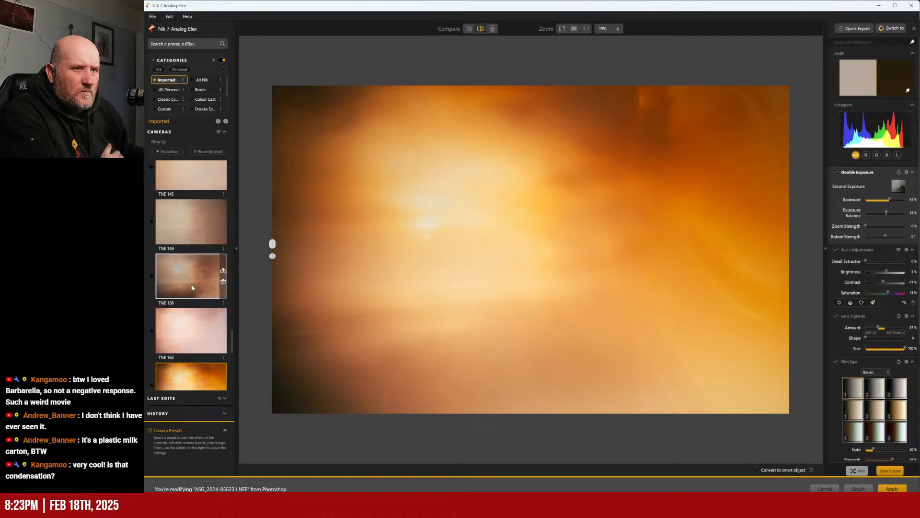
pyautogui.click(190, 287)
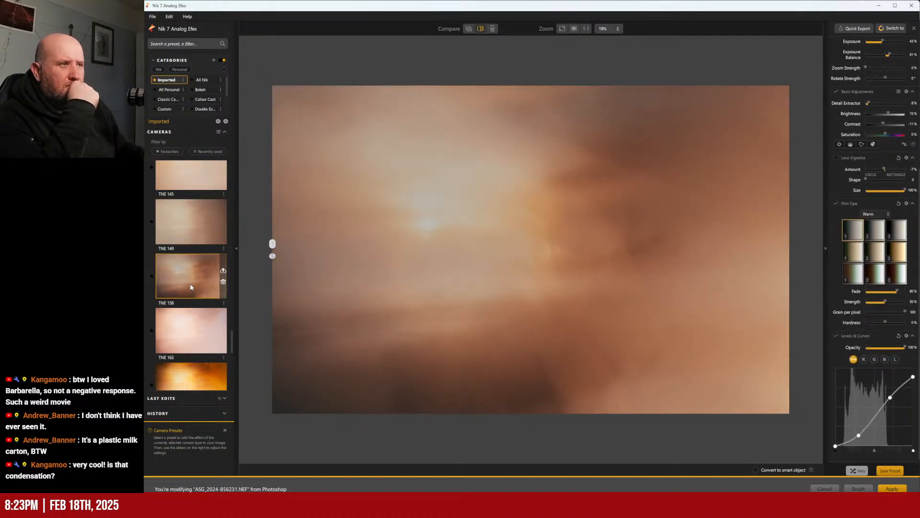
# - Try the imported presets TNE 135 and TEMP TNE 126 on the image
pyautogui.scroll(3, 191, 283)
pyautogui.scroll(2, 191, 284)
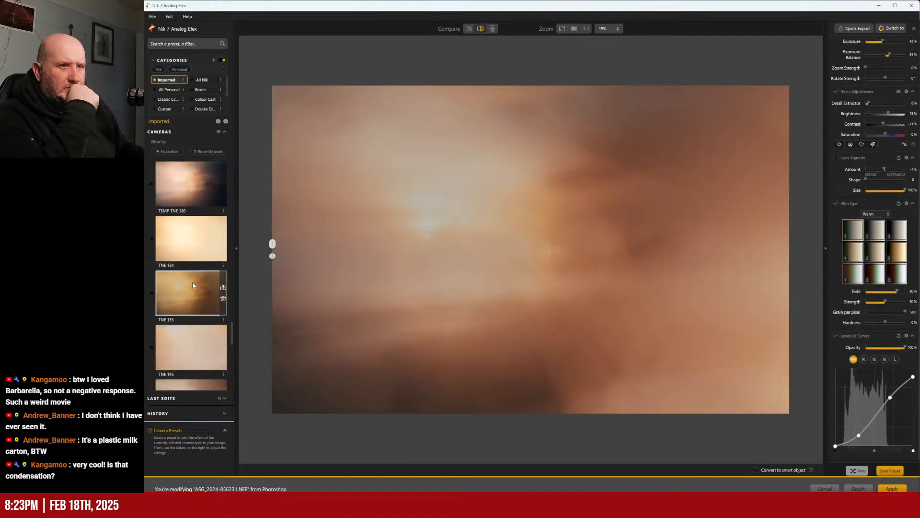
pyautogui.click(190, 308)
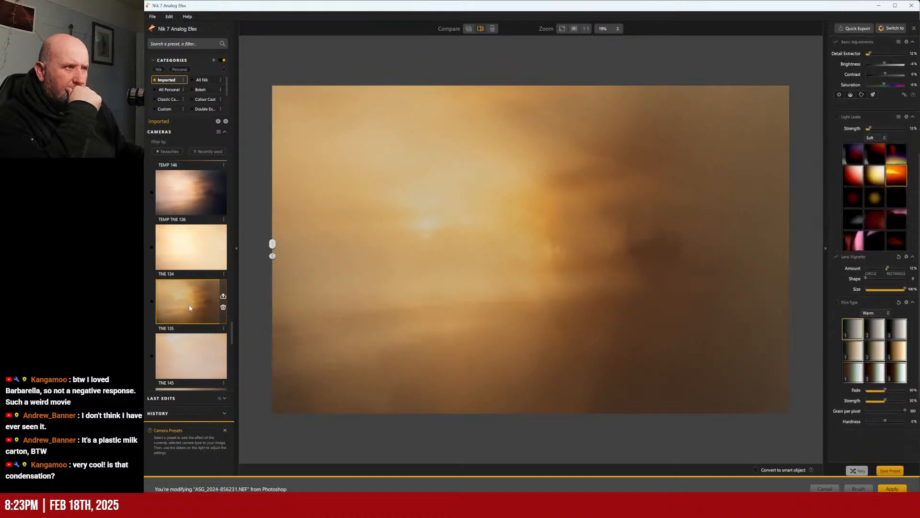
pyautogui.scroll(1, 190, 308)
pyautogui.scroll(1, 188, 287)
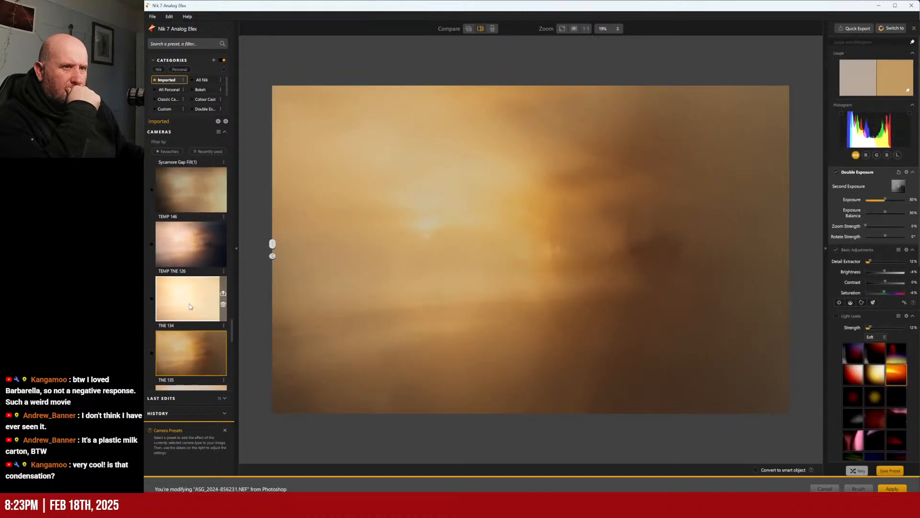
pyautogui.click(183, 259)
# - Try the Sycamore Gap Fill(1) preset with its second exposure moved down and to the left, and compare the Sycamore Gap Fill preset
pyautogui.scroll(2, 181, 269)
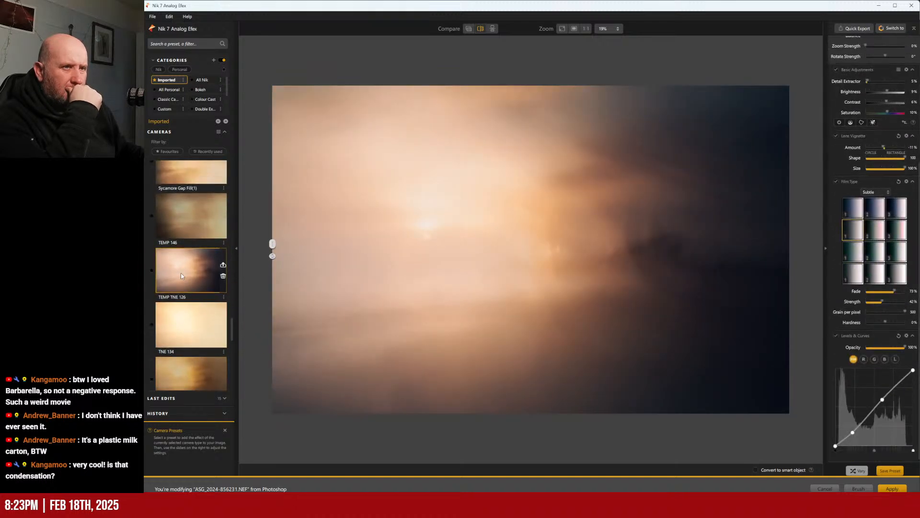
pyautogui.click(188, 230)
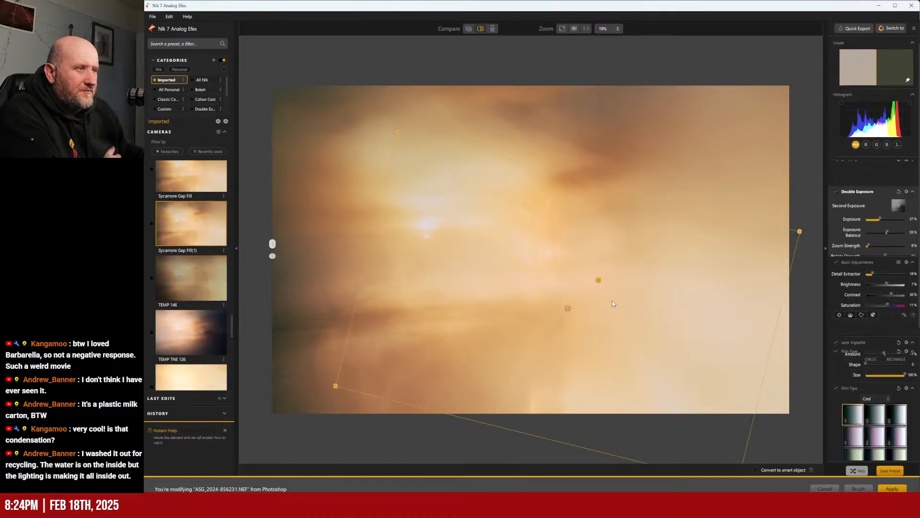
pyautogui.moveTo(546, 276); pyautogui.dragTo(502, 336)
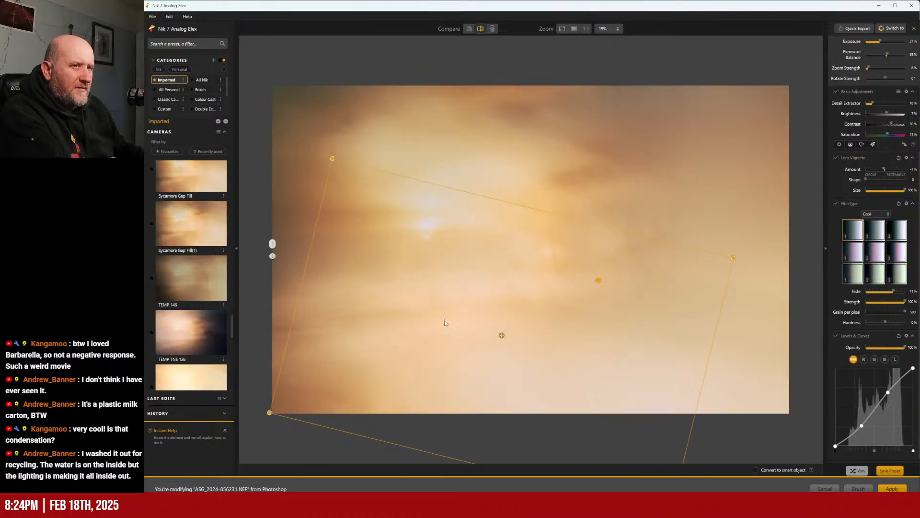
pyautogui.scroll(3, 194, 278)
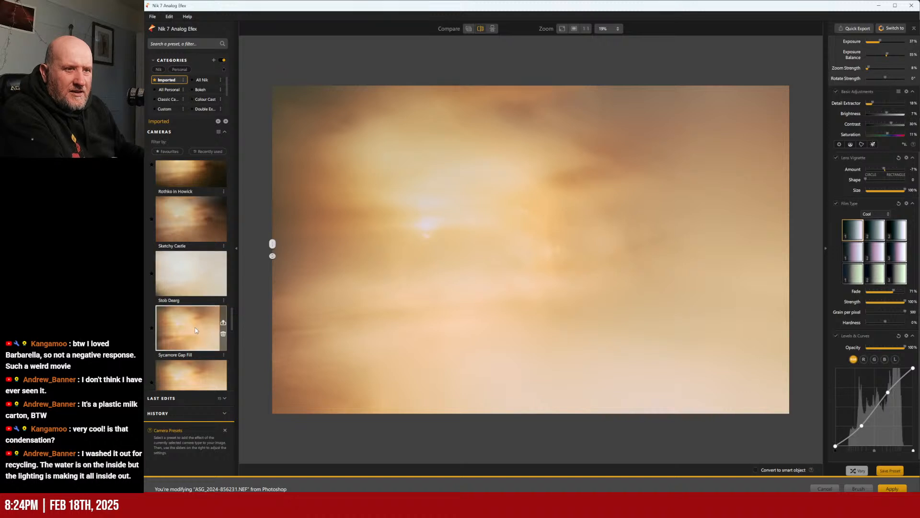
pyautogui.click(187, 334)
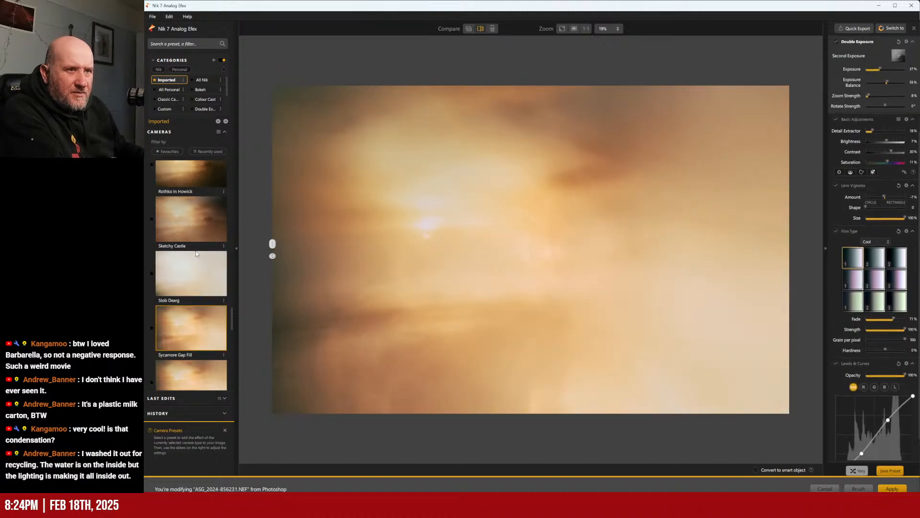
# - Apply the Sketchy Castle preset and move its double exposure overlay upward to soften the dark areas of the image
pyautogui.click(179, 218)
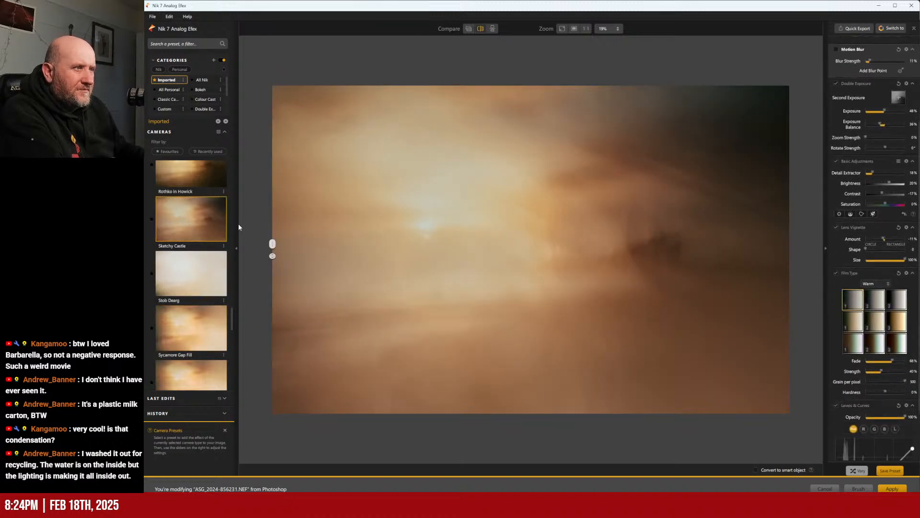
pyautogui.scroll(5, 877, 230)
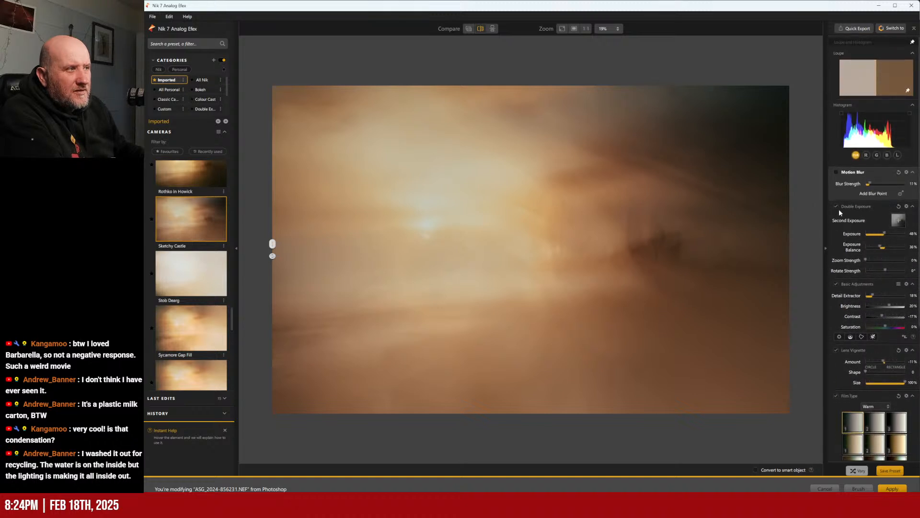
pyautogui.click(834, 219)
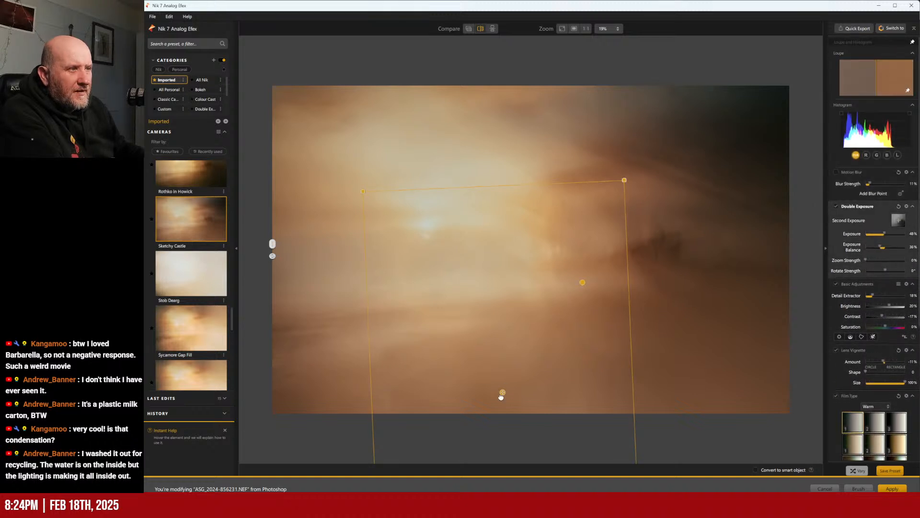
pyautogui.moveTo(501, 390); pyautogui.dragTo(509, 180)
pyautogui.moveTo(530, 314)
pyautogui.mouseDown()
pyautogui.moveTo(531, 413)
pyautogui.moveTo(758, 416)
pyautogui.moveTo(349, 413)
pyautogui.moveTo(522, 413)
pyautogui.moveTo(525, 276)
pyautogui.moveTo(526, 302)
pyautogui.mouseUp()
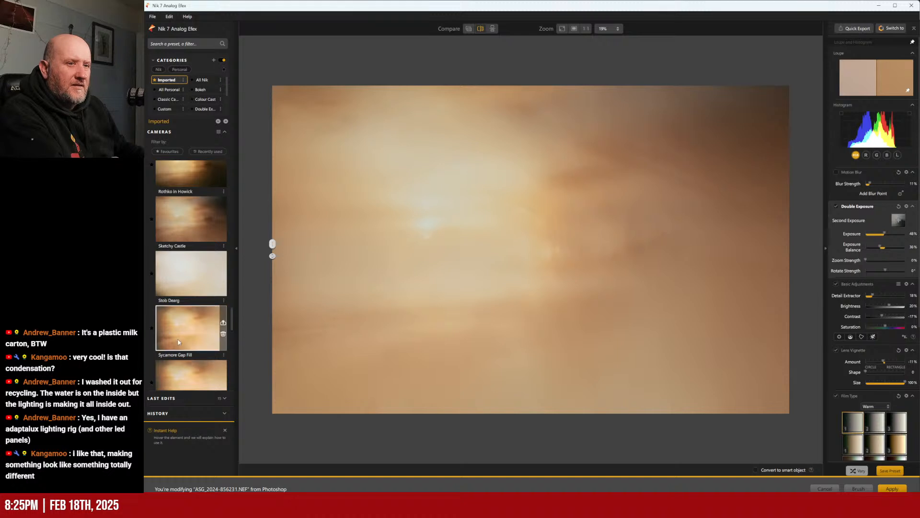
# - Fine-tune the second exposure's position by shifting it slightly up and to the right over the image
pyautogui.scroll(3, 182, 288)
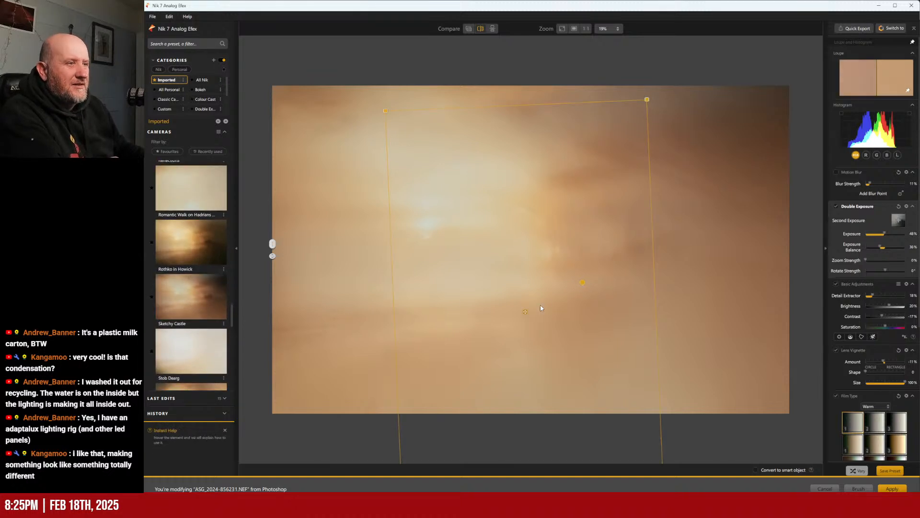
pyautogui.moveTo(525, 312); pyautogui.dragTo(575, 282)
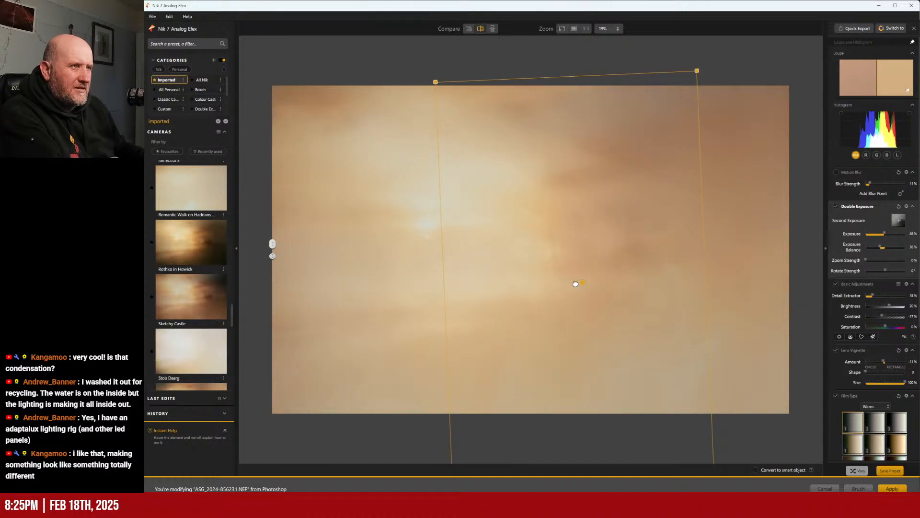
pyautogui.moveTo(575, 286); pyautogui.dragTo(563, 287)
pyautogui.moveTo(563, 287); pyautogui.dragTo(564, 288)
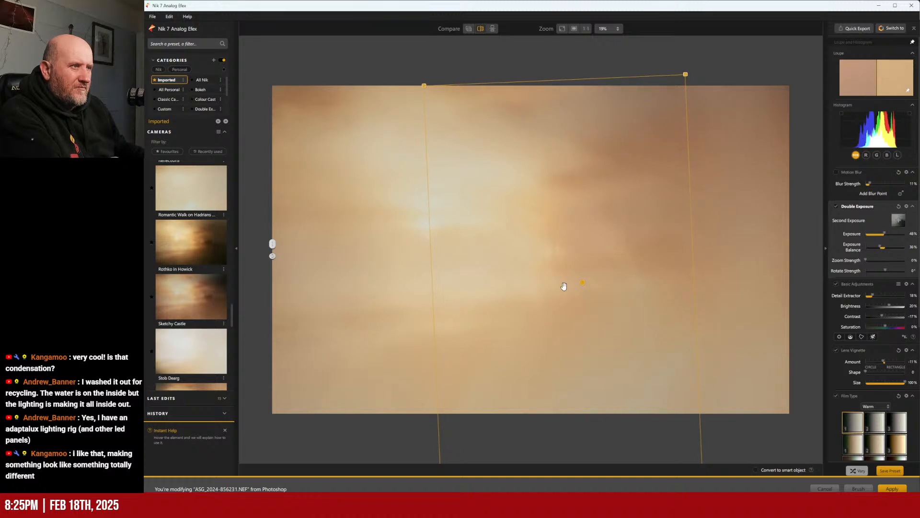
# - Compare the image with filters toggled, and try small changes to the double exposure's Exposure Balance and the Detail Extractor
pyautogui.click(835, 349)
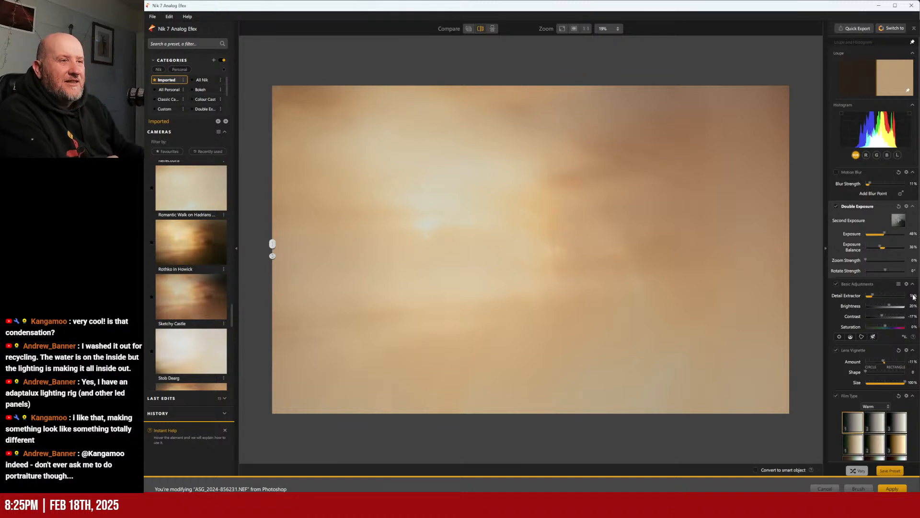
pyautogui.click(836, 206)
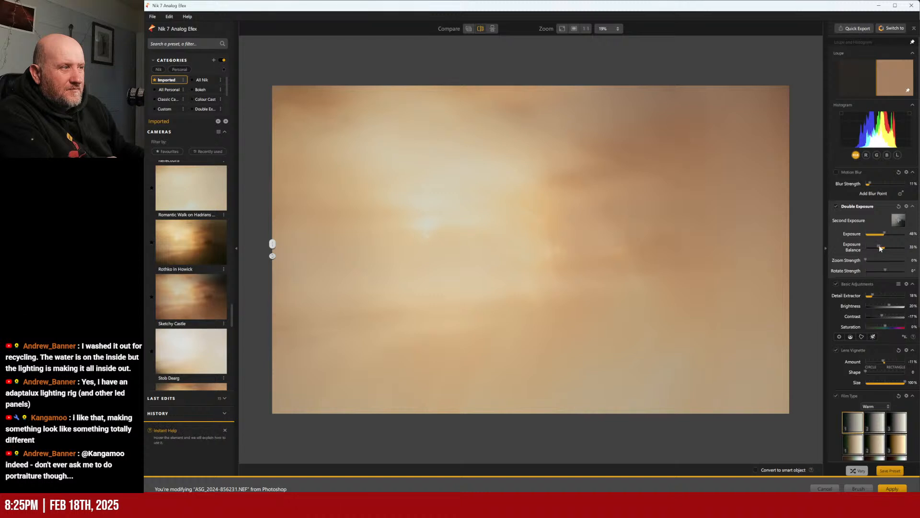
pyautogui.moveTo(882, 247); pyautogui.dragTo(881, 248)
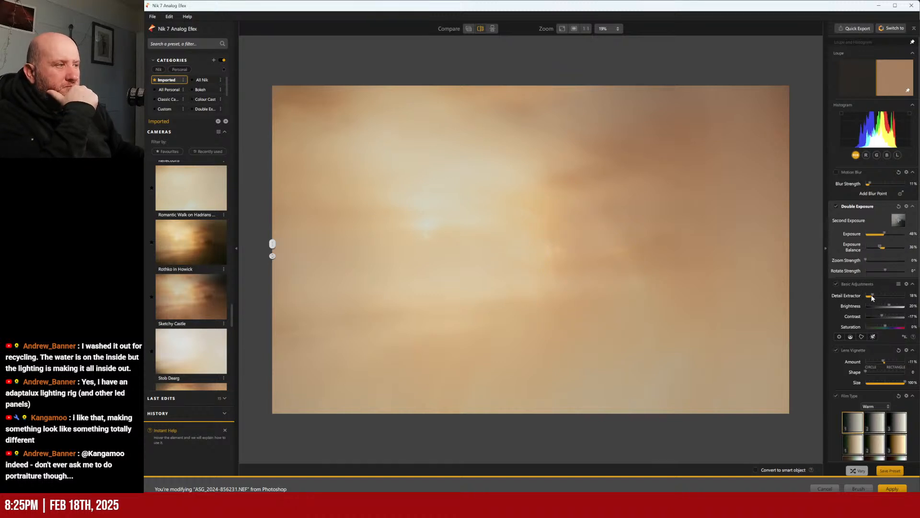
pyautogui.moveTo(872, 297)
pyautogui.mouseDown()
pyautogui.moveTo(888, 299)
pyautogui.moveTo(873, 300)
pyautogui.mouseUp()
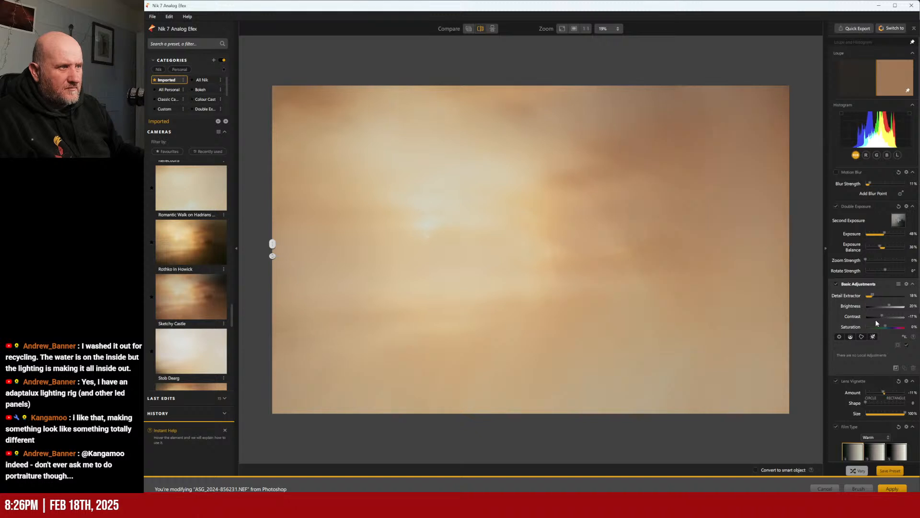
# - Set the Fade of the Warm film type to 8%
pyautogui.scroll(-3, 896, 302)
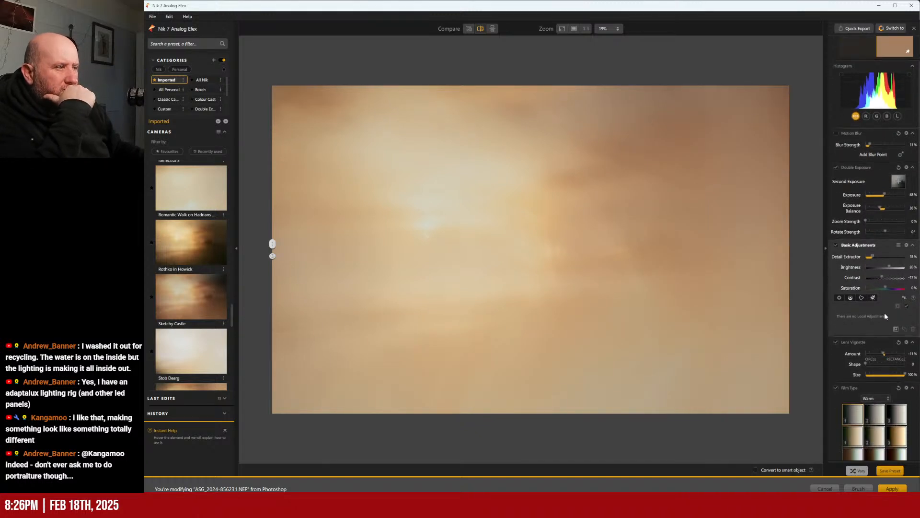
pyautogui.click(837, 326)
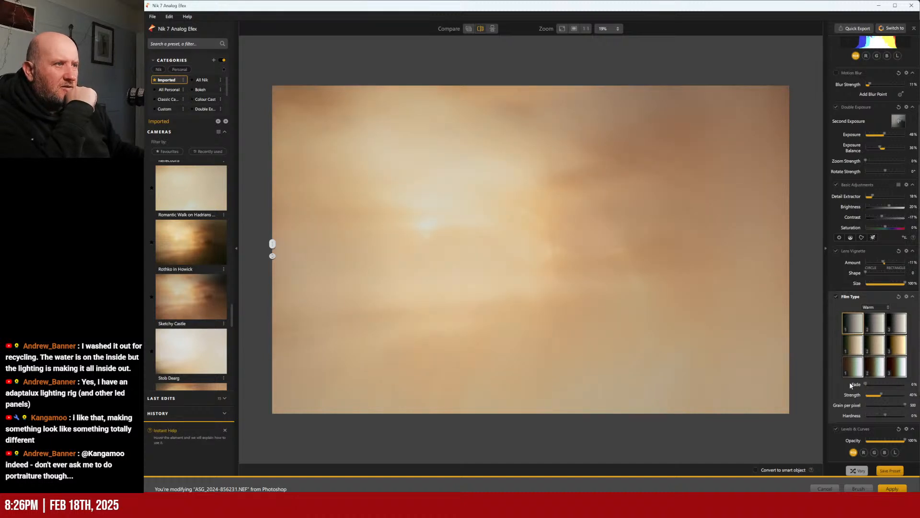
pyautogui.moveTo(851, 386); pyautogui.dragTo(918, 384)
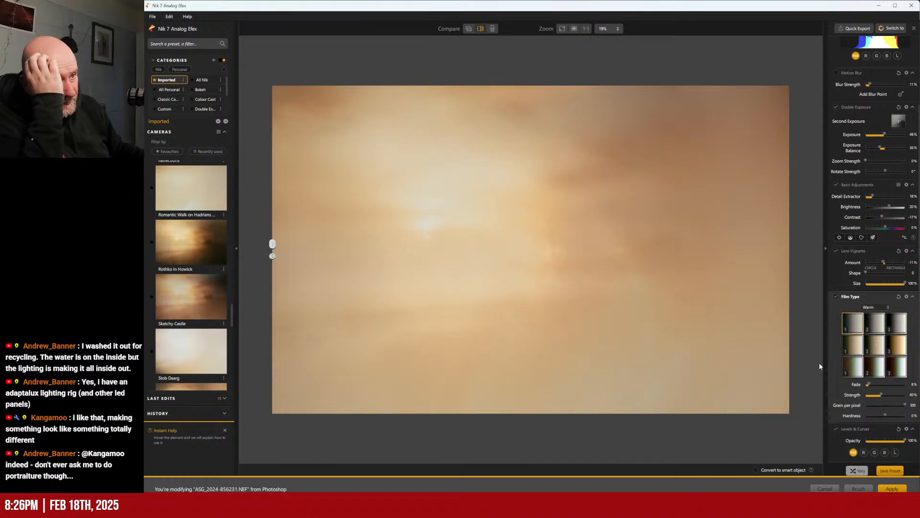
# - Compare the image with and without Levels & Curves, and raise the RGB curve's highlight endpoint to brighten the highlights
pyautogui.scroll(-3, 877, 310)
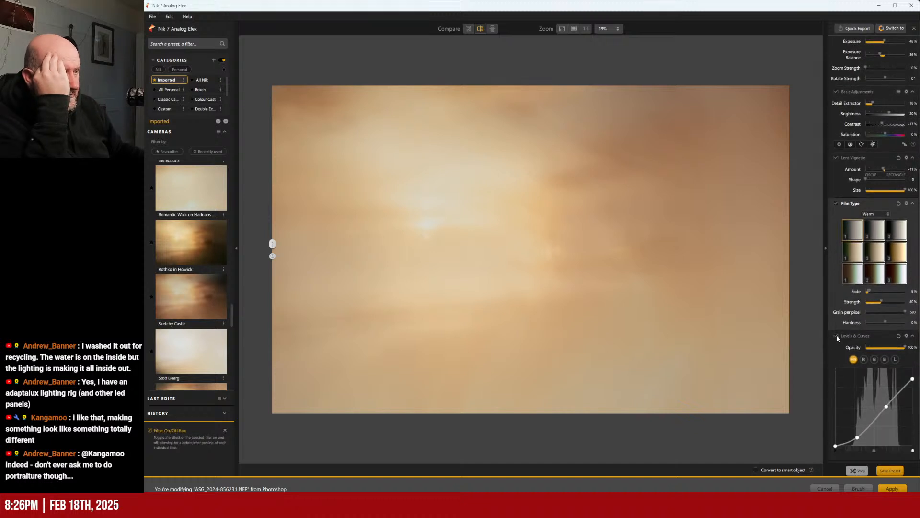
pyautogui.click(836, 335)
pyautogui.click(836, 335)
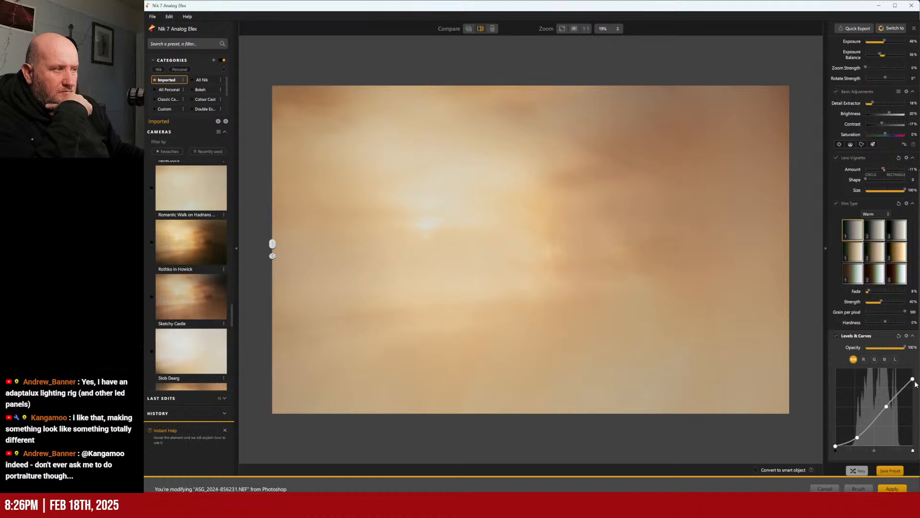
pyautogui.moveTo(912, 380); pyautogui.dragTo(915, 369)
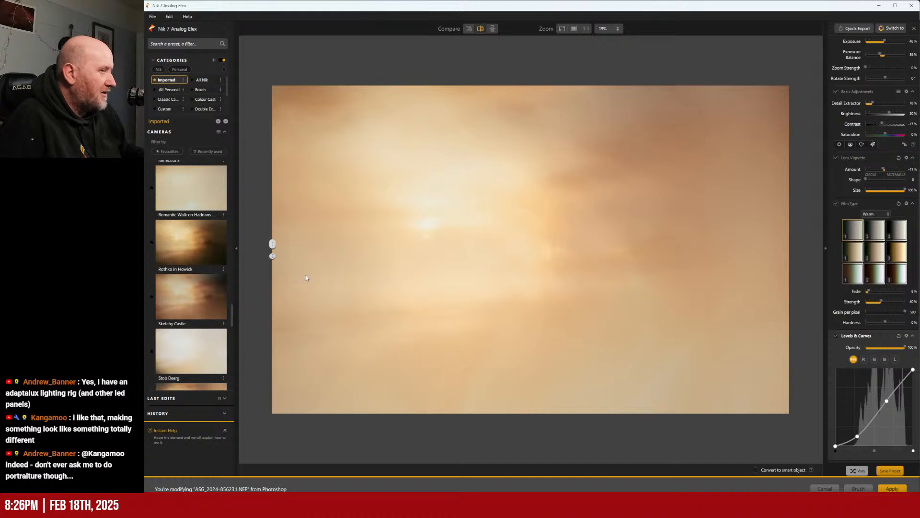
# - Browse the imported camera presets for an alternative look for the image
pyautogui.scroll(3, 194, 278)
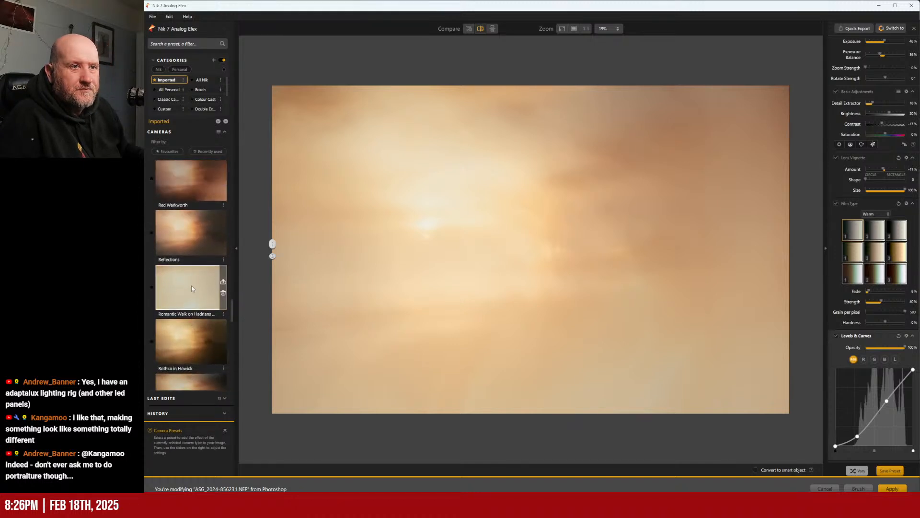
pyautogui.scroll(1, 192, 286)
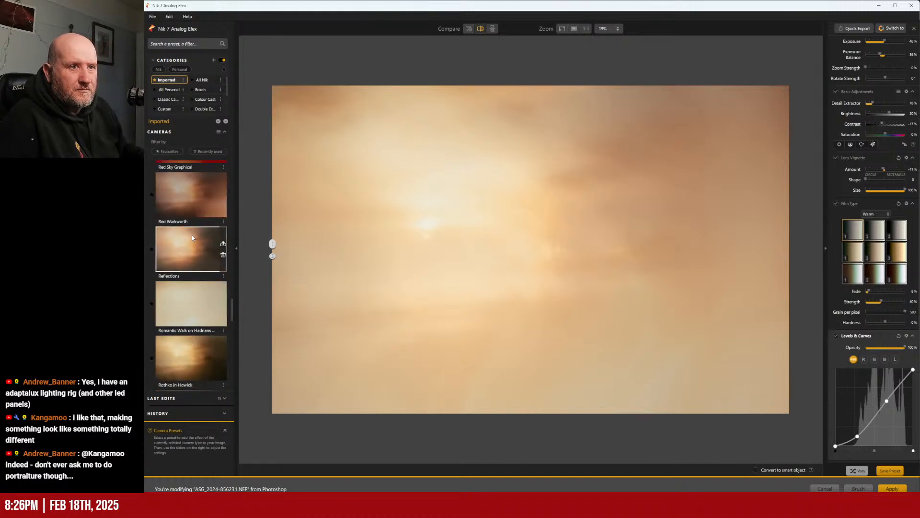
pyautogui.scroll(3, 188, 198)
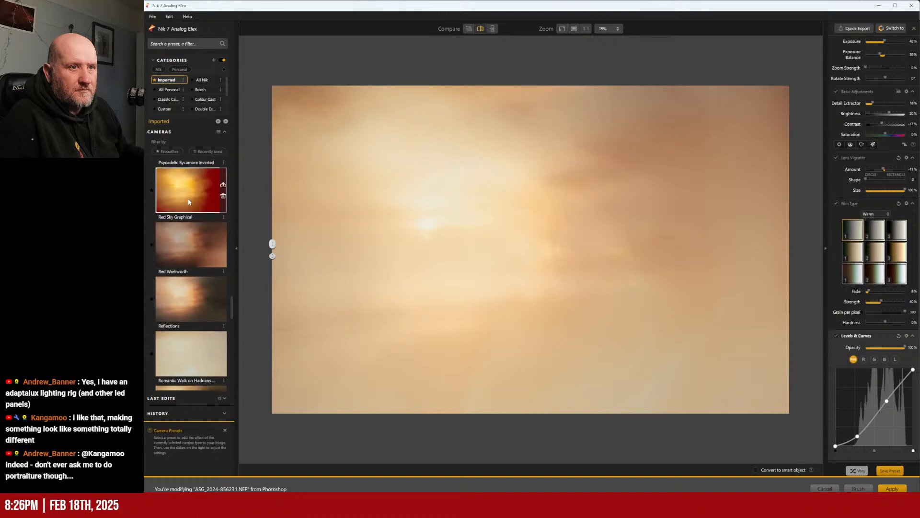
pyautogui.scroll(10, 189, 200)
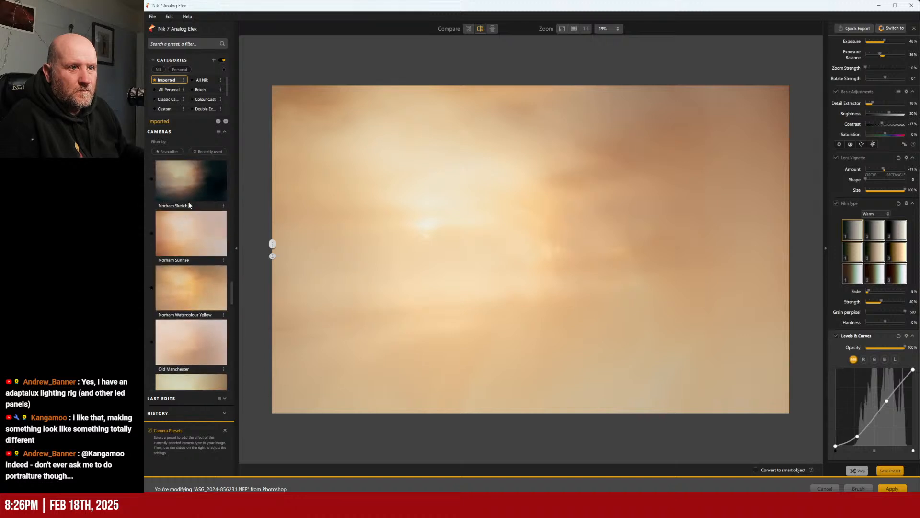
pyautogui.scroll(3, 192, 242)
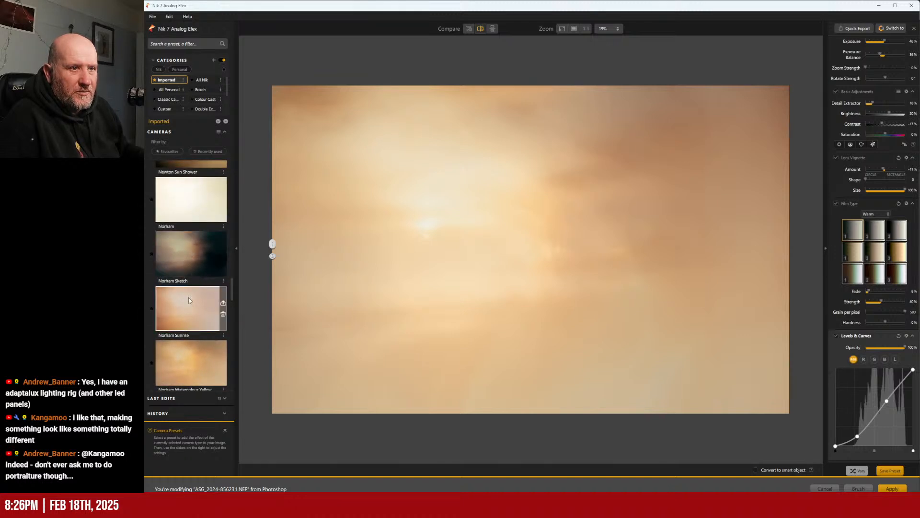
pyautogui.scroll(3, 188, 297)
pyautogui.scroll(2, 188, 297)
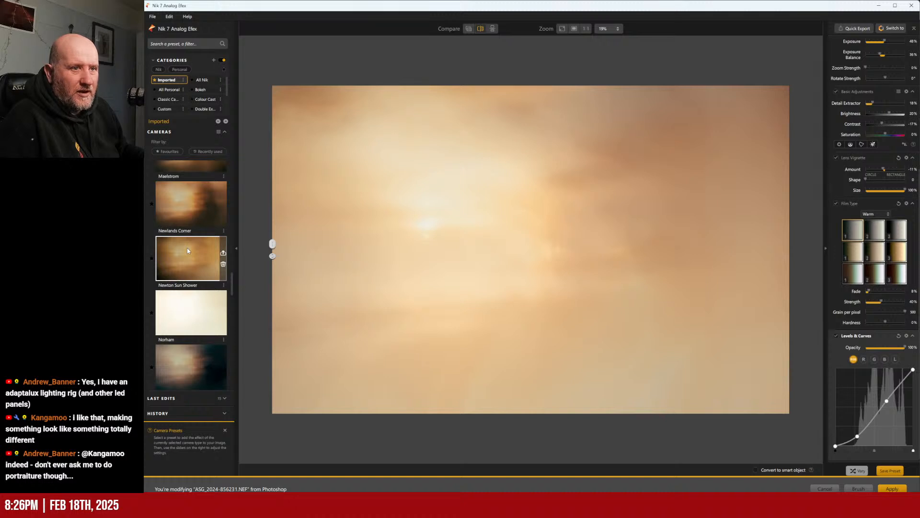
pyautogui.scroll(1, 187, 248)
pyautogui.scroll(2, 188, 254)
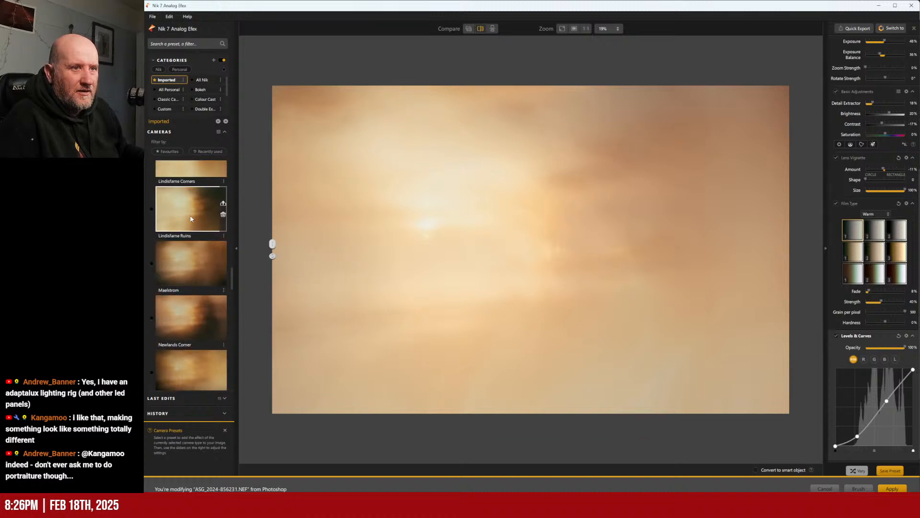
pyautogui.scroll(6, 191, 268)
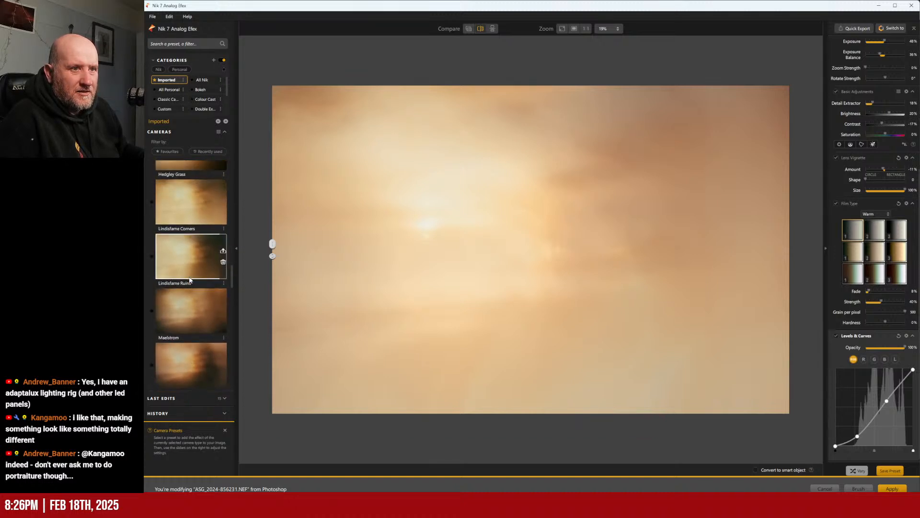
pyautogui.scroll(3, 194, 250)
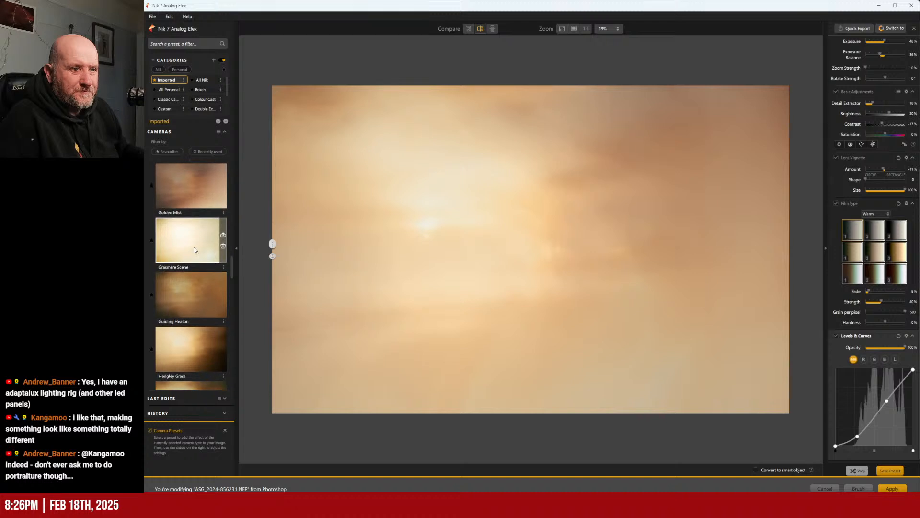
pyautogui.scroll(-10, 194, 250)
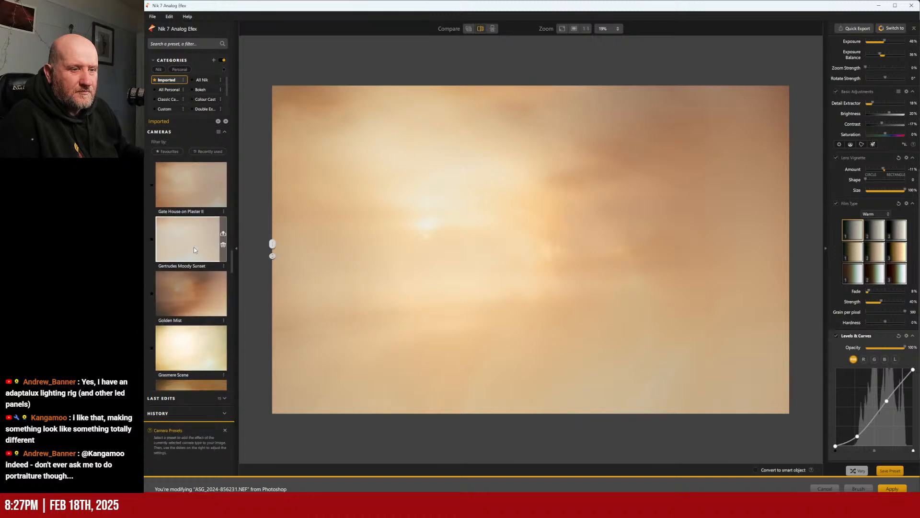
pyautogui.scroll(-8, 193, 250)
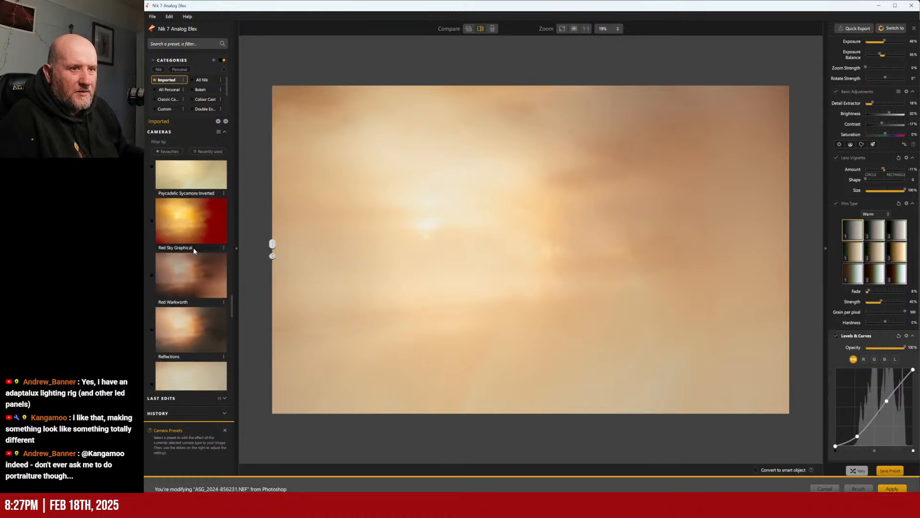
pyautogui.scroll(5, 194, 251)
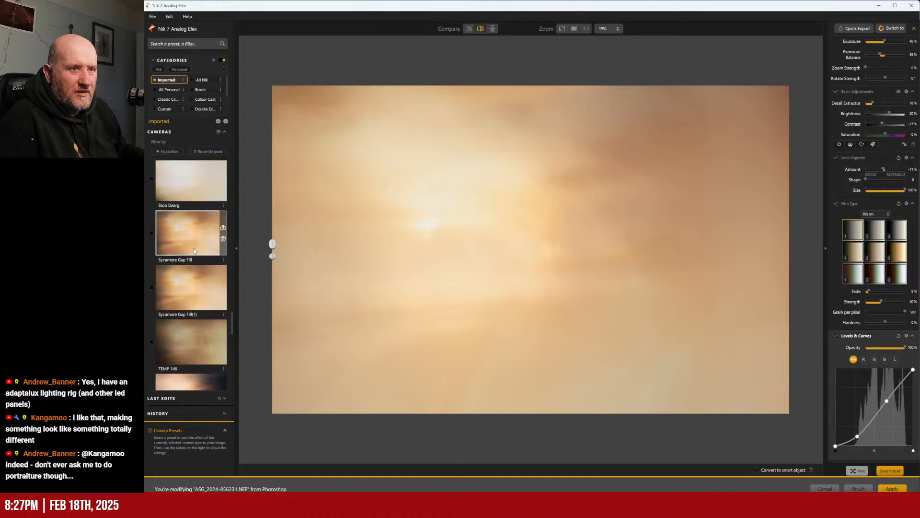
pyautogui.scroll(3, 194, 251)
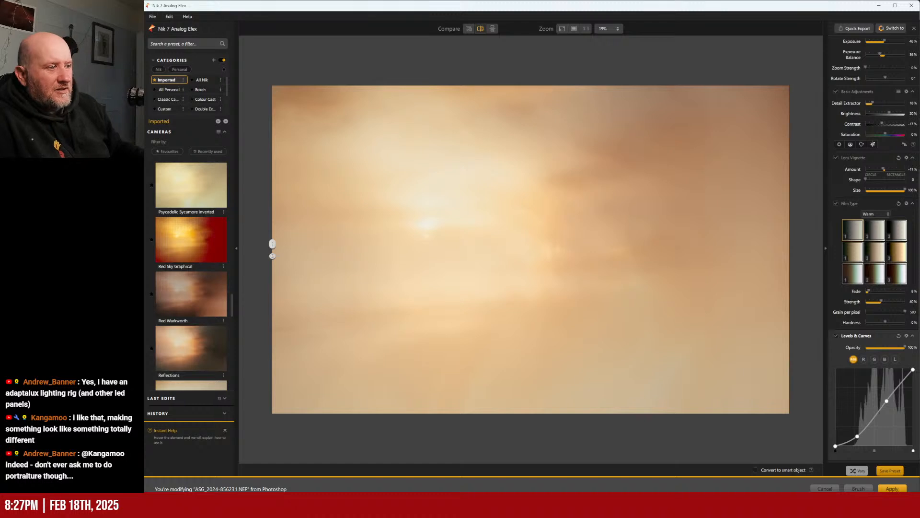
# - Apply the finished Analog Efex look to the photo and hide its resulting layer in Photoshop
pyautogui.click(892, 488)
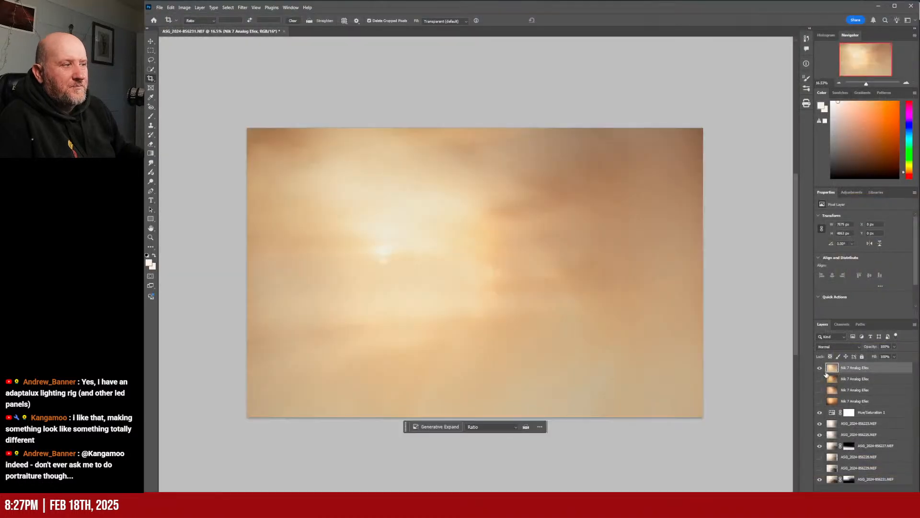
pyautogui.click(820, 368)
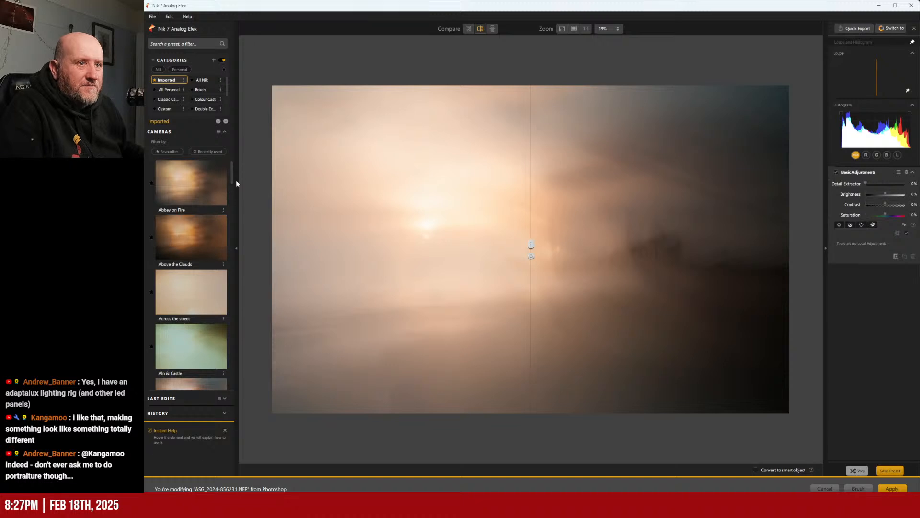
# - In Analog Efex, load the imported Reflections preset and shift the comparison divider to preview the effect across the whole image
pyautogui.moveTo(232, 179); pyautogui.dragTo(234, 312)
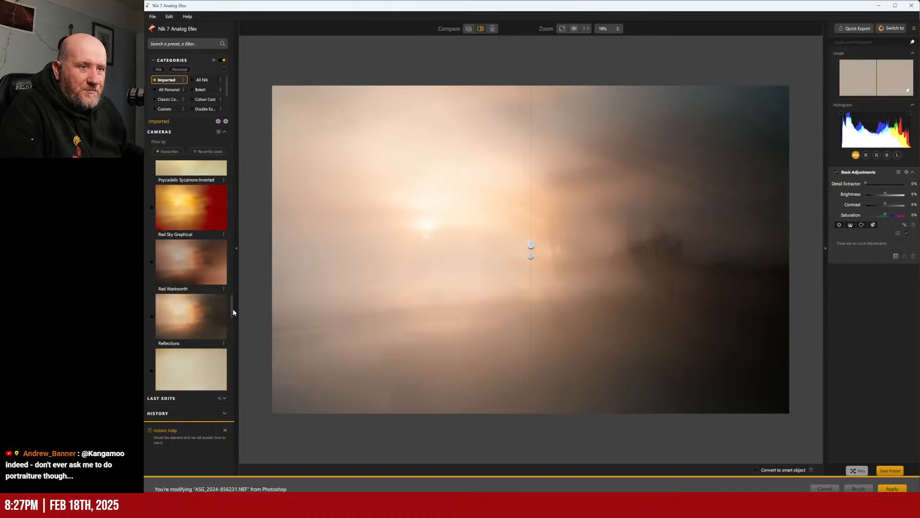
pyautogui.scroll(-1, 234, 312)
pyautogui.click(191, 294)
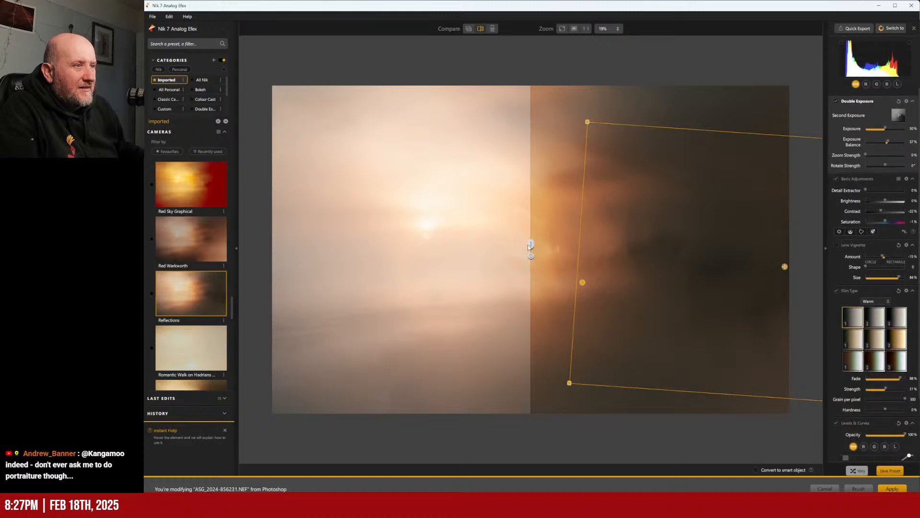
pyautogui.moveTo(529, 247); pyautogui.dragTo(273, 244)
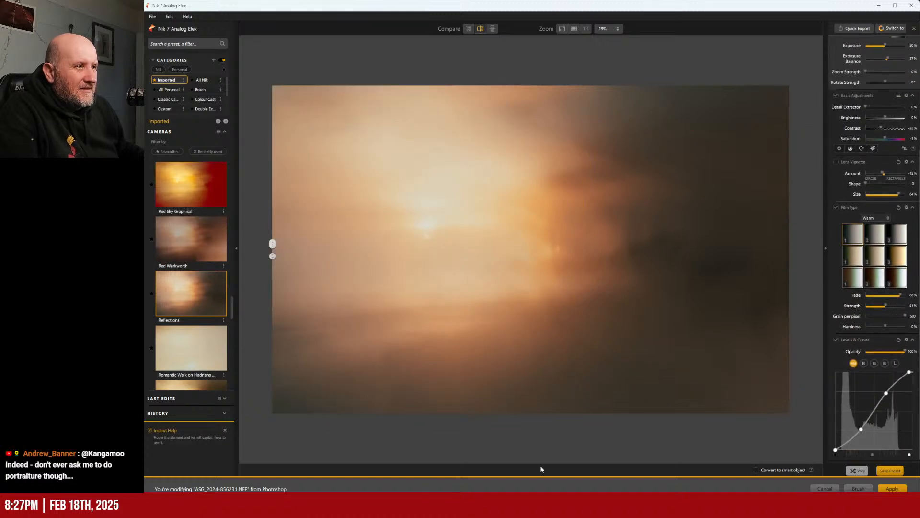
# - Try the imported Rothko in Howick and Red Warkworth presets, and return to the Reflections preset
pyautogui.scroll(-4, 210, 242)
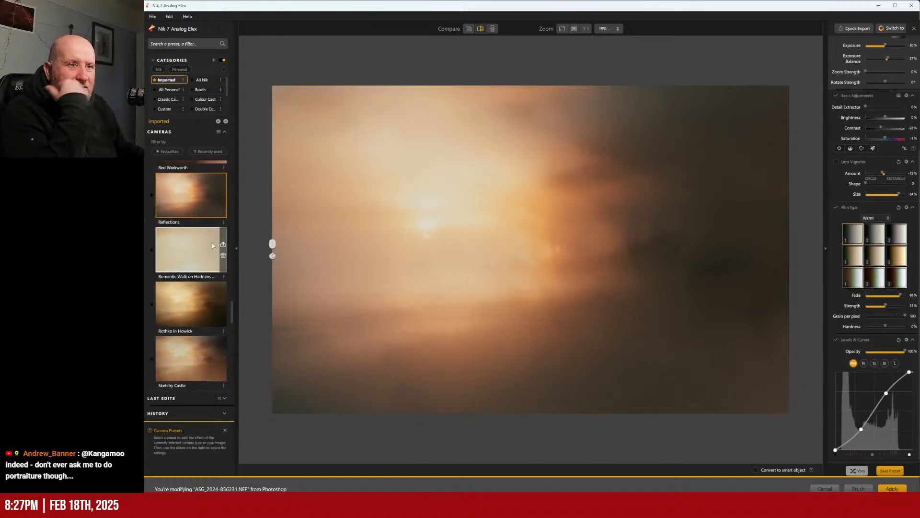
pyautogui.scroll(-3, 212, 245)
pyautogui.click(195, 248)
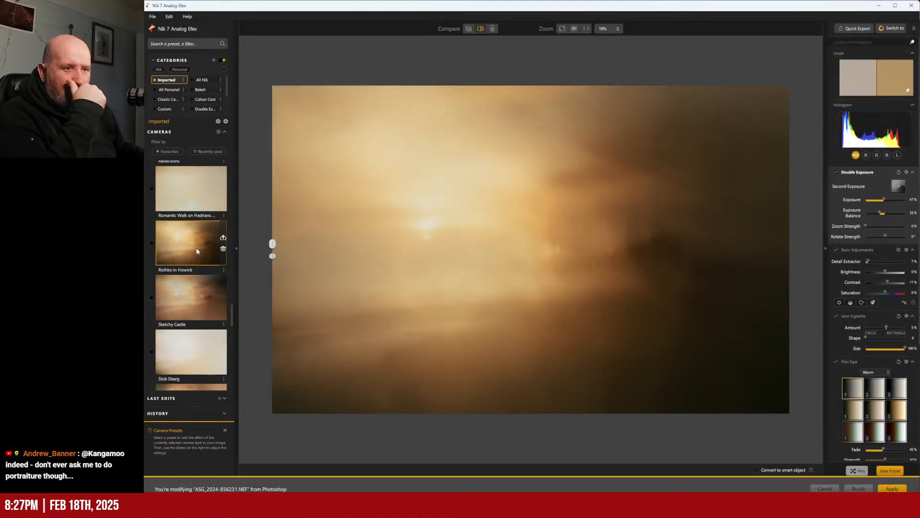
pyautogui.scroll(4, 196, 280)
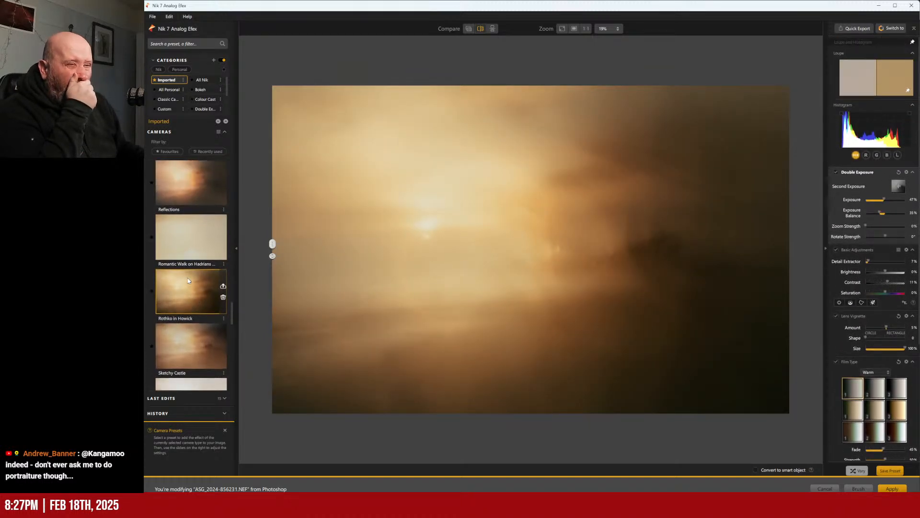
pyautogui.scroll(4, 187, 280)
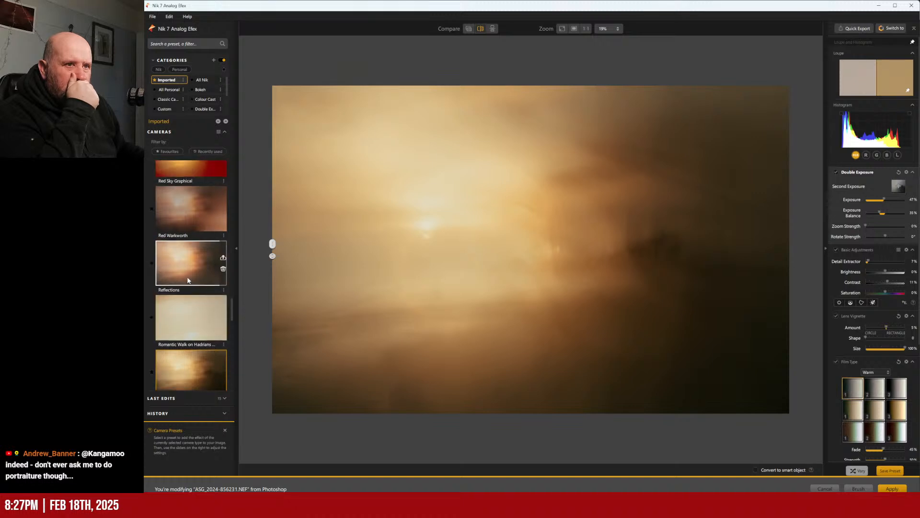
pyautogui.click(187, 243)
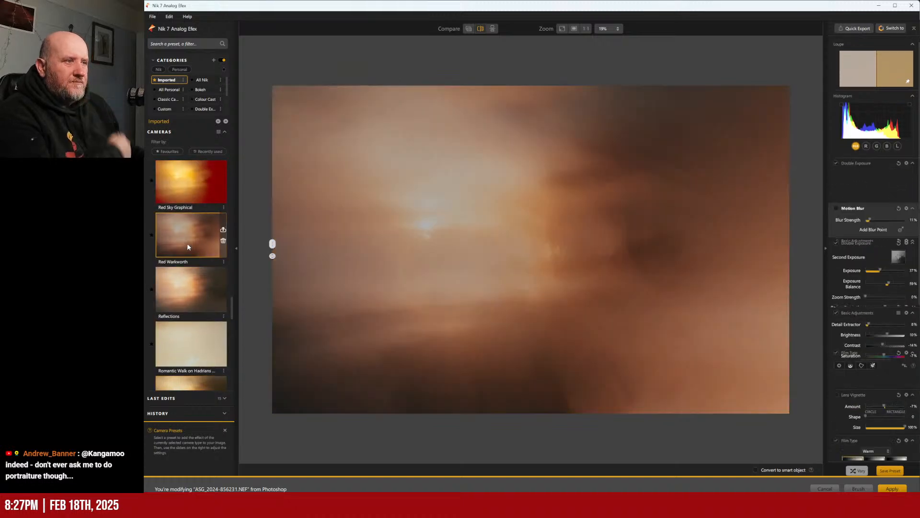
pyautogui.click(189, 296)
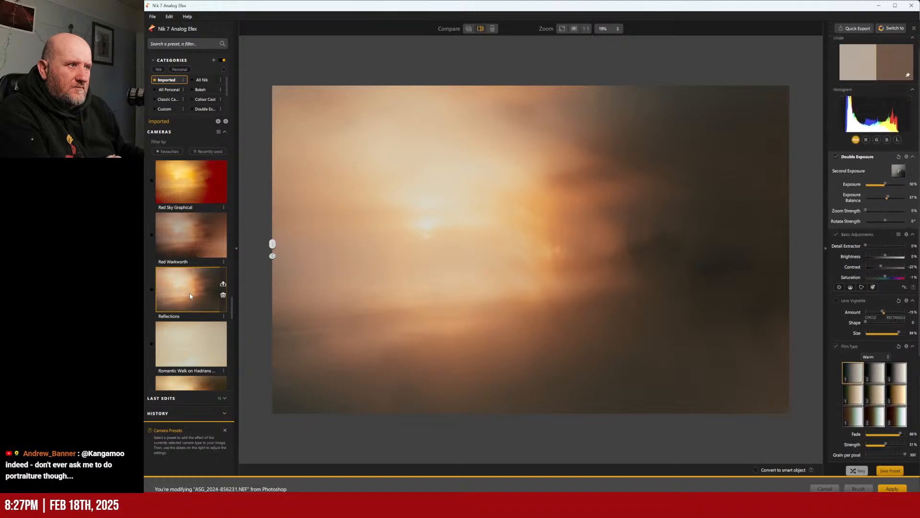
# - Set the Warm film type's Fade to 0% and Strength to 36%, comparing the image with the filter on and off
pyautogui.click(836, 361)
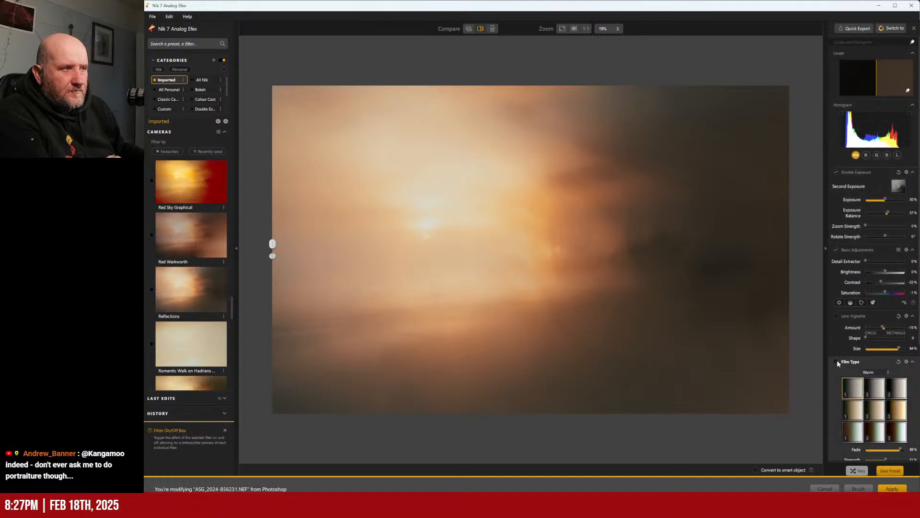
pyautogui.click(836, 361)
pyautogui.scroll(-2, 878, 361)
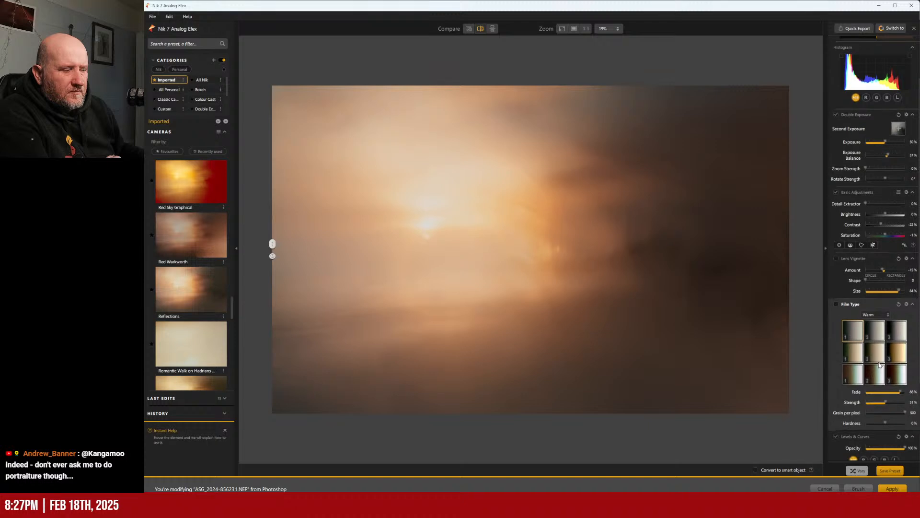
pyautogui.moveTo(901, 393); pyautogui.dragTo(843, 398)
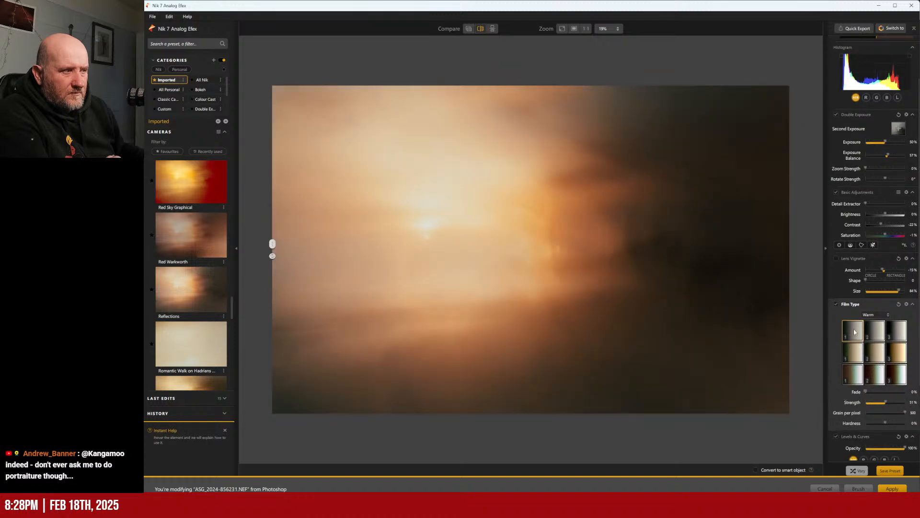
pyautogui.click(838, 304)
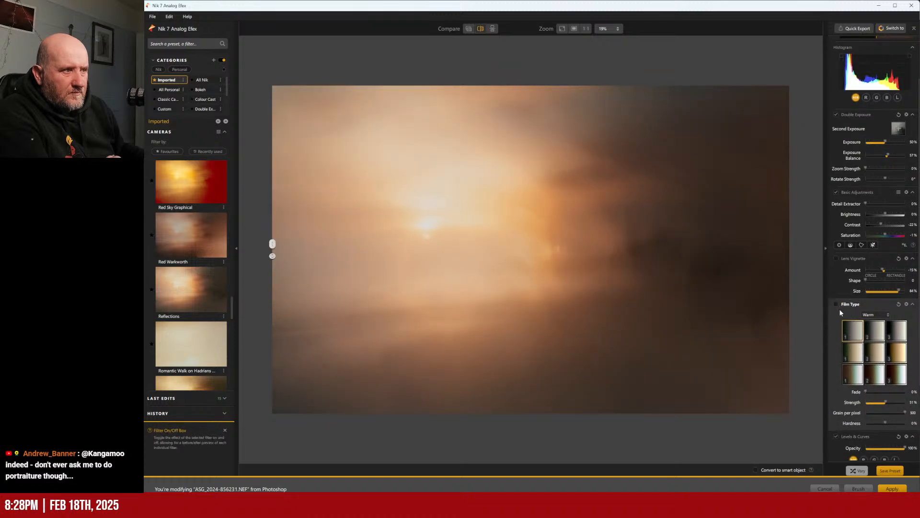
pyautogui.click(838, 303)
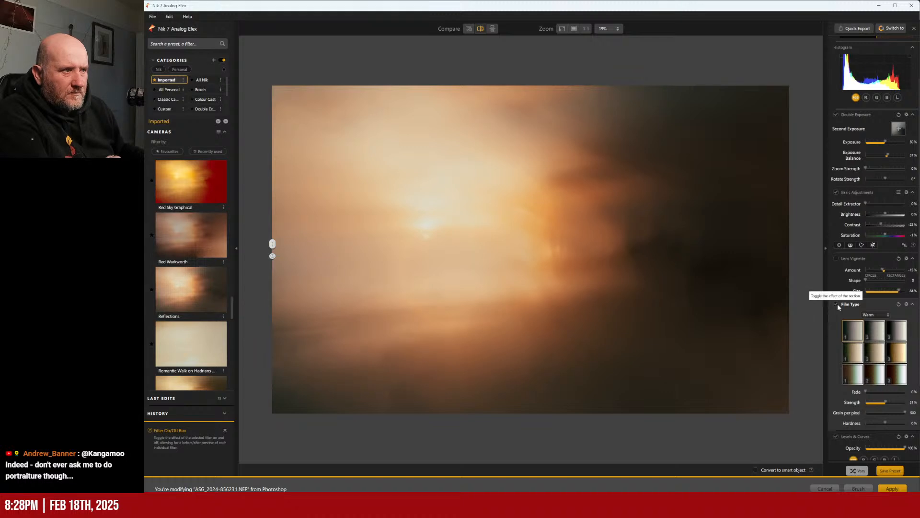
pyautogui.click(837, 303)
pyautogui.click(837, 303)
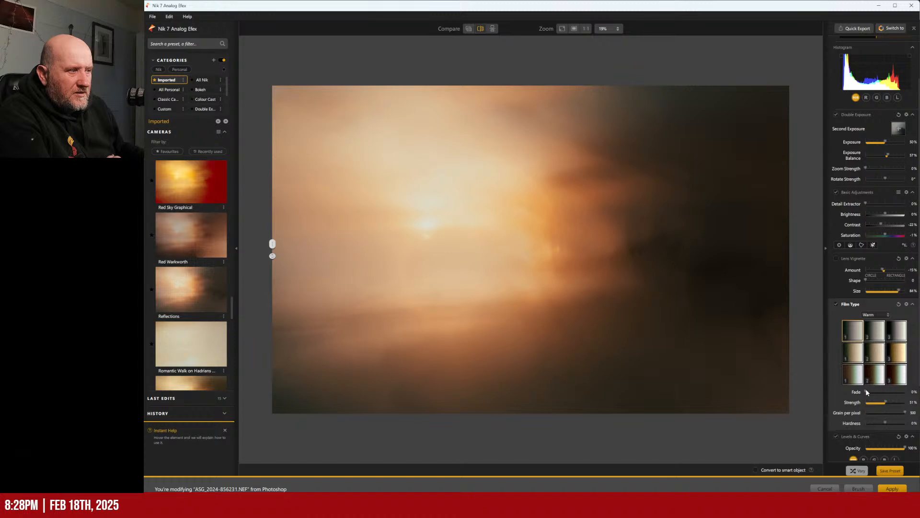
pyautogui.moveTo(866, 392); pyautogui.dragTo(878, 407)
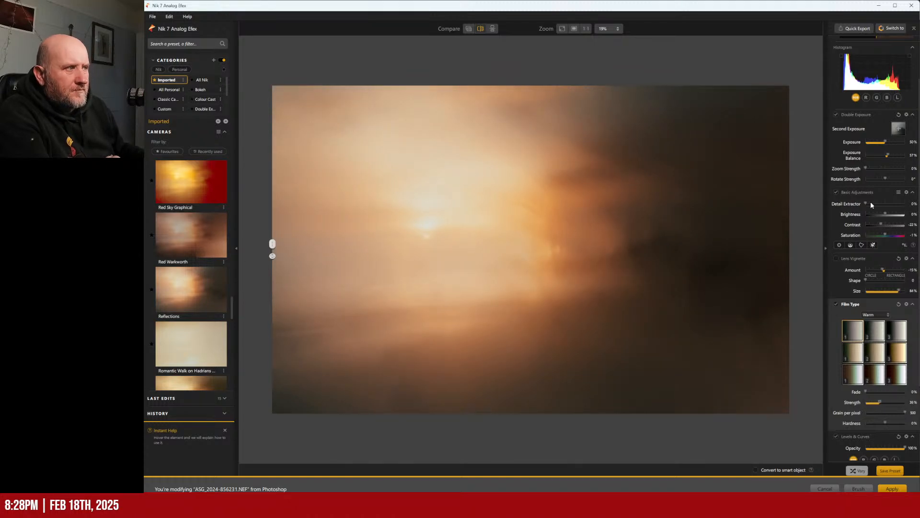
# - Set Brightness to 6% and Contrast to -48% in the Basic Adjustments, and make Double Exposure the active filter
pyautogui.click(880, 223)
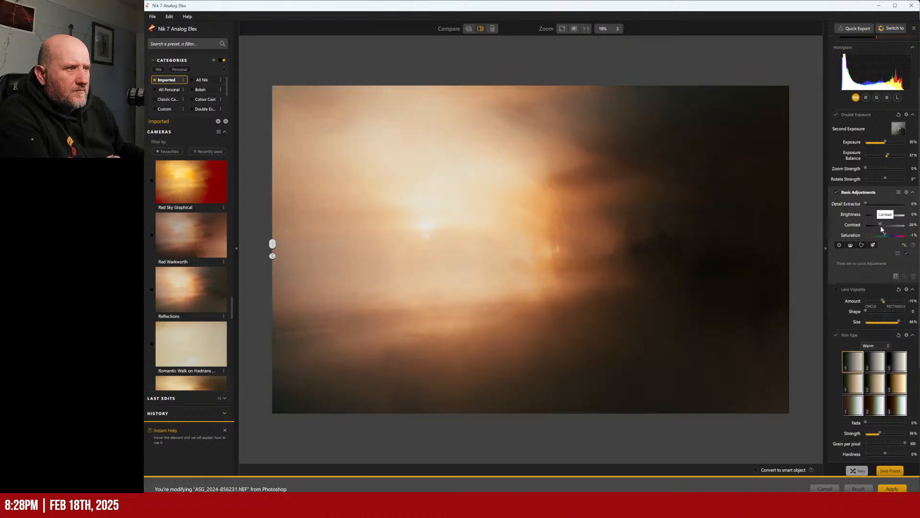
pyautogui.moveTo(881, 225); pyautogui.dragTo(855, 204)
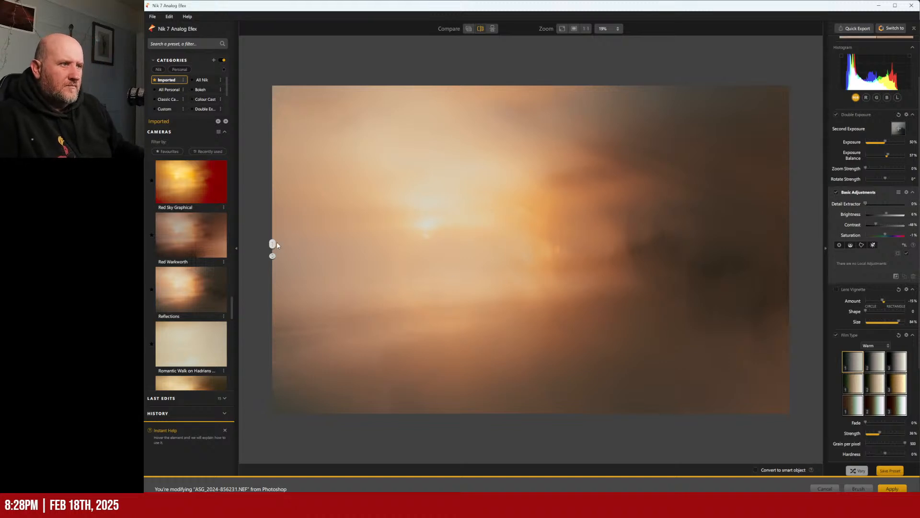
pyautogui.moveTo(277, 241); pyautogui.dragTo(213, 214)
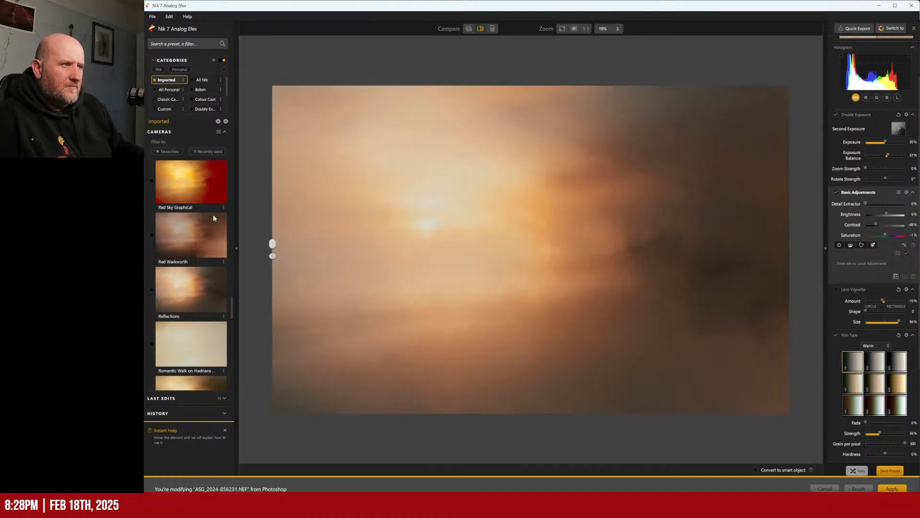
pyautogui.click(865, 129)
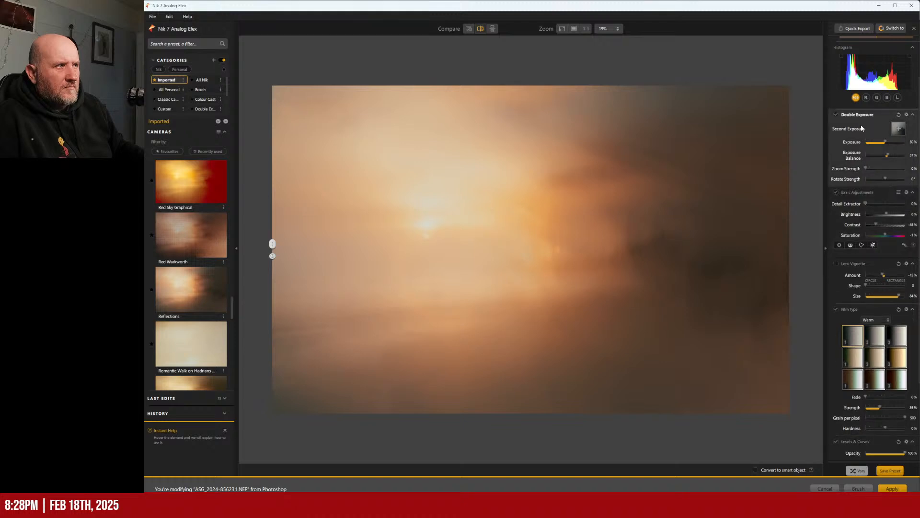
# - Reposition the second exposure toward the image centre and turn on the Lens Vignette
pyautogui.moveTo(784, 266); pyautogui.dragTo(709, 261)
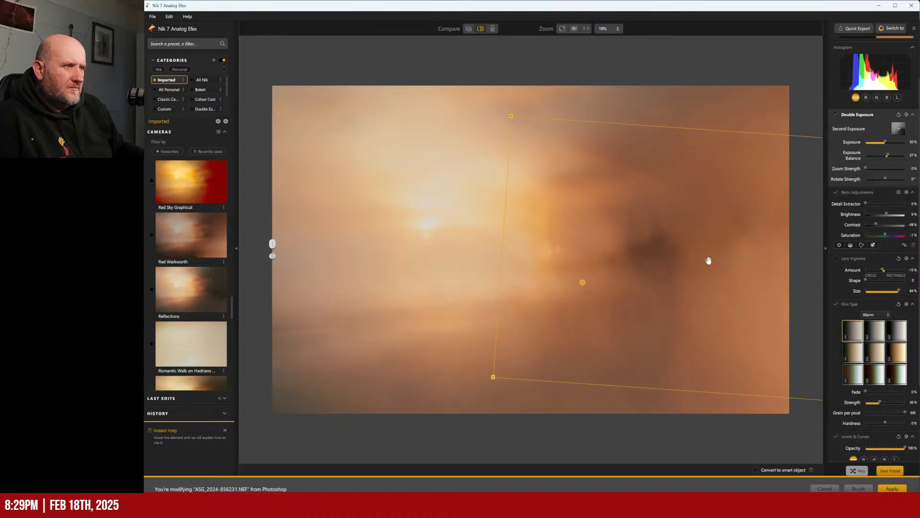
pyautogui.click(836, 258)
pyautogui.click(836, 258)
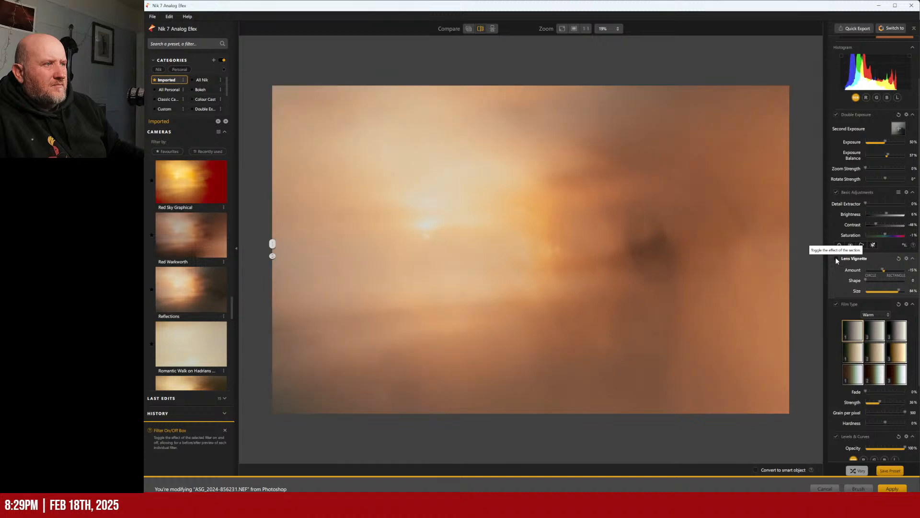
pyautogui.click(835, 258)
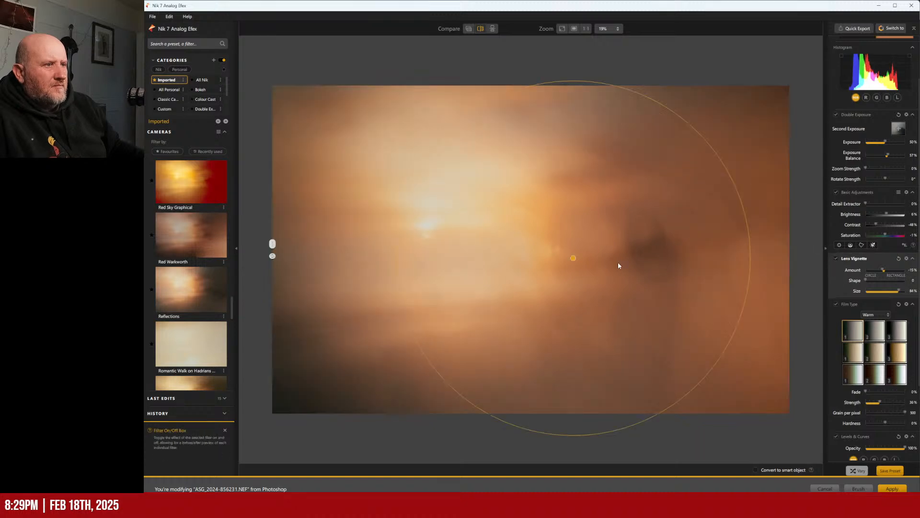
# - Centre the Lens Vignette just below the middle of the image, with Amount 4% and Shape 100
pyautogui.moveTo(575, 261); pyautogui.dragTo(528, 260)
pyautogui.moveTo(884, 269)
pyautogui.mouseDown()
pyautogui.moveTo(899, 270)
pyautogui.moveTo(887, 271)
pyautogui.mouseUp()
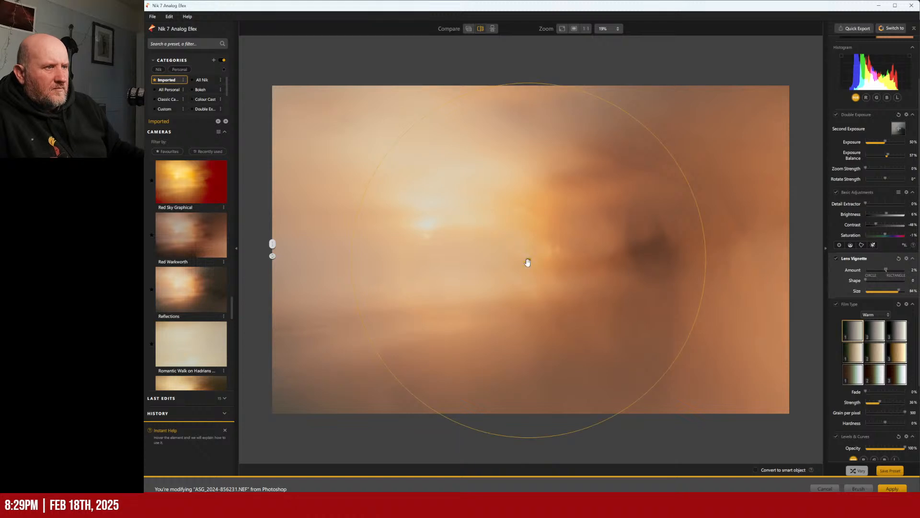
pyautogui.moveTo(528, 260); pyautogui.dragTo(511, 303)
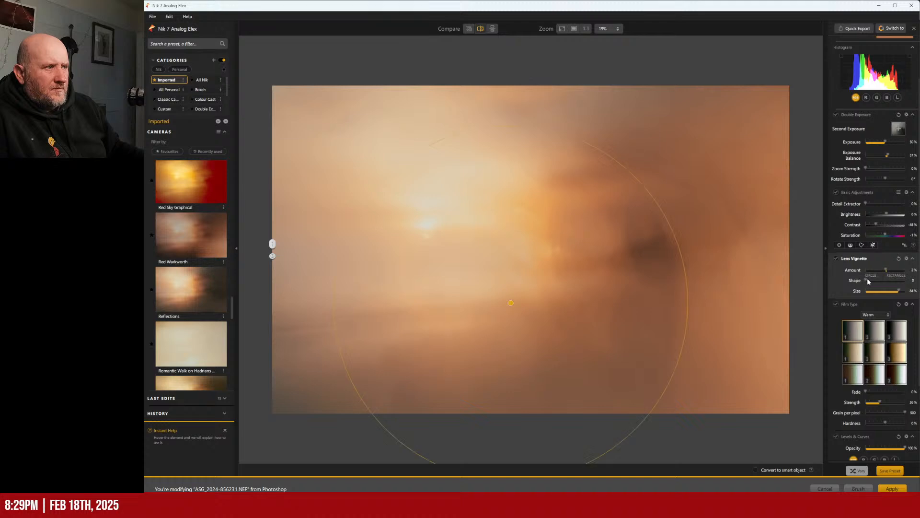
pyautogui.moveTo(865, 281); pyautogui.dragTo(905, 280)
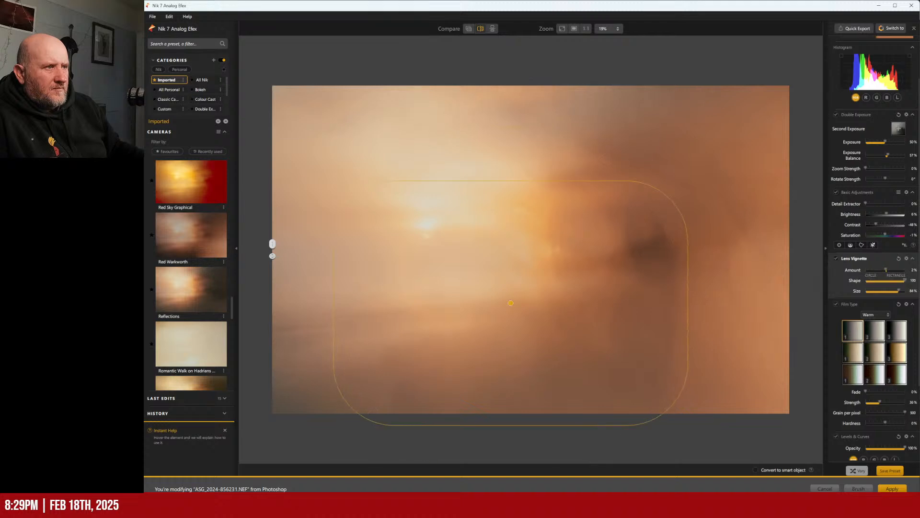
pyautogui.click(886, 271)
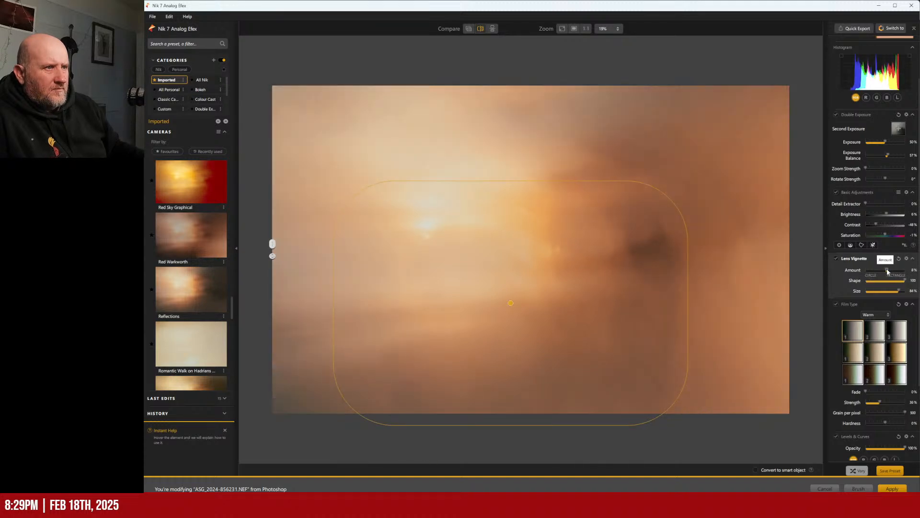
pyautogui.moveTo(887, 271); pyautogui.dragTo(886, 271)
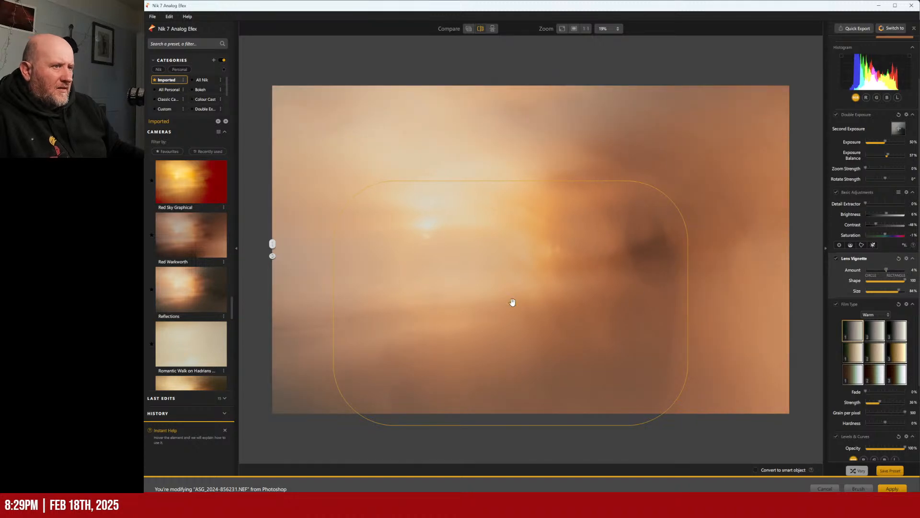
pyautogui.moveTo(512, 302); pyautogui.dragTo(516, 268)
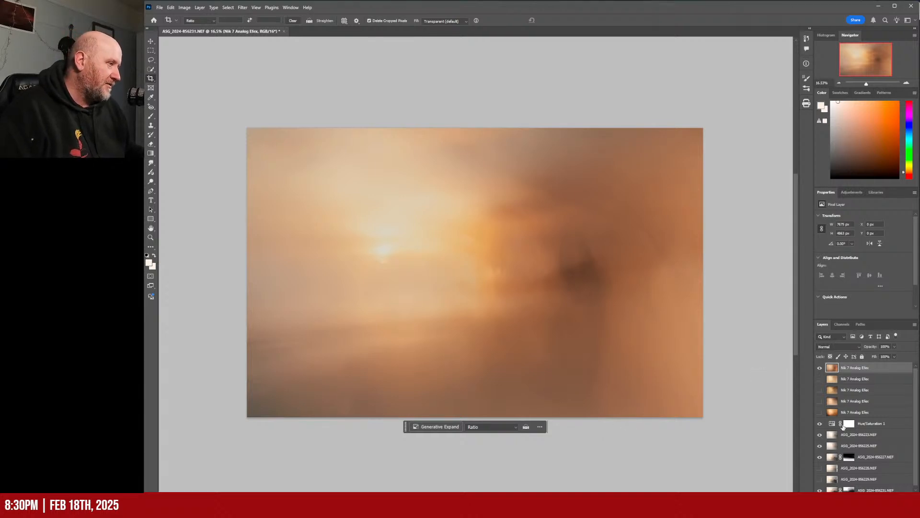
# - Group the Hue/Saturation and source photo layers, and switch visibility from the group to all five Analog Efex layers
pyautogui.scroll(-1, 842, 425)
pyautogui.click(863, 424)
pyautogui.keyDown('shift'); pyautogui.click(877, 488); pyautogui.keyUp('shift')
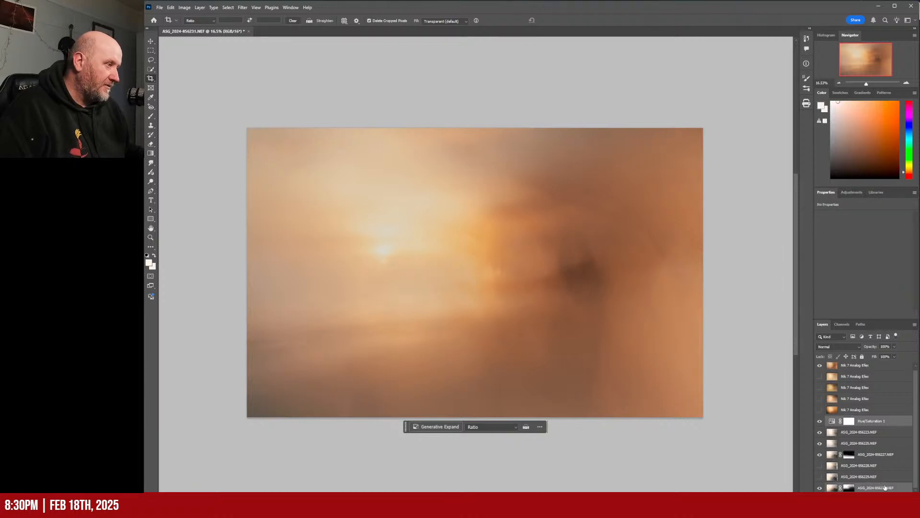
pyautogui.click(885, 487)
pyautogui.keyDown('shift'); pyautogui.click(883, 422); pyautogui.keyUp('shift')
pyautogui.moveTo(883, 423); pyautogui.dragTo(884, 460)
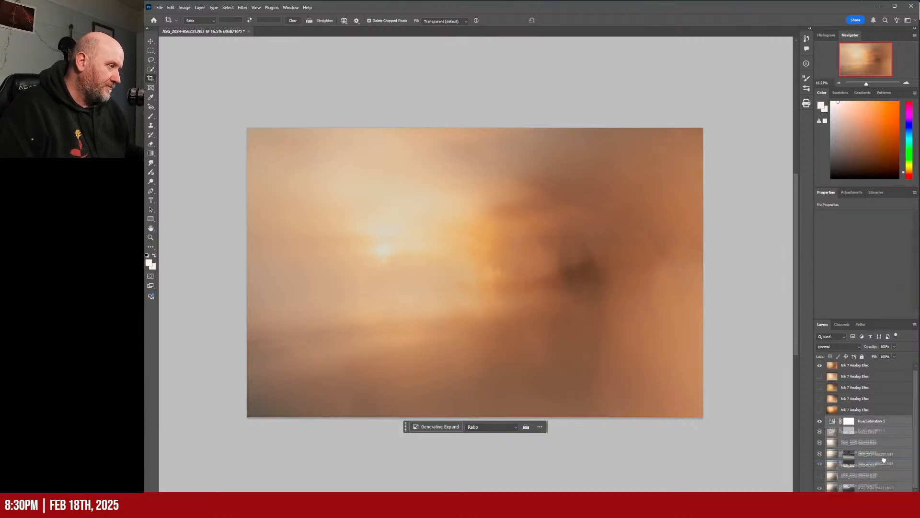
pyautogui.hotkey('ctrl', 'g')
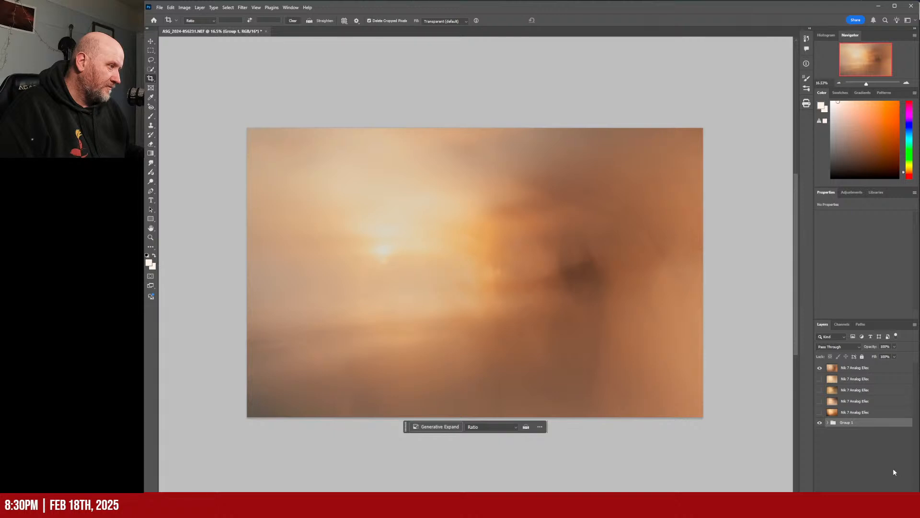
pyautogui.click(824, 422)
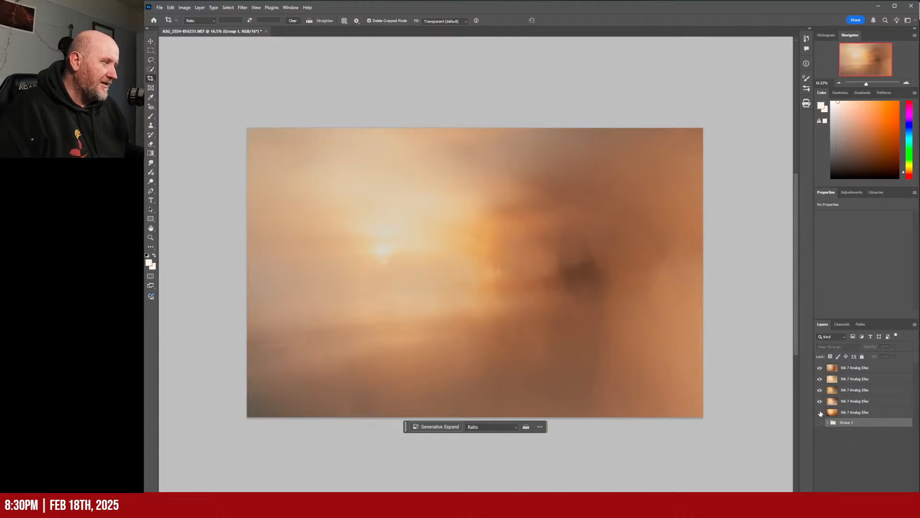
# - Preview other blend modes, such as Saturation, on all five Analog Efex layers together
pyautogui.click(858, 367)
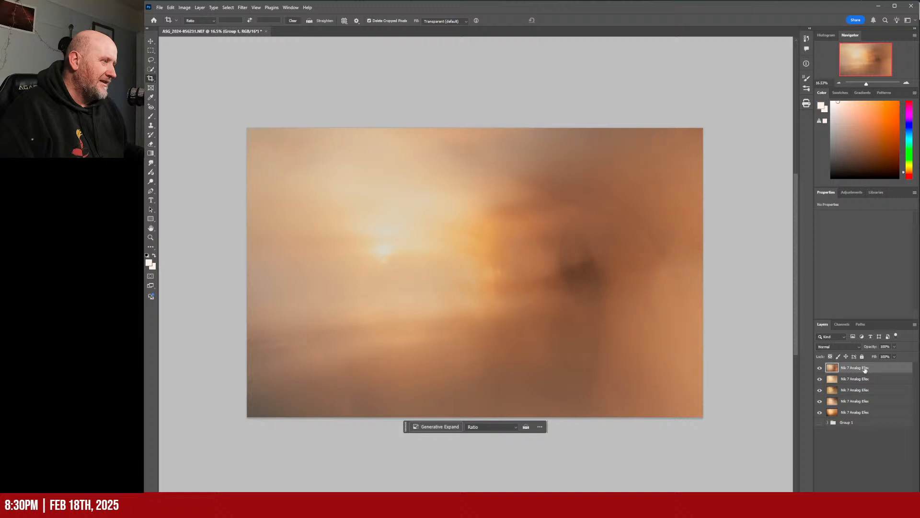
pyautogui.keyDown('shift'); pyautogui.click(870, 412); pyautogui.keyUp('shift')
pyautogui.click(841, 346)
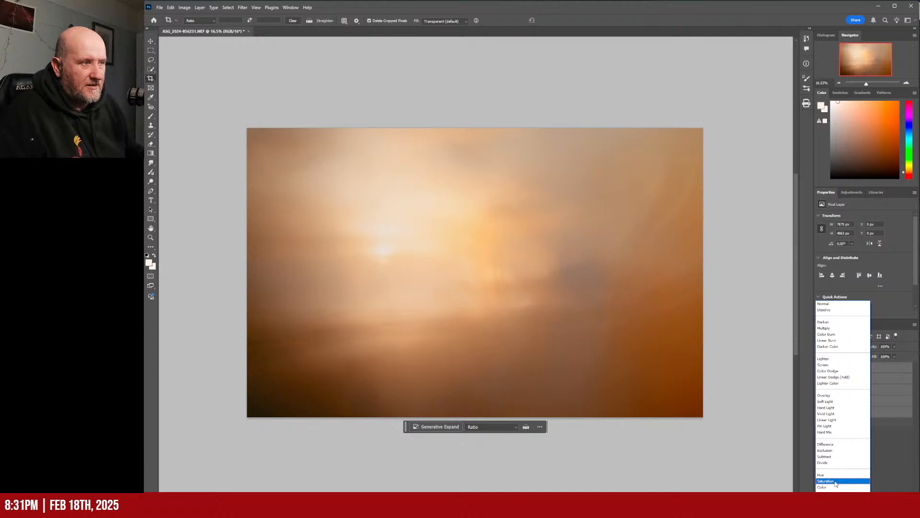
pyautogui.click(871, 434)
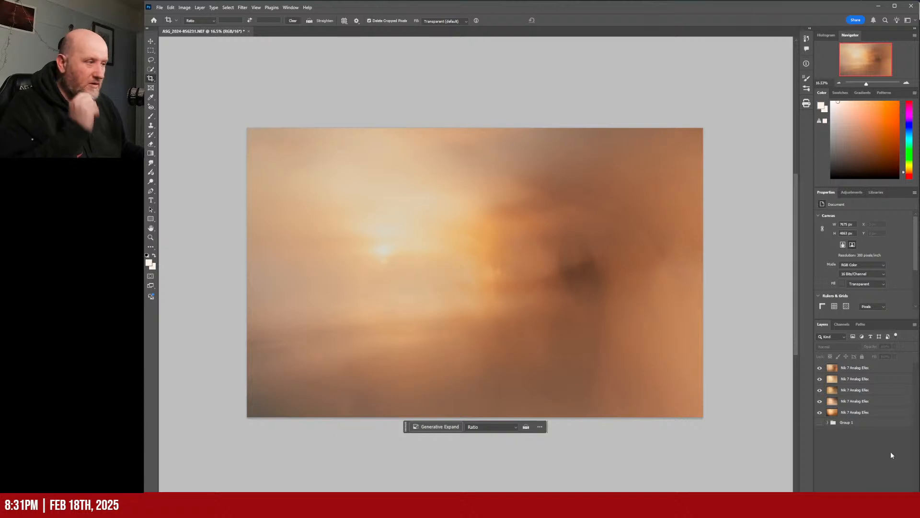
# - Delete the unused ASG_2024-856228.NEF and ASG_2024-856229.NEF layers from the group of source photos
pyautogui.click(830, 424)
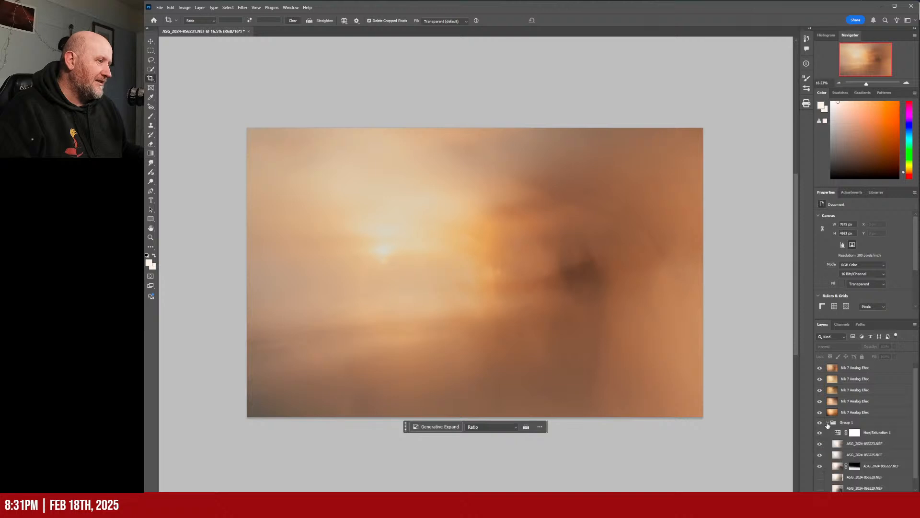
pyautogui.scroll(-1, 877, 365)
pyautogui.click(876, 466)
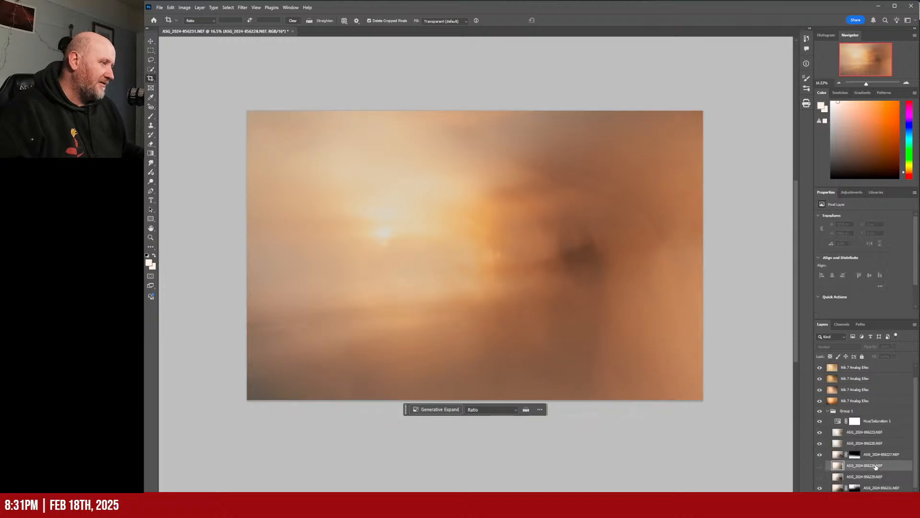
pyautogui.keyDown('shift'); pyautogui.click(880, 478); pyautogui.keyUp('shift')
pyautogui.moveTo(881, 479); pyautogui.dragTo(906, 501)
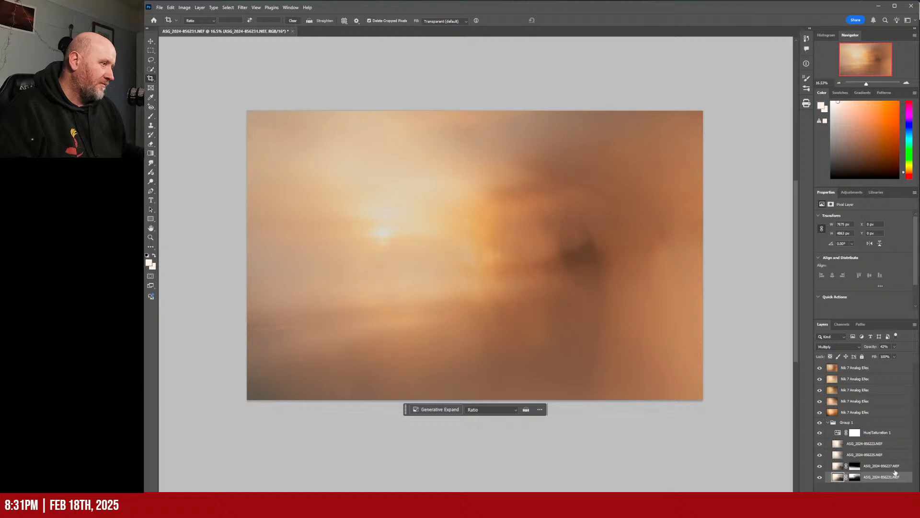
pyautogui.click(880, 490)
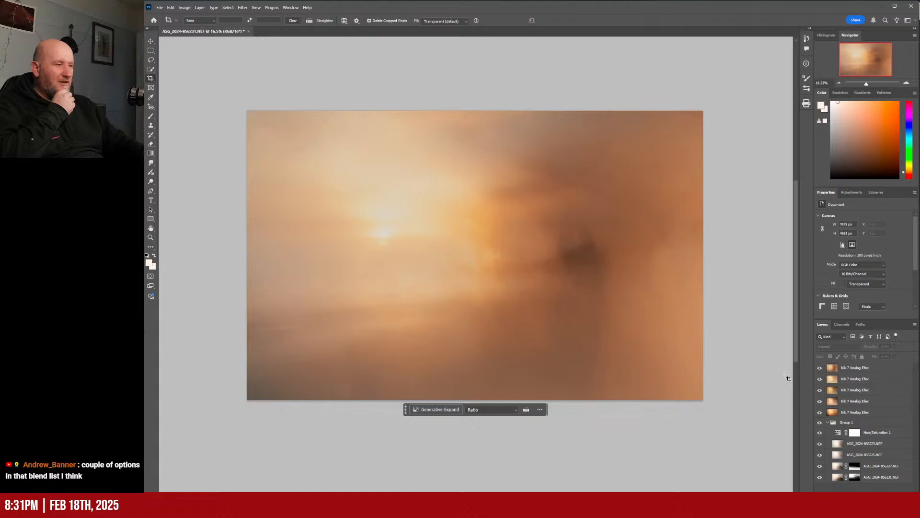
# - Compare the five Analog Efex versions and the original group by hiding the layers one at a time from the top
pyautogui.click(820, 368)
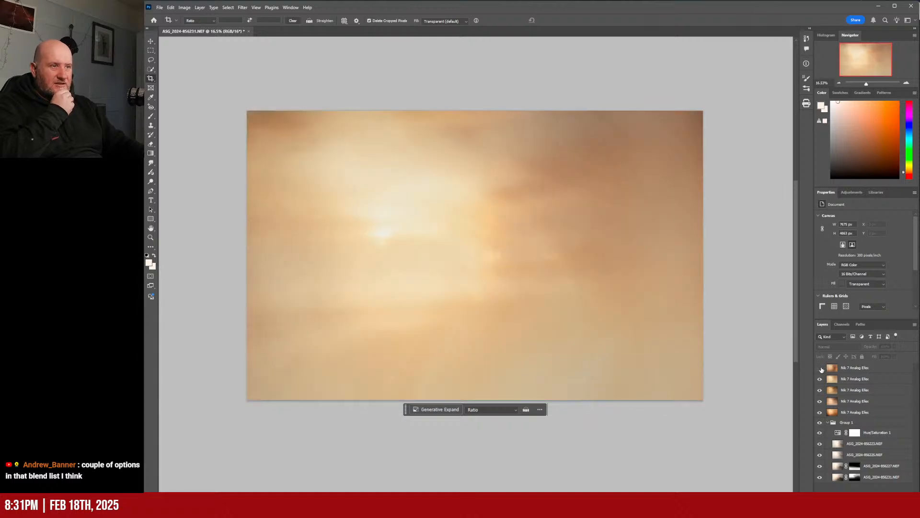
pyautogui.click(820, 379)
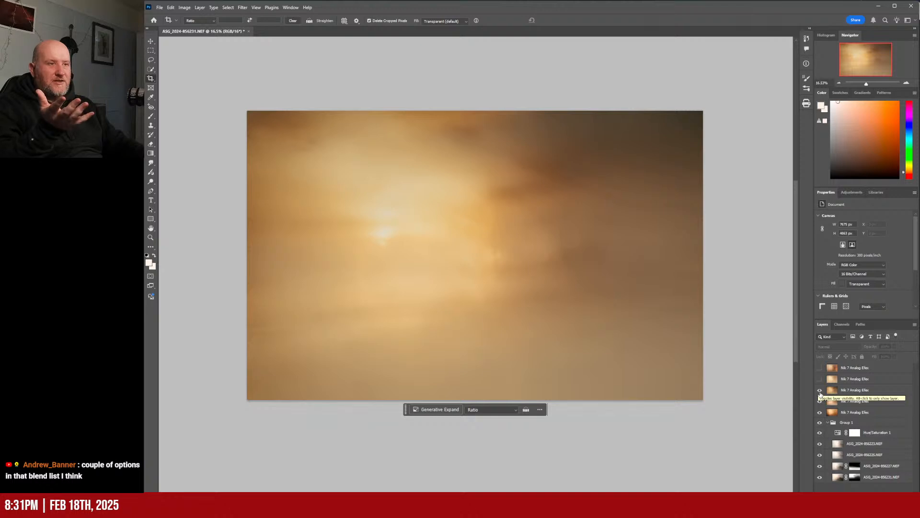
pyautogui.click(819, 391)
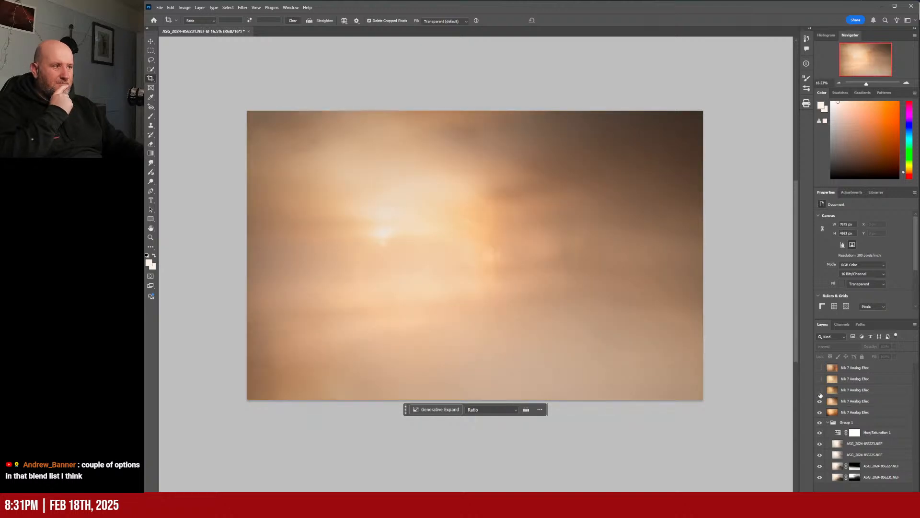
pyautogui.click(819, 402)
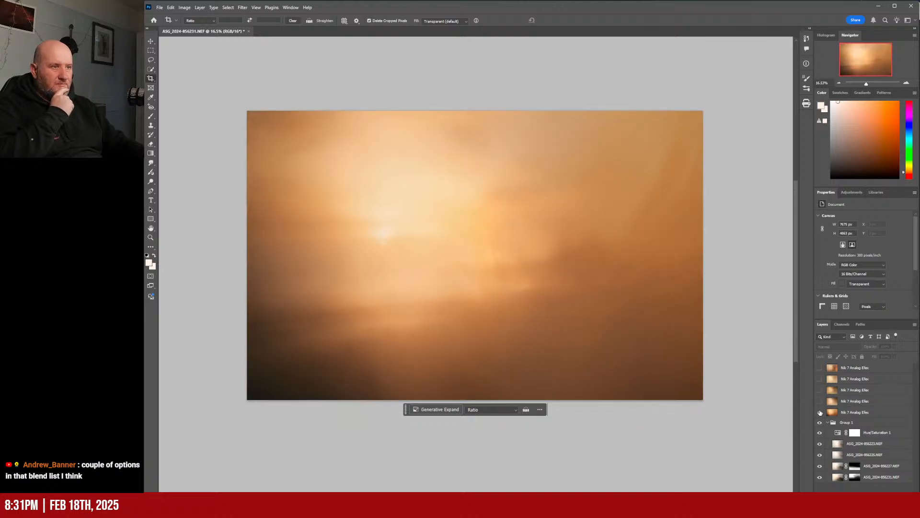
pyautogui.click(819, 413)
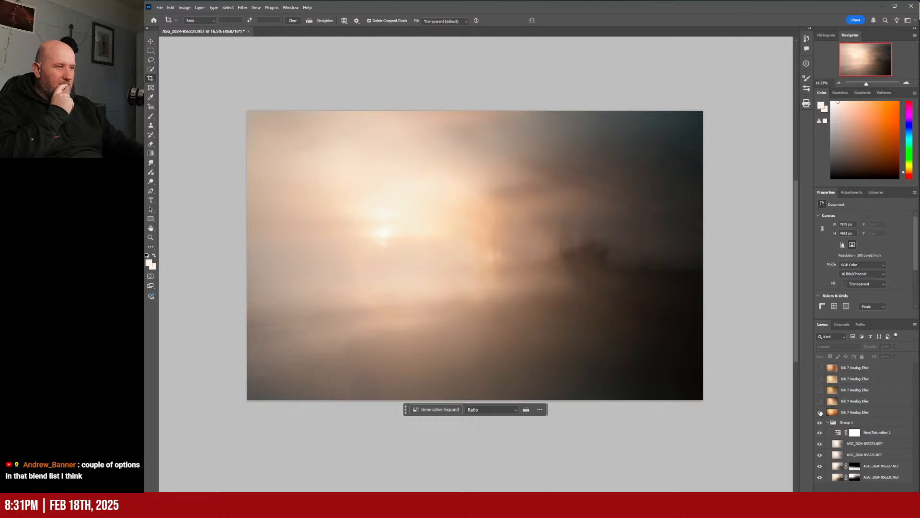
pyautogui.click(819, 412)
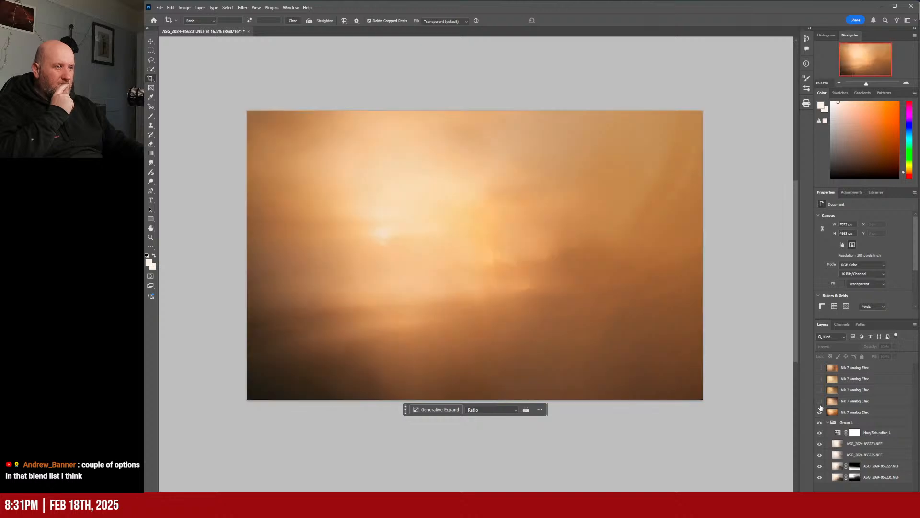
# - Compare the two uppermost Analog Efex versions with the original image, and show all five layers again
pyautogui.click(820, 379)
pyautogui.click(820, 367)
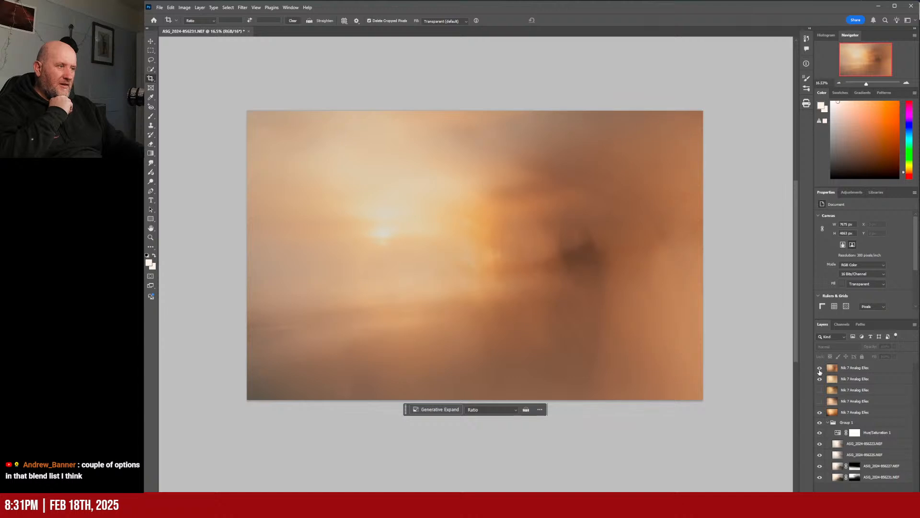
pyautogui.click(820, 368)
pyautogui.click(820, 379)
pyautogui.click(819, 412)
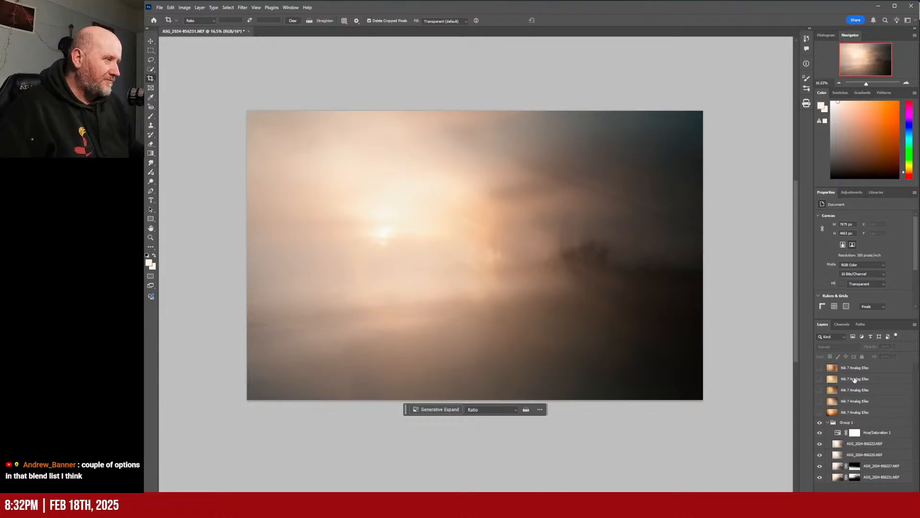
pyautogui.moveTo(818, 370); pyautogui.dragTo(820, 419)
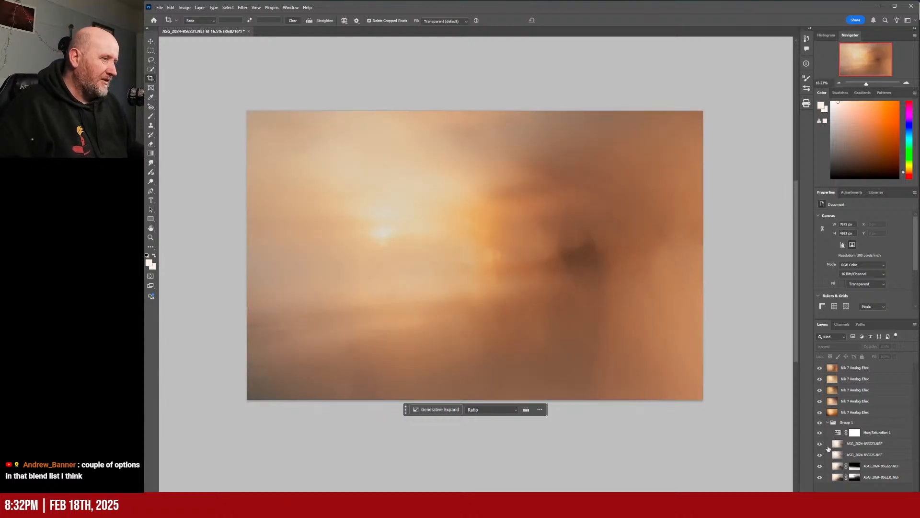
pyautogui.click(886, 368)
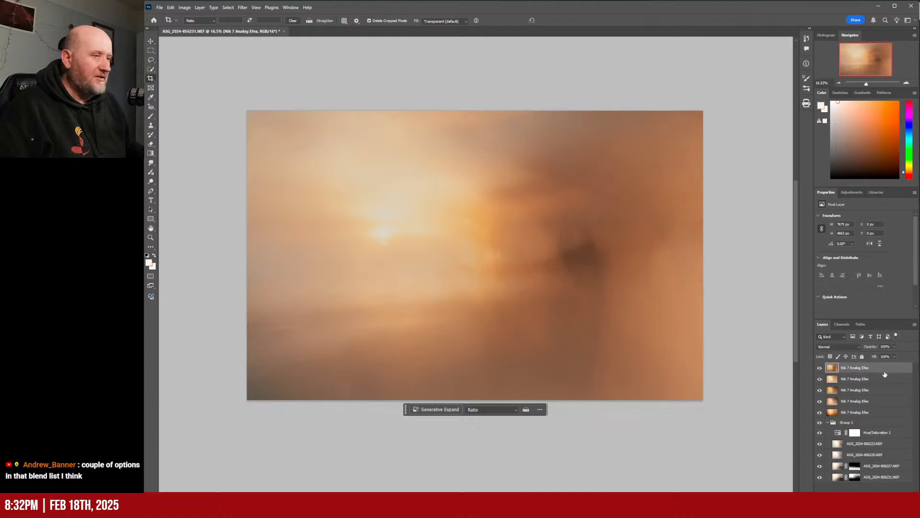
pyautogui.click(159, 8)
pyautogui.click(213, 88)
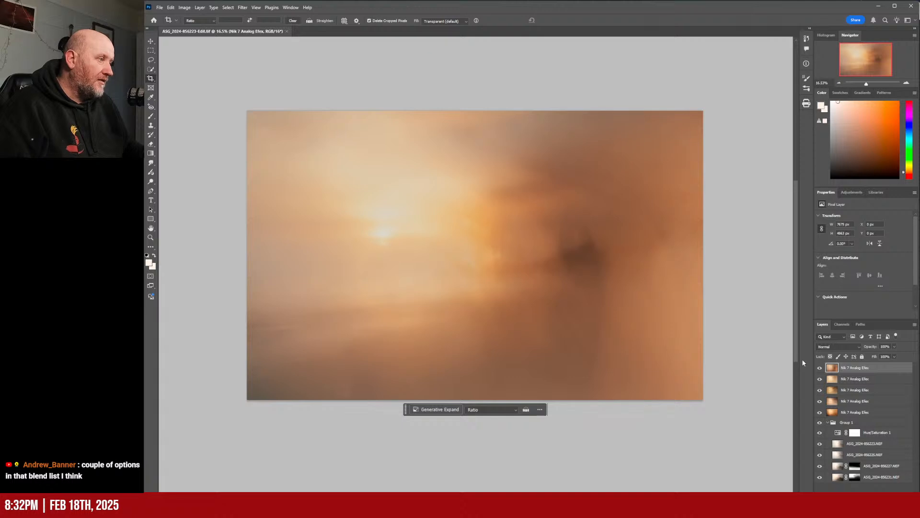
# - Hide the topmost Analog Efex layer and flatten the image to the second version
pyautogui.click(818, 368)
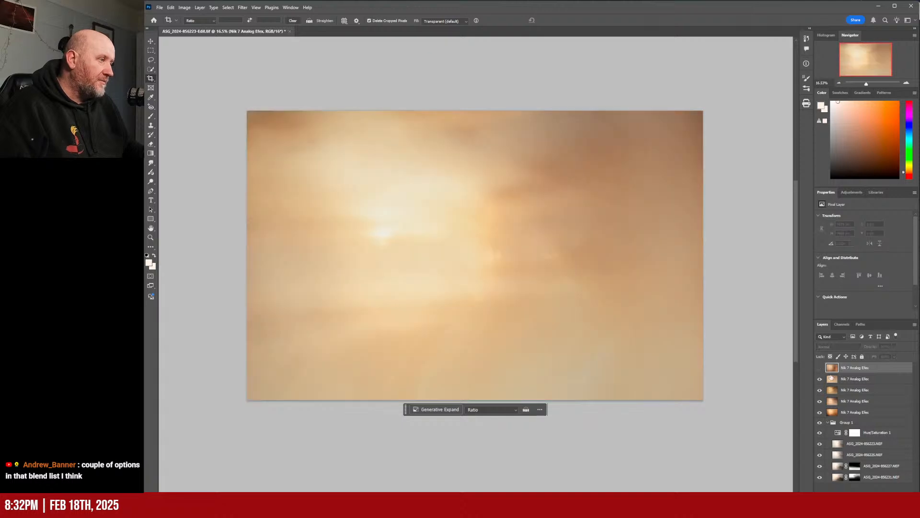
pyautogui.click(915, 324)
pyautogui.click(869, 170)
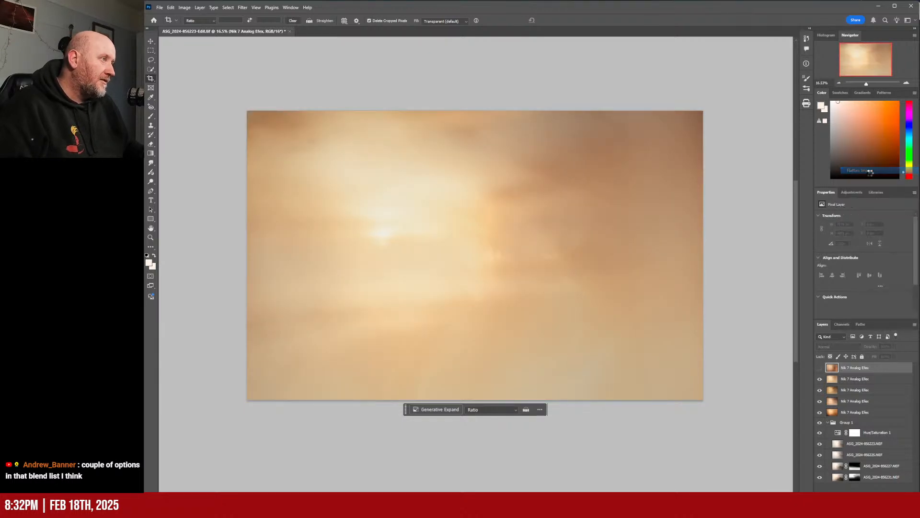
pyautogui.click(160, 8)
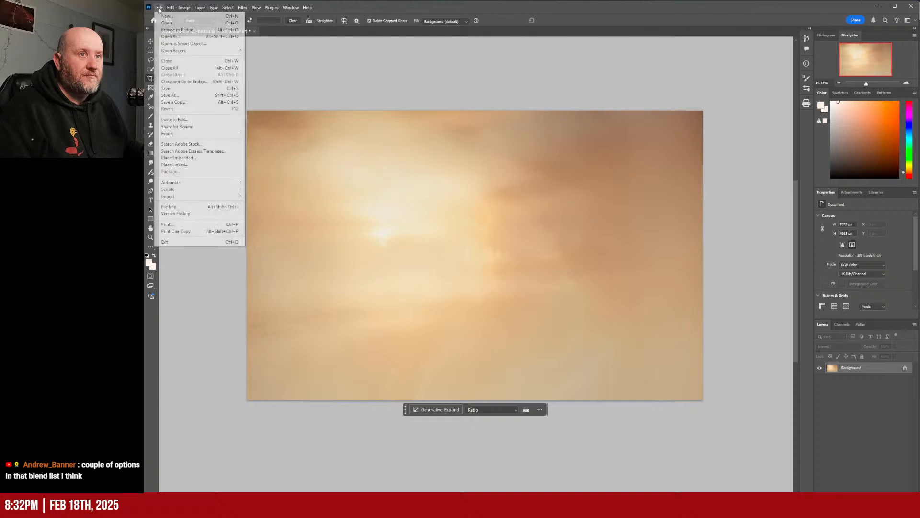
pyautogui.click(173, 95)
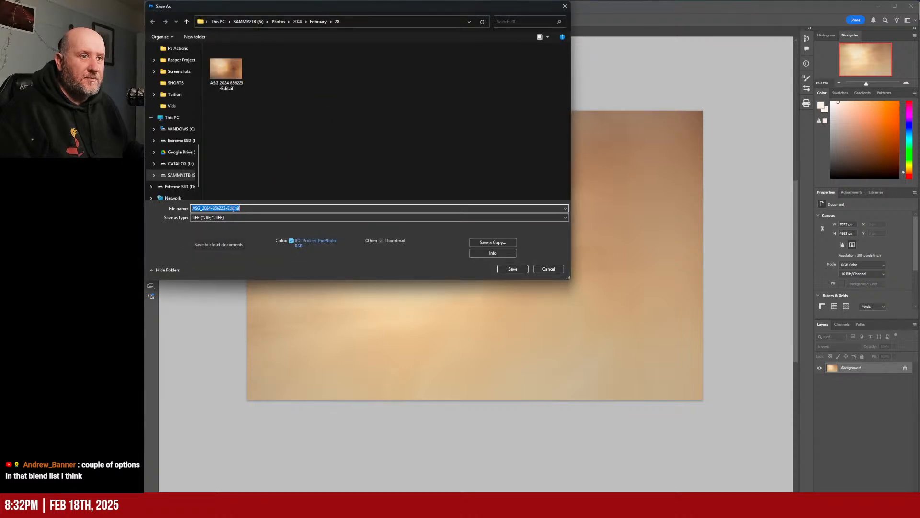
pyautogui.click(235, 207)
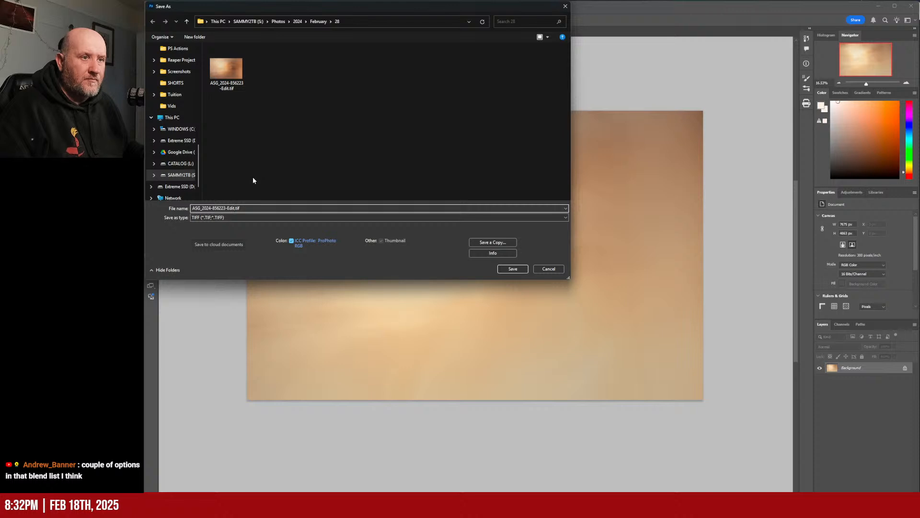
pyautogui.write('2')
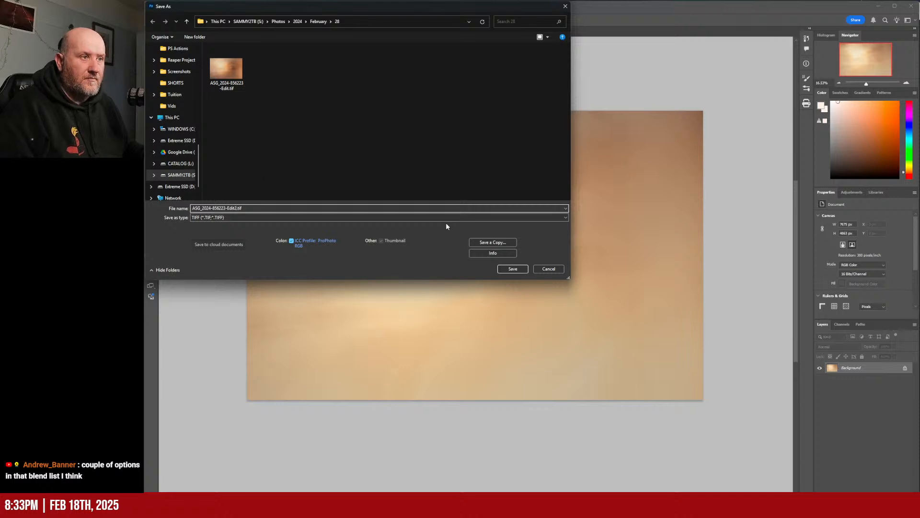
pyautogui.click(517, 269)
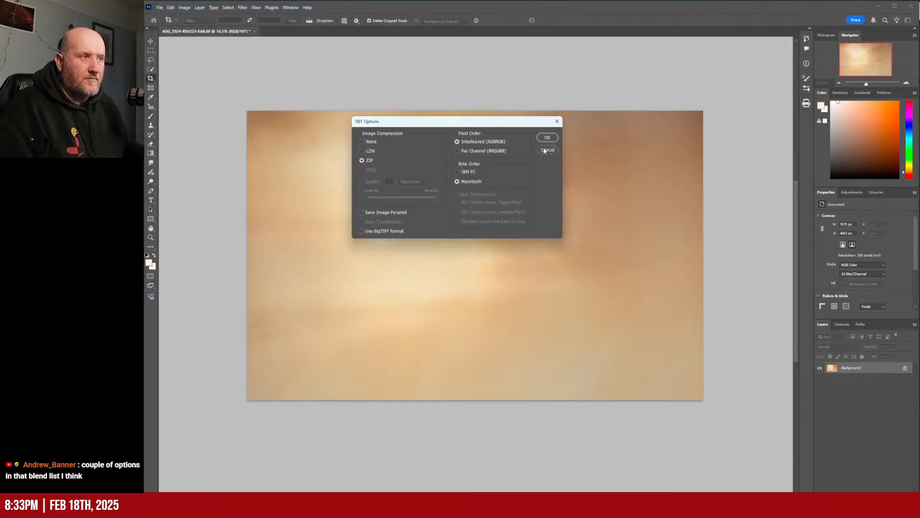
pyautogui.click(547, 137)
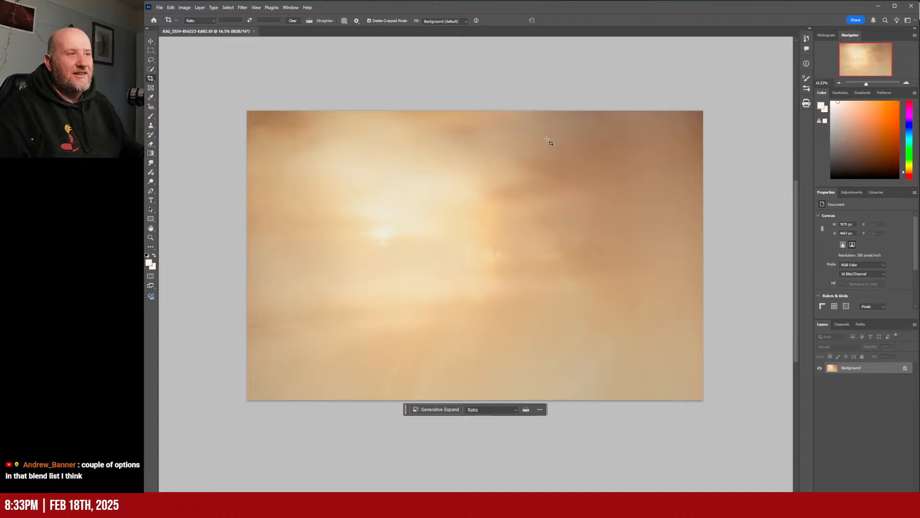
# - Undo the flattening, then flatten the image again with the second Analog Efex layer from the top also hidden
pyautogui.press('ctrl')
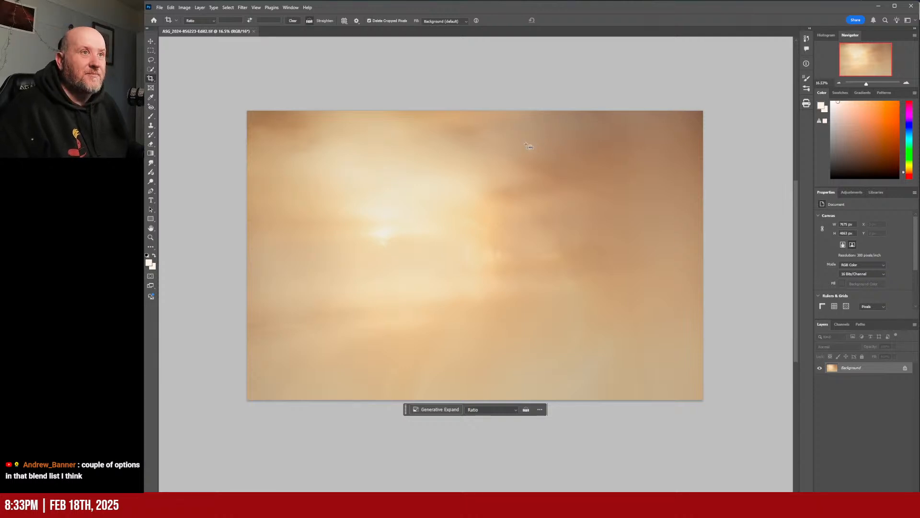
pyautogui.hotkey('ctrl', 'z')
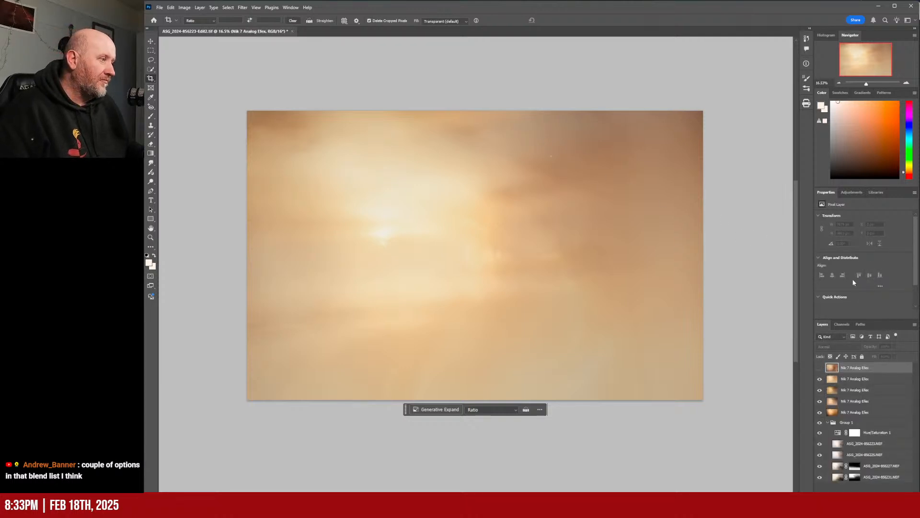
pyautogui.click(820, 379)
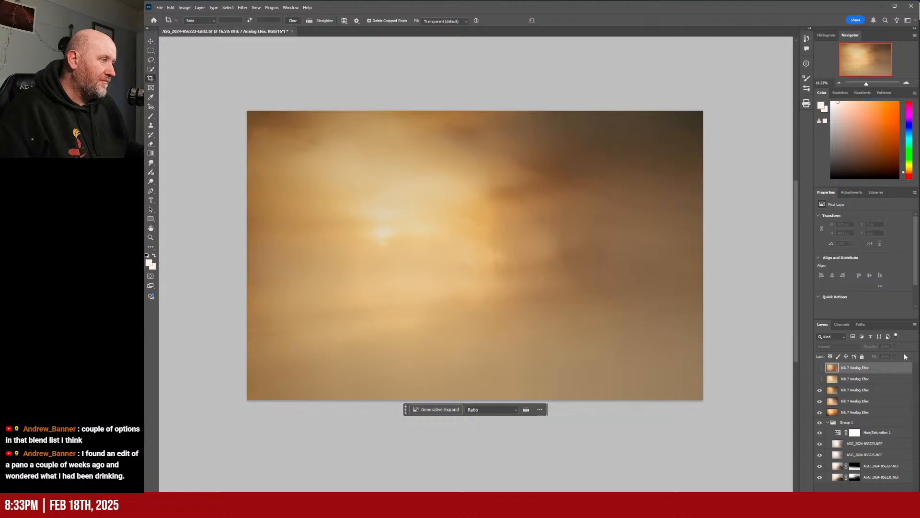
pyautogui.click(914, 325)
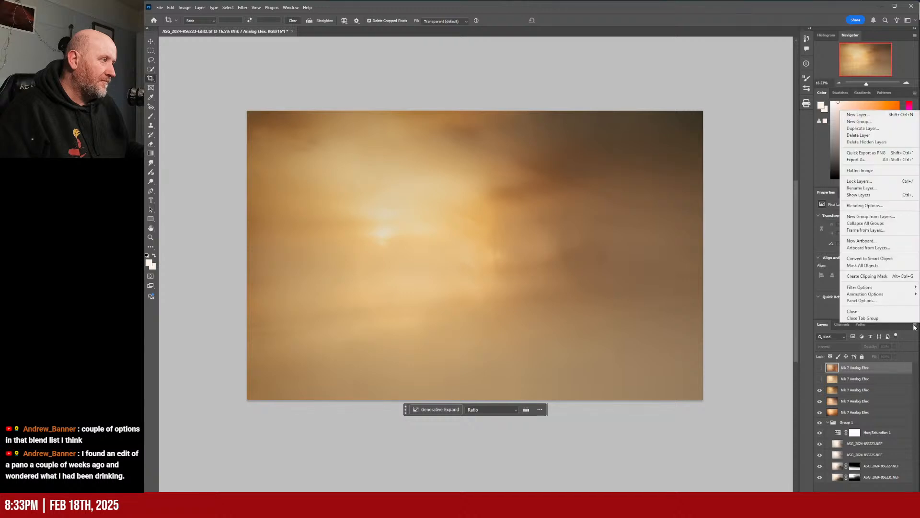
pyautogui.click(885, 172)
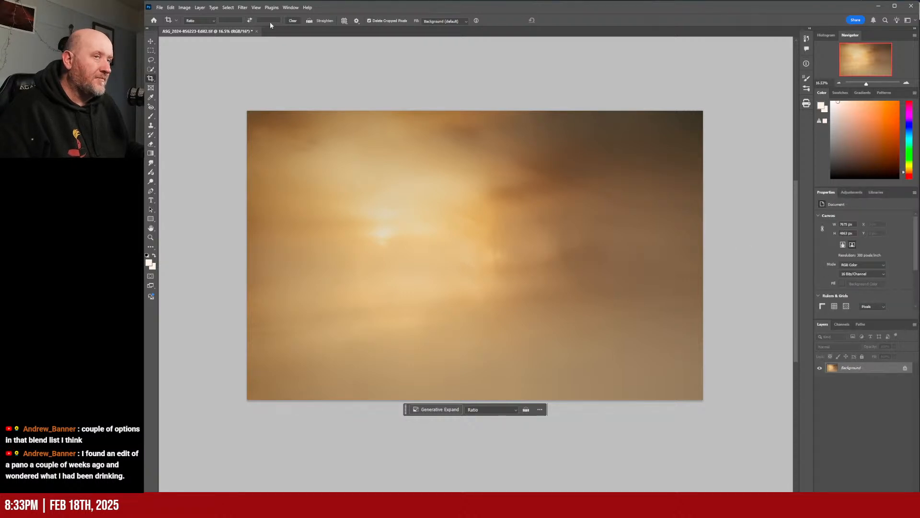
pyautogui.click(159, 7)
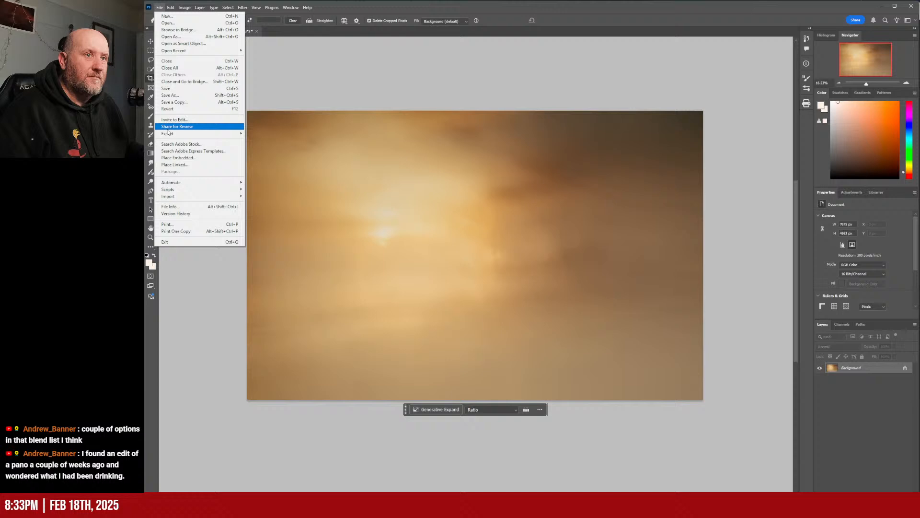
pyautogui.click(187, 98)
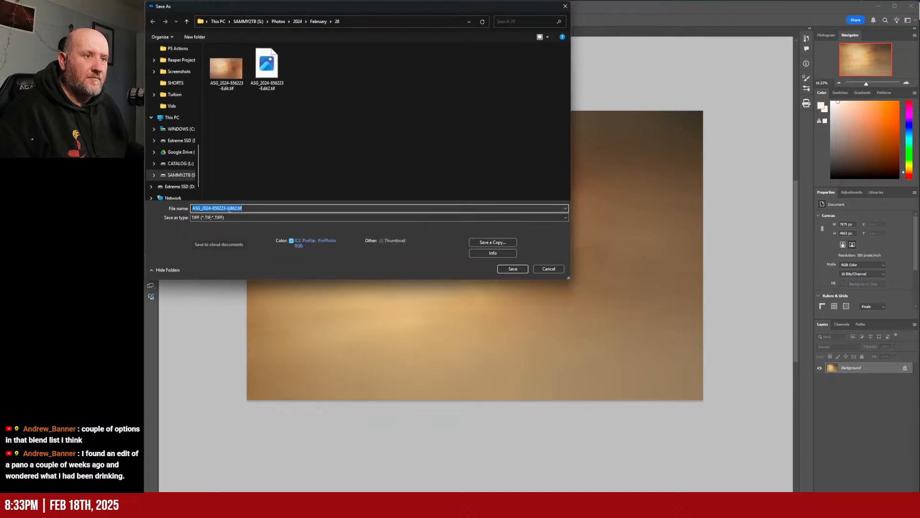
pyautogui.click(235, 208)
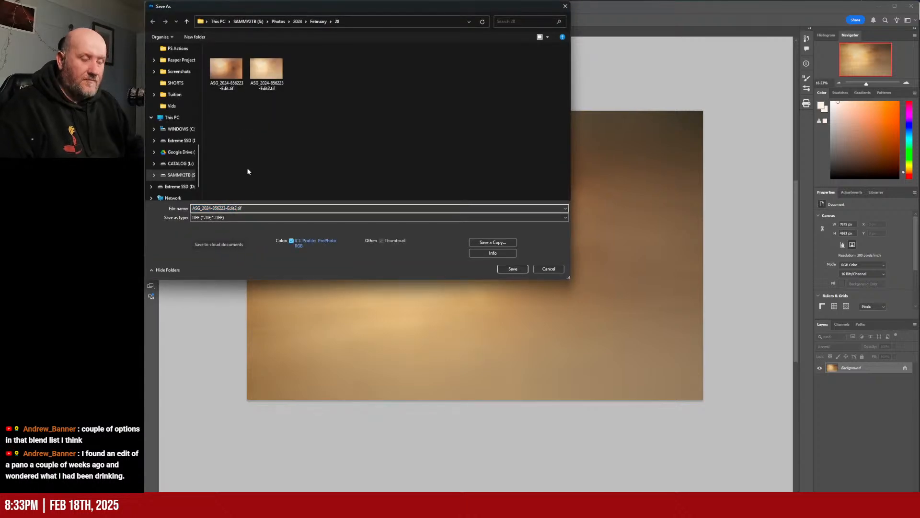
pyautogui.press('BackSpace')
pyautogui.write('3')
pyautogui.click(524, 269)
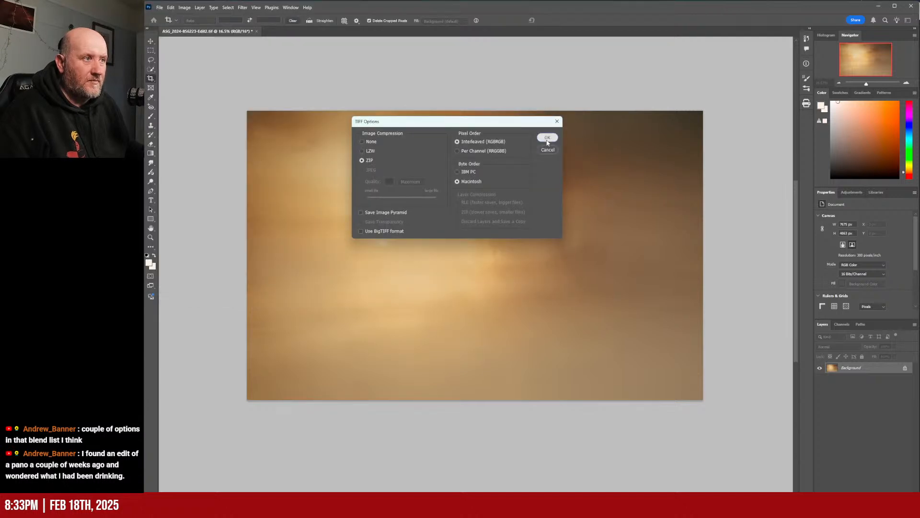
pyautogui.click(548, 139)
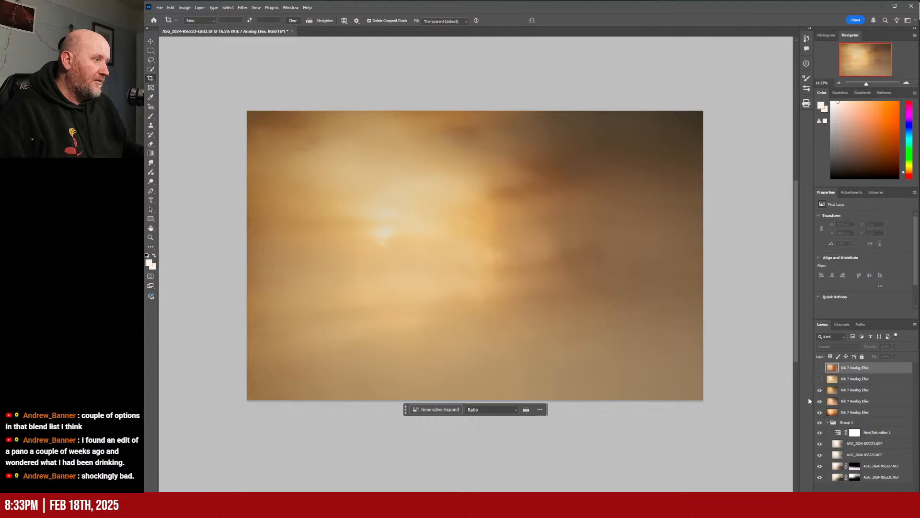
# - Hide the third Analog Efex layer from the top and flatten the image to the fourth version
pyautogui.click(820, 390)
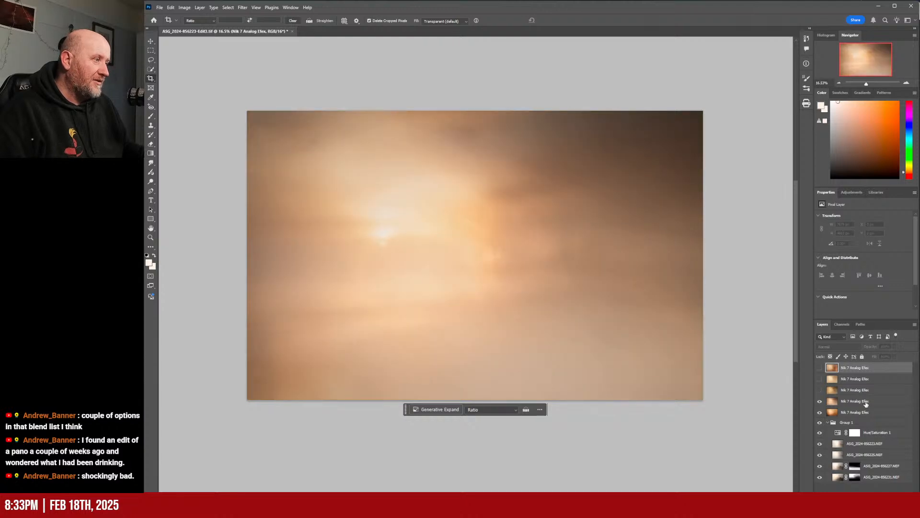
pyautogui.click(865, 402)
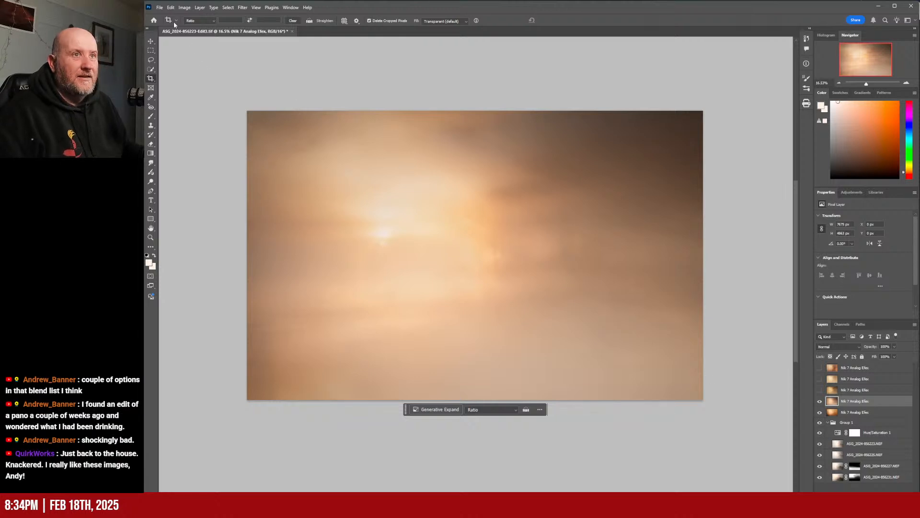
pyautogui.click(160, 7)
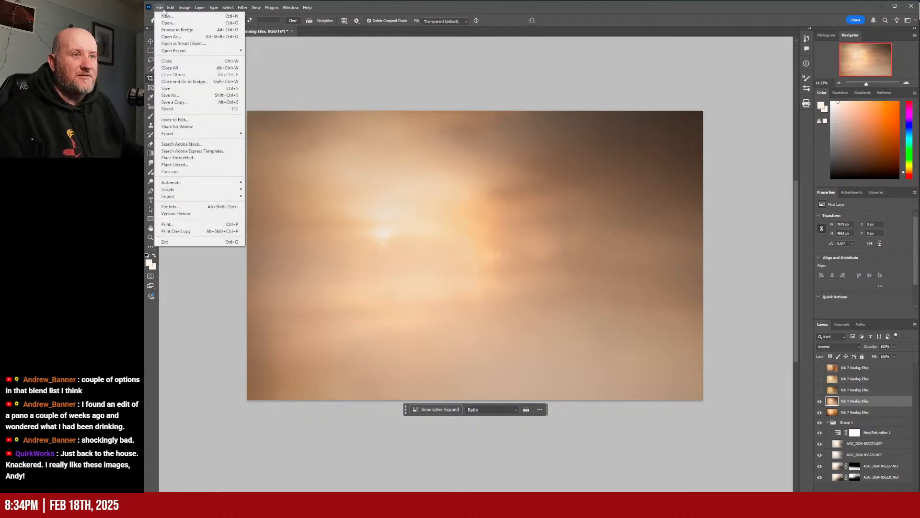
pyautogui.click(915, 324)
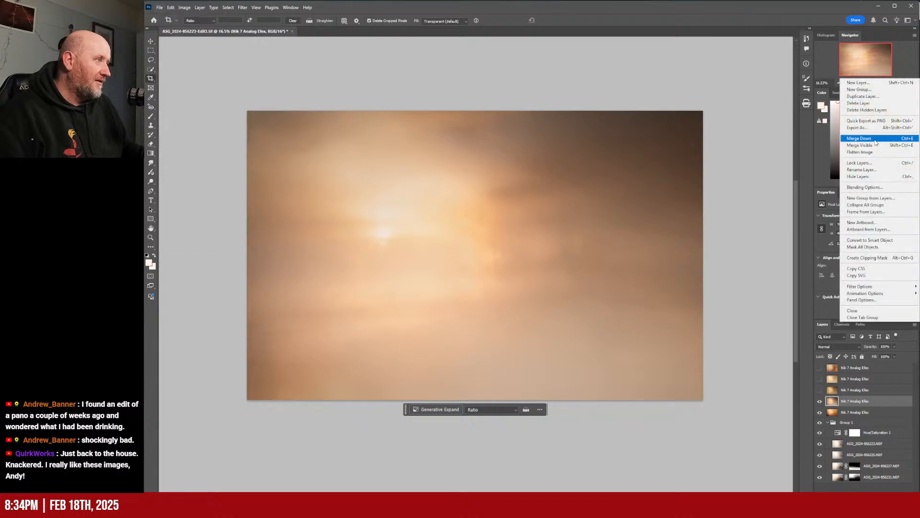
pyautogui.click(860, 152)
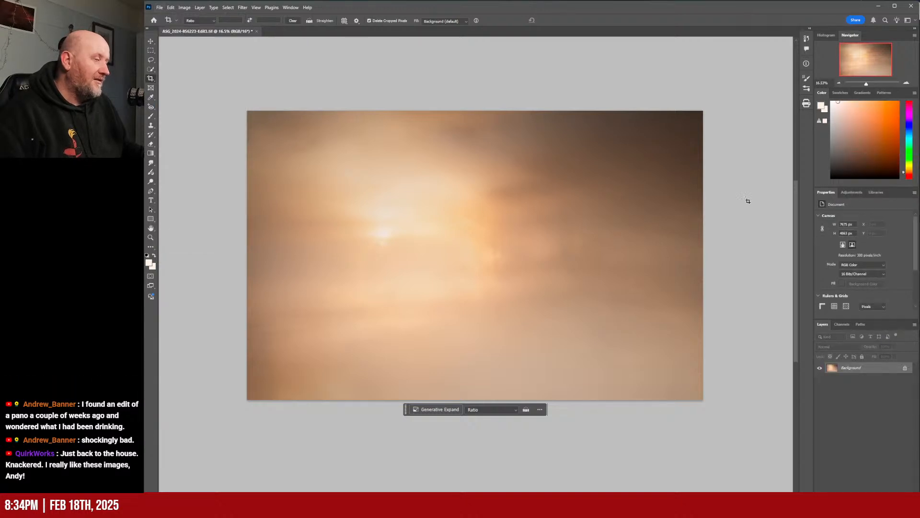
pyautogui.click(159, 7)
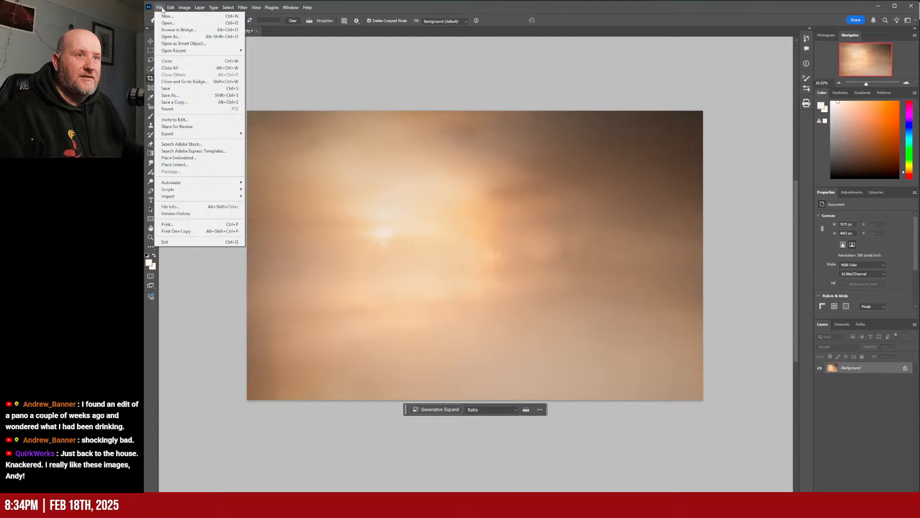
pyautogui.click(173, 96)
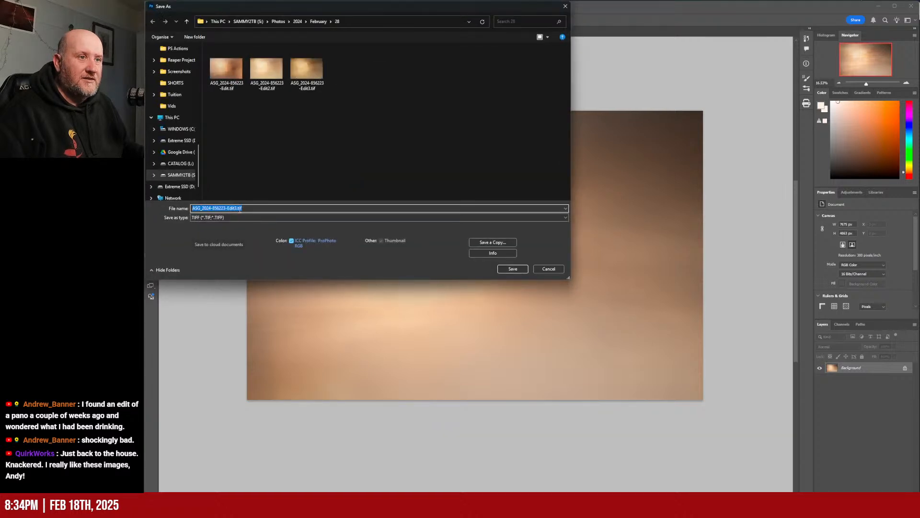
pyautogui.click(236, 207)
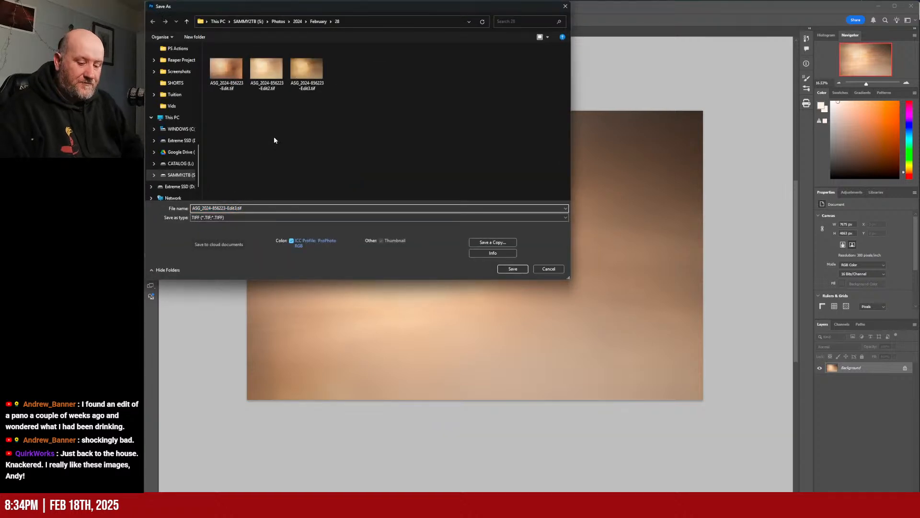
pyautogui.press('BackSpace')
pyautogui.write('4')
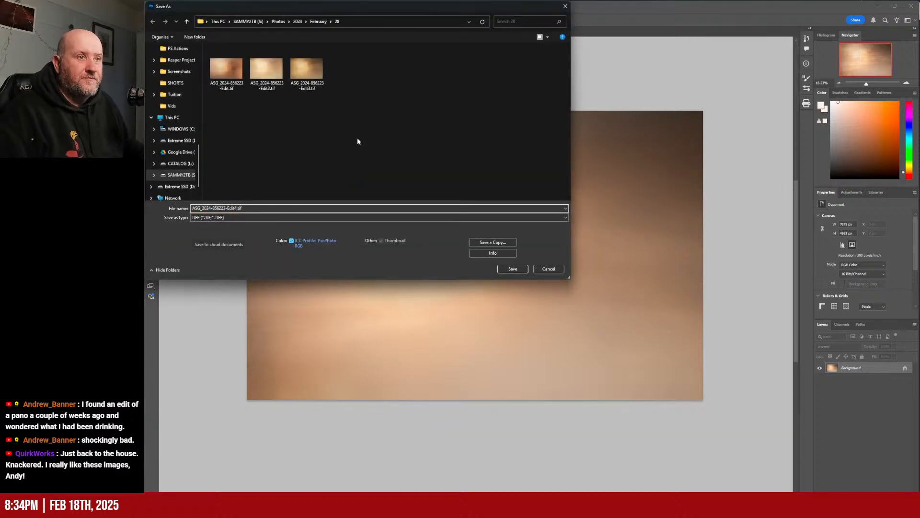
pyautogui.click(509, 269)
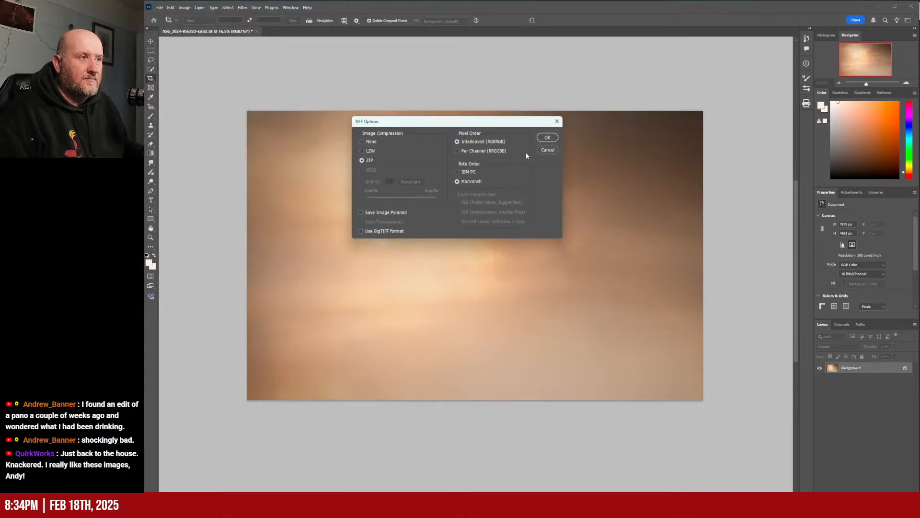
pyautogui.click(546, 139)
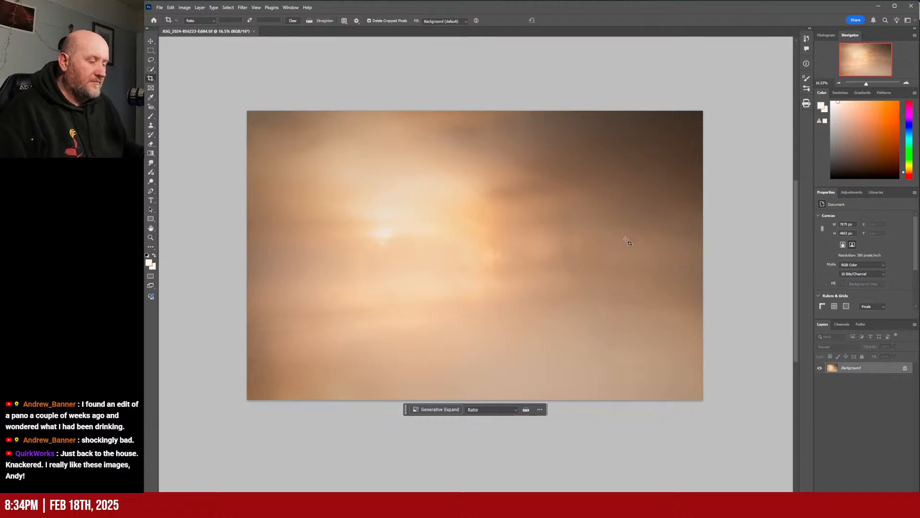
# - Undo the last flattening and flatten the image to the fifth version with the fourth Analog Efex layer also hidden
pyautogui.hotkey('ctrl', 'z')
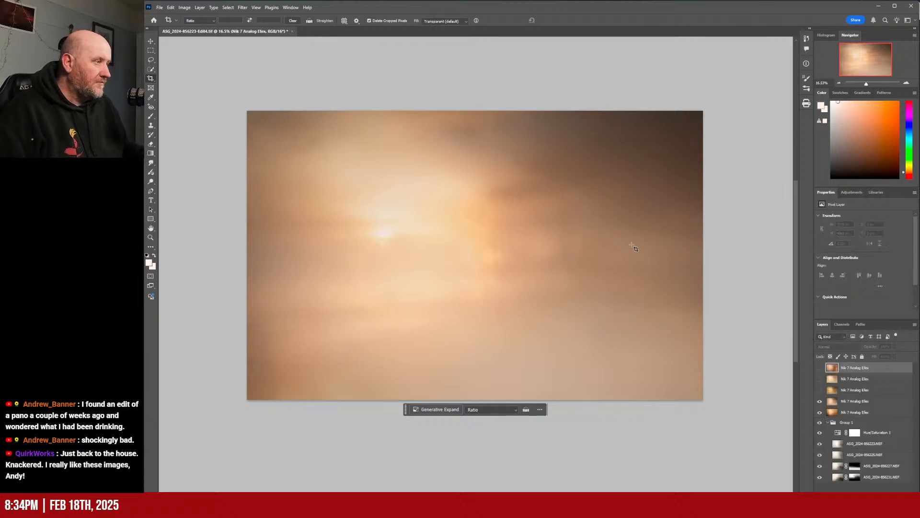
pyautogui.click(820, 402)
pyautogui.click(915, 324)
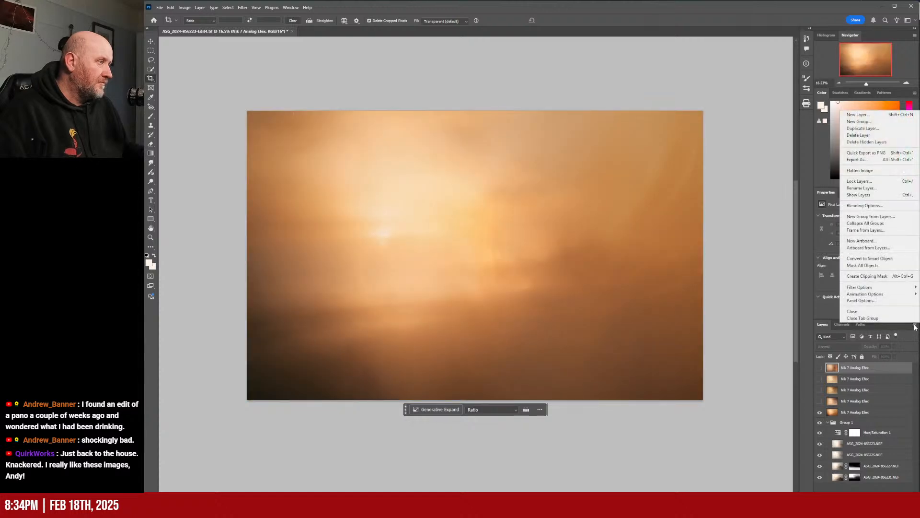
pyautogui.click(863, 170)
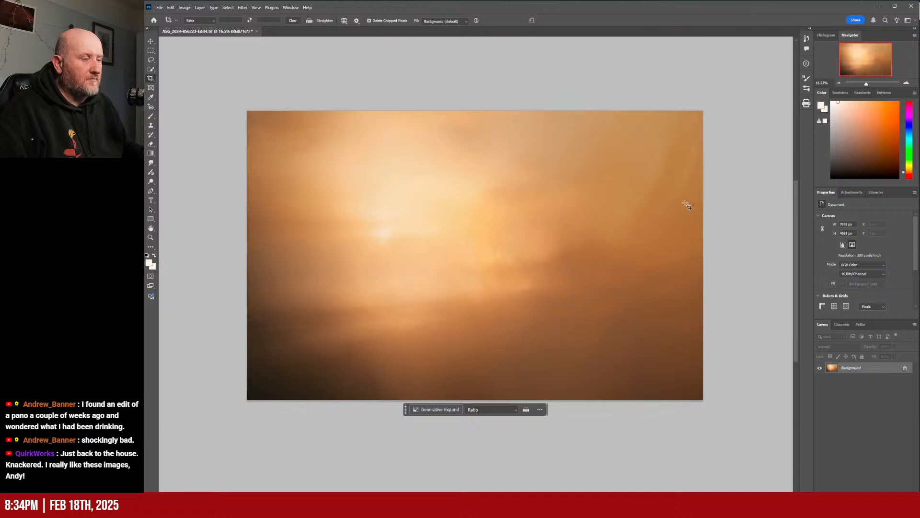
pyautogui.click(160, 8)
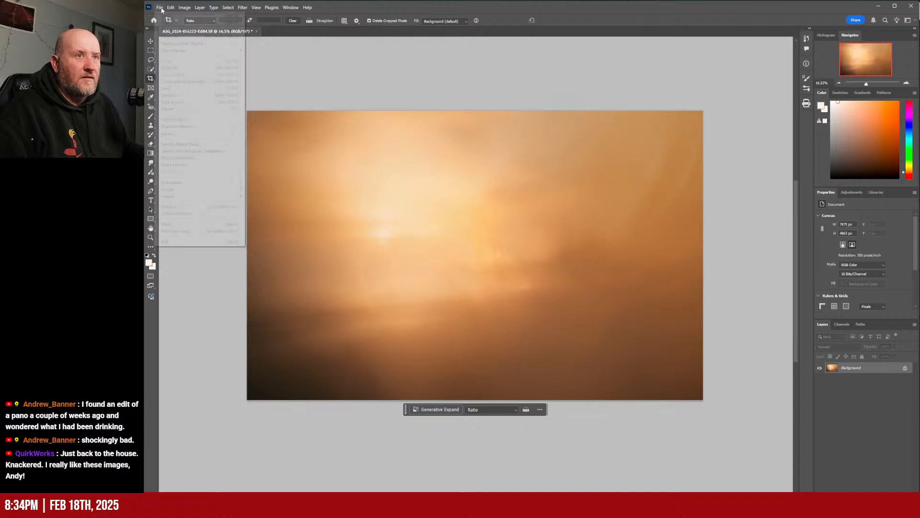
pyautogui.click(210, 95)
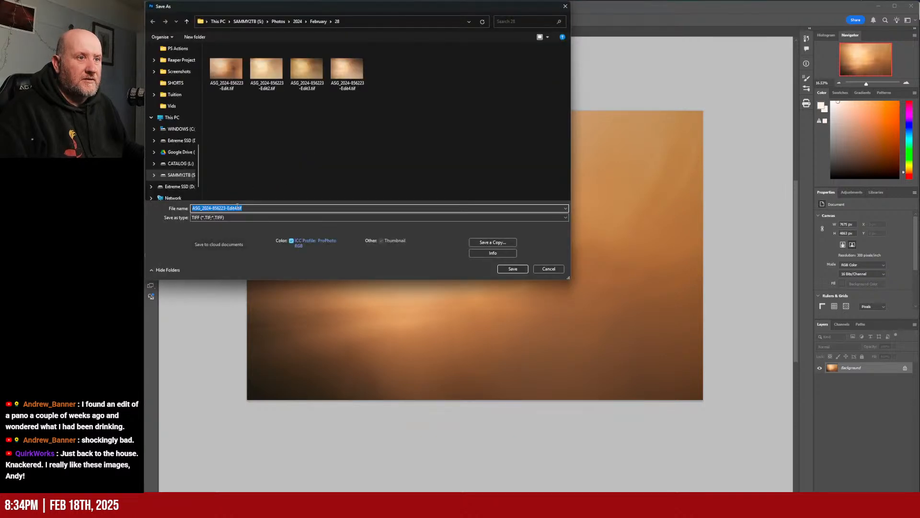
pyautogui.click(237, 206)
pyautogui.press('BackSpace')
pyautogui.write('5')
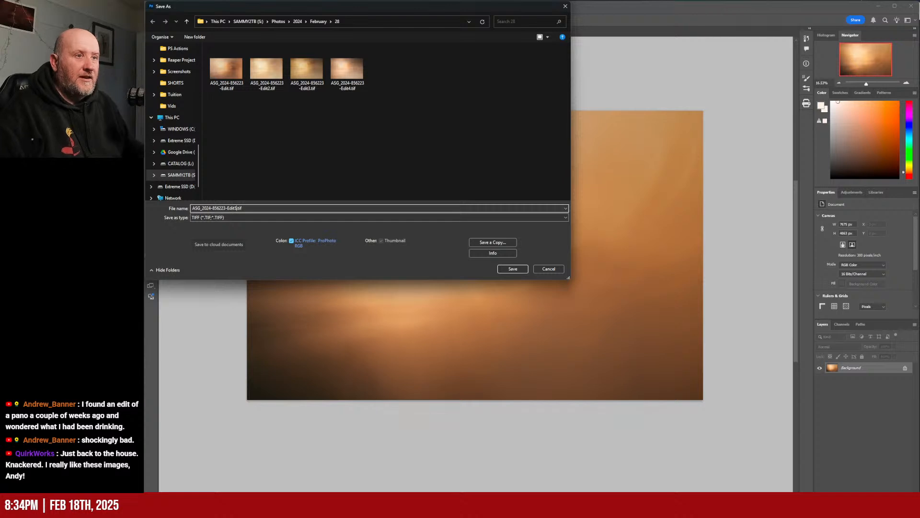
pyautogui.click(512, 270)
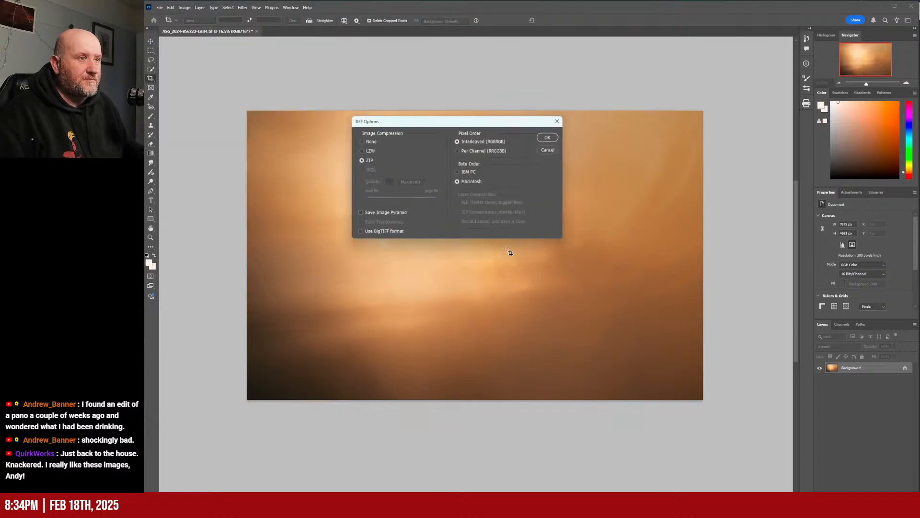
pyautogui.click(547, 138)
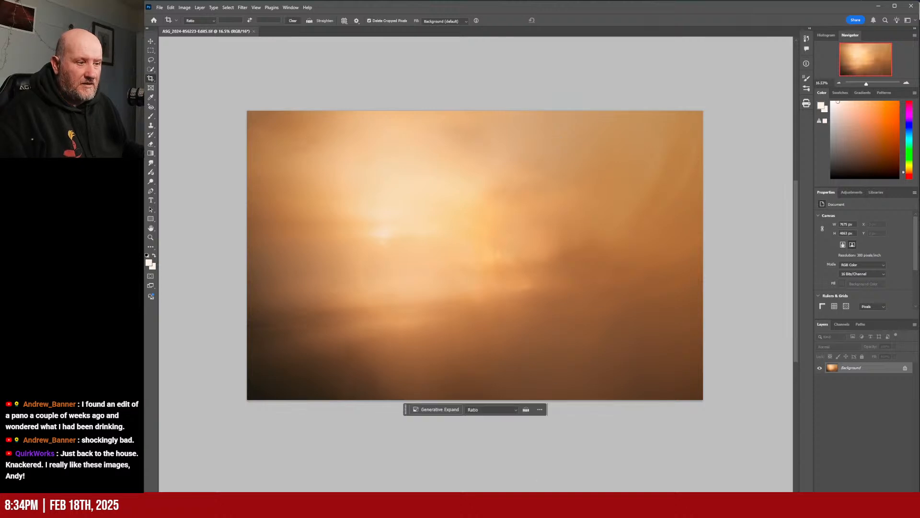
pyautogui.hotkey('alt', 'Tab')
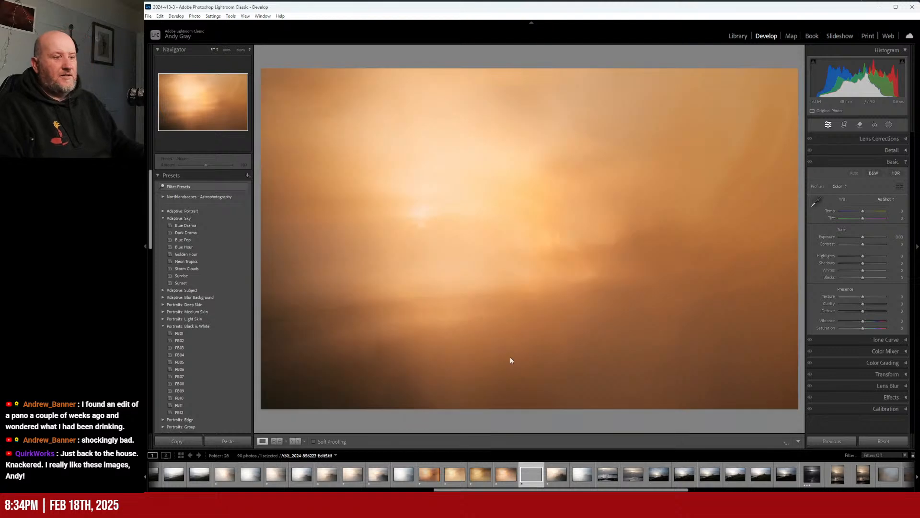
pyautogui.keyDown('shift'); pyautogui.click(430, 476); pyautogui.keyUp('shift')
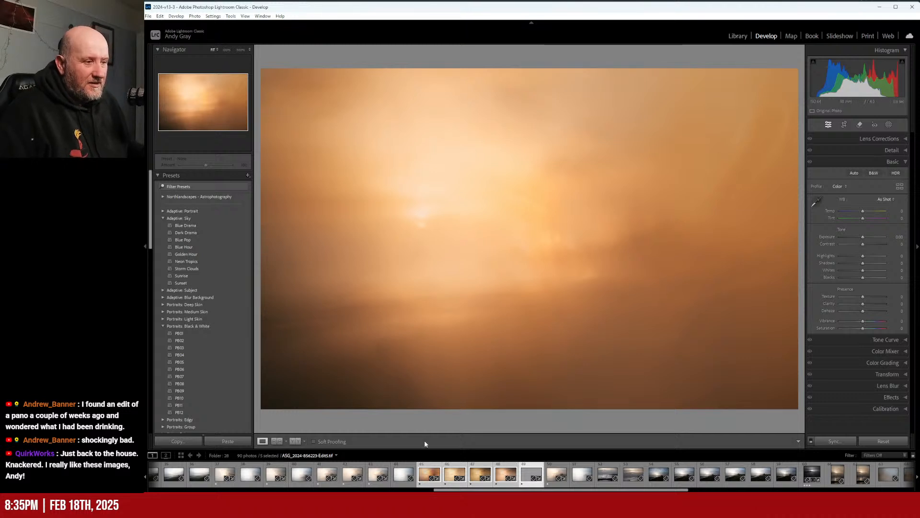
pyautogui.click(437, 473)
pyautogui.rightClick(428, 475)
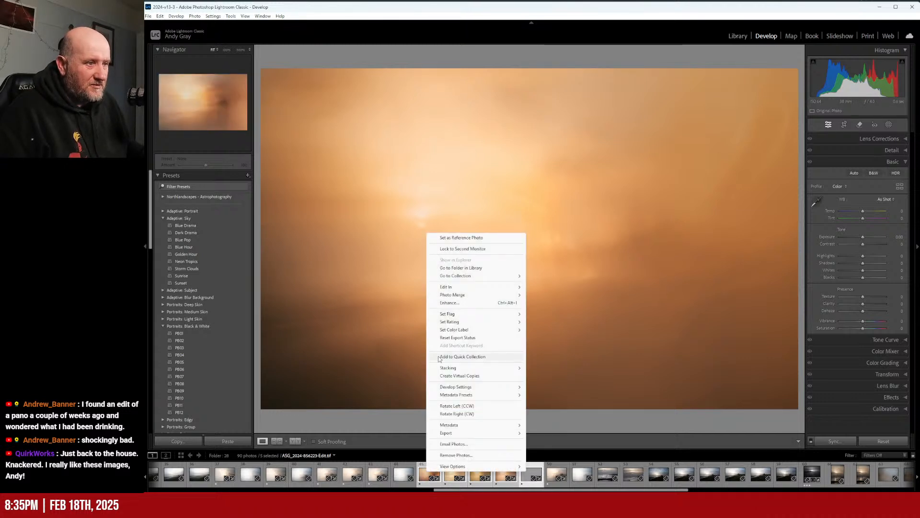
pyautogui.moveTo(483, 318)
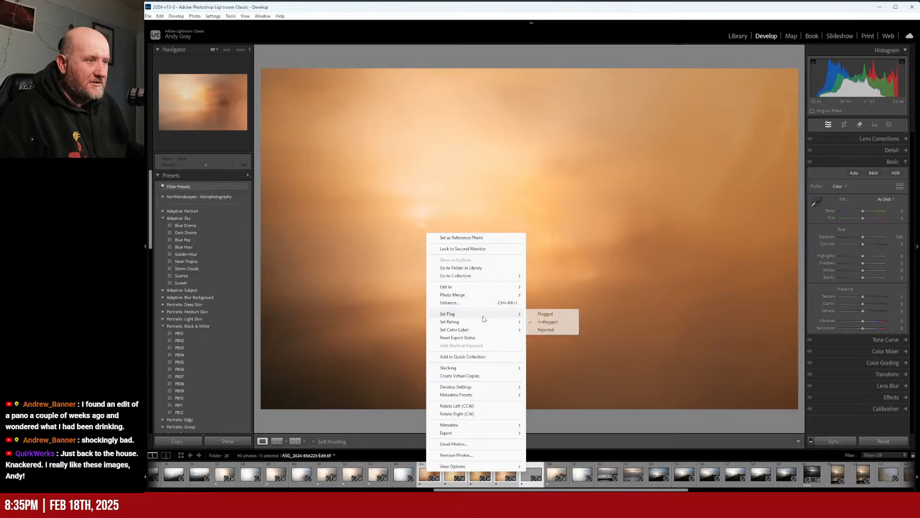
pyautogui.click(553, 346)
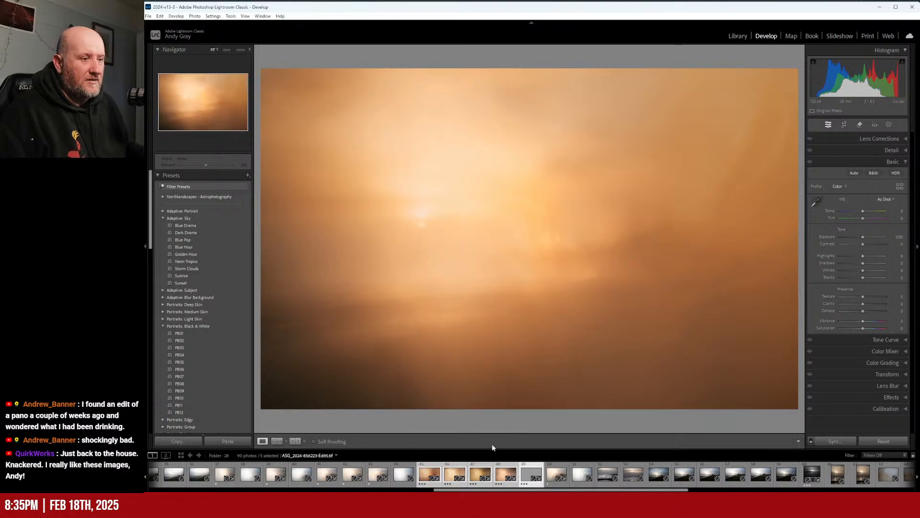
pyautogui.press('e')
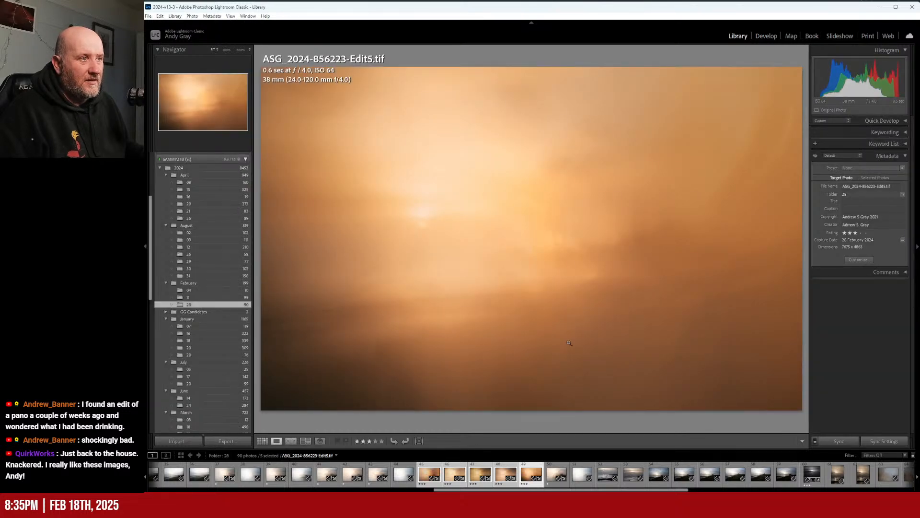
pyautogui.press('Left')
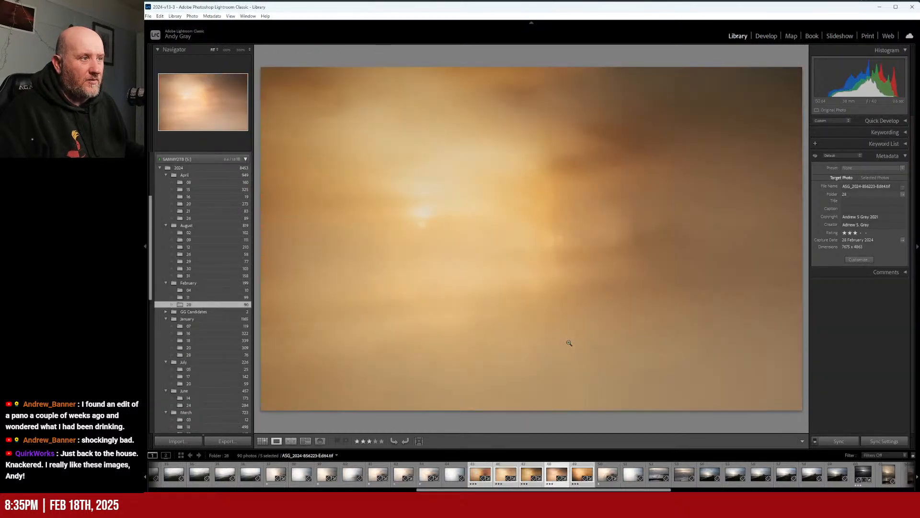
pyautogui.press('Left')
pyautogui.press('Left')
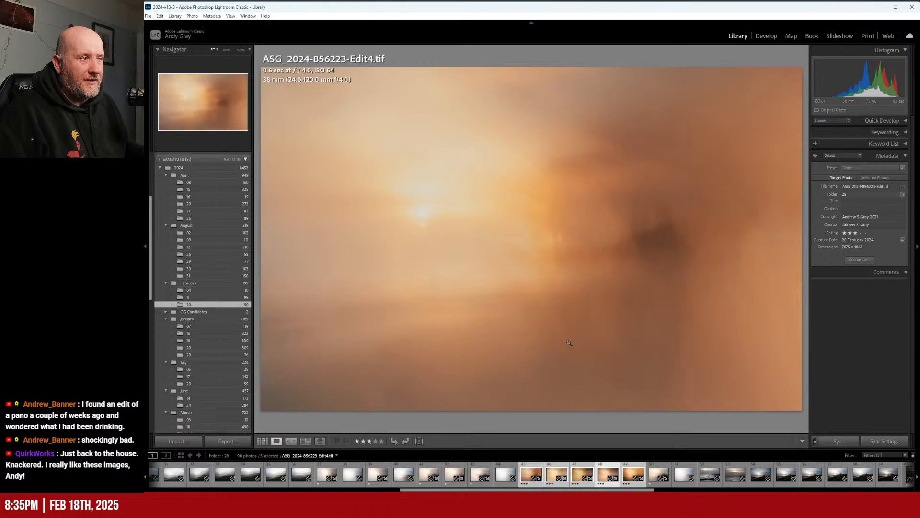
pyautogui.press('Left')
pyautogui.press('Right')
pyautogui.press('Right')
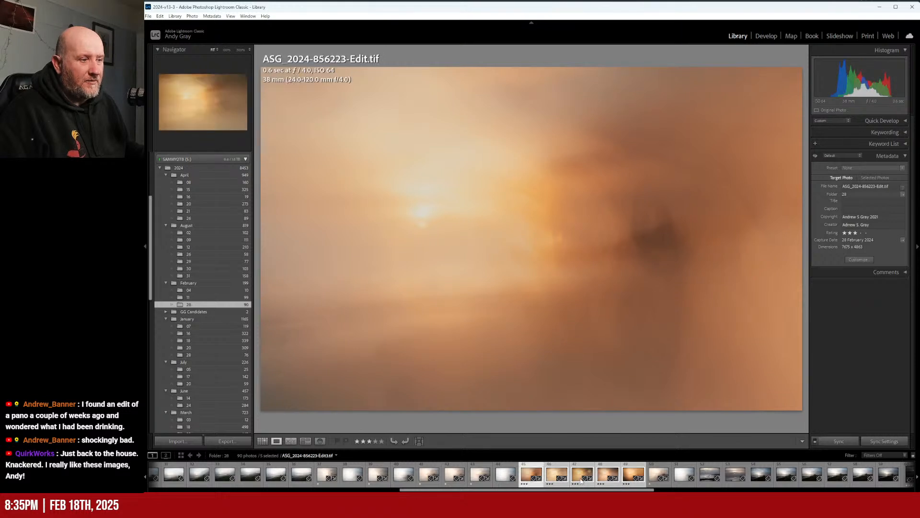
pyautogui.press('Right')
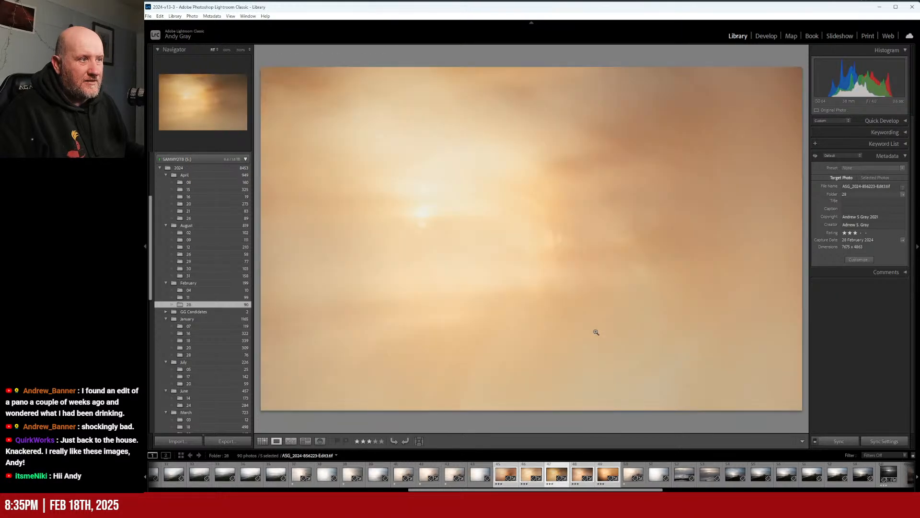
pyautogui.press('Right')
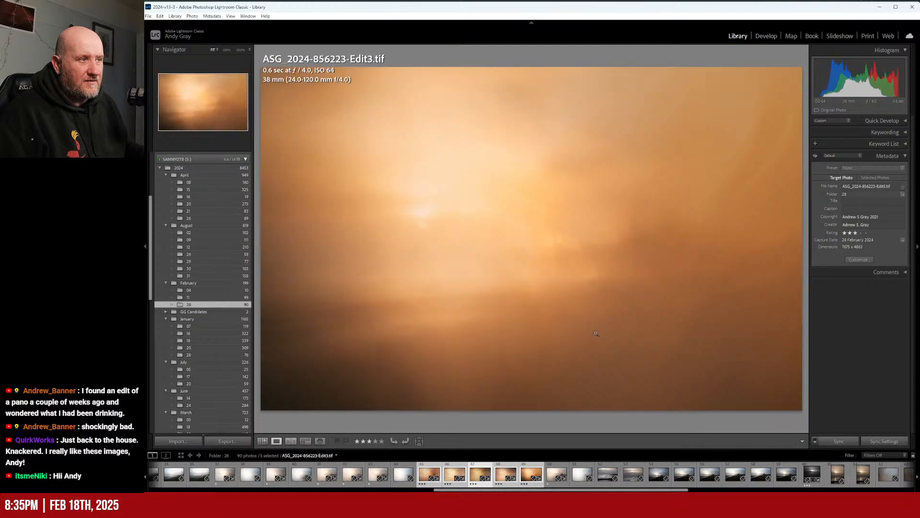
pyautogui.press('Left')
pyautogui.press('Left')
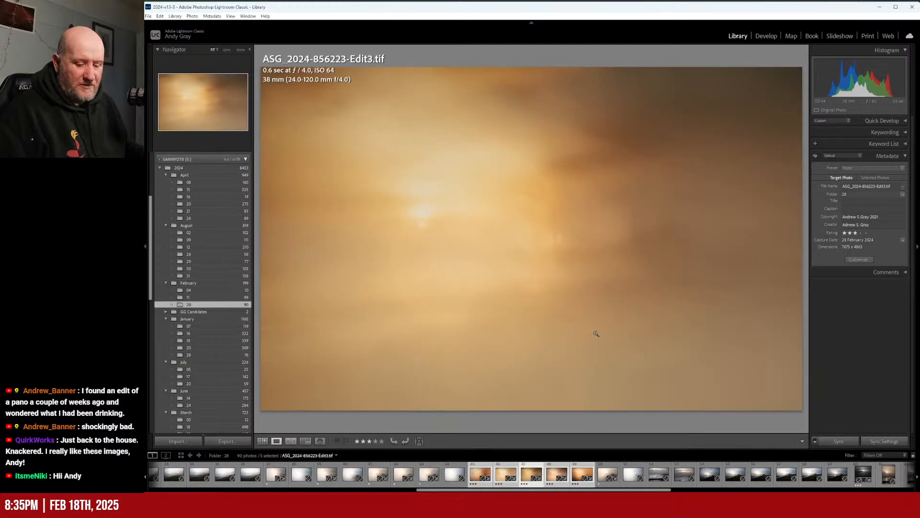
pyautogui.press('2')
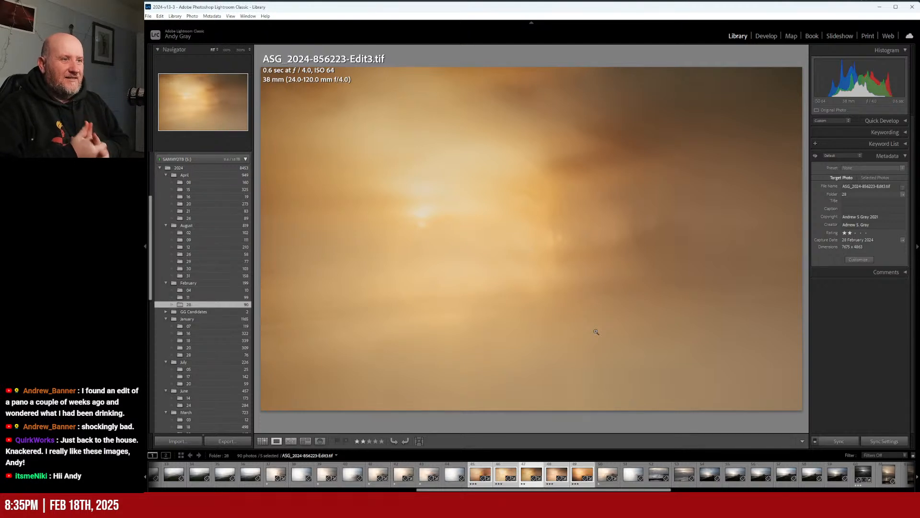
pyautogui.click(581, 472)
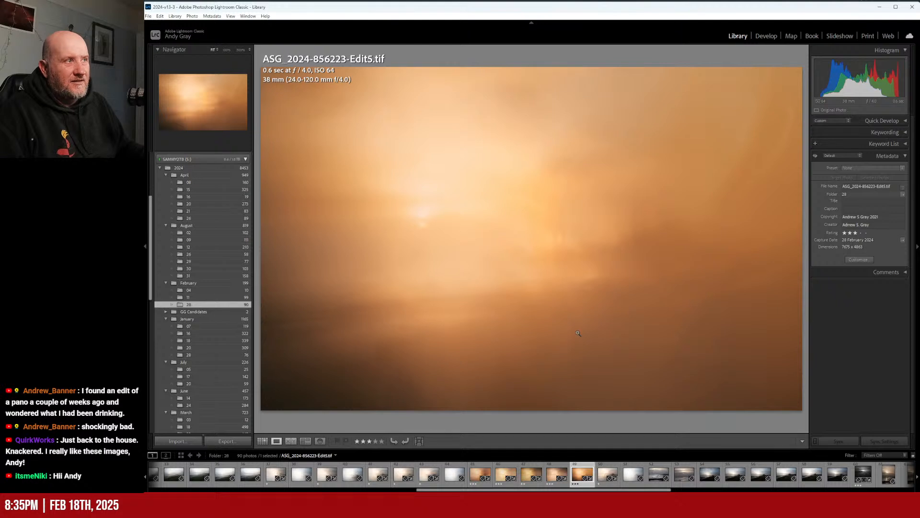
pyautogui.press('Left')
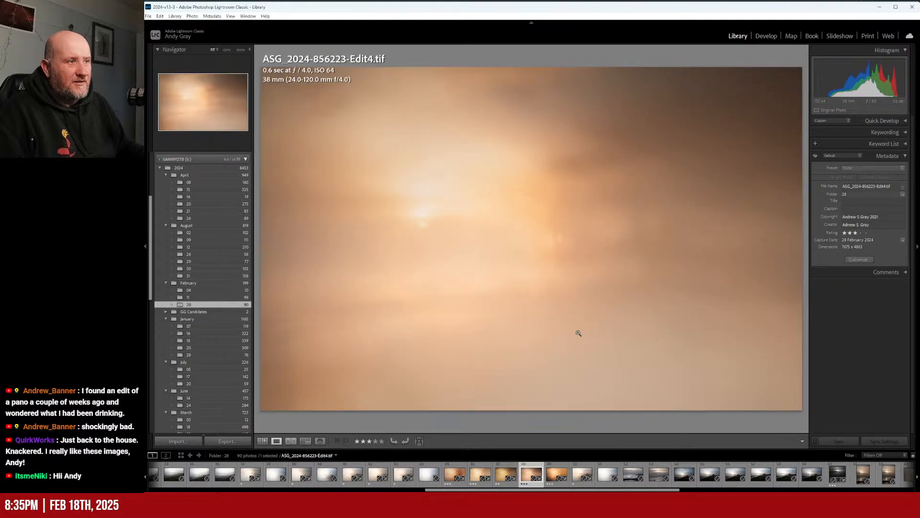
pyautogui.press('Right')
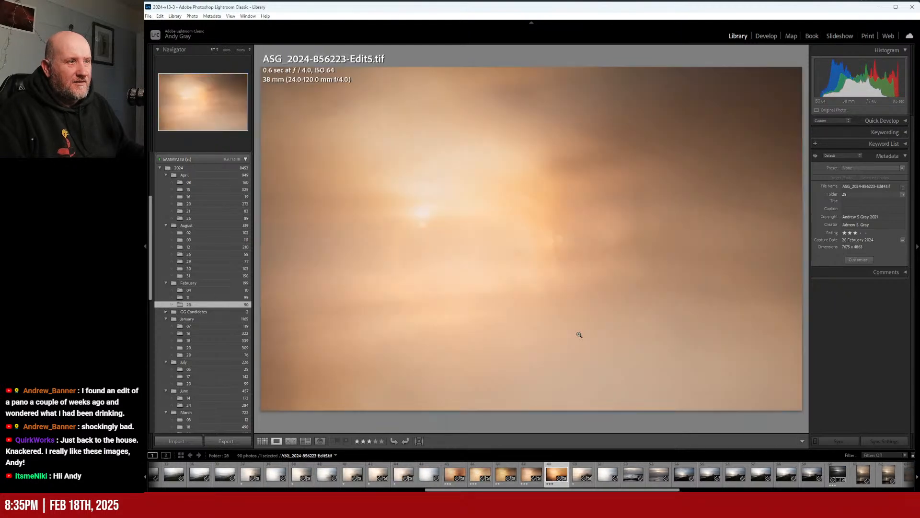
pyautogui.press('Left')
pyautogui.press('Left')
pyautogui.press('Left')
pyautogui.press('Left')
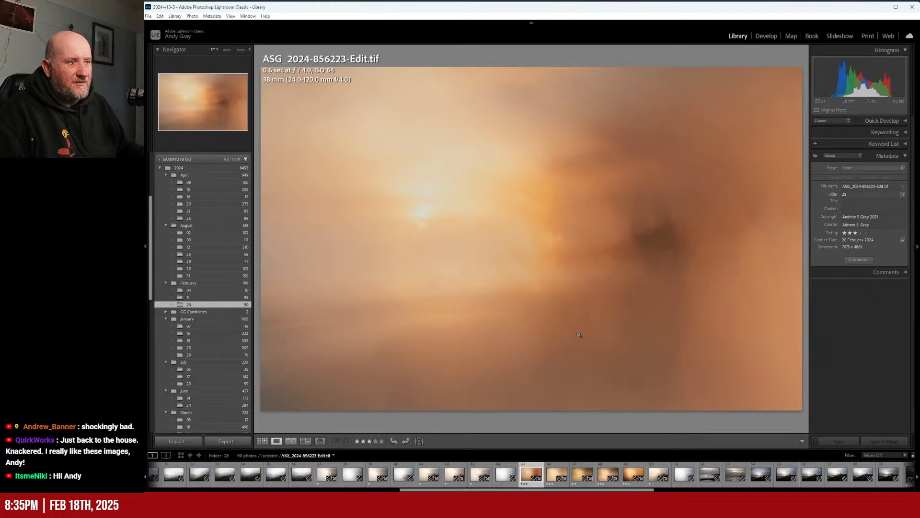
pyautogui.press('Left')
pyautogui.press('Left')
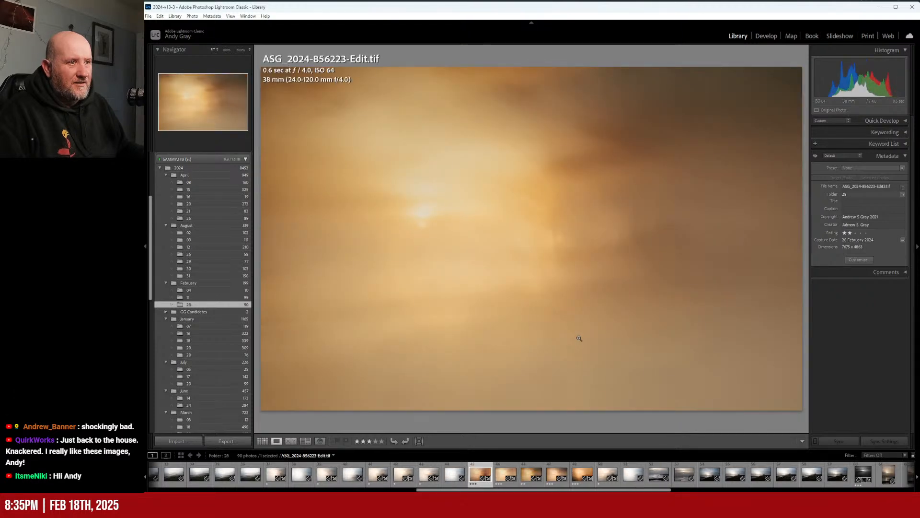
pyautogui.press('Right')
pyautogui.press('Right')
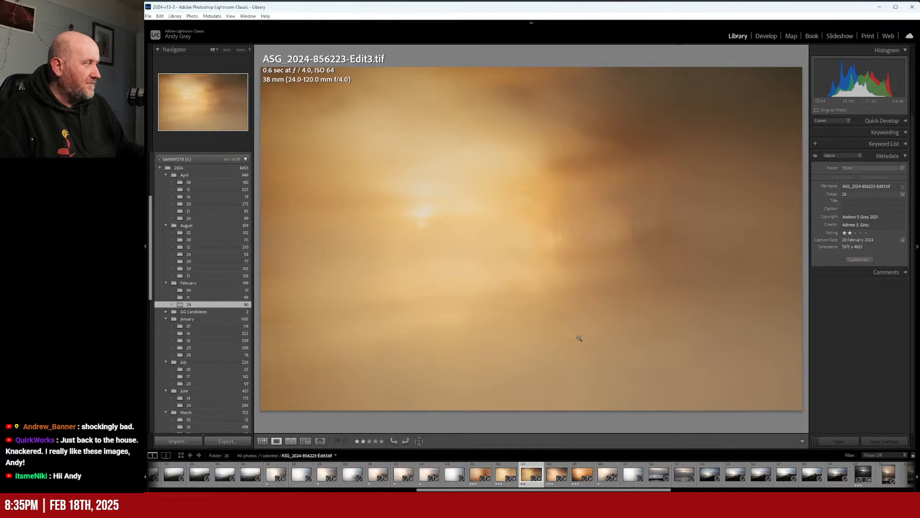
pyautogui.press('Right')
pyautogui.press('Right')
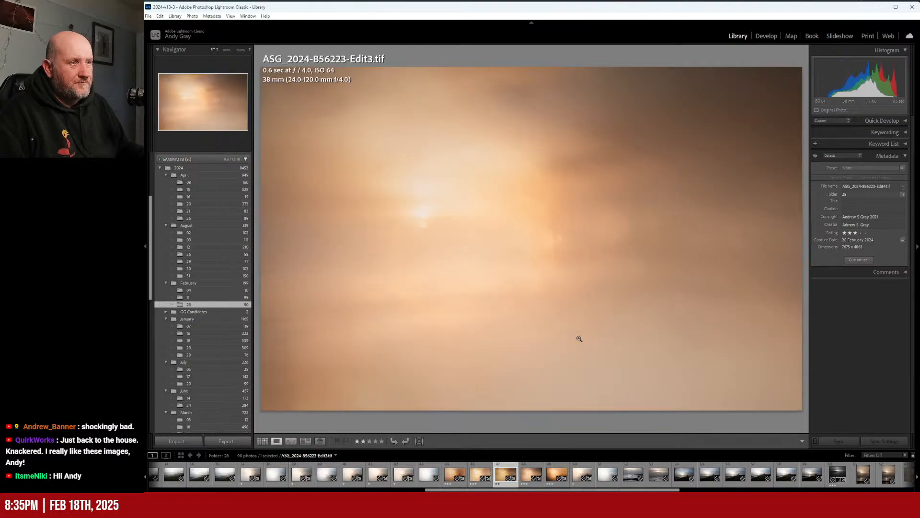
pyautogui.press('Right')
pyautogui.press('Right')
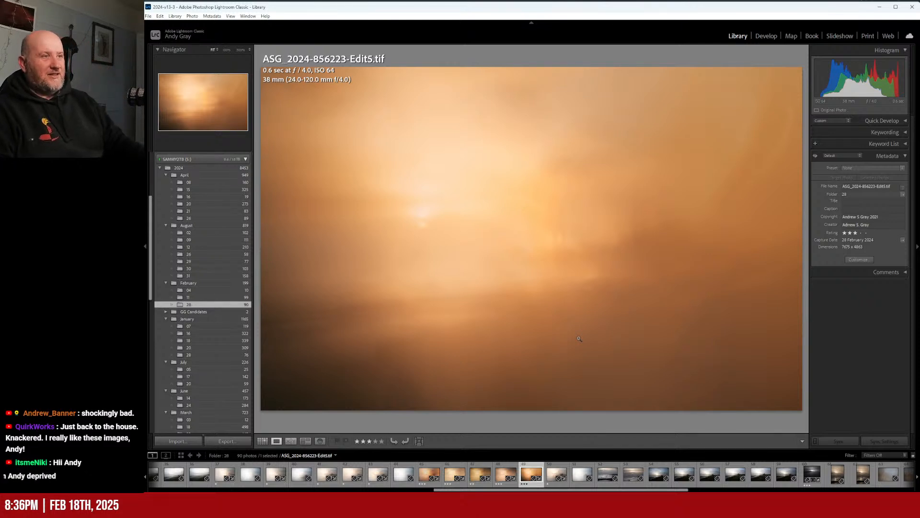
pyautogui.click(447, 314)
pyautogui.click(428, 314)
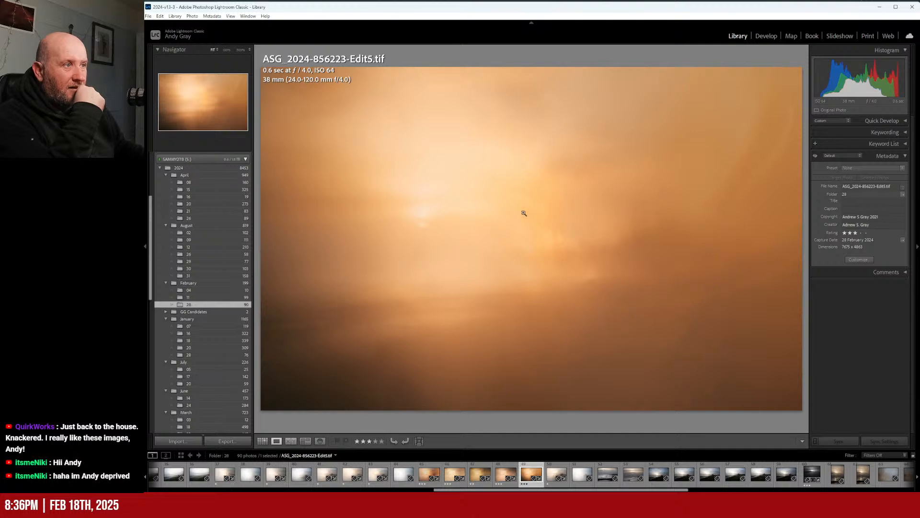
pyautogui.click(530, 248)
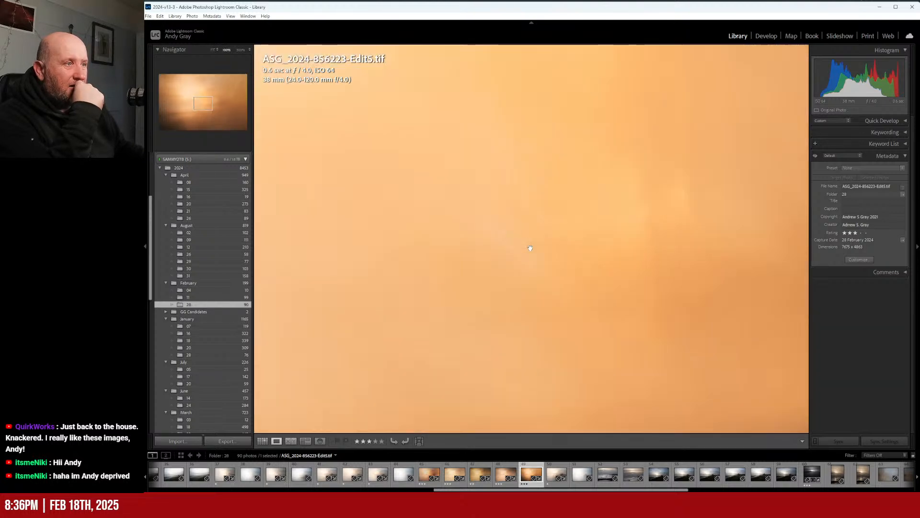
pyautogui.click(529, 248)
pyautogui.click(583, 244)
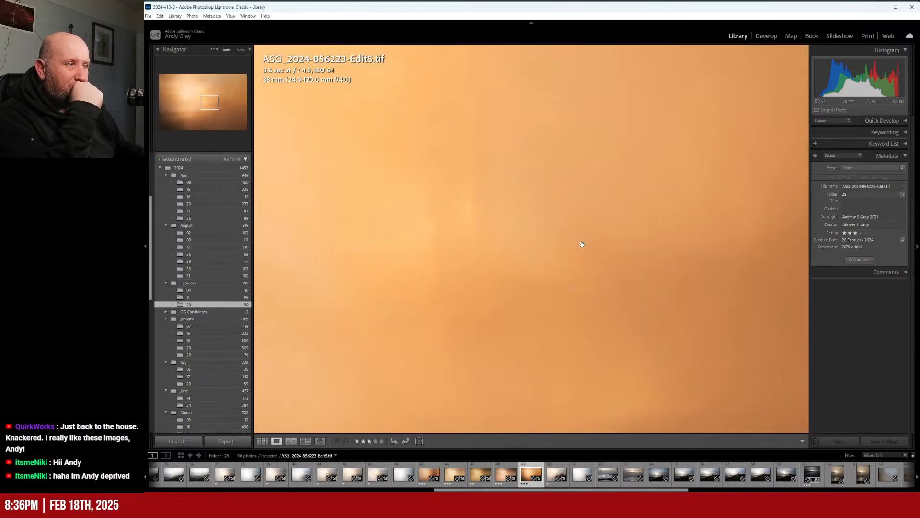
pyautogui.click(582, 243)
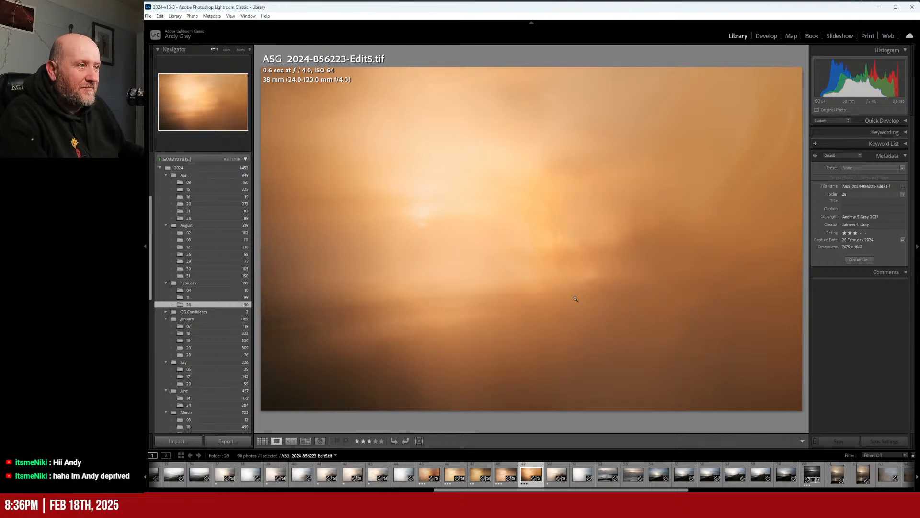
pyautogui.press('Left')
pyautogui.press('Left')
pyautogui.press('Left')
pyautogui.press('Left')
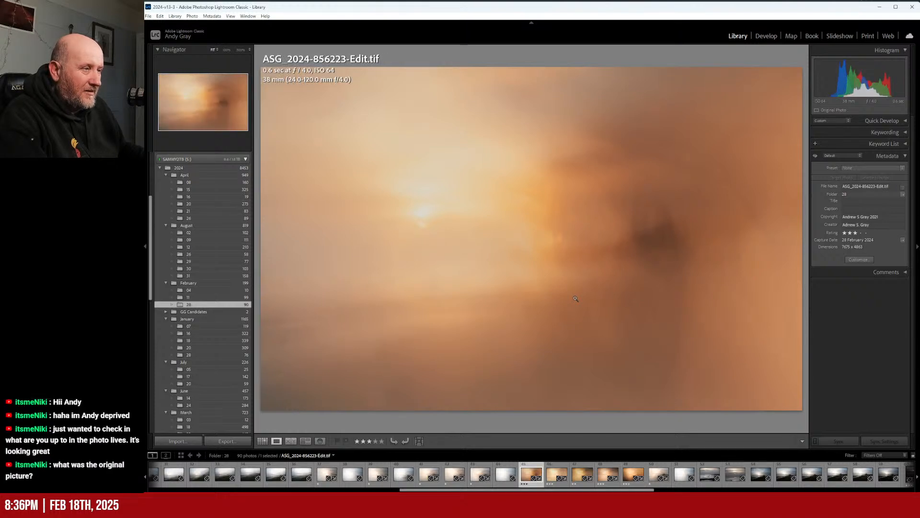
pyautogui.press('Right')
pyautogui.press('Right')
pyautogui.press('Right')
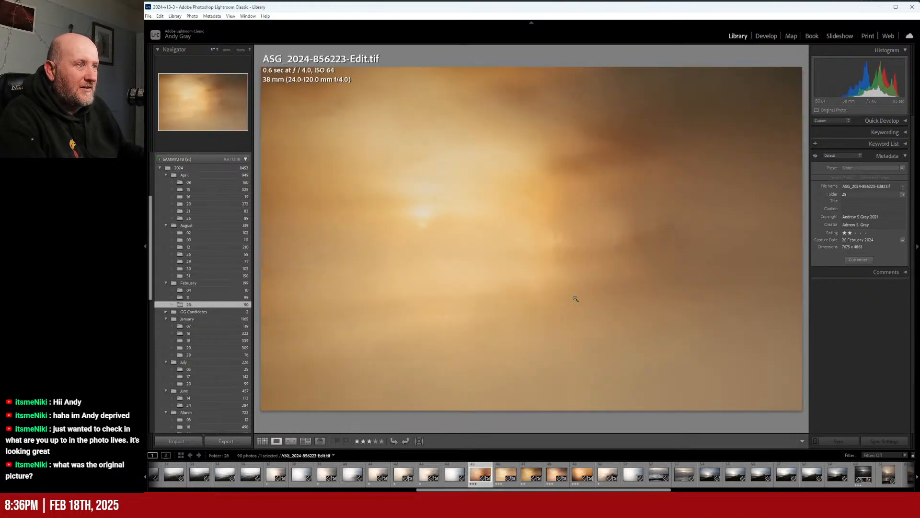
pyautogui.press('Right')
pyautogui.press('Right')
pyautogui.press('Left')
pyautogui.press('Left')
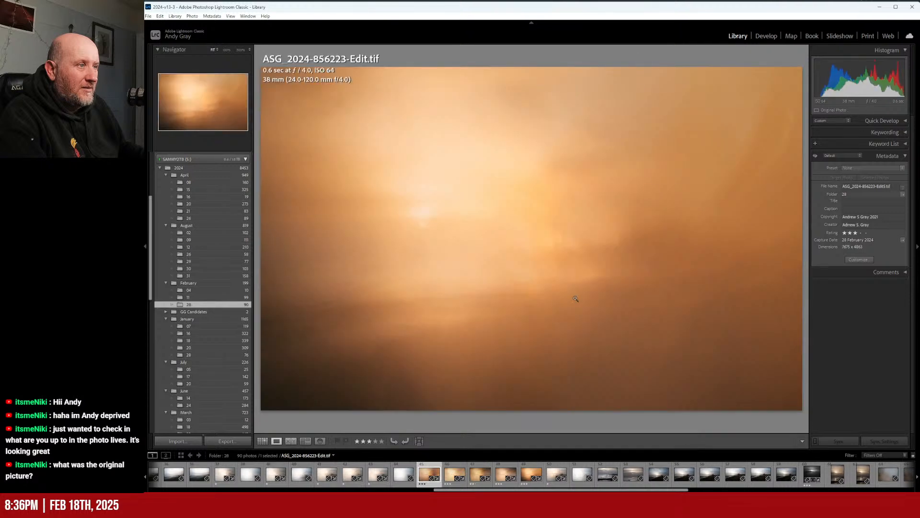
pyautogui.press('Right')
pyautogui.press('Left')
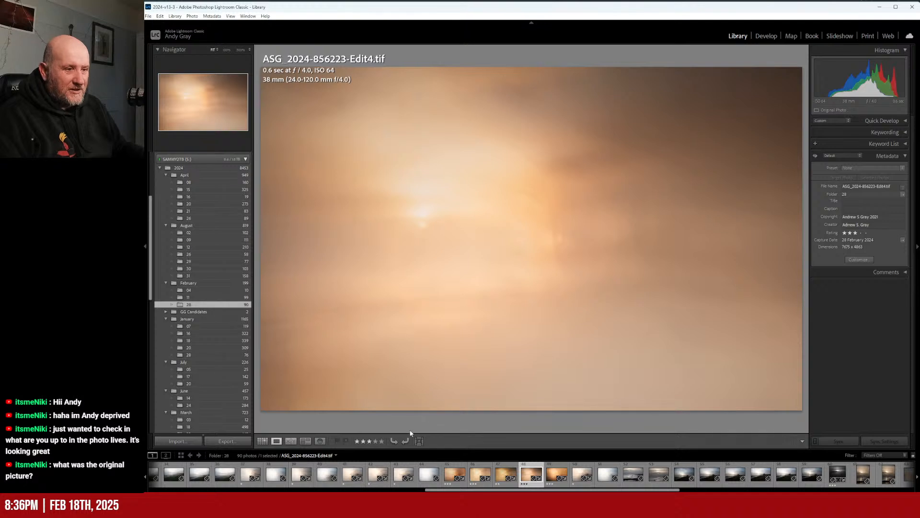
# - View the source frames, from ASG_2024-856223.NEF through the other blurred raw shots to the sharp castle photo ASG_2024-856235.NEF
pyautogui.click(245, 477)
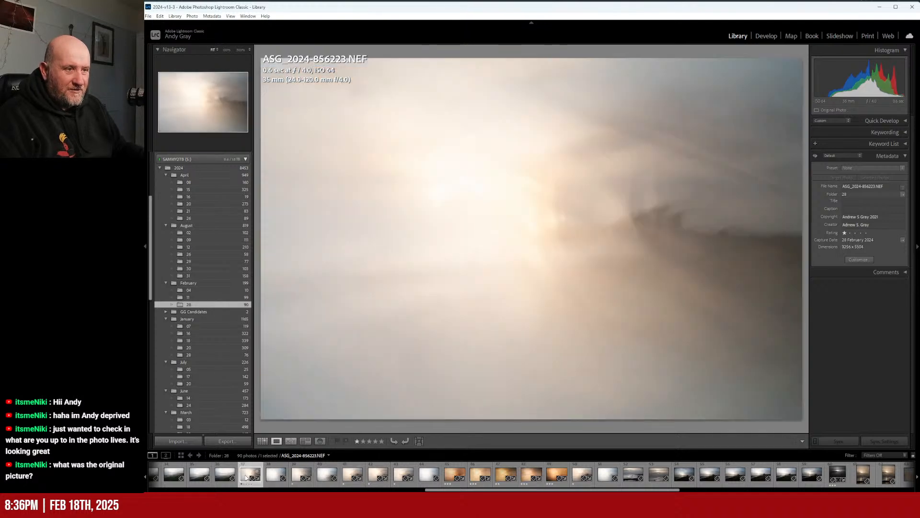
pyautogui.click(298, 479)
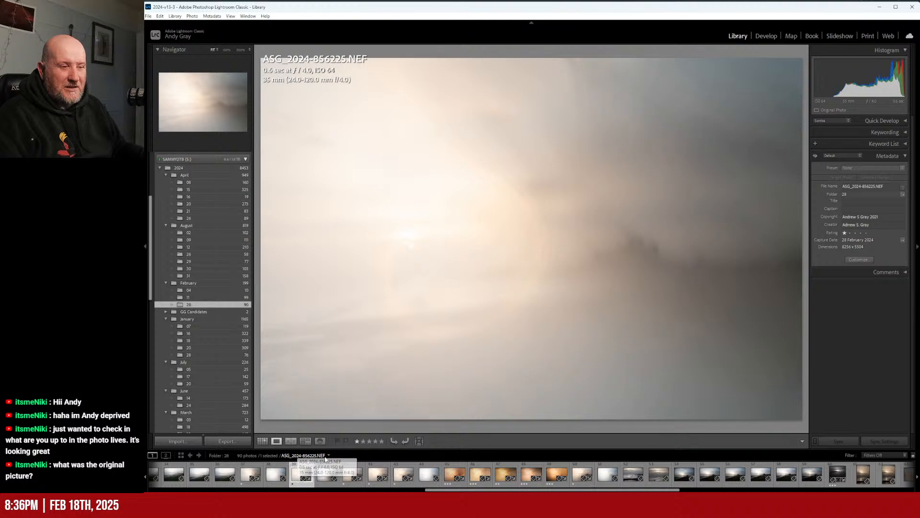
pyautogui.click(346, 474)
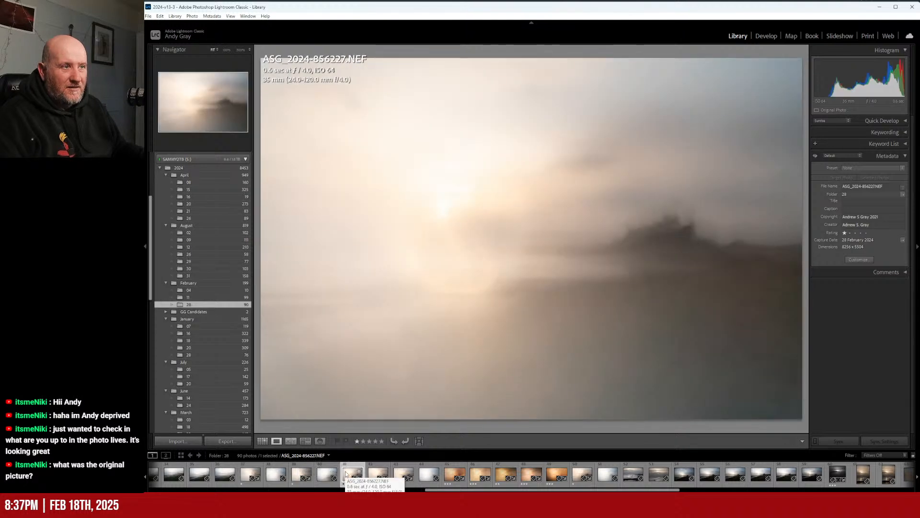
pyautogui.click(380, 474)
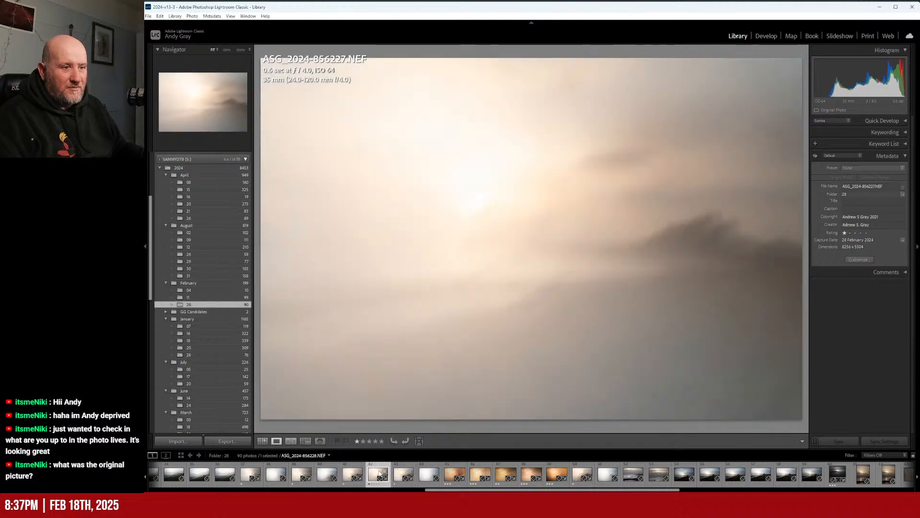
pyautogui.click(579, 475)
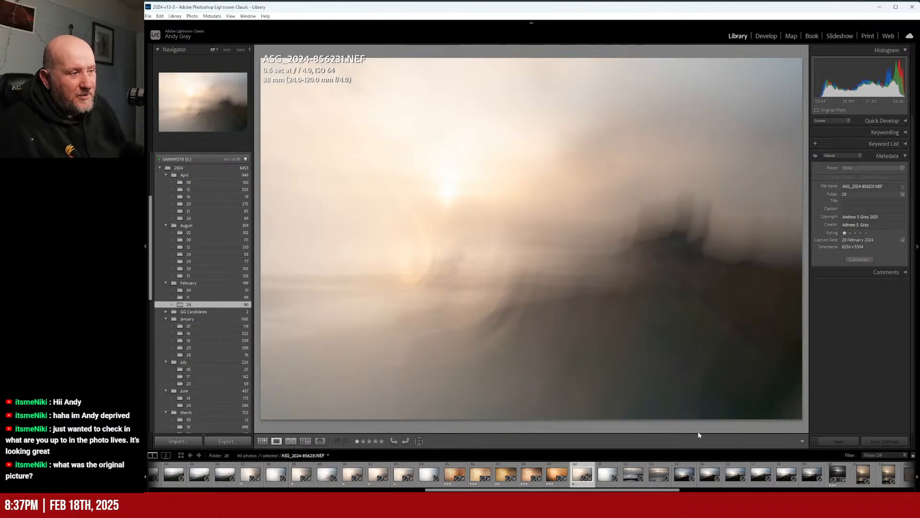
pyautogui.click(683, 475)
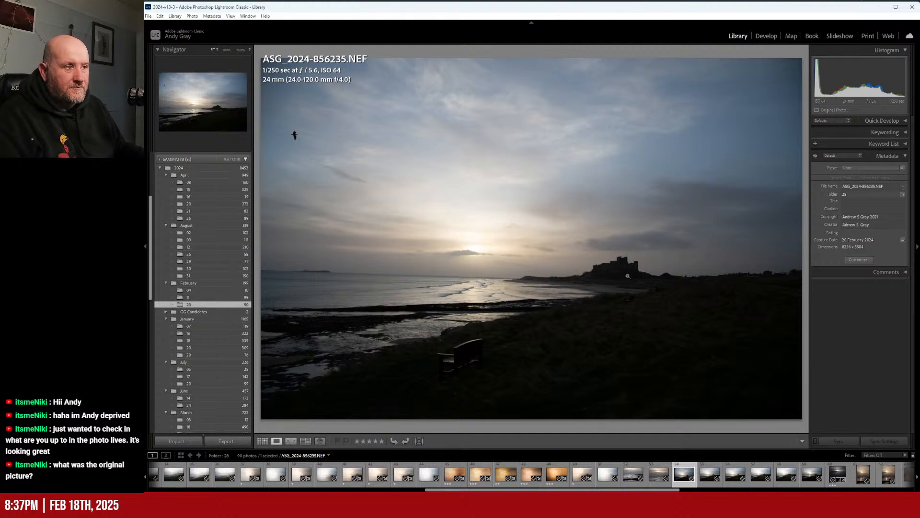
pyautogui.click(455, 474)
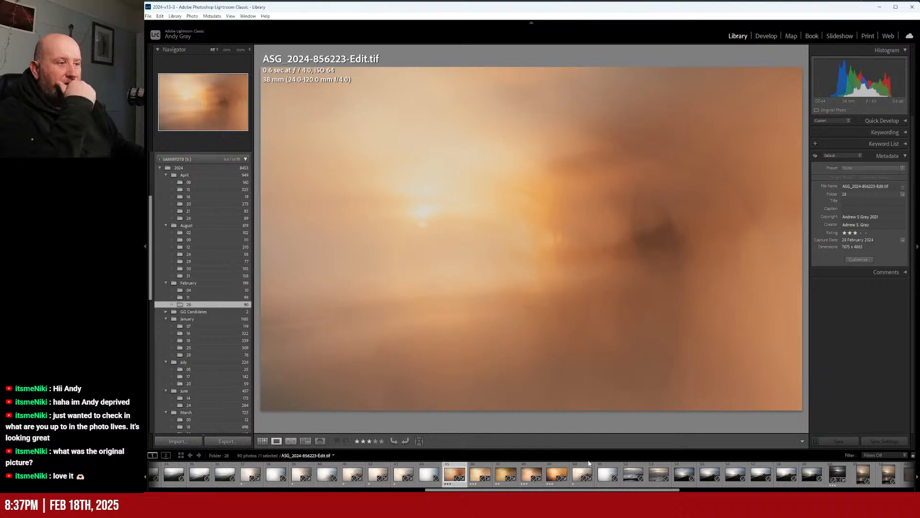
pyautogui.click(554, 475)
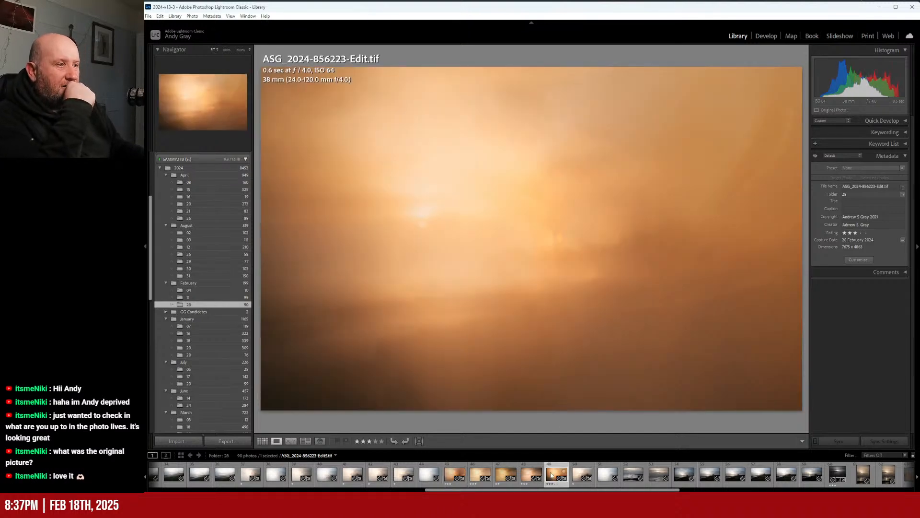
pyautogui.rightClick(563, 254)
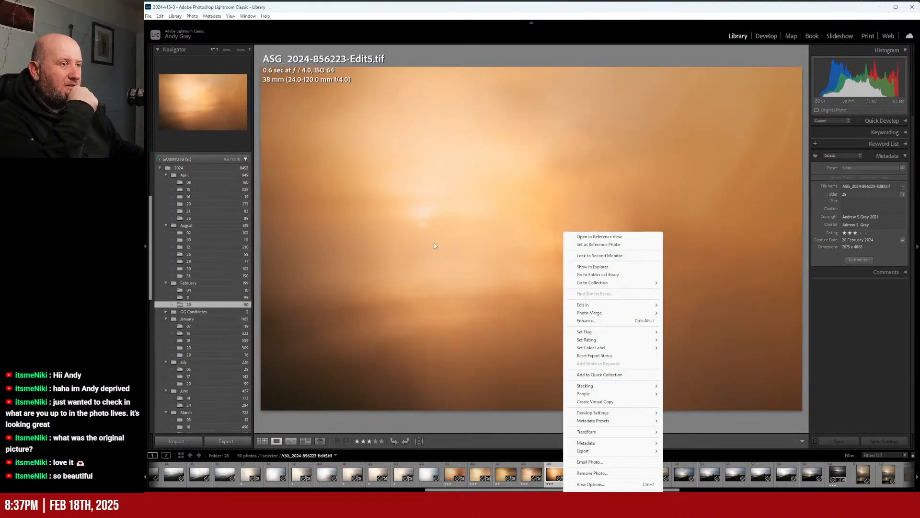
pyautogui.click(607, 402)
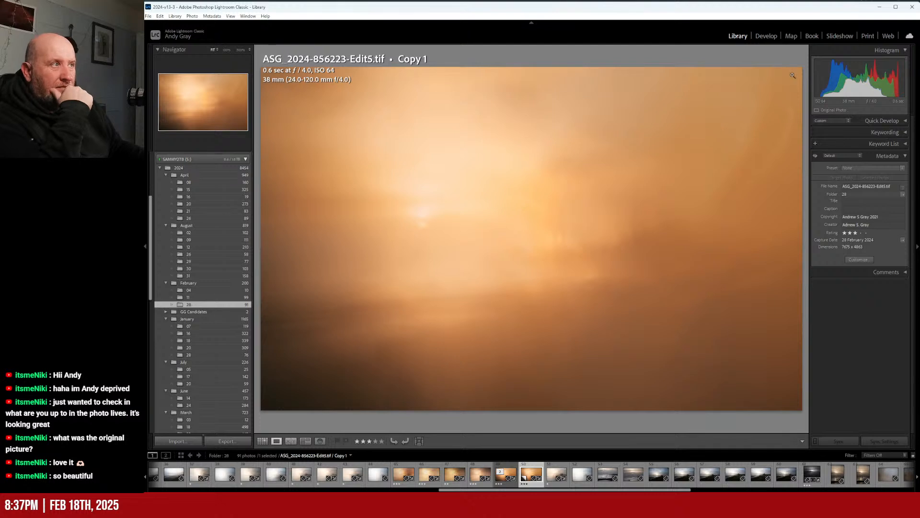
# - Crop the virtual copy of Edit5 to 16 x 9, shifting the frame slightly up so more comes off the bottom
pyautogui.click(766, 36)
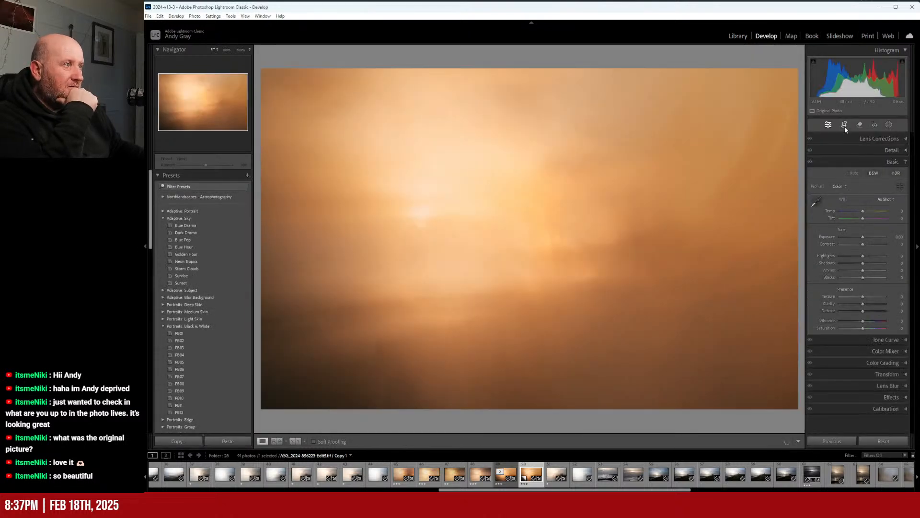
pyautogui.click(844, 126)
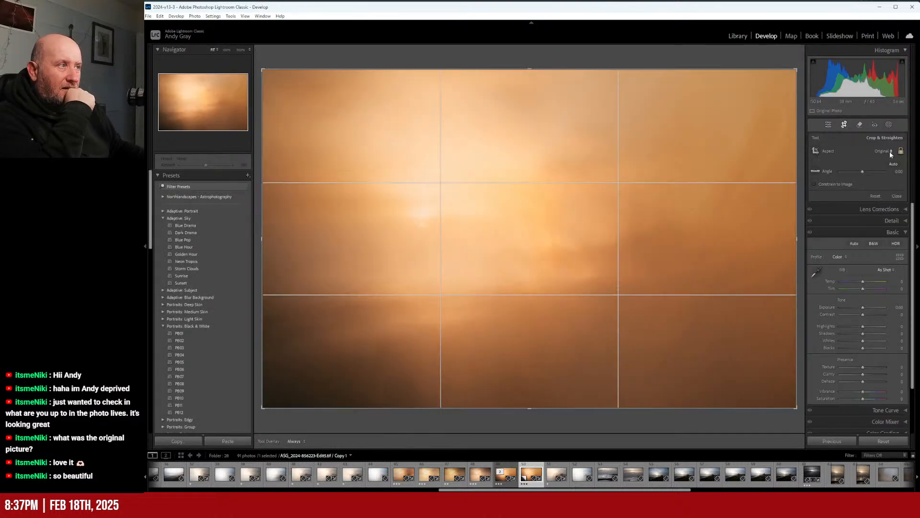
pyautogui.click(886, 151)
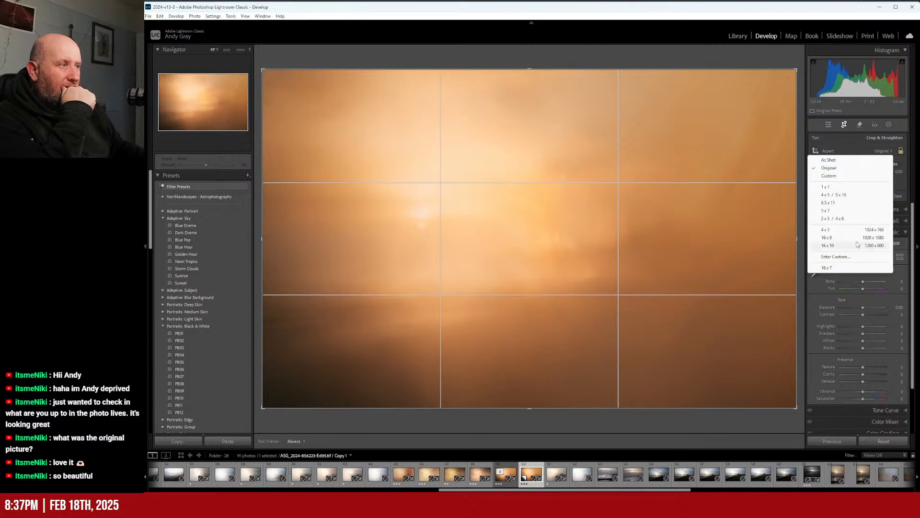
pyautogui.click(826, 237)
pyautogui.moveTo(623, 162); pyautogui.dragTo(623, 233)
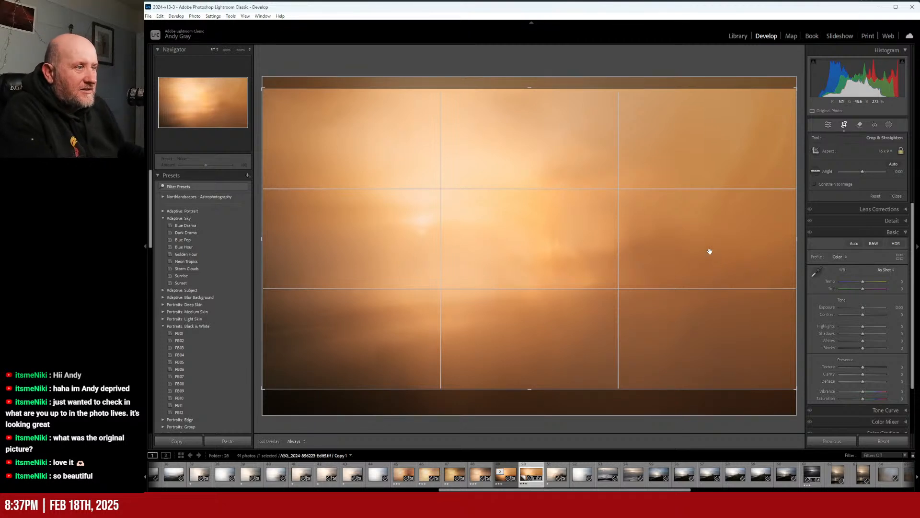
pyautogui.press('Return')
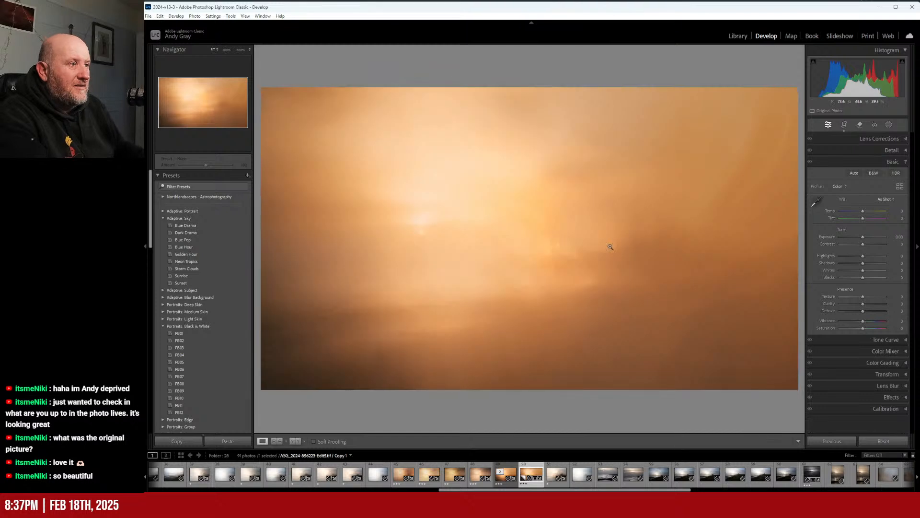
# - Make another virtual copy of Edit5 and crop it to a 1 x 1 square spanning the full image height near the centre
pyautogui.rightClick(563, 229)
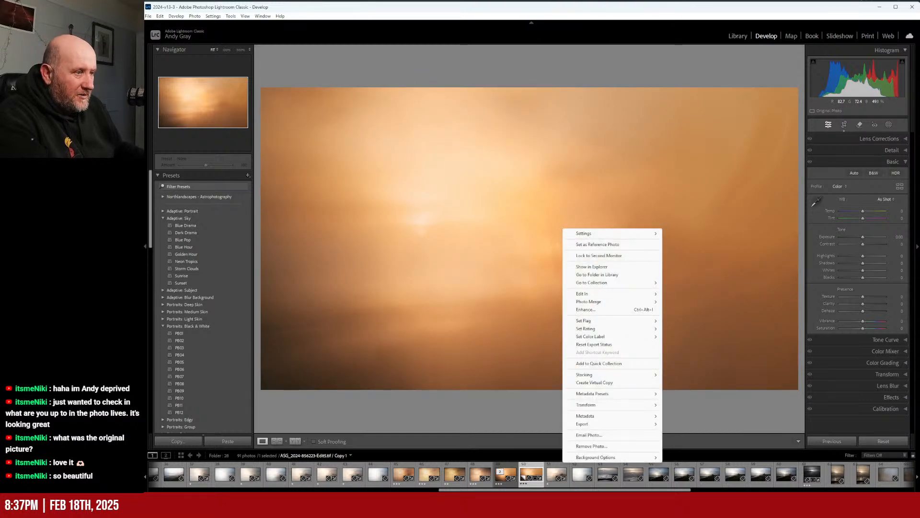
pyautogui.click(613, 382)
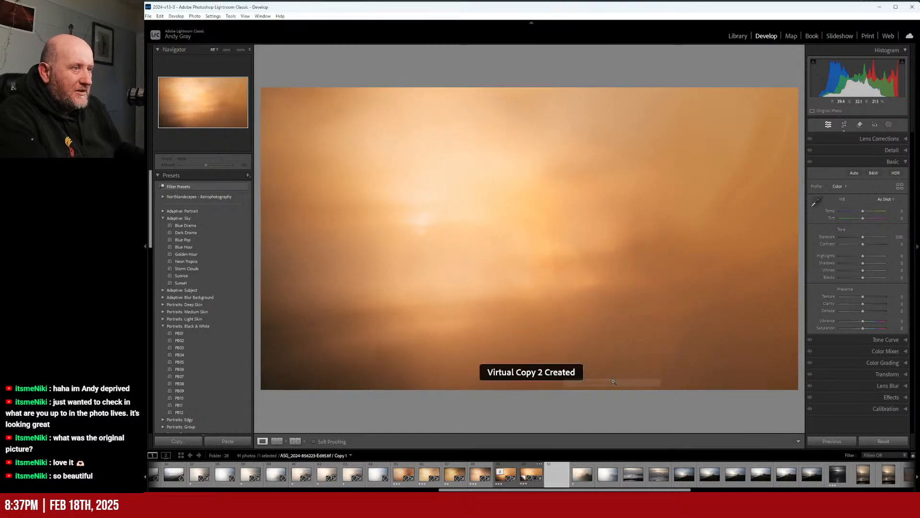
pyautogui.click(845, 126)
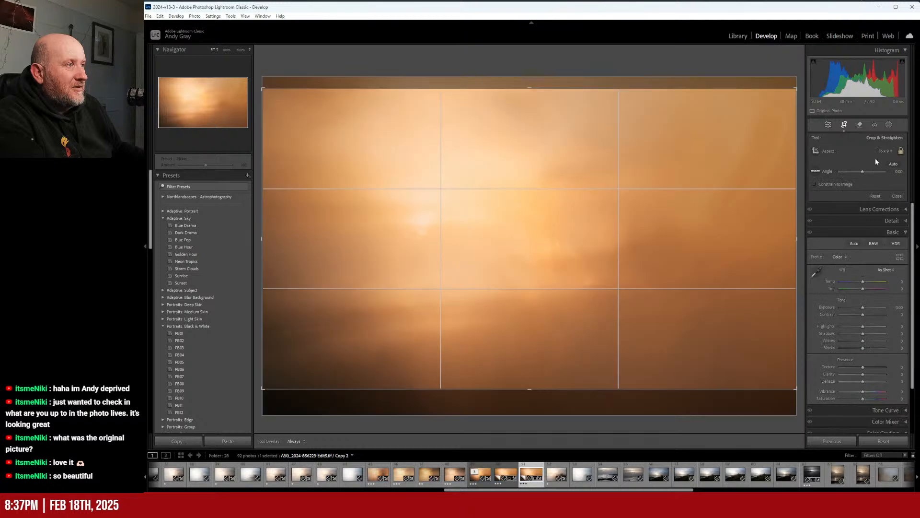
pyautogui.click(885, 151)
pyautogui.click(825, 187)
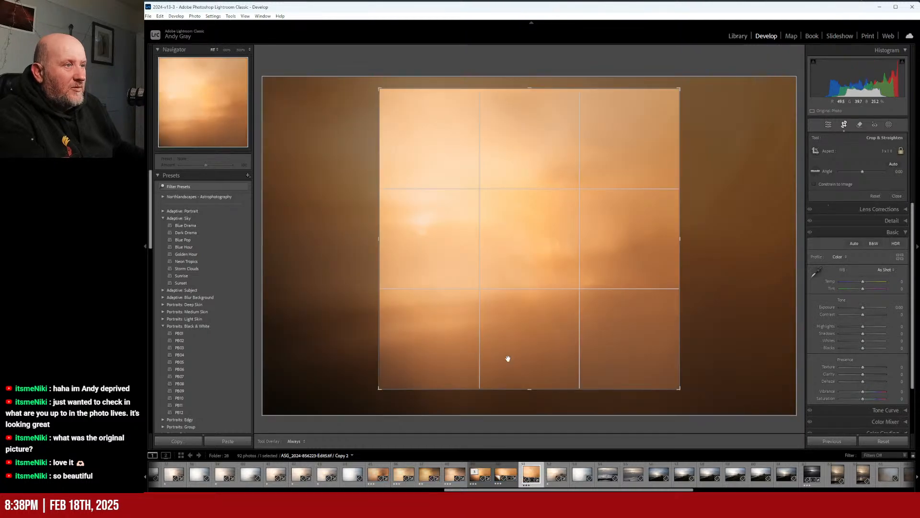
pyautogui.moveTo(381, 388); pyautogui.dragTo(359, 410)
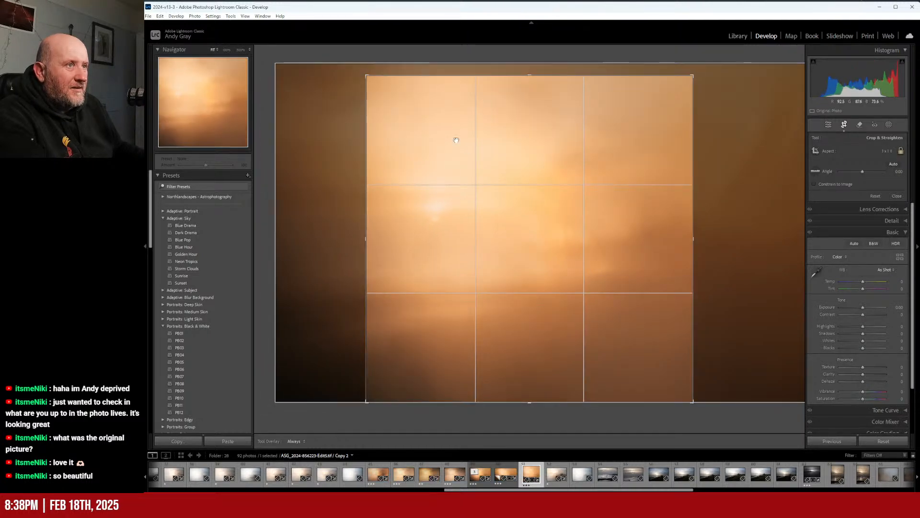
pyautogui.moveTo(546, 113); pyautogui.dragTo(537, 179)
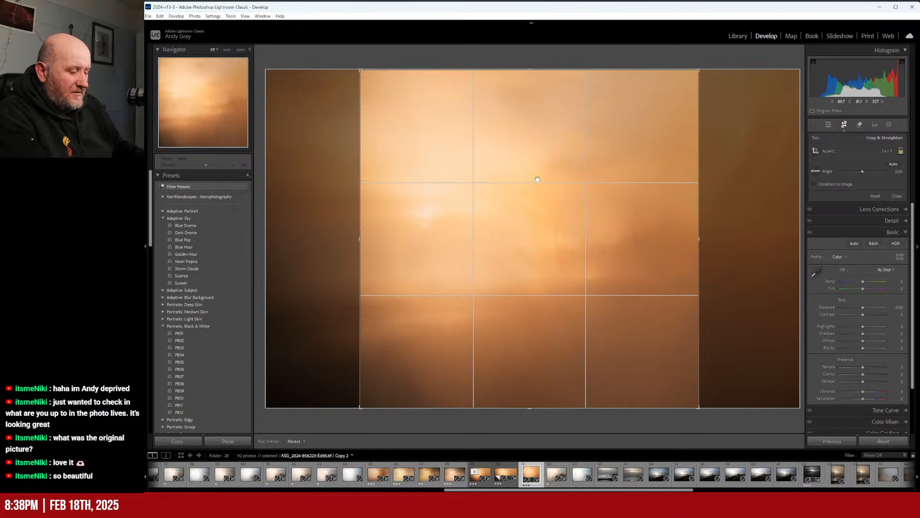
pyautogui.press('Return')
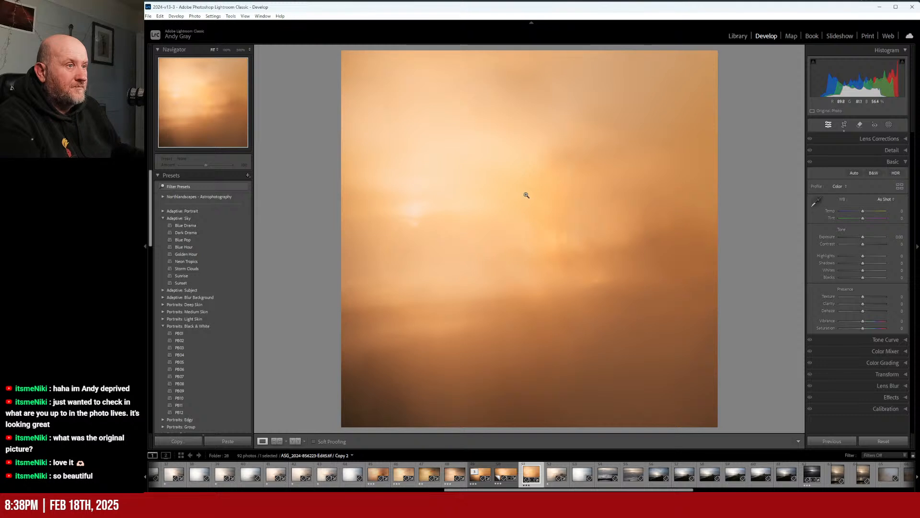
pyautogui.click(456, 467)
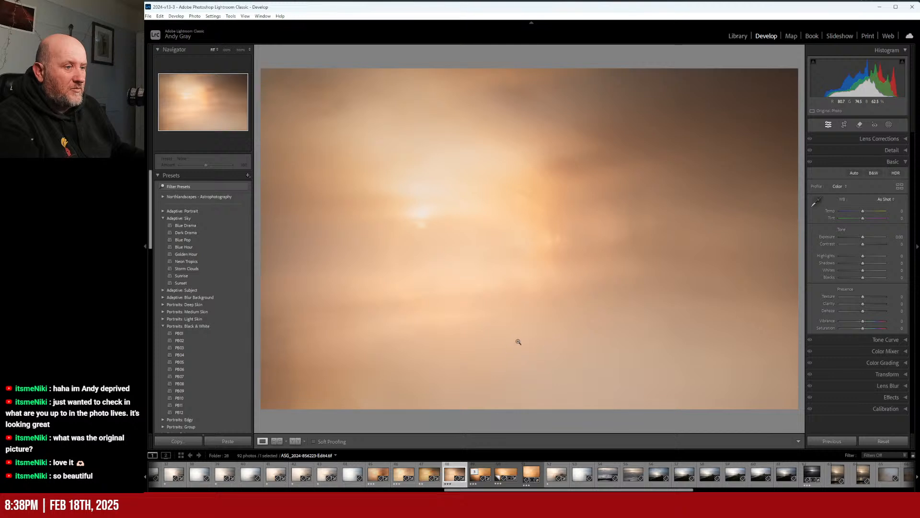
pyautogui.rightClick(503, 293)
pyautogui.click(558, 206)
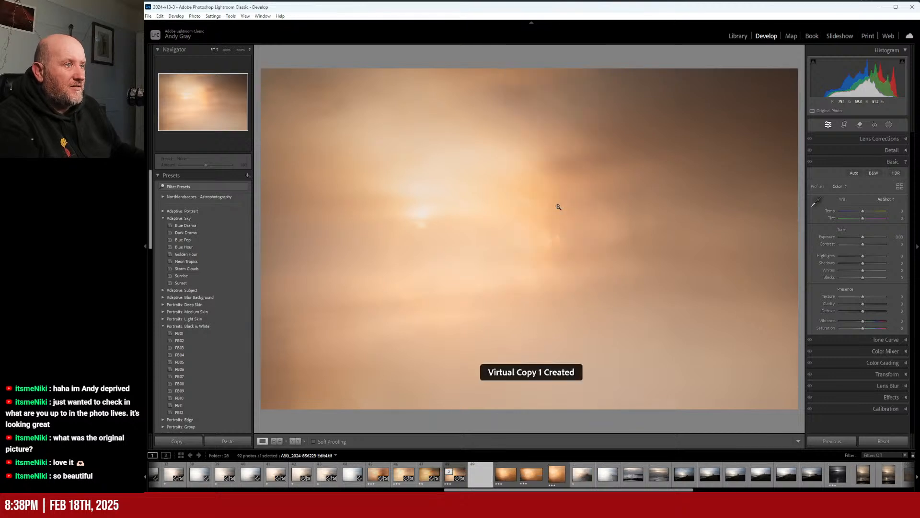
pyautogui.click(846, 125)
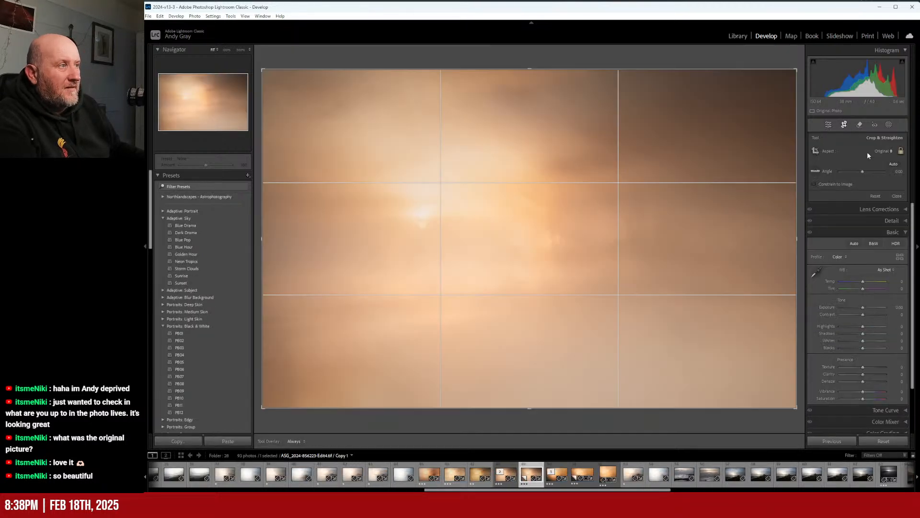
pyautogui.click(881, 151)
pyautogui.click(861, 239)
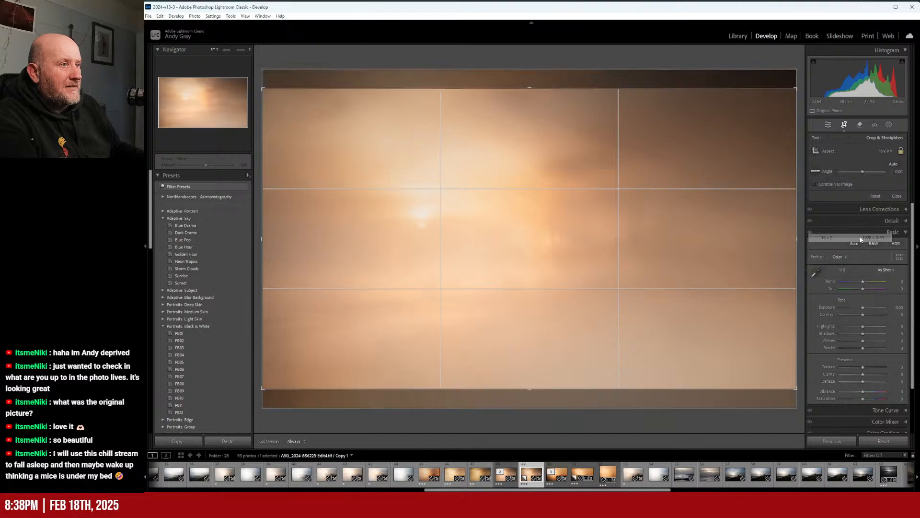
pyautogui.moveTo(668, 194); pyautogui.dragTo(665, 249)
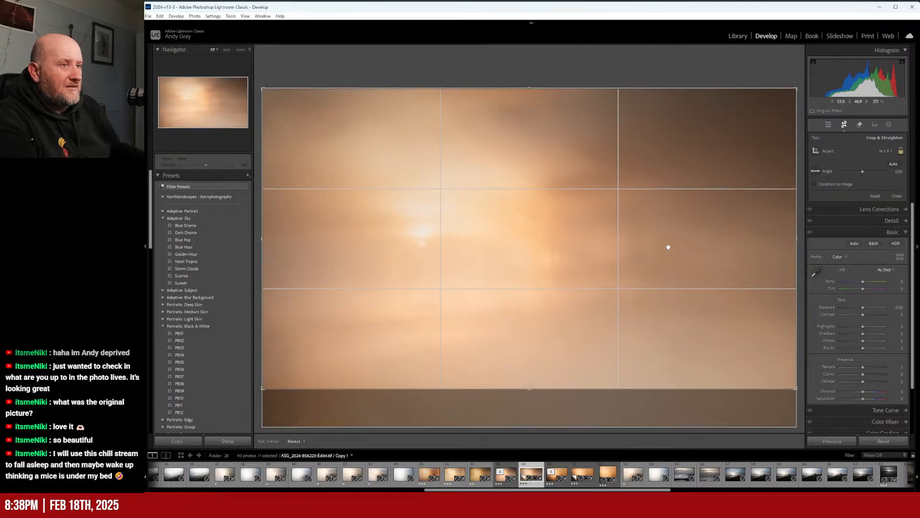
pyautogui.press('Return')
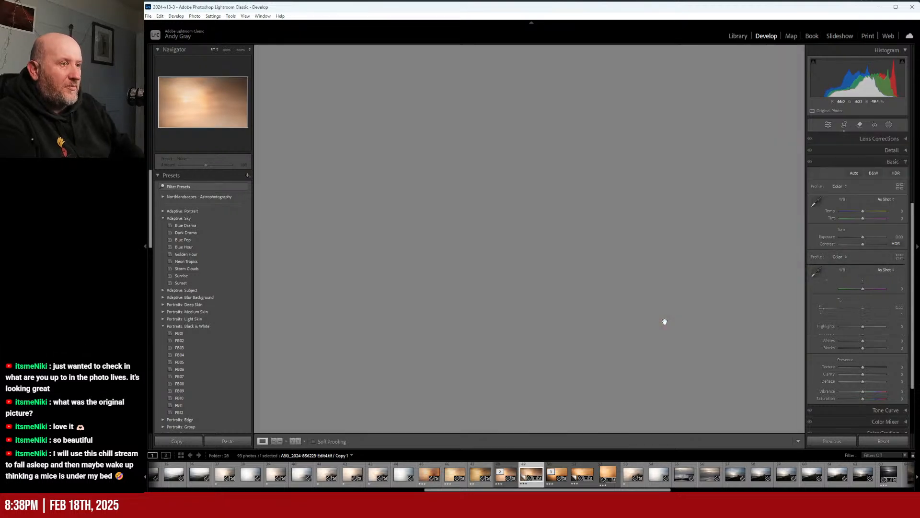
# - Make another virtual copy of the 16 x 9 Edit4 version and set its crop aspect to 1 x 1
pyautogui.rightClick(591, 302)
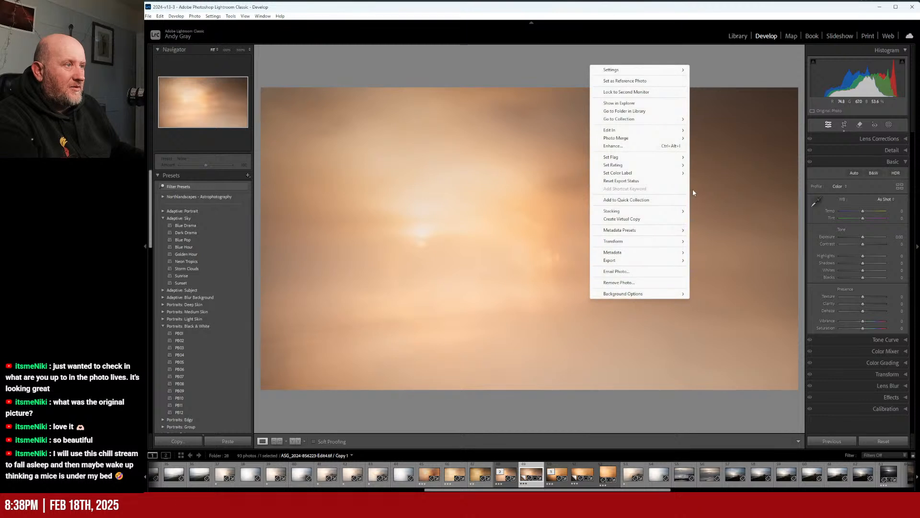
pyautogui.click(659, 219)
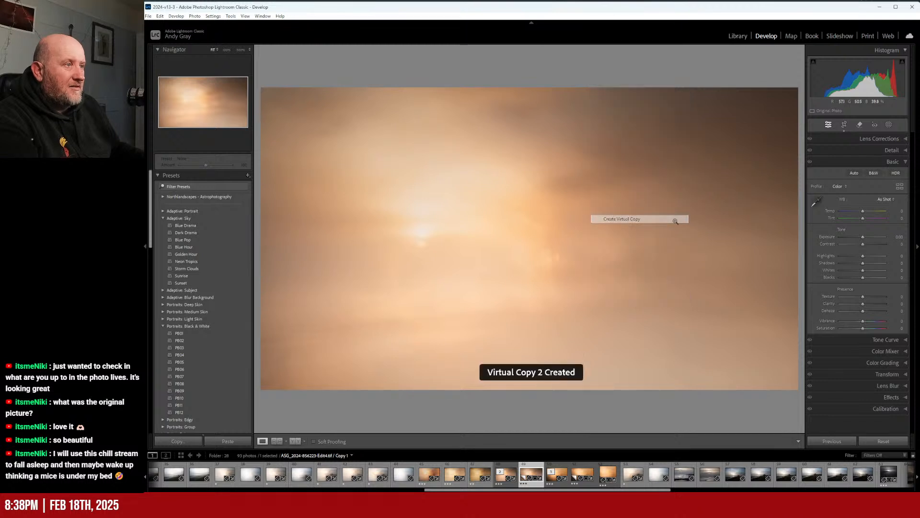
pyautogui.click(845, 124)
pyautogui.click(884, 150)
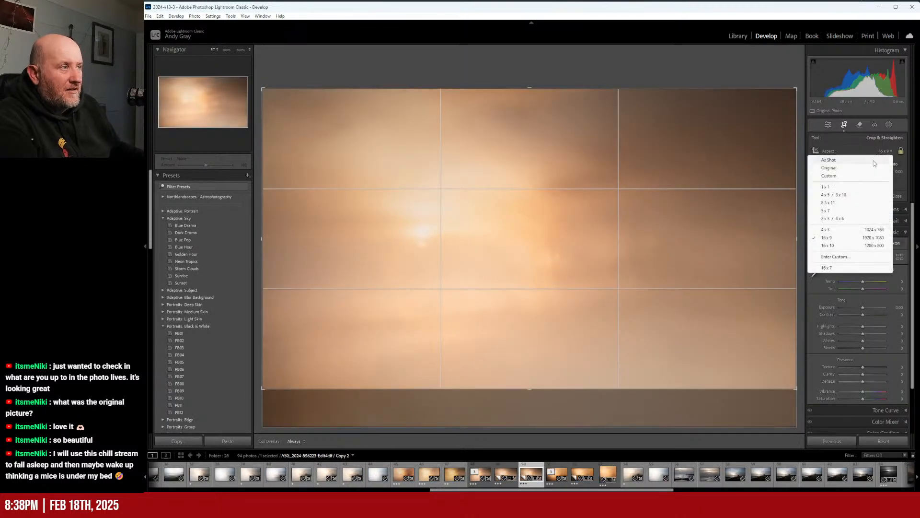
pyautogui.click(836, 189)
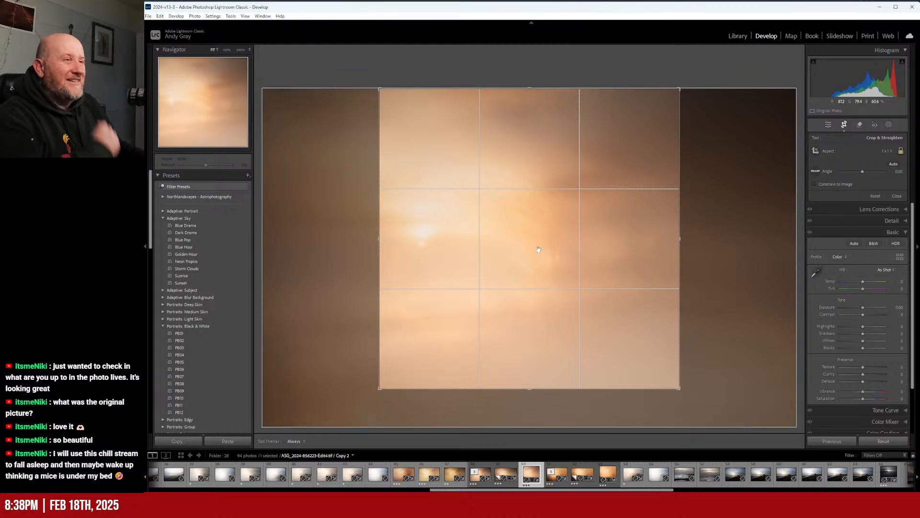
# - Enlarge the square crop on the Edit4 copy slightly and shift it left along the image's top edge
pyautogui.moveTo(546, 261); pyautogui.dragTo(599, 254)
pyautogui.moveTo(592, 253); pyautogui.dragTo(594, 253)
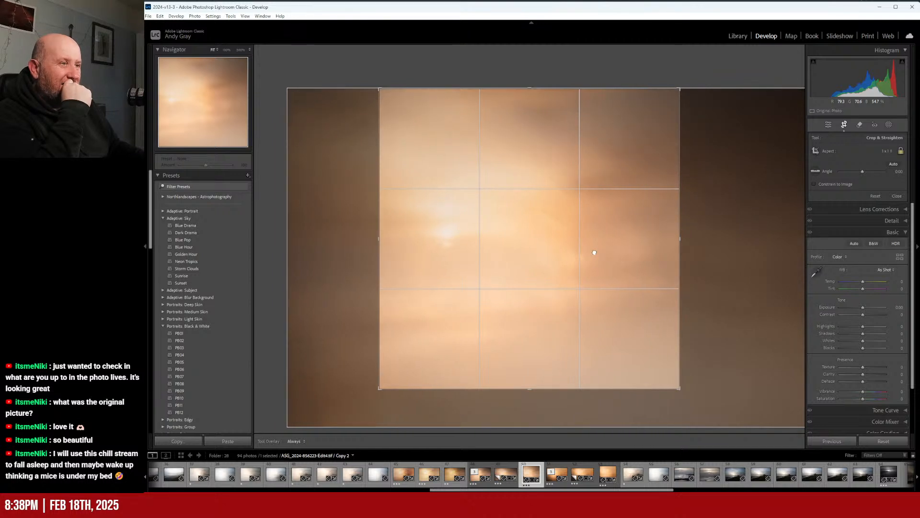
pyautogui.moveTo(529, 389)
pyautogui.mouseDown()
pyautogui.moveTo(526, 411)
pyautogui.moveTo(526, 397)
pyautogui.mouseUp()
pyautogui.moveTo(565, 284)
pyautogui.mouseDown()
pyautogui.moveTo(488, 287)
pyautogui.moveTo(643, 288)
pyautogui.moveTo(532, 286)
pyautogui.moveTo(575, 288)
pyautogui.moveTo(566, 290)
pyautogui.mouseUp()
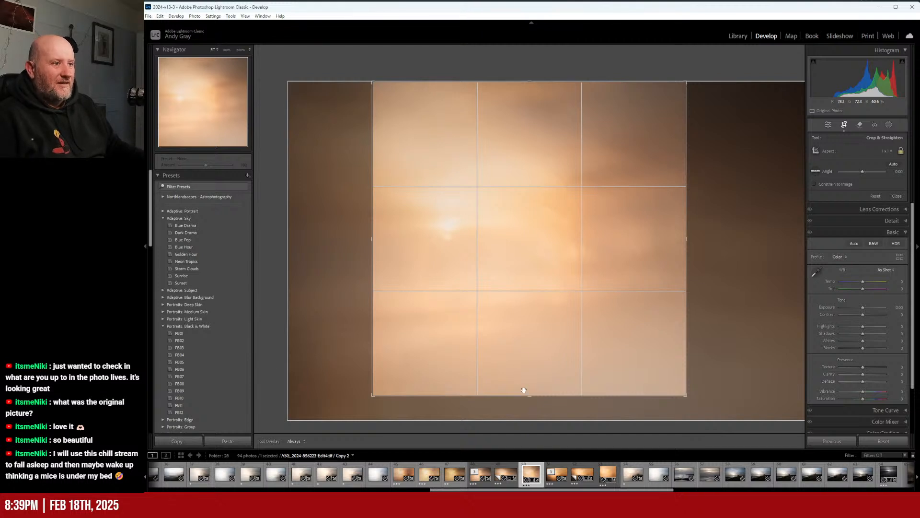
pyautogui.moveTo(524, 395)
pyautogui.mouseDown()
pyautogui.moveTo(528, 416)
pyautogui.moveTo(526, 399)
pyautogui.mouseUp()
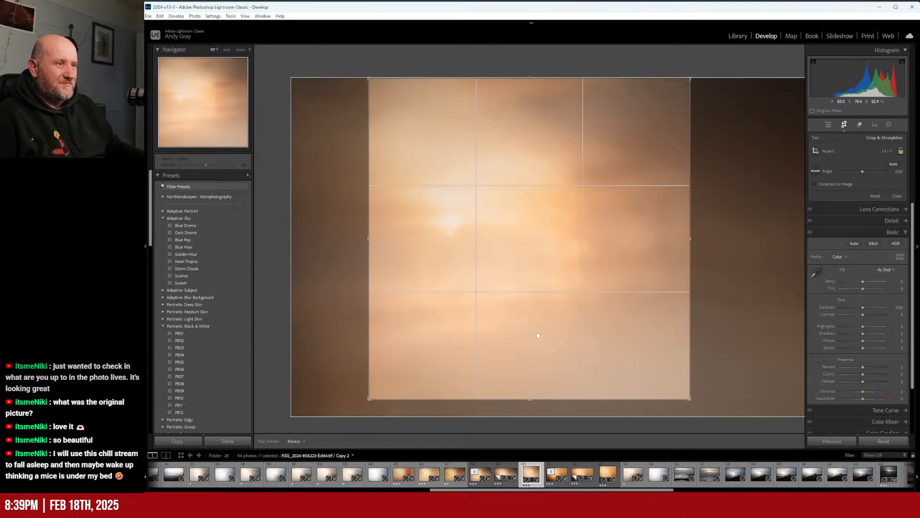
pyautogui.moveTo(538, 335); pyautogui.dragTo(550, 339)
pyautogui.press('Return')
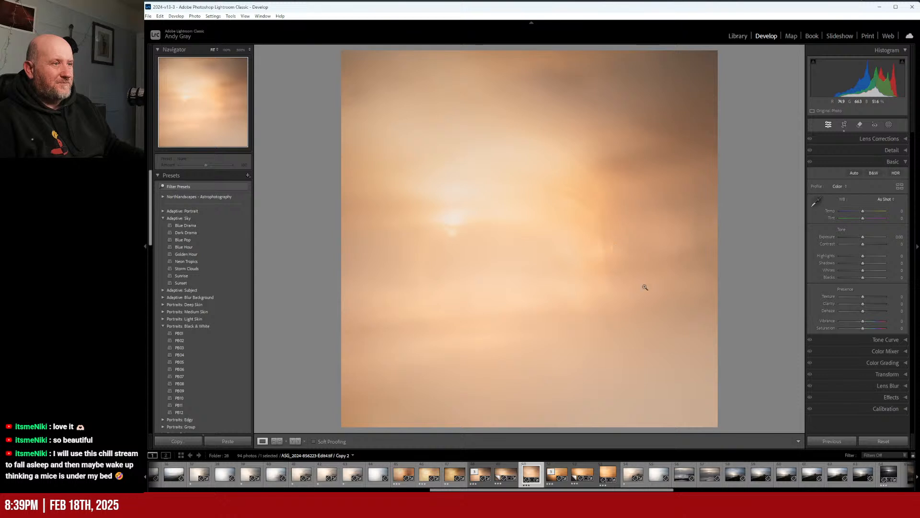
# - Tighten the square crop on the Edit4 copy slightly from its bottom edge
pyautogui.click(844, 125)
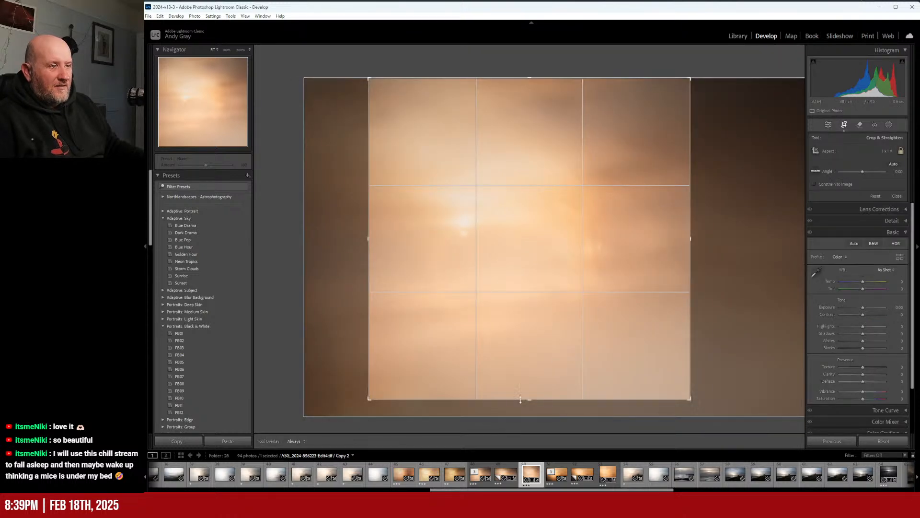
pyautogui.moveTo(526, 402); pyautogui.dragTo(526, 394)
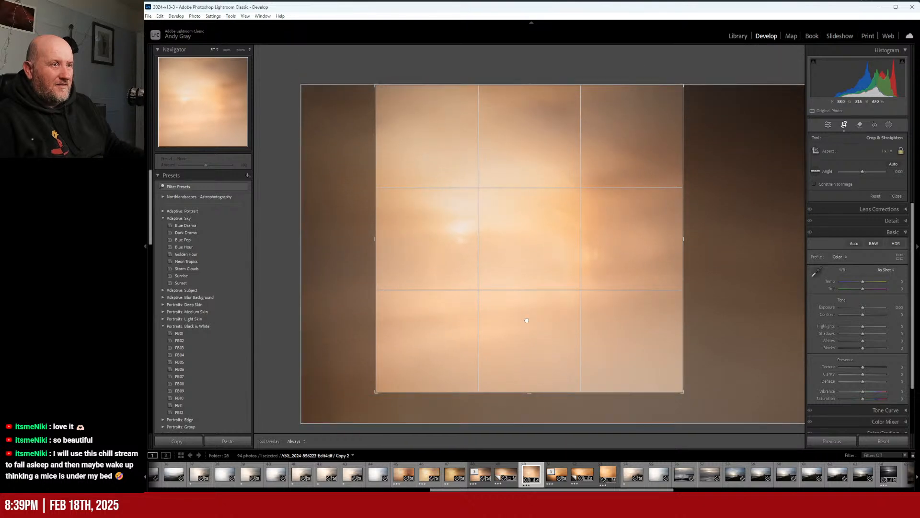
pyautogui.press('Return')
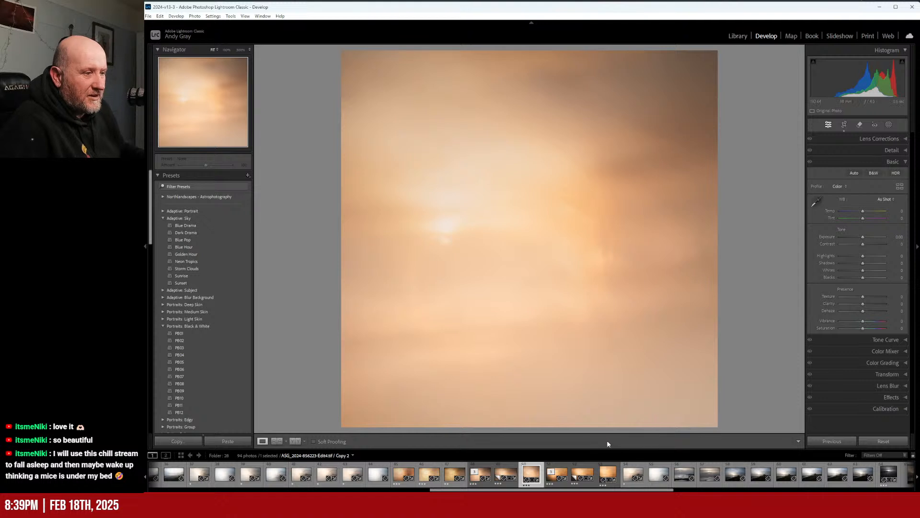
pyautogui.click(508, 467)
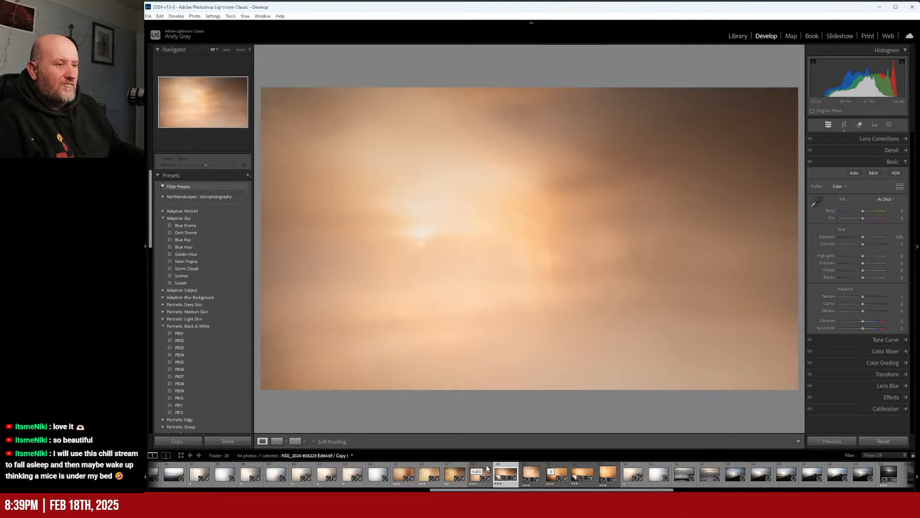
pyautogui.click(454, 472)
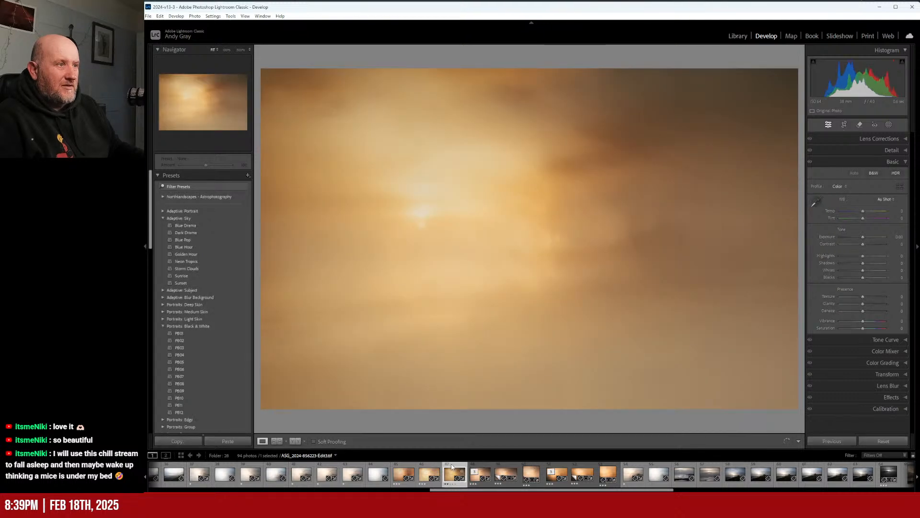
pyautogui.click(429, 465)
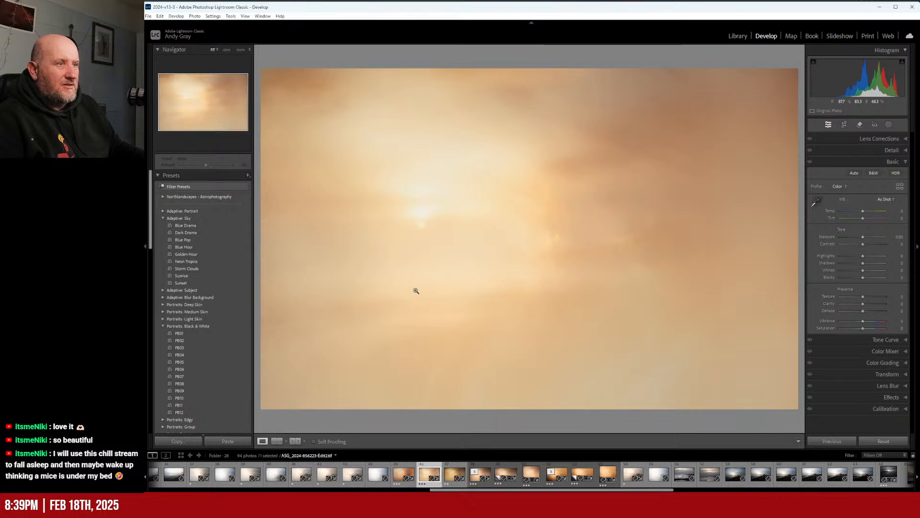
pyautogui.rightClick(591, 46)
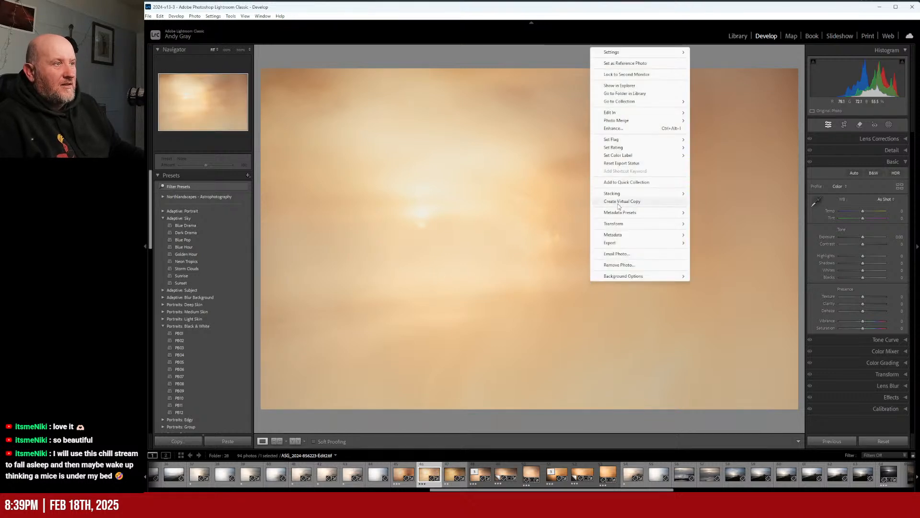
pyautogui.click(630, 183)
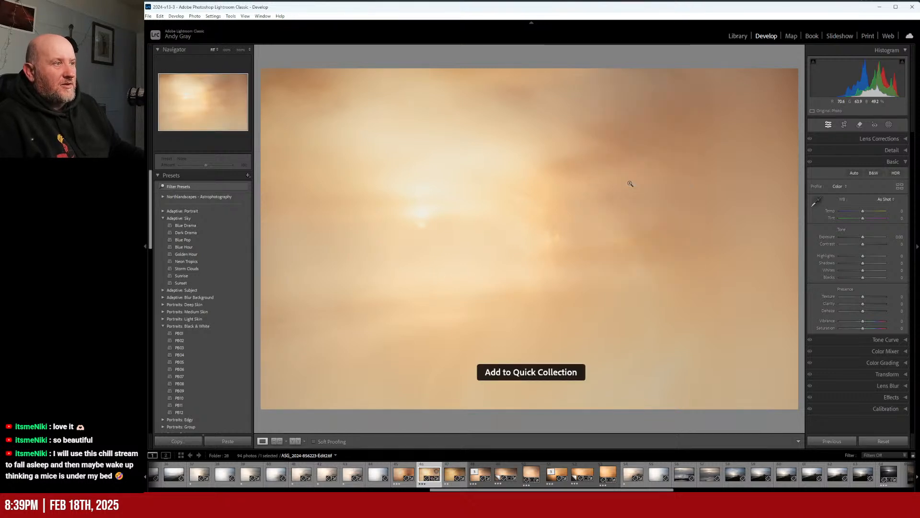
pyautogui.click(844, 124)
pyautogui.click(882, 151)
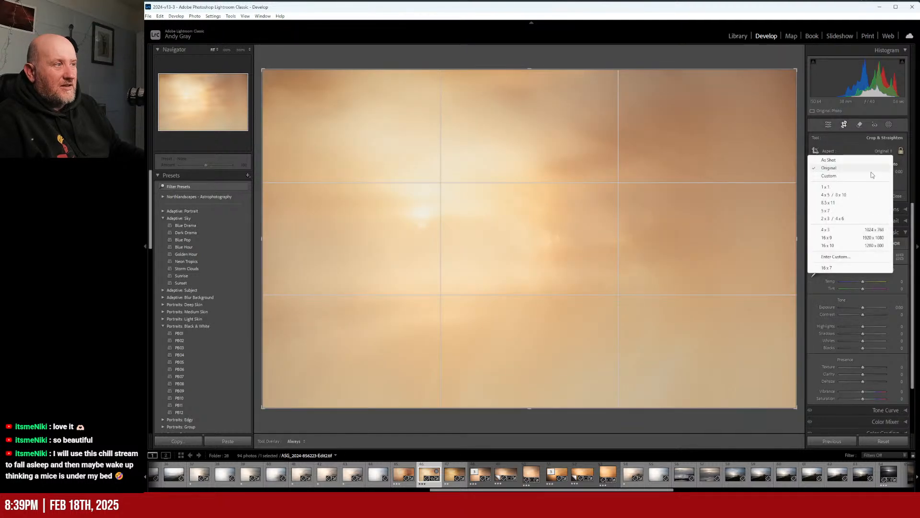
pyautogui.click(835, 239)
pyautogui.moveTo(637, 195); pyautogui.dragTo(640, 275)
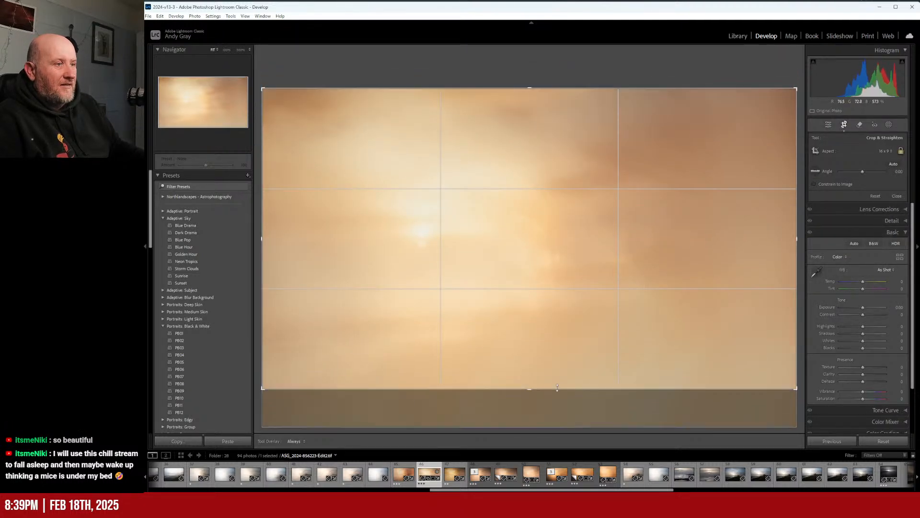
pyautogui.moveTo(557, 387); pyautogui.dragTo(523, 381)
pyautogui.moveTo(545, 298); pyautogui.dragTo(550, 382)
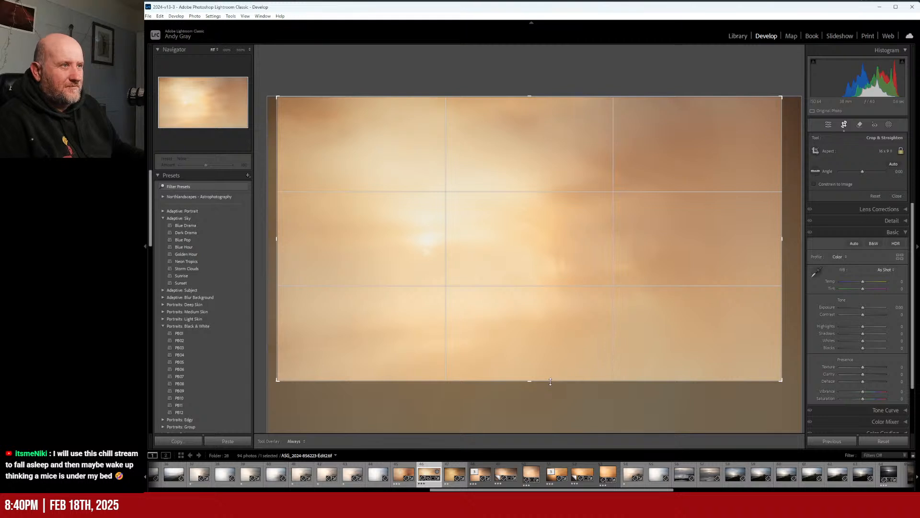
pyautogui.moveTo(546, 324); pyautogui.dragTo(549, 327)
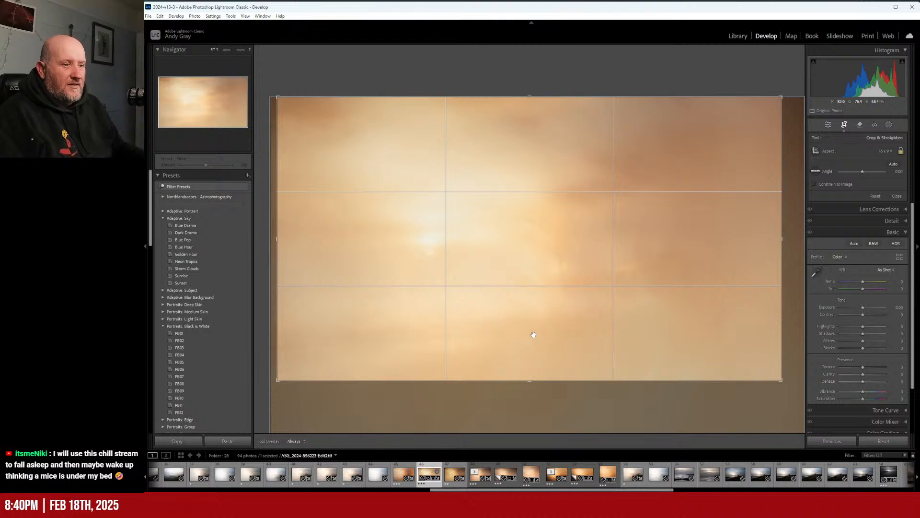
pyautogui.press('Return')
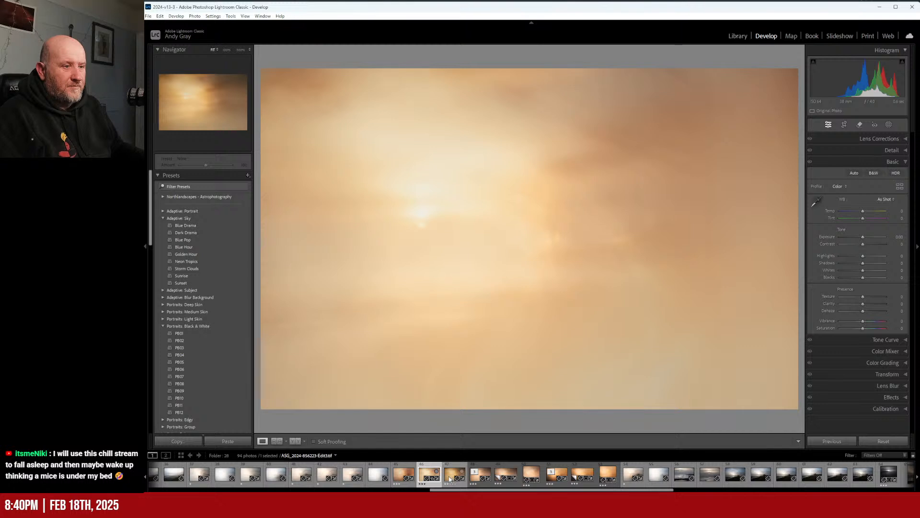
pyautogui.rightClick(491, 202)
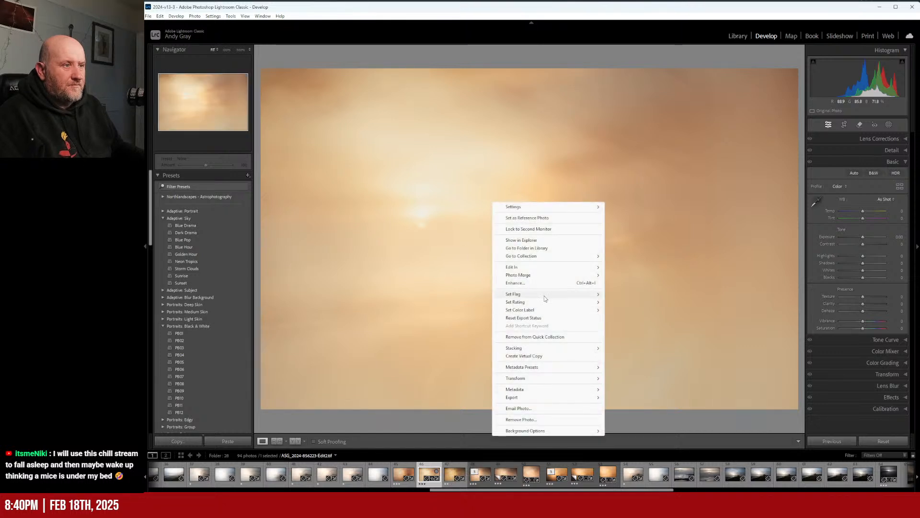
pyautogui.click(536, 356)
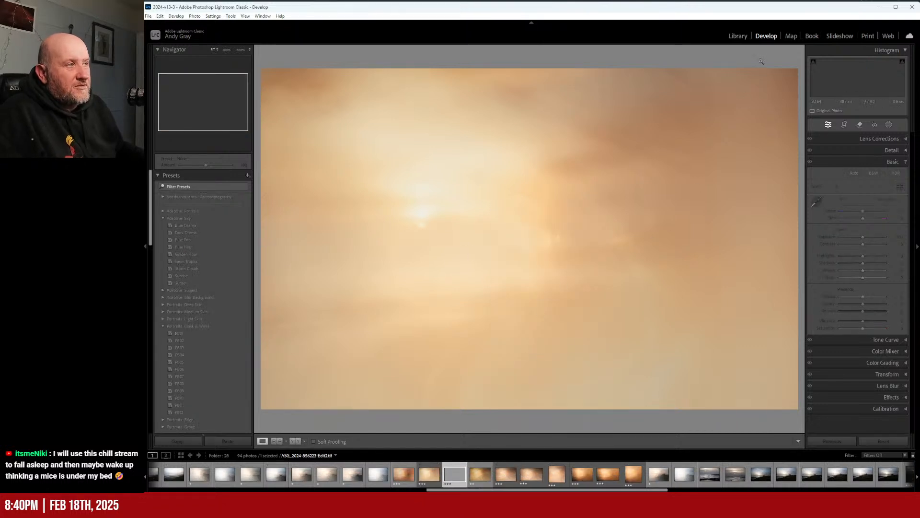
pyautogui.click(843, 125)
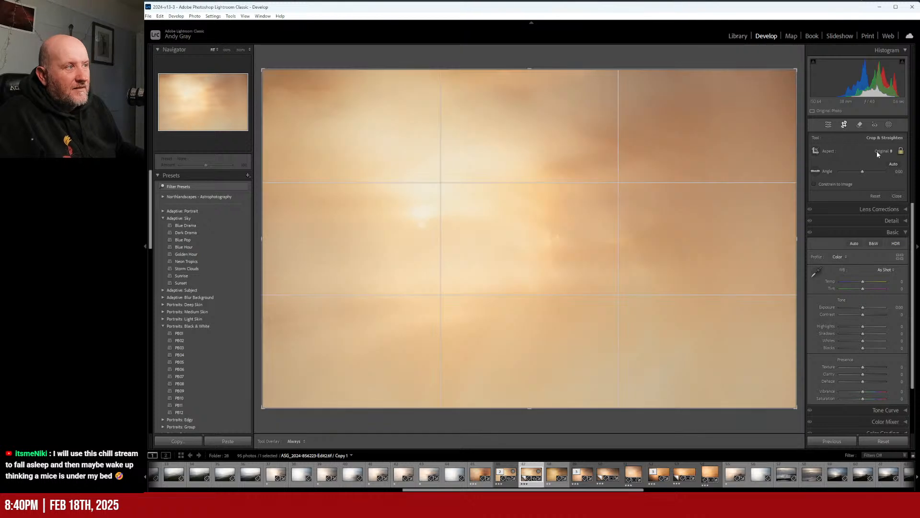
pyautogui.click(876, 152)
pyautogui.click(846, 239)
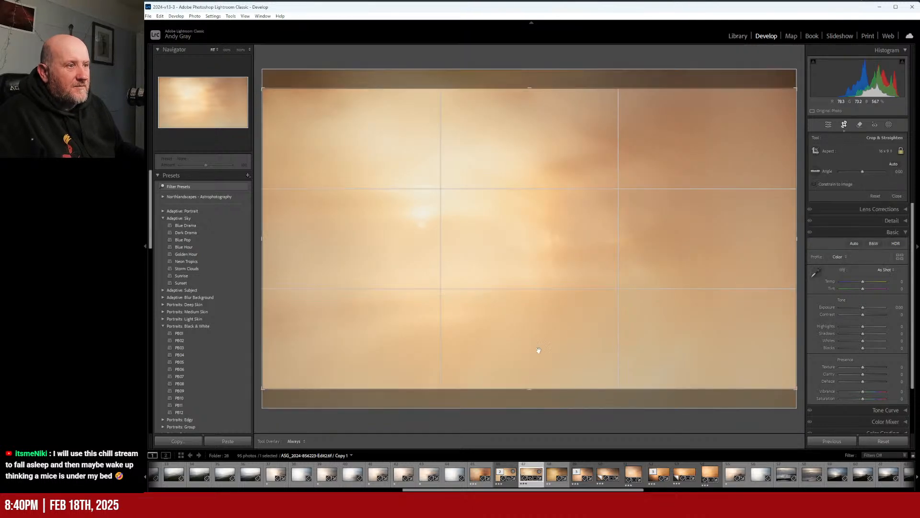
pyautogui.moveTo(538, 350); pyautogui.dragTo(530, 373)
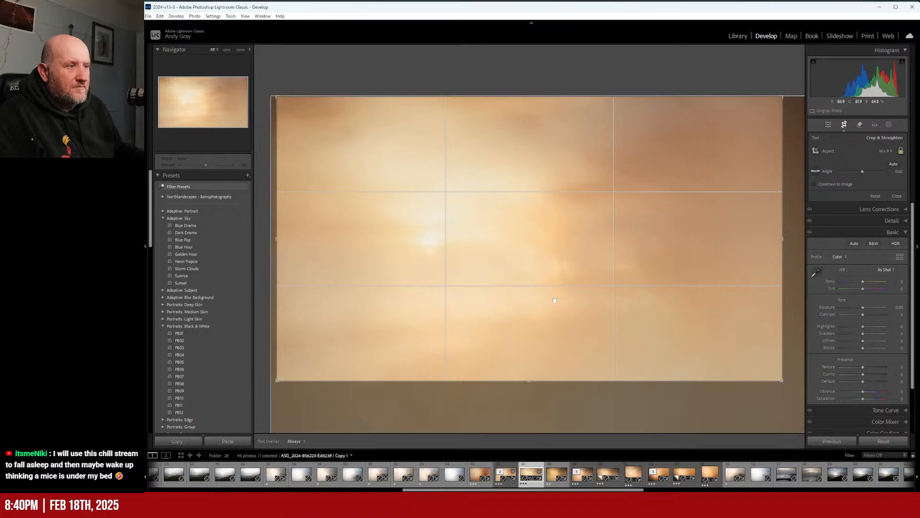
pyautogui.moveTo(554, 300); pyautogui.dragTo(554, 303)
pyautogui.press('Return')
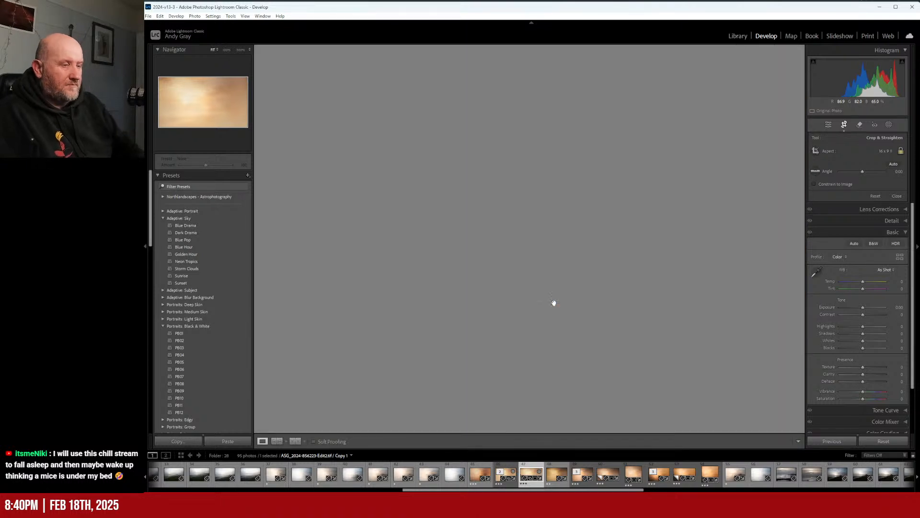
# - Make another virtual copy of the 16 x 9 Edit2 version and set its crop aspect to 1 x 1
pyautogui.rightClick(554, 303)
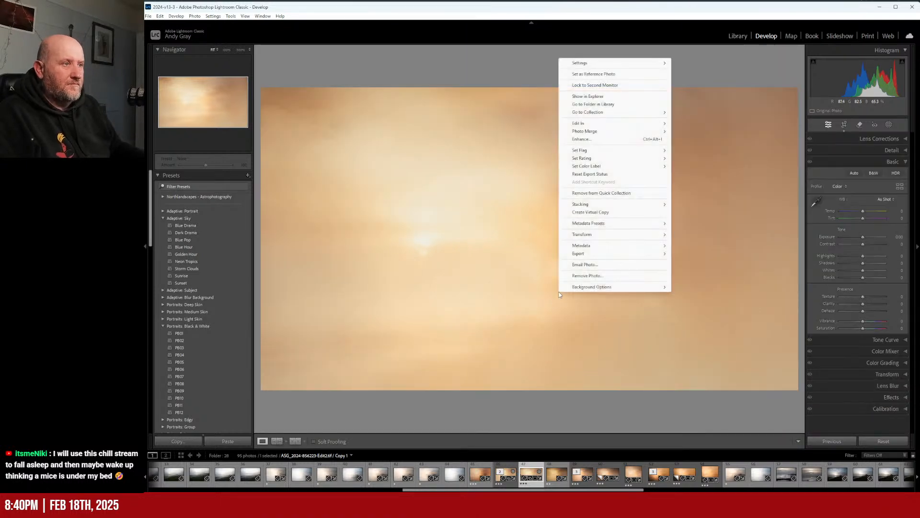
pyautogui.click(591, 211)
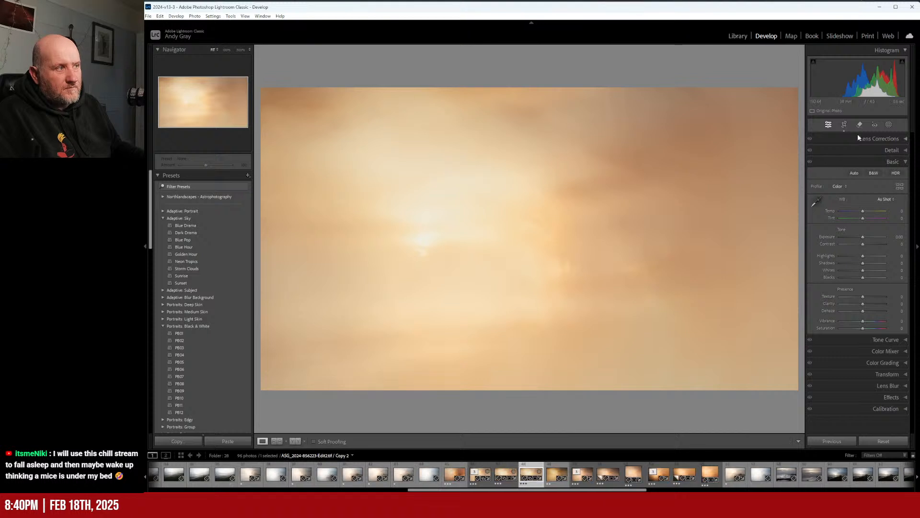
pyautogui.click(845, 125)
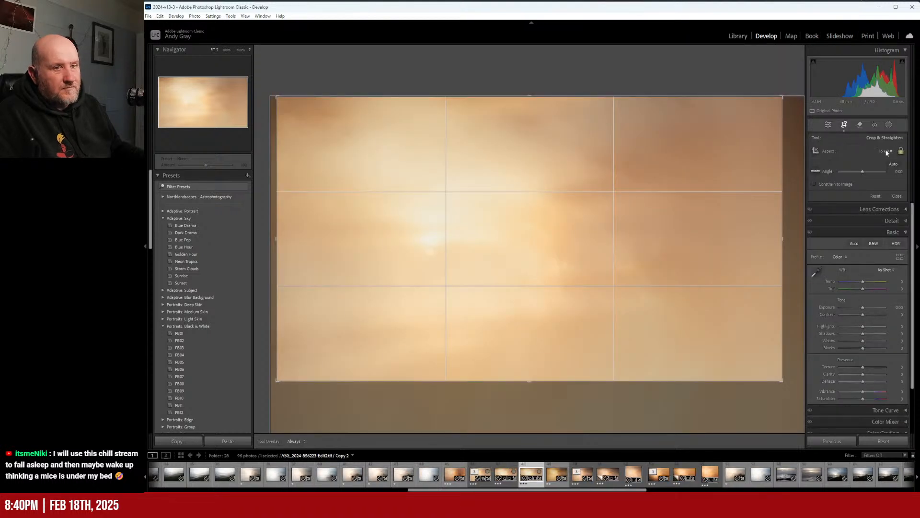
pyautogui.click(887, 152)
pyautogui.click(857, 190)
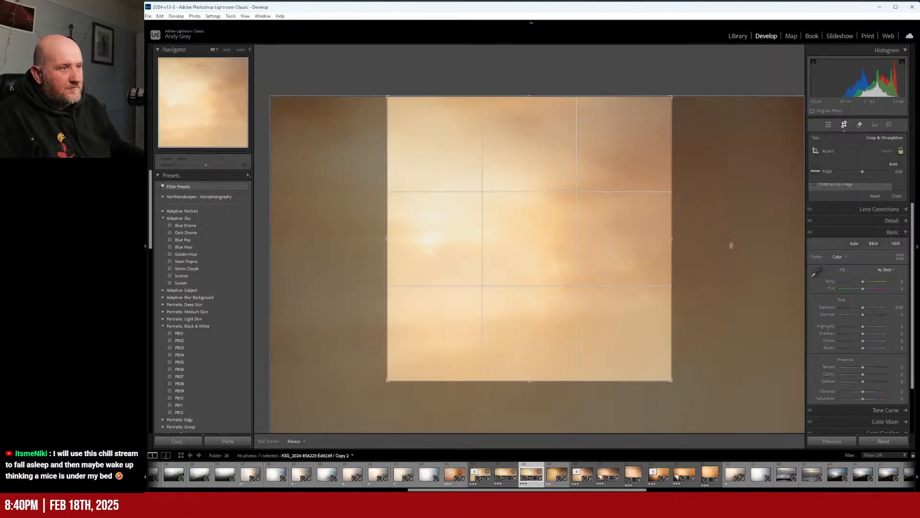
# - Enlarge the square crop on the Edit2 copy slightly and reposition it along the image's top edge with the sun near its left side
pyautogui.moveTo(602, 306); pyautogui.dragTo(621, 329)
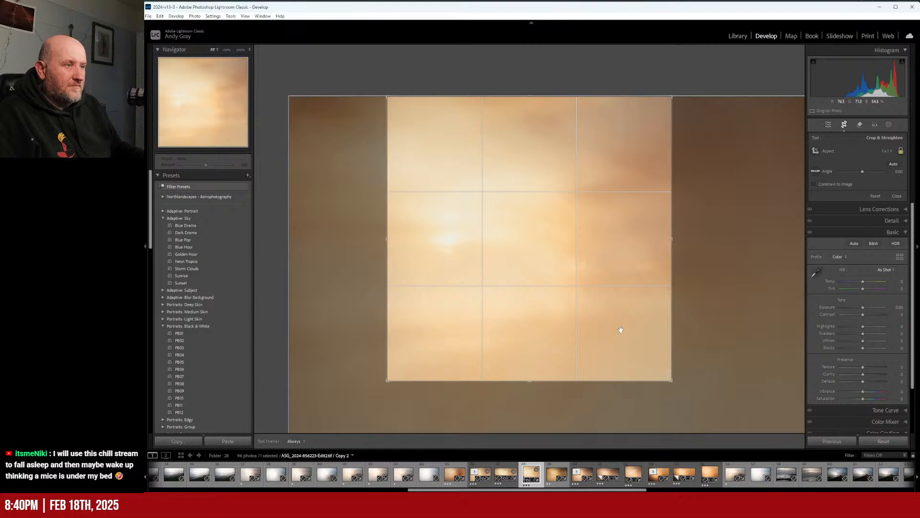
pyautogui.moveTo(529, 381)
pyautogui.mouseDown()
pyautogui.moveTo(523, 411)
pyautogui.moveTo(525, 379)
pyautogui.mouseUp()
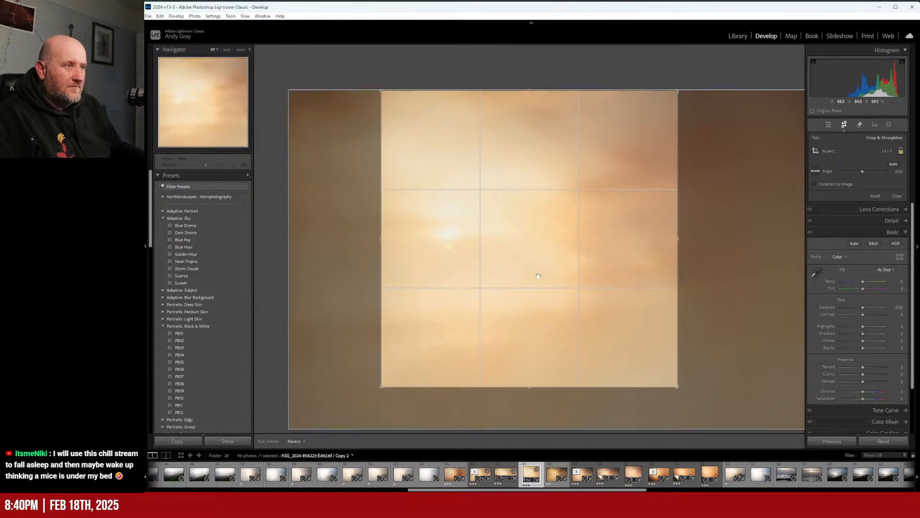
pyautogui.moveTo(539, 276); pyautogui.dragTo(520, 308)
pyautogui.press('Return')
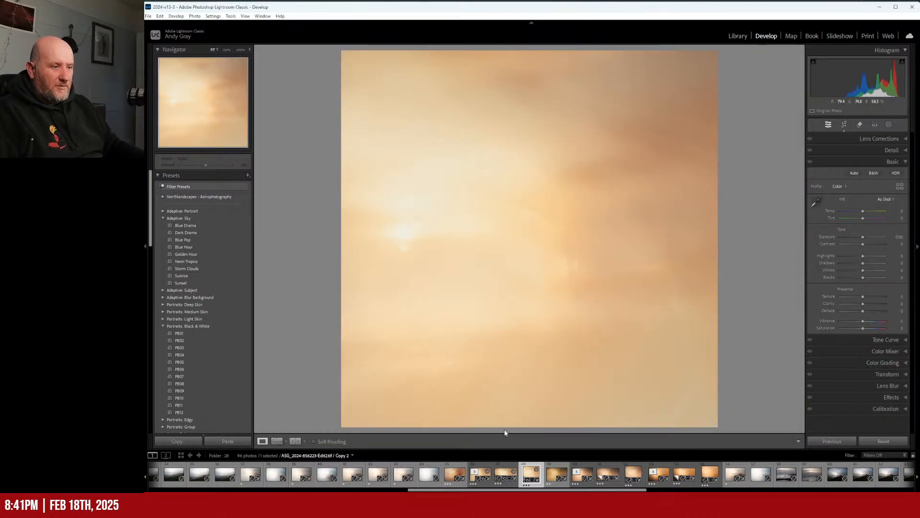
pyautogui.click(449, 467)
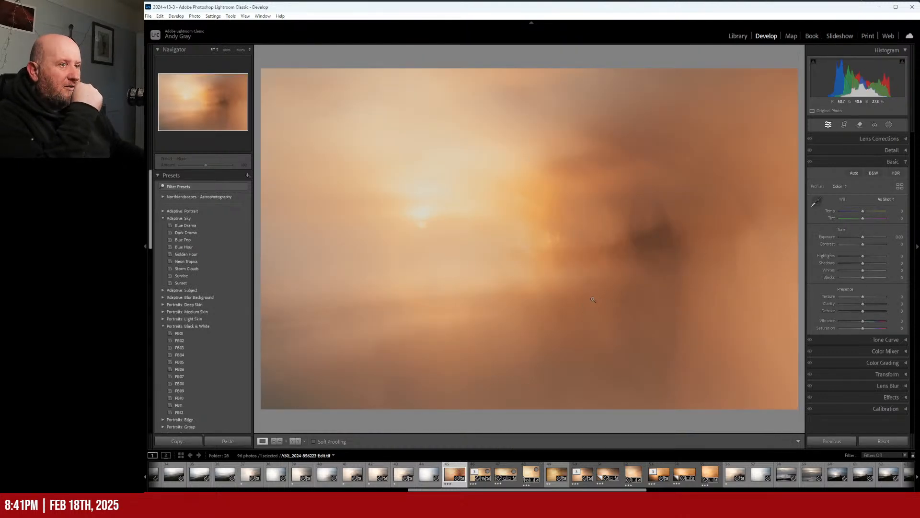
pyautogui.rightClick(512, 277)
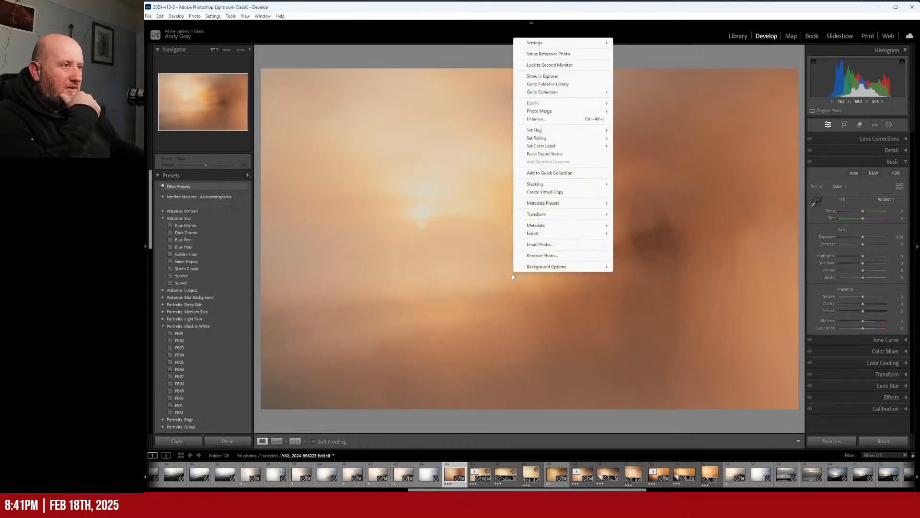
pyautogui.click(555, 192)
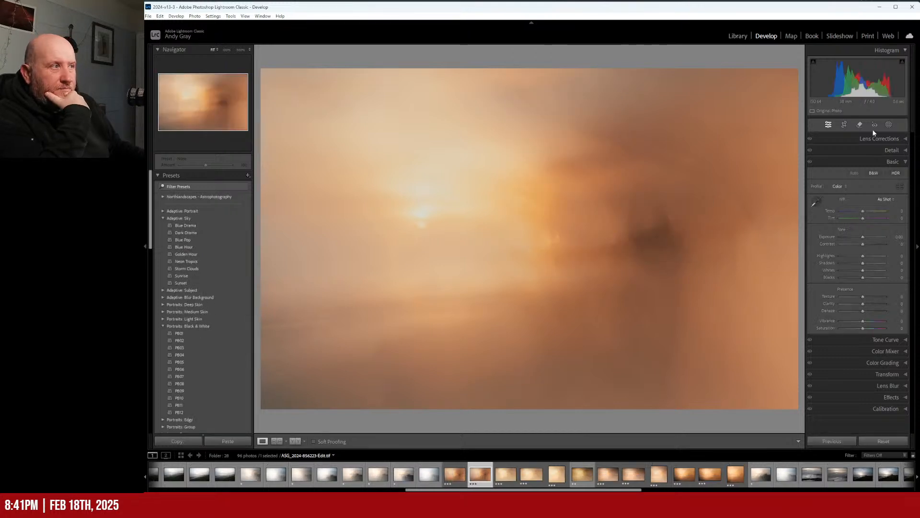
pyautogui.click(844, 124)
pyautogui.click(881, 151)
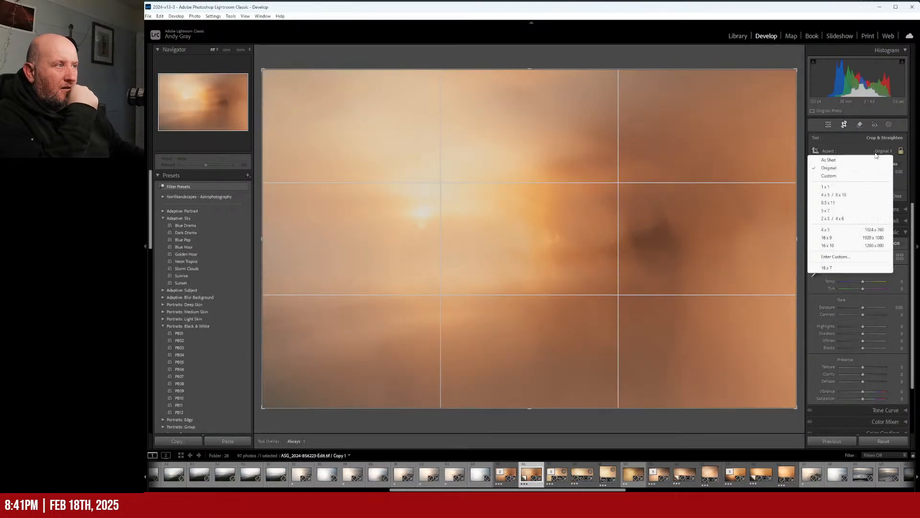
pyautogui.click(872, 238)
pyautogui.moveTo(622, 247); pyautogui.dragTo(584, 245)
pyautogui.press('Return')
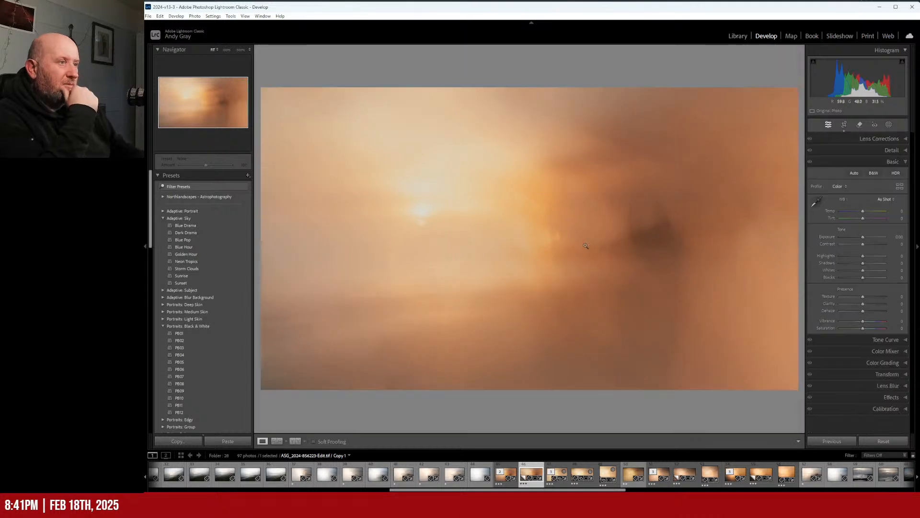
# - Make another virtual copy of the 16 x 9 Edit version and set its crop aspect to 2 x 3 / 4 x 6
pyautogui.rightClick(577, 241)
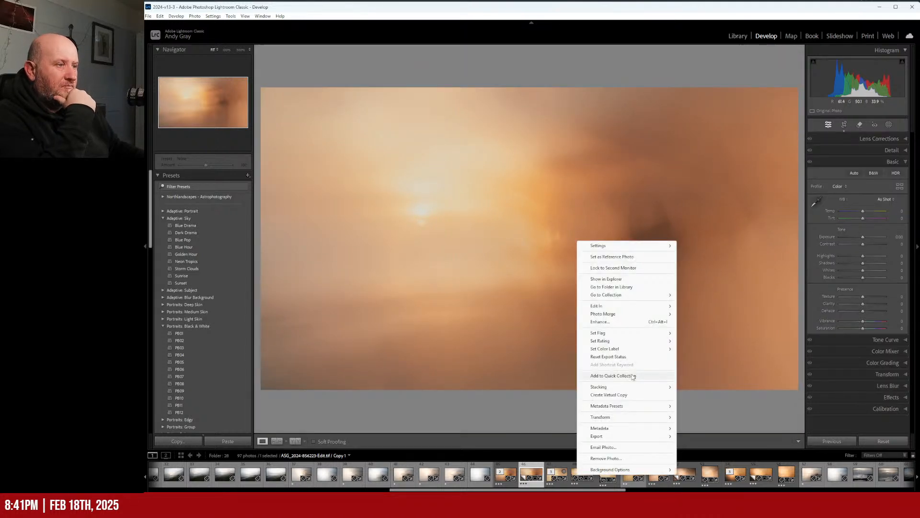
pyautogui.click(631, 396)
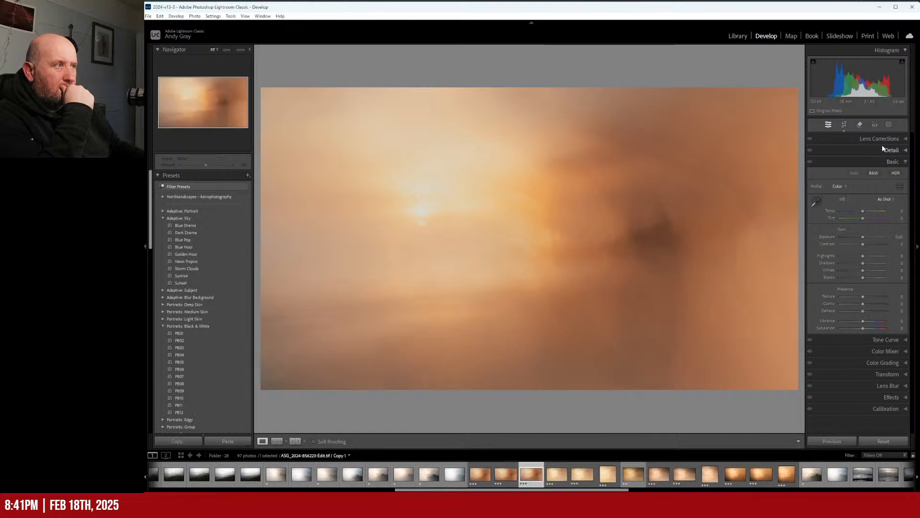
pyautogui.click(844, 125)
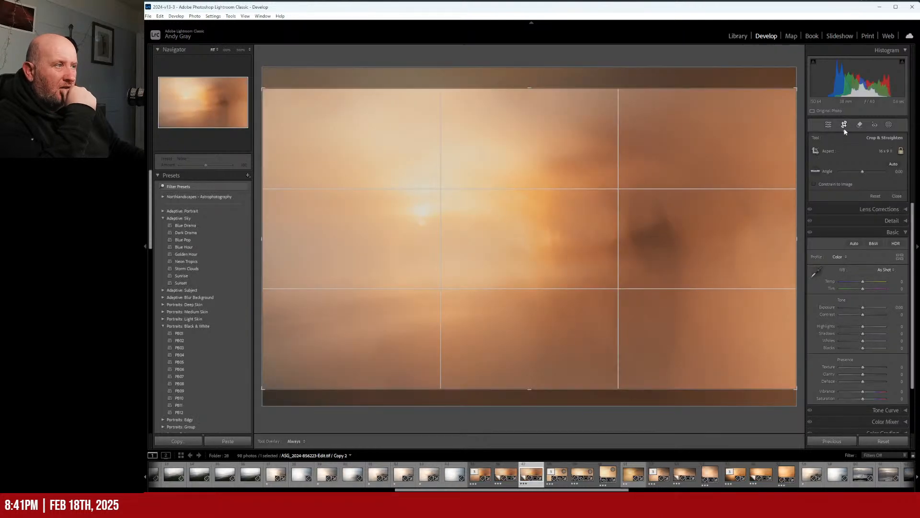
pyautogui.click(873, 151)
pyautogui.click(843, 218)
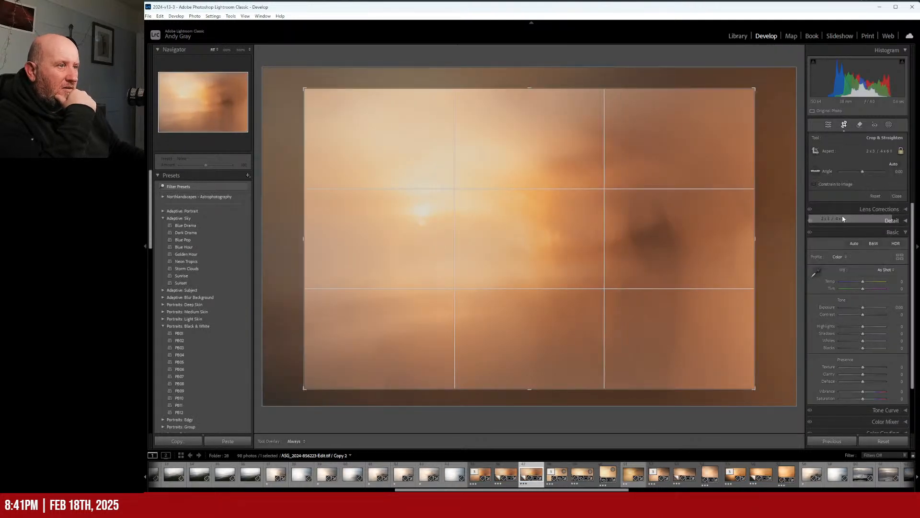
# - Enlarge the 2 x 3 crop on the Edit copy to nearly the full frame and move it against the image's top edge
pyautogui.moveTo(529, 89); pyautogui.dragTo(524, 71)
pyautogui.moveTo(529, 400)
pyautogui.mouseDown()
pyautogui.moveTo(526, 386)
pyautogui.moveTo(532, 415)
pyautogui.moveTo(530, 405)
pyautogui.mouseUp()
pyautogui.moveTo(547, 286); pyautogui.dragTo(551, 320)
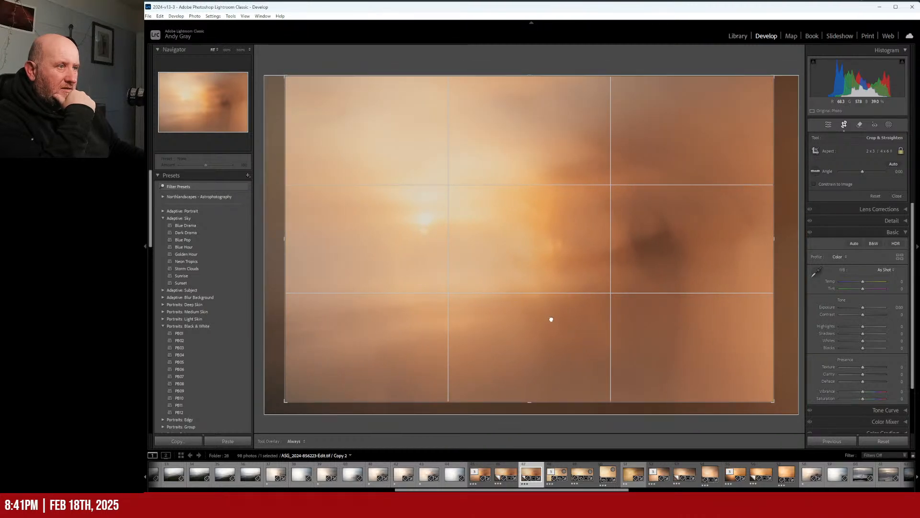
pyautogui.press('Return')
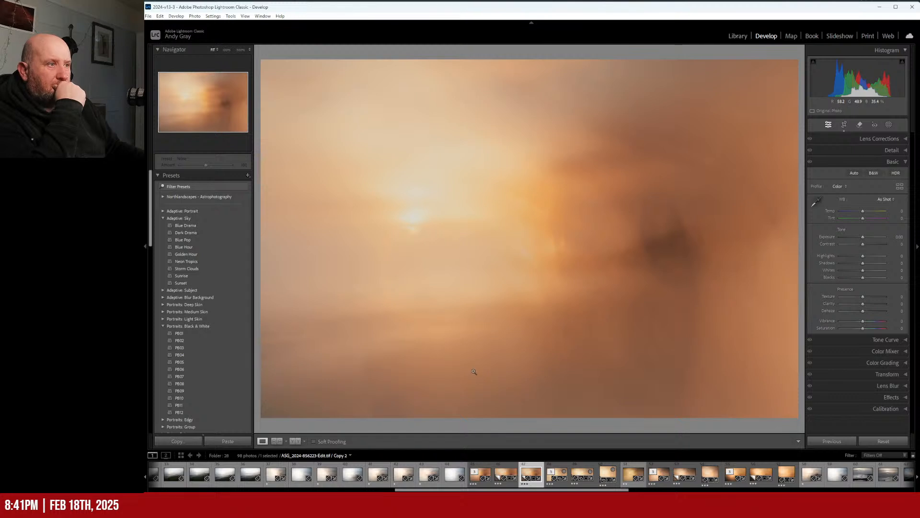
pyautogui.rightClick(539, 319)
pyautogui.click(599, 237)
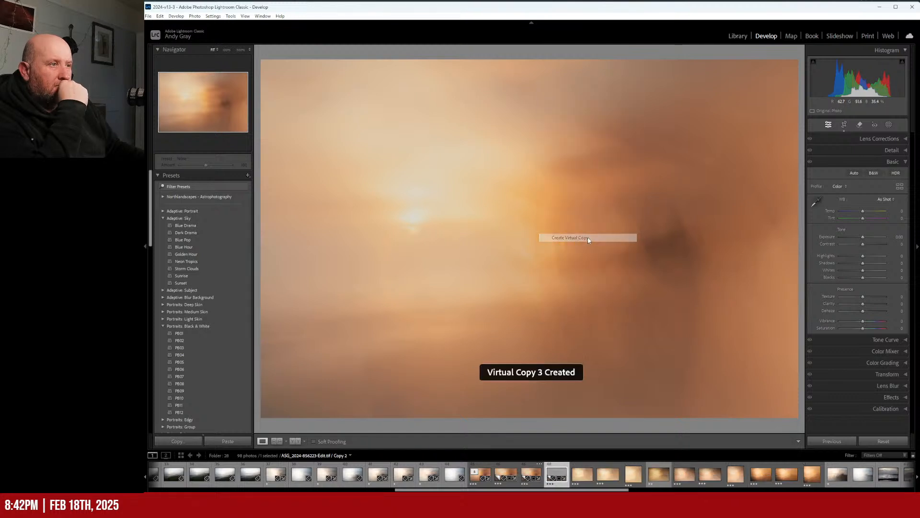
pyautogui.press('r')
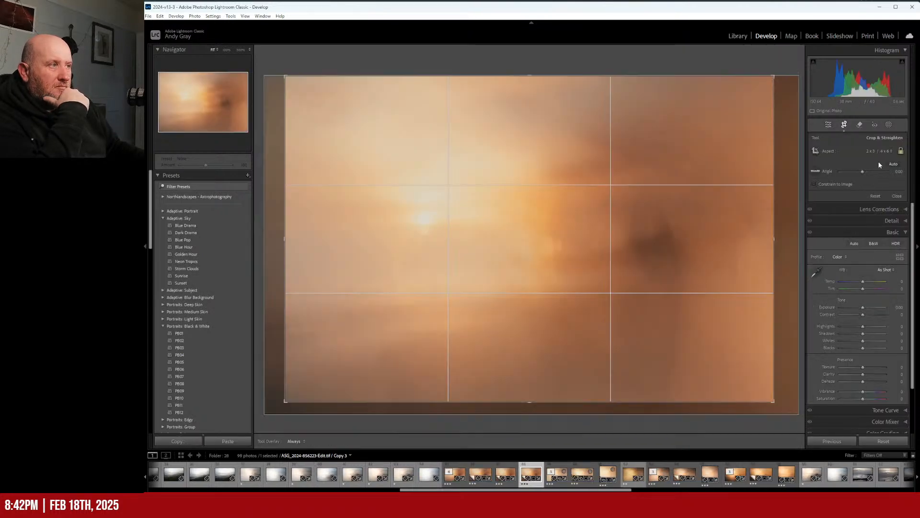
pyautogui.click(880, 151)
pyautogui.click(843, 187)
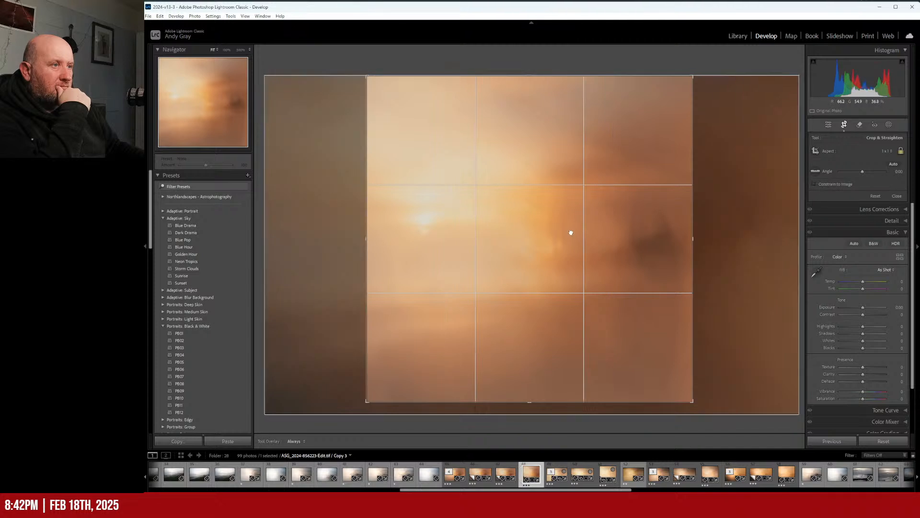
# - Shrink the square crop on the new Edit copy and place it along the image's top edge around the sun, excluding the dark patch
pyautogui.moveTo(612, 237)
pyautogui.mouseDown()
pyautogui.moveTo(559, 238)
pyautogui.moveTo(641, 242)
pyautogui.moveTo(622, 245)
pyautogui.mouseUp()
pyautogui.moveTo(528, 404); pyautogui.dragTo(535, 266)
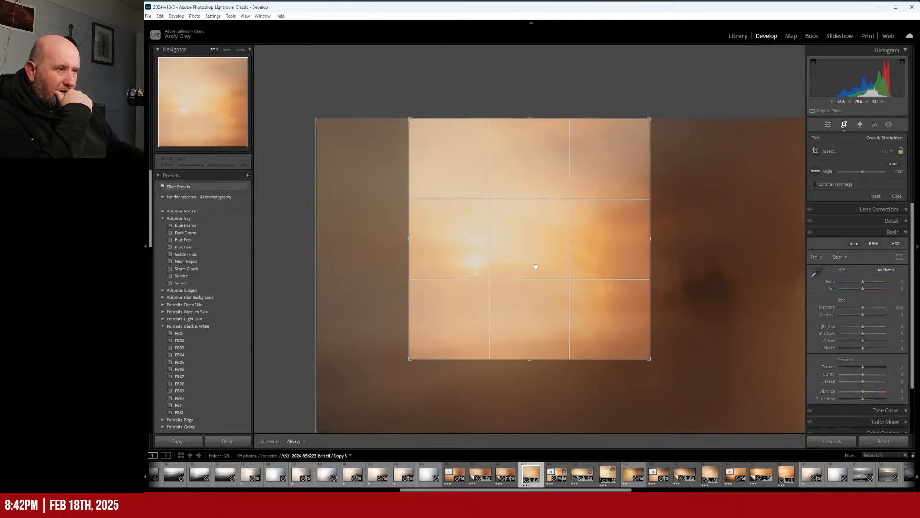
pyautogui.press('Return')
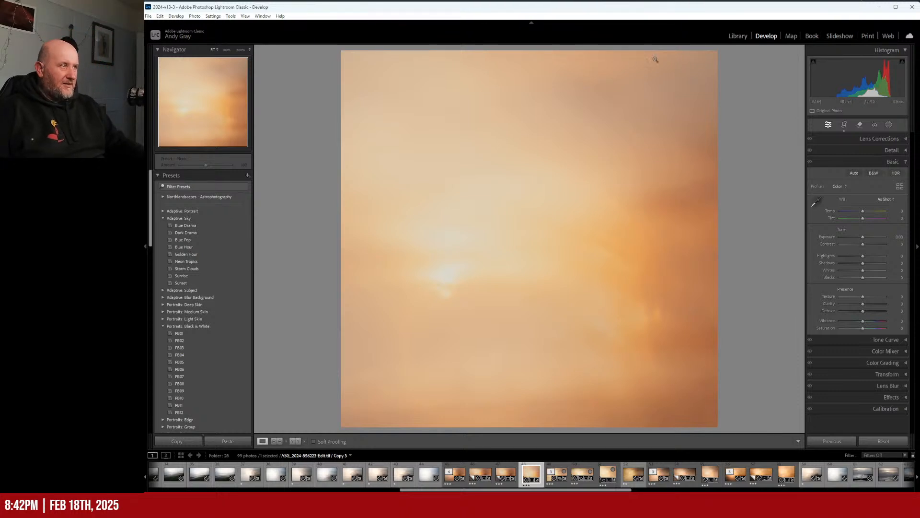
# - Review the versions in the Library from the square Edit copy through to Edit5 Copy 2
pyautogui.click(737, 36)
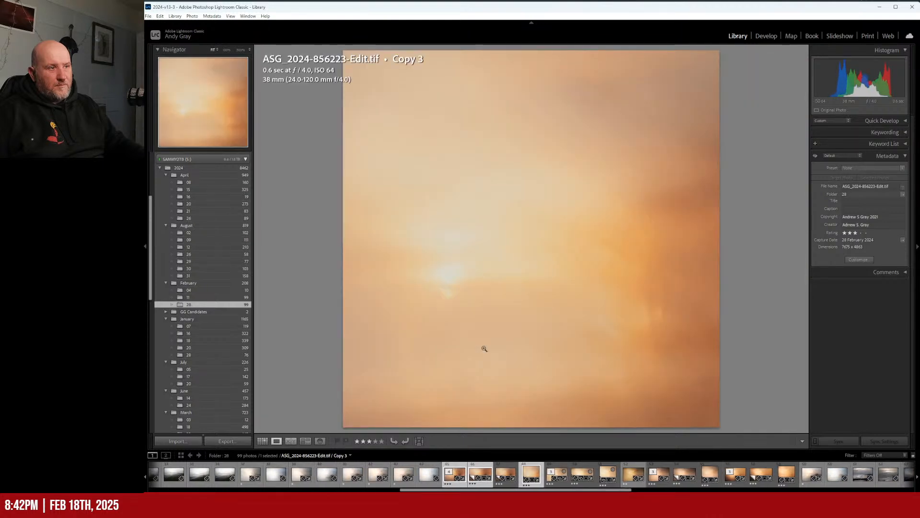
pyautogui.press('Left')
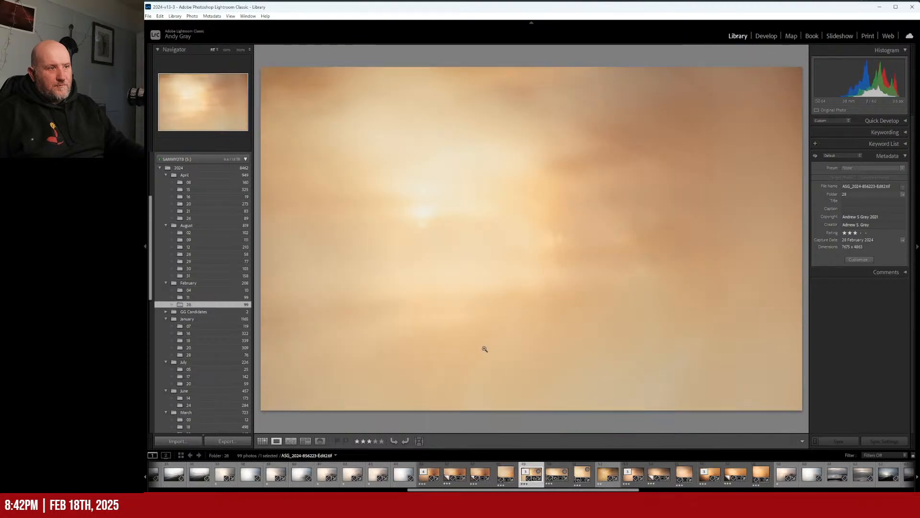
pyautogui.press('Right')
pyautogui.press('Right')
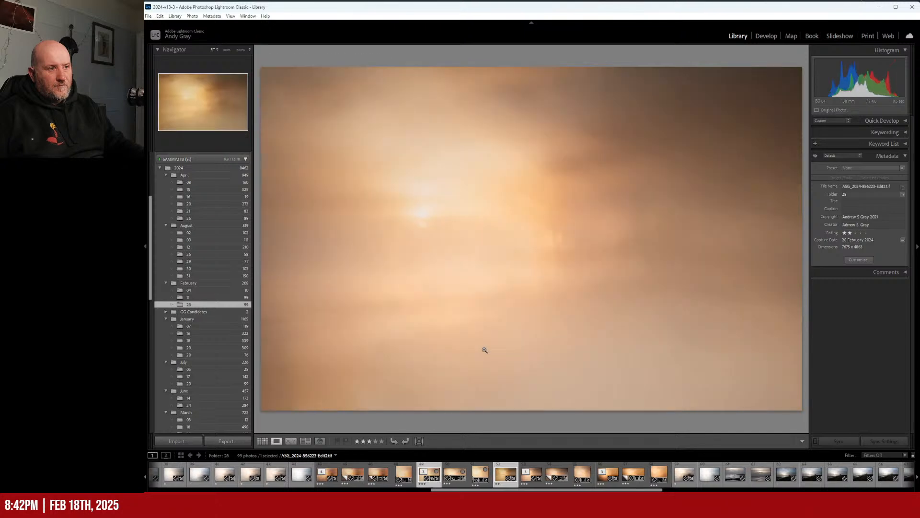
pyautogui.press('Right')
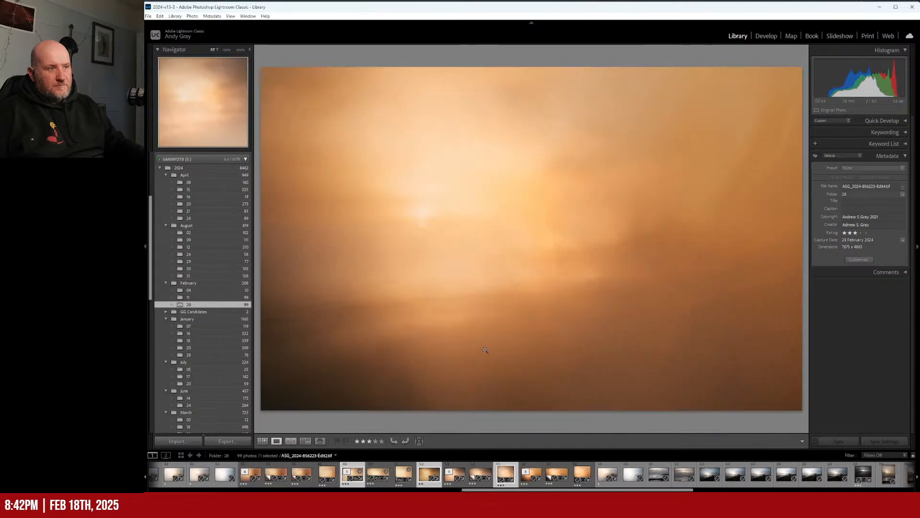
pyautogui.press('Right')
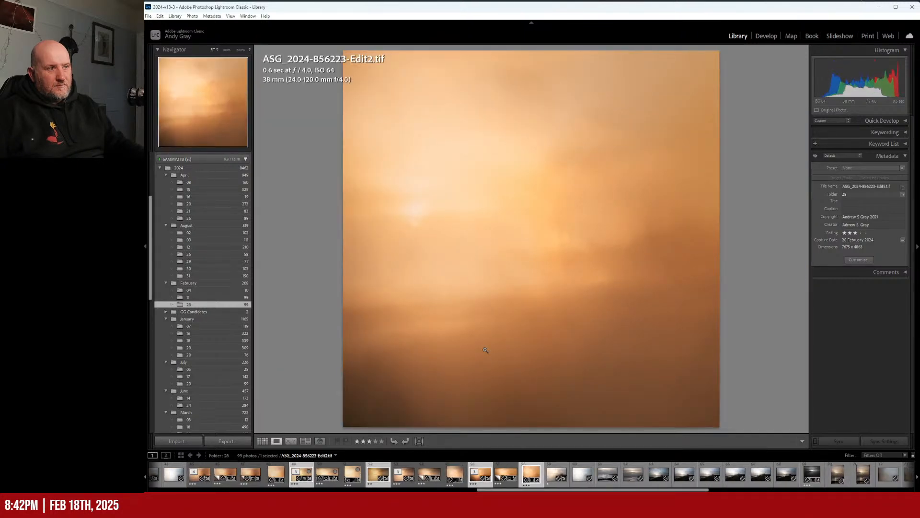
pyautogui.press('Left')
pyautogui.press('Right')
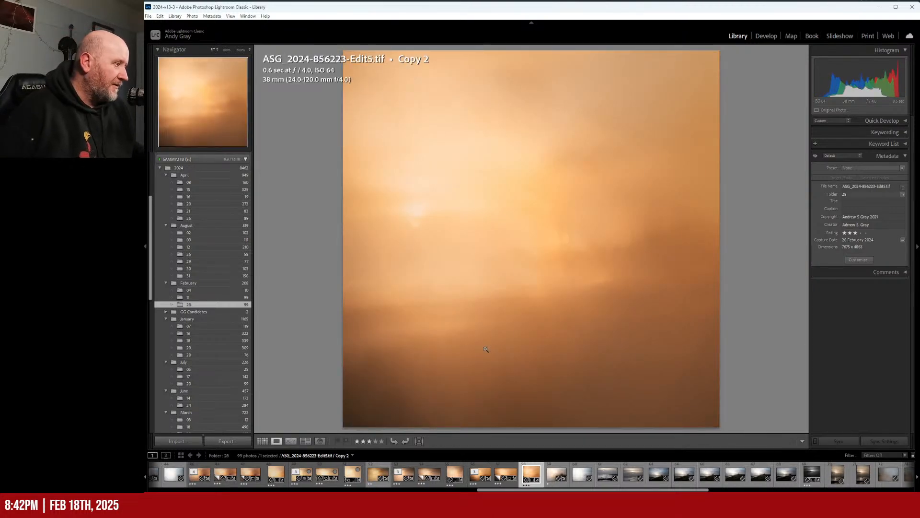
# - Look back through the Edit5 and Edit4 crops, ending at the 16 x 9 Edit4 Copy 1
pyautogui.press('Left')
pyautogui.press('Left')
pyautogui.press('Left')
pyautogui.press('Left')
pyautogui.press('Left')
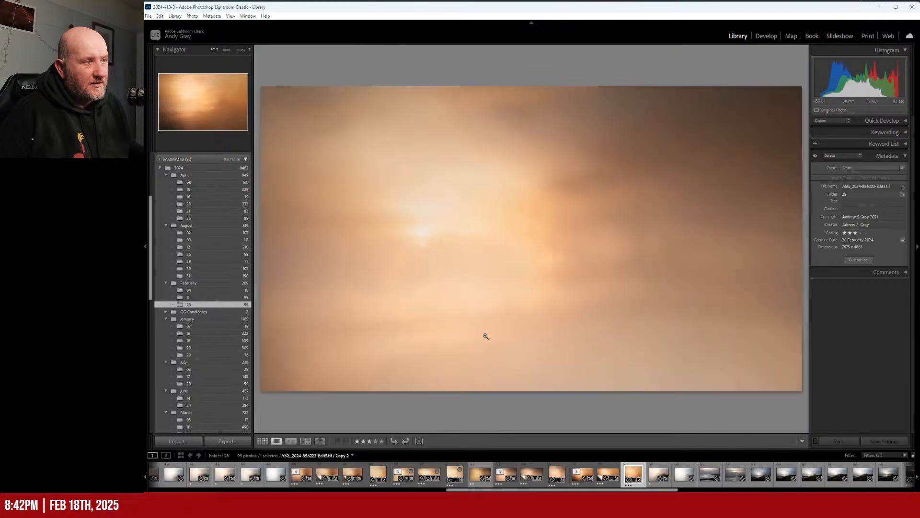
pyautogui.press('Right')
pyautogui.press('Left')
pyautogui.press('Left')
pyautogui.press('Left')
pyautogui.press('Left')
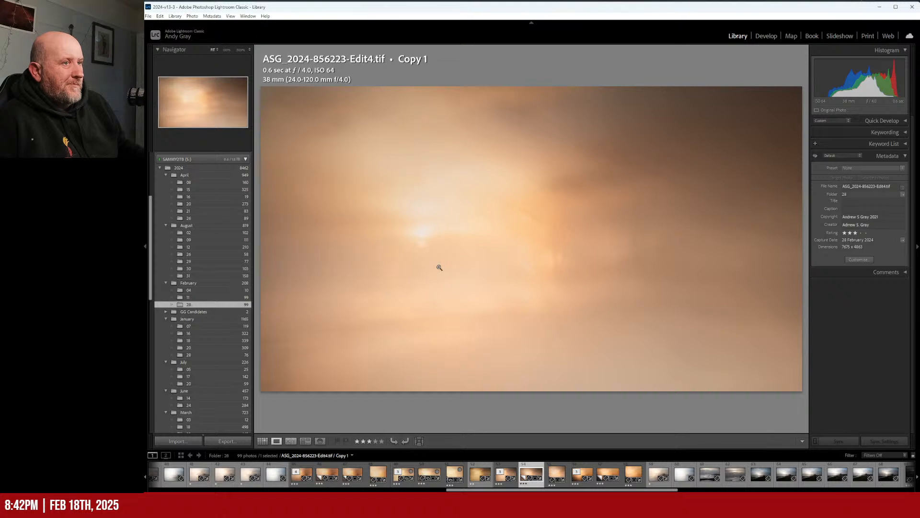
pyautogui.press('Left')
pyautogui.press('Left')
pyautogui.press('Left')
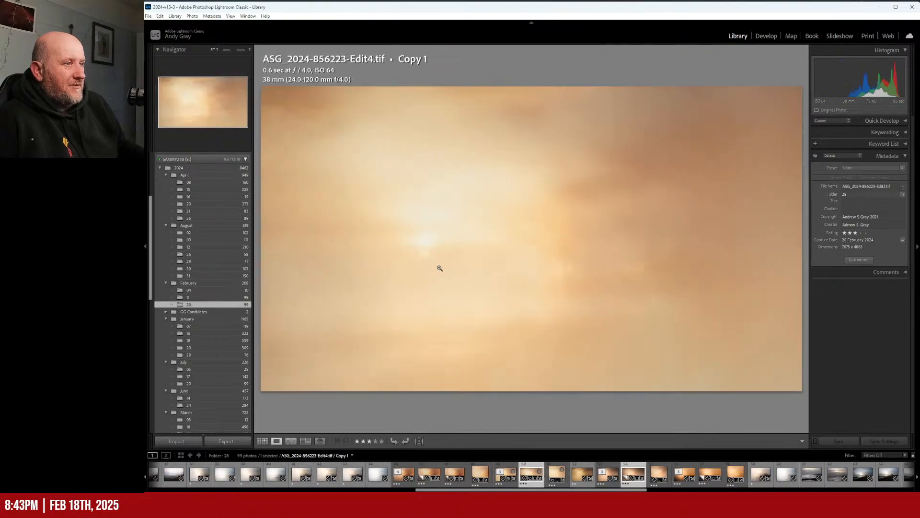
pyautogui.press('Left')
pyautogui.press('Left')
pyautogui.press('Left')
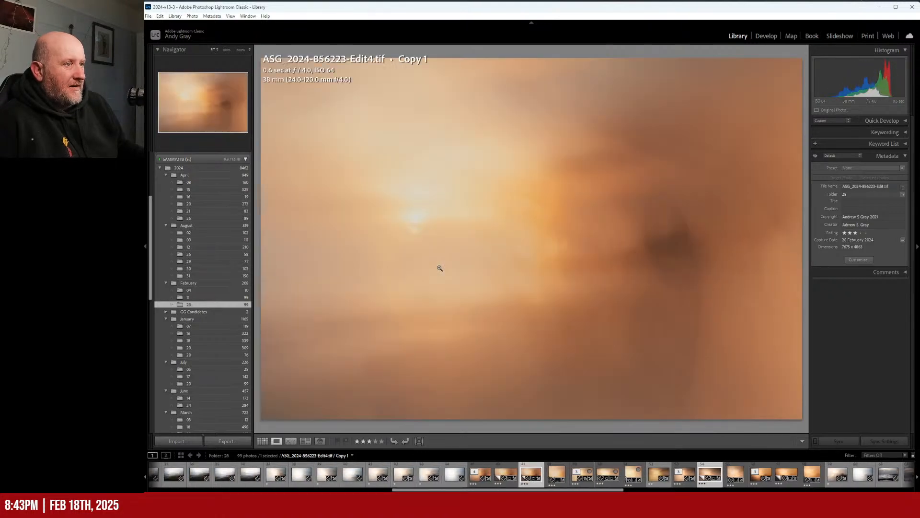
pyautogui.press('Left')
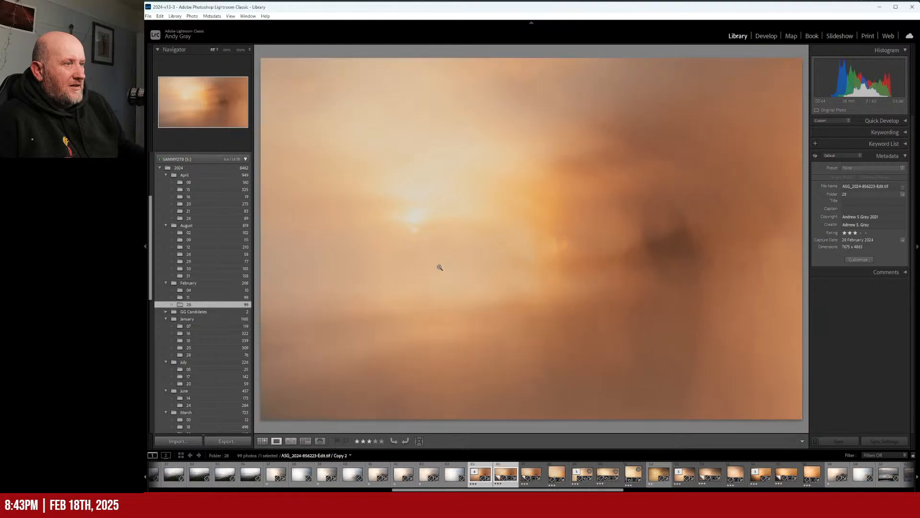
pyautogui.press('Left')
pyautogui.press('Left')
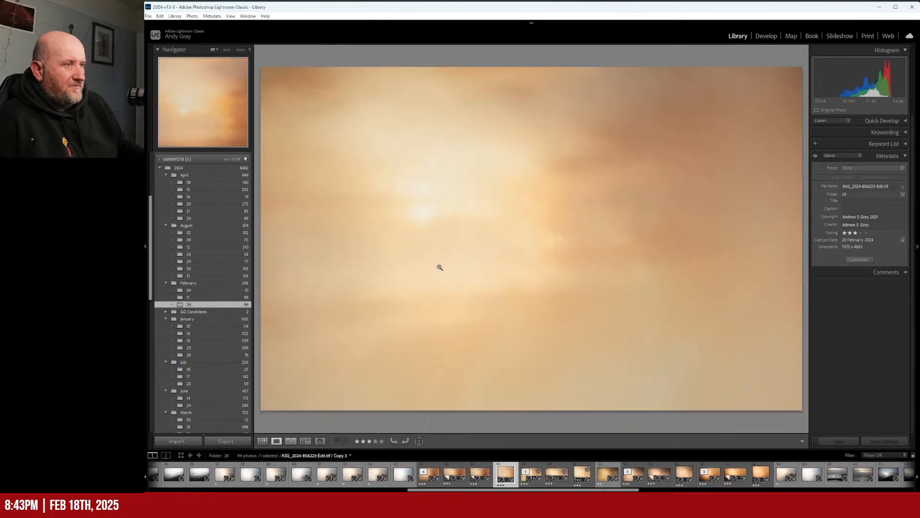
pyautogui.press('Left')
pyautogui.press('Left')
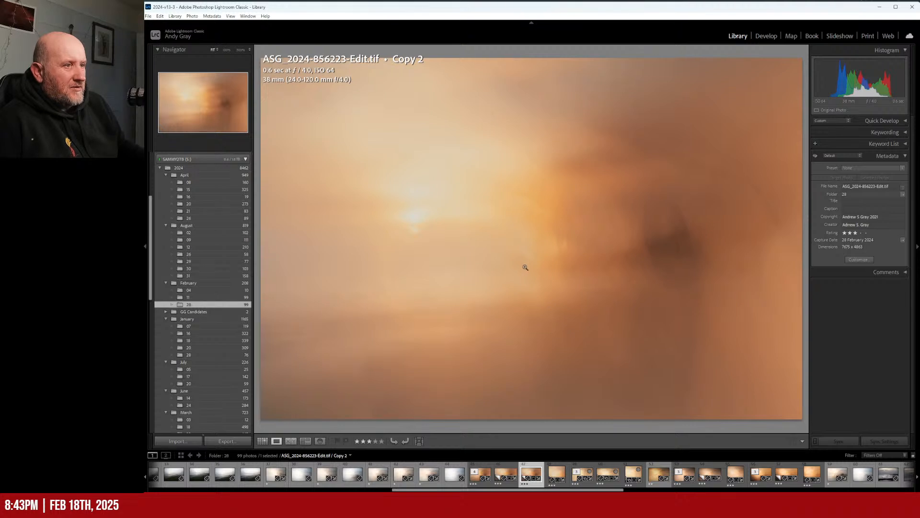
# - Compare the 2 x 3 Edit copy with its neighbouring 16 x 9 and square crops
pyautogui.press('Left')
pyautogui.press('Right')
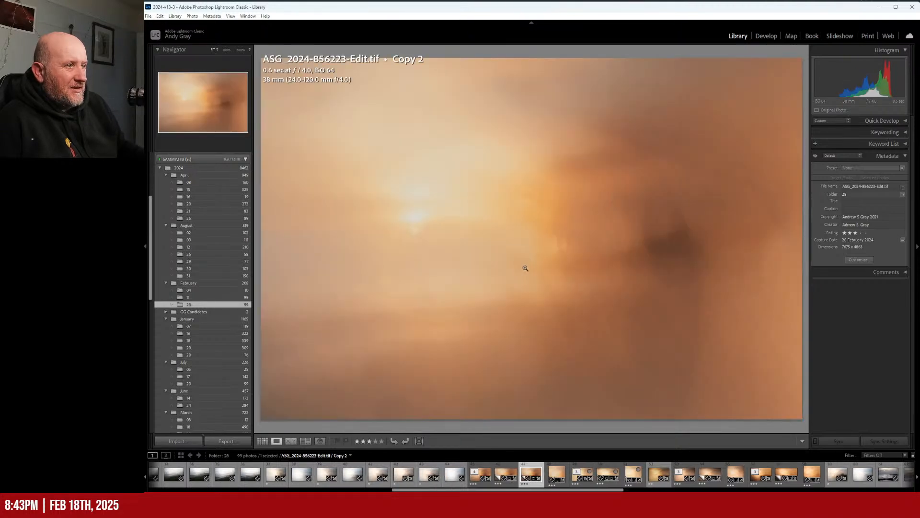
pyautogui.press('Right')
pyautogui.press('Left')
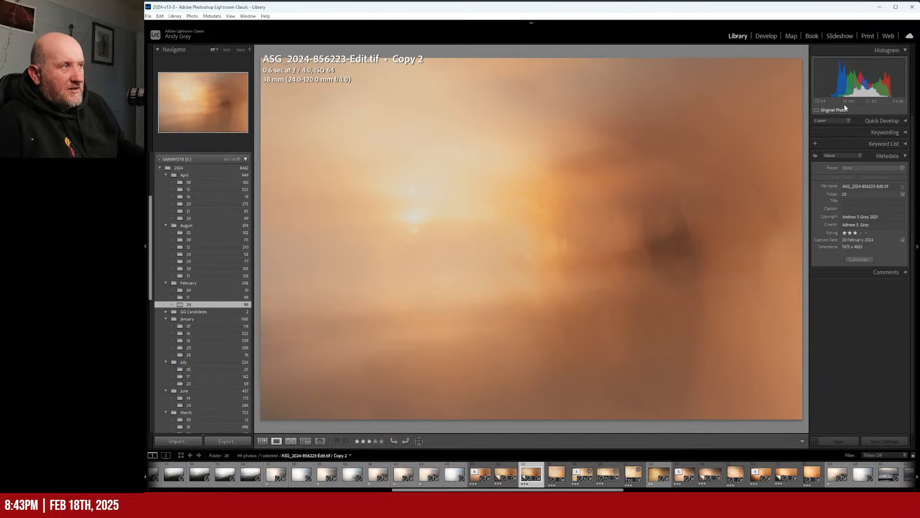
# - In Develop, raise the 2 x 3 Edit copy's exposure to +0.36, and try a warmer temperature before resetting it
pyautogui.click(765, 36)
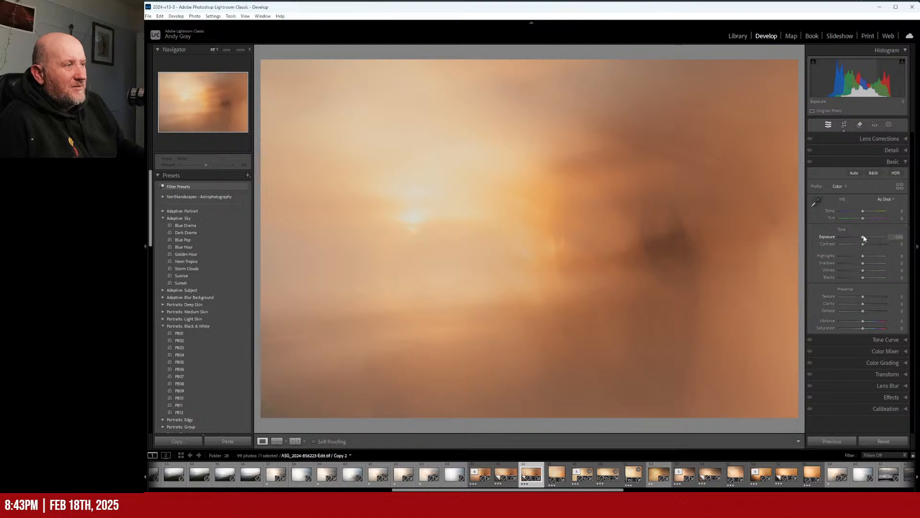
pyautogui.moveTo(863, 238)
pyautogui.mouseDown()
pyautogui.moveTo(855, 238)
pyautogui.moveTo(865, 236)
pyautogui.mouseUp()
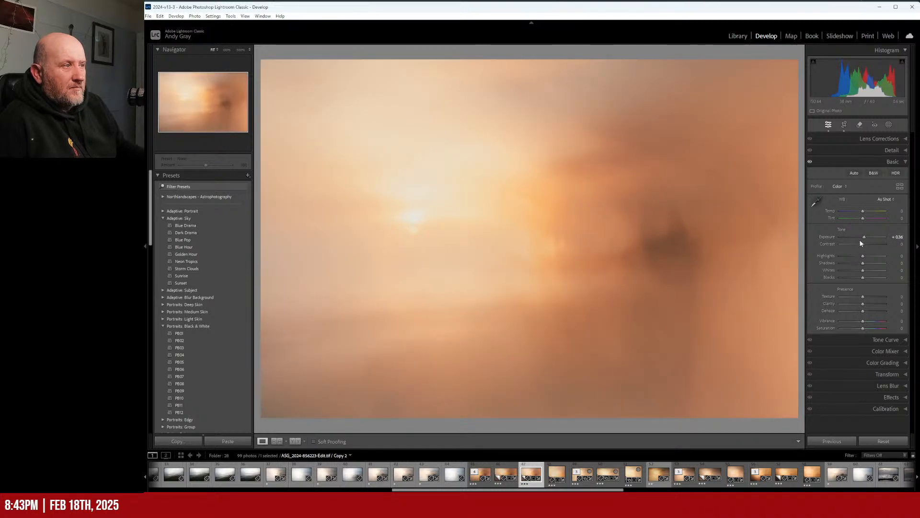
pyautogui.moveTo(863, 218)
pyautogui.mouseDown()
pyautogui.moveTo(879, 221)
pyautogui.moveTo(853, 213)
pyautogui.moveTo(870, 216)
pyautogui.mouseUp()
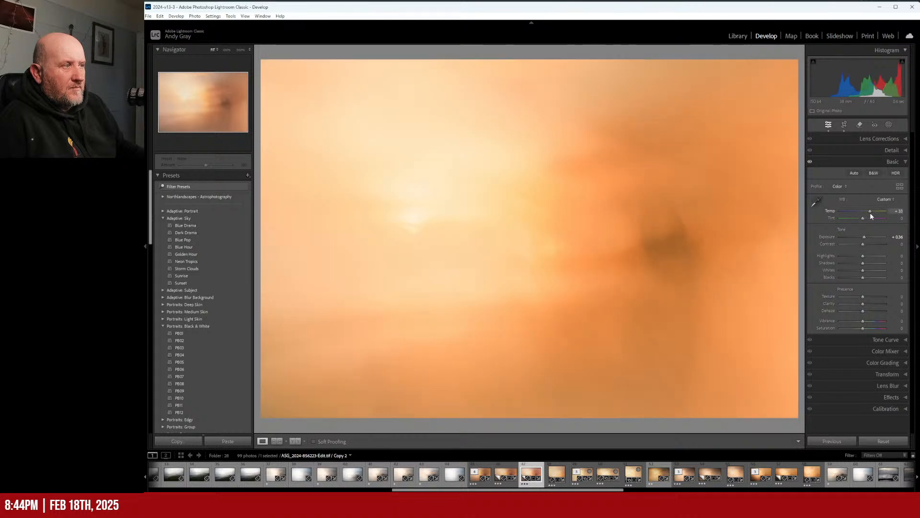
pyautogui.doubleClick(870, 212)
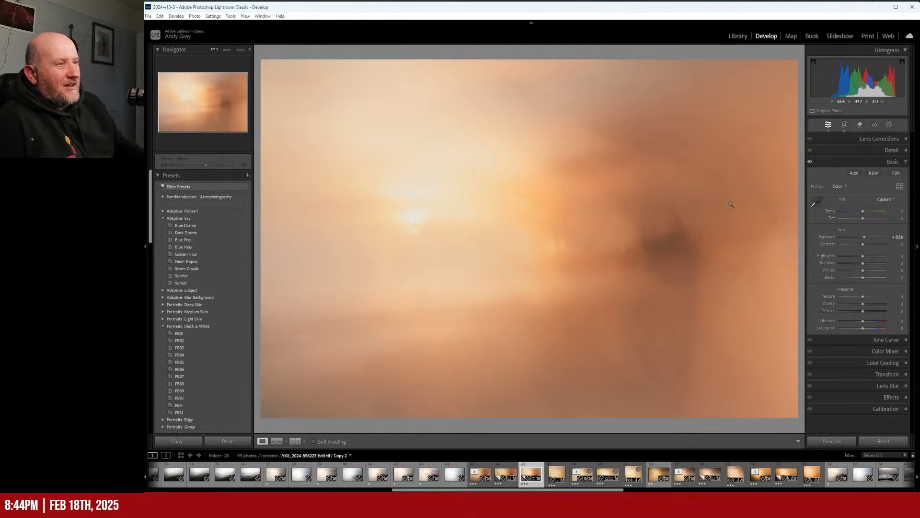
# - Raise the 2 x 3 Edit copy's highlights slightly, and try lifting the shadows before resetting them to 0
pyautogui.moveTo(866, 248)
pyautogui.mouseDown()
pyautogui.moveTo(885, 247)
pyautogui.moveTo(847, 248)
pyautogui.moveTo(865, 250)
pyautogui.moveTo(849, 258)
pyautogui.moveTo(886, 263)
pyautogui.moveTo(873, 262)
pyautogui.mouseUp()
pyautogui.doubleClick(861, 244)
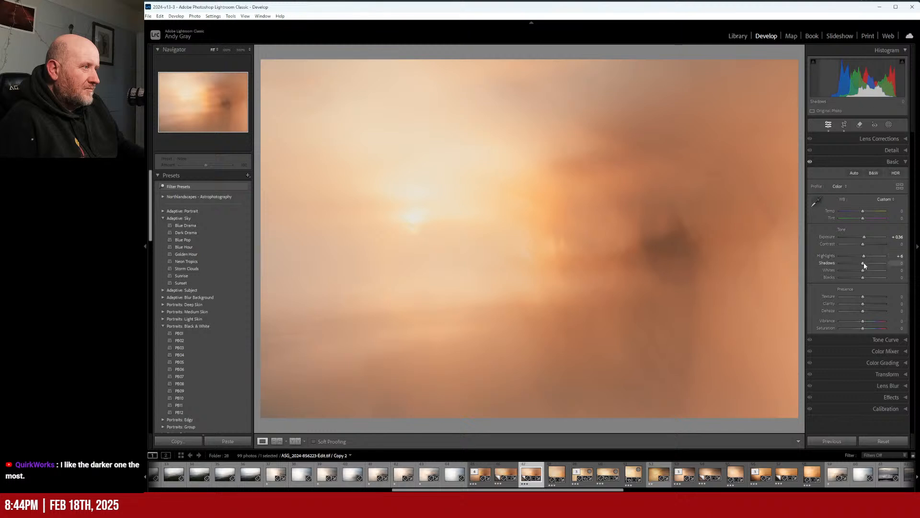
pyautogui.moveTo(864, 263)
pyautogui.mouseDown()
pyautogui.moveTo(880, 267)
pyautogui.moveTo(869, 269)
pyautogui.mouseUp()
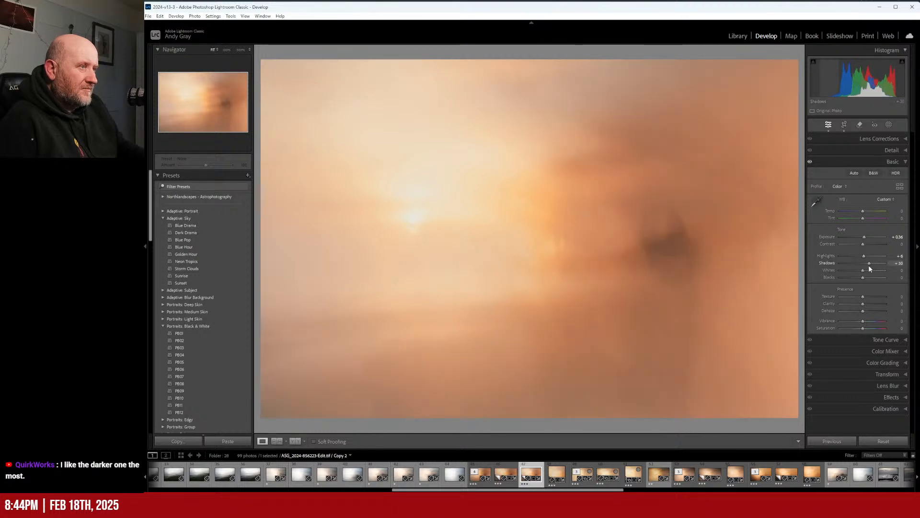
pyautogui.doubleClick(868, 263)
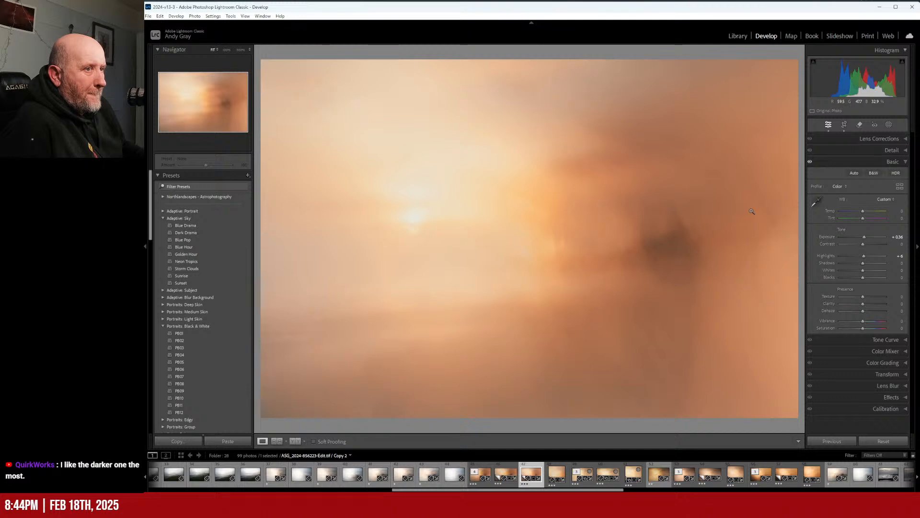
# - Compare the brightened 2 x 3 Edit copy with the unadjusted 16 x 9 Copy 1 in the Library
pyautogui.click(507, 473)
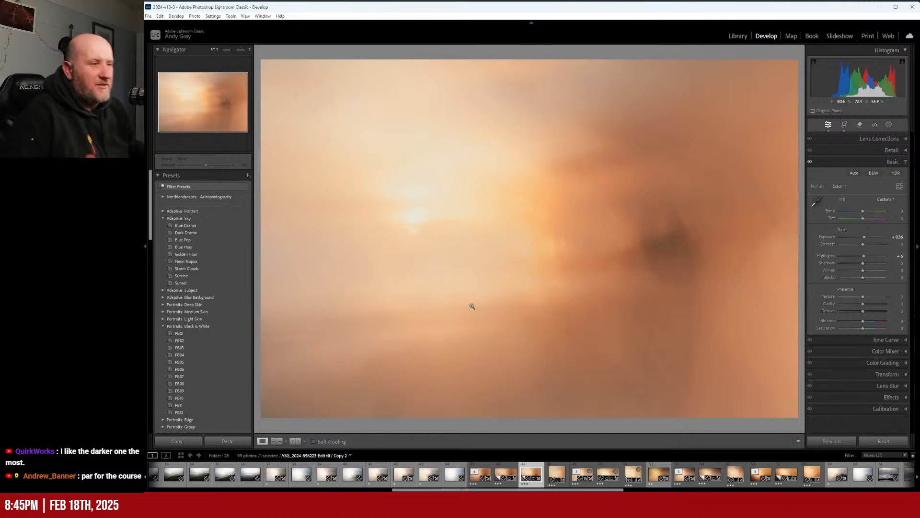
pyautogui.click(738, 36)
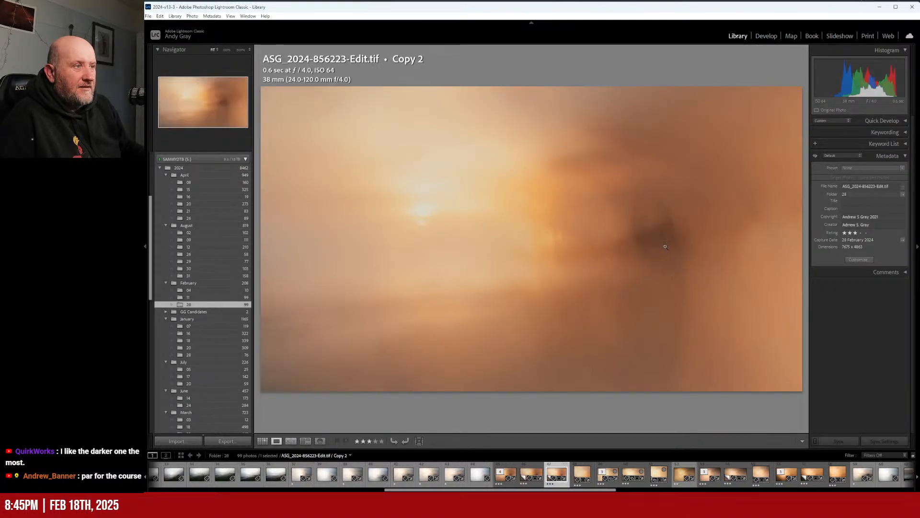
pyautogui.press('Right')
pyautogui.press('Left')
pyautogui.press('Left')
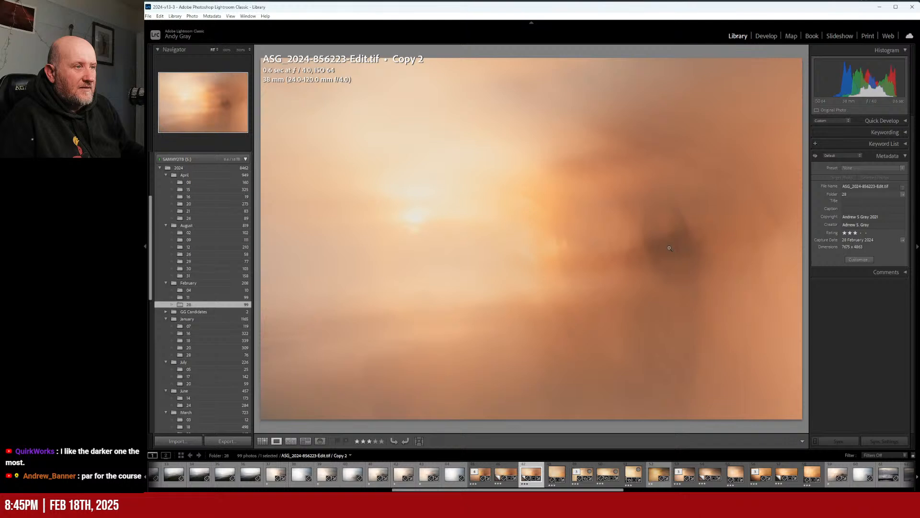
pyautogui.press('Right')
pyautogui.press('Left')
pyautogui.press('Left')
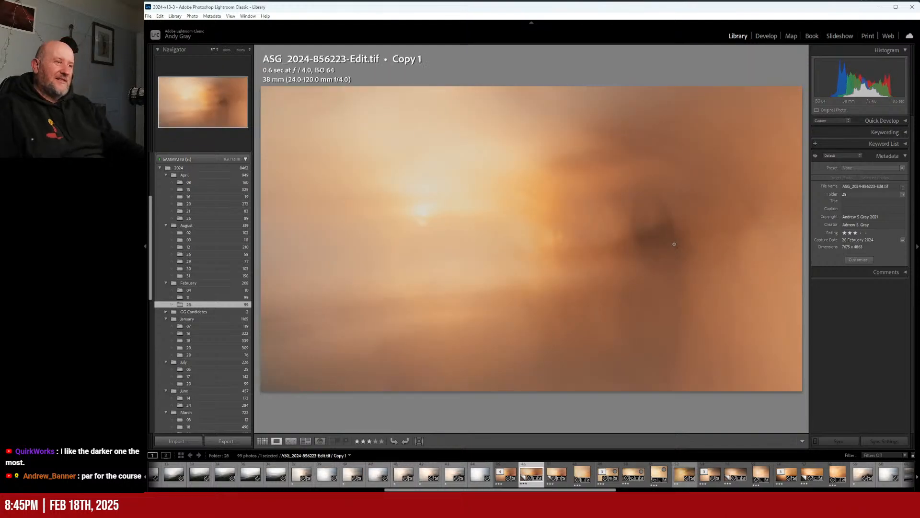
pyautogui.press('Right')
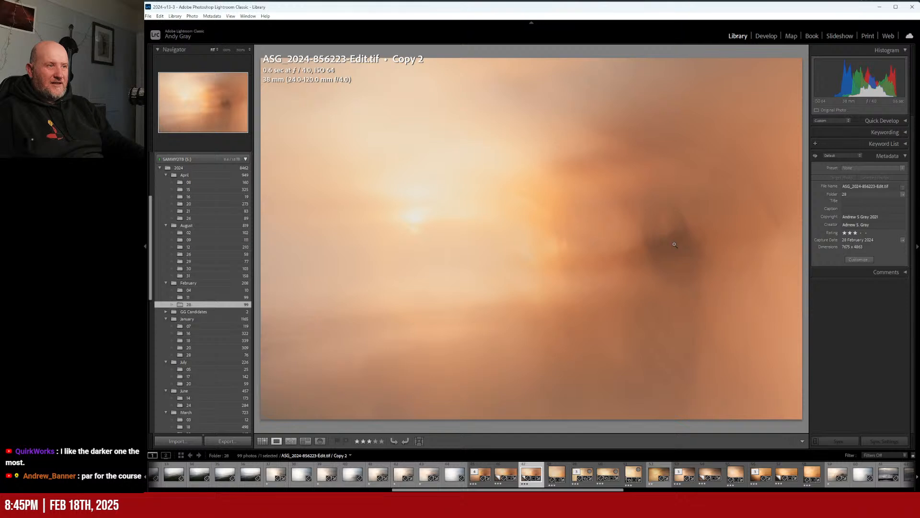
pyautogui.press('Right')
pyautogui.press('Left')
pyautogui.press('Left')
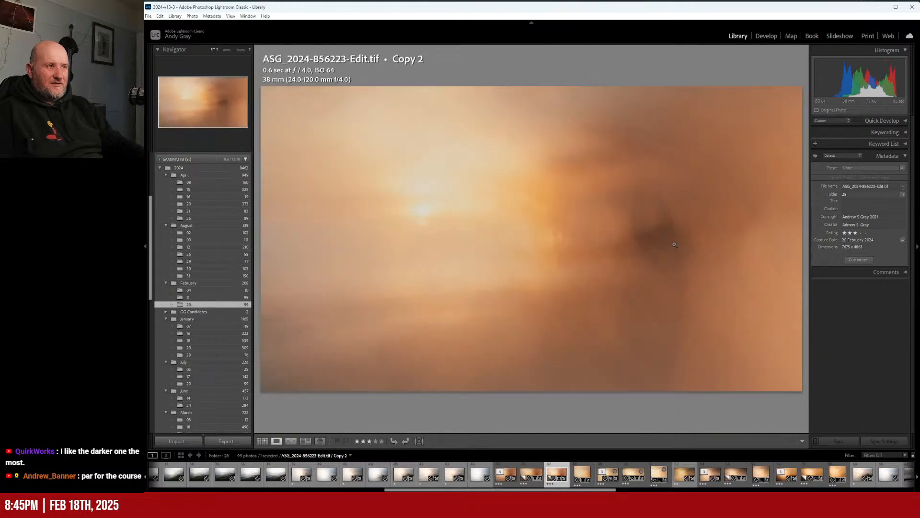
pyautogui.press('Left')
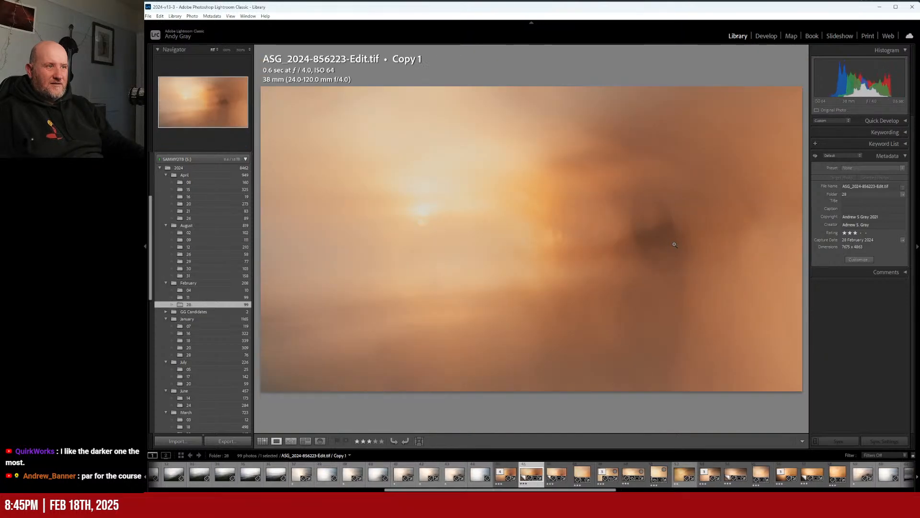
pyautogui.press('Right')
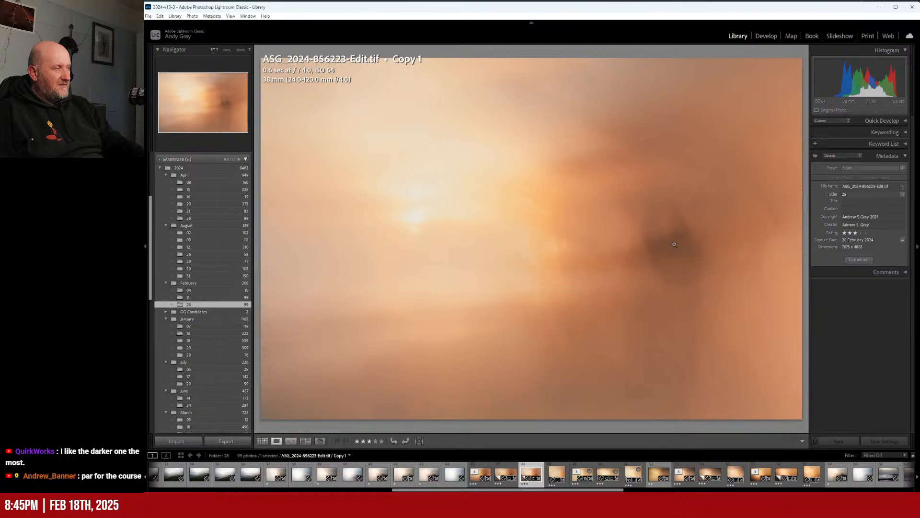
# - Compare the brightened 2 x 3 Edit copy with the neighbouring 16 x 9 Edit crop
pyautogui.press('Right')
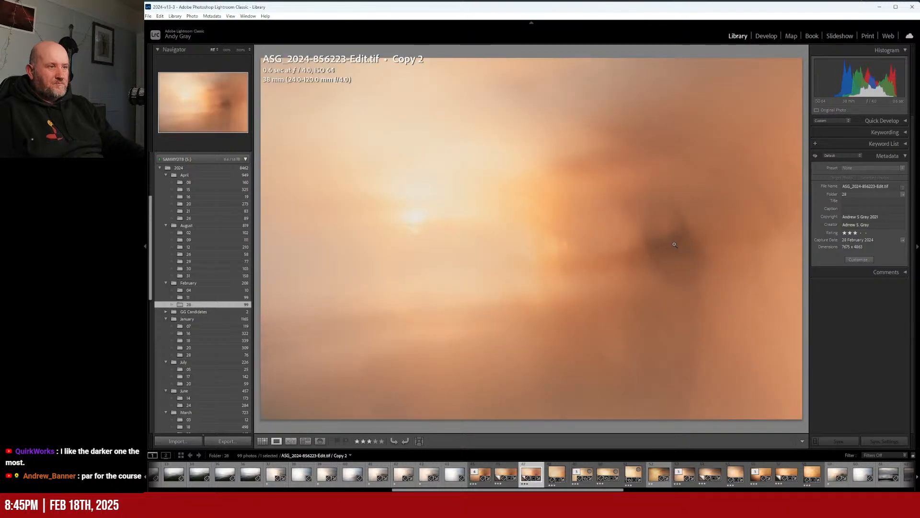
pyautogui.press('Left')
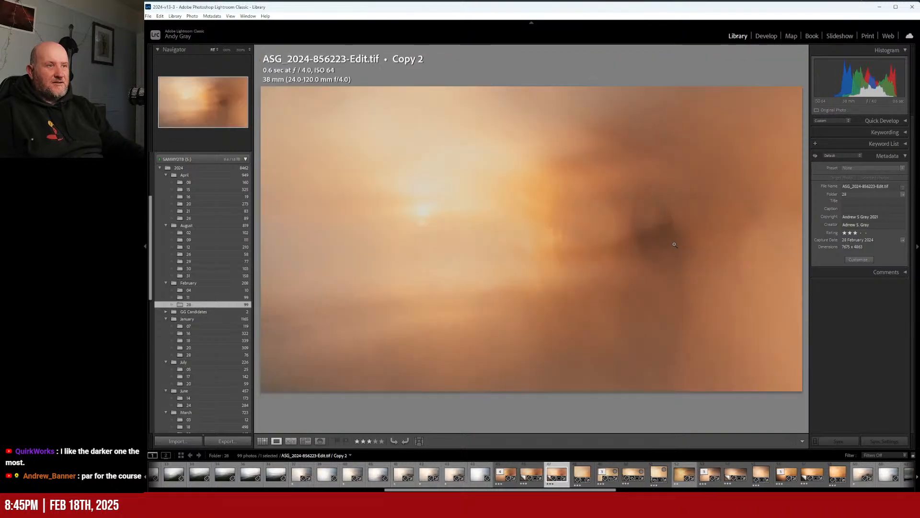
pyautogui.press('Right')
pyautogui.press('Left')
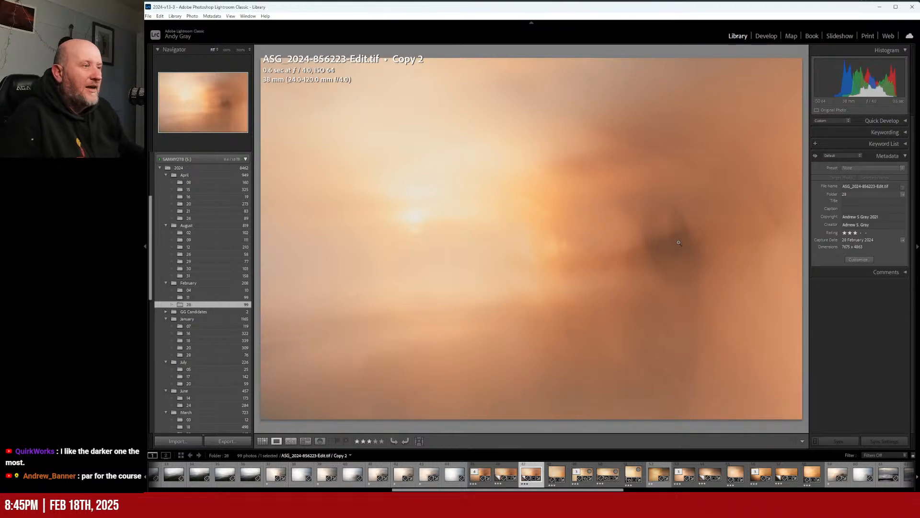
pyautogui.press('Right')
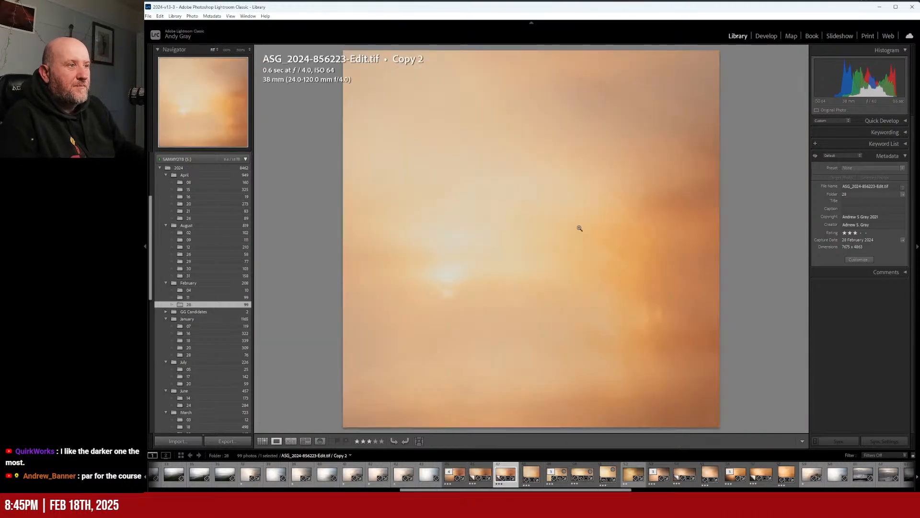
# - Review the square Edit crop and the lighter and darker Edit2 versions through to the warm Edit copies that follow
pyautogui.press('Right')
pyautogui.press('Left')
pyautogui.press('Right')
pyautogui.press('Right')
pyautogui.press('Right')
pyautogui.press('Right')
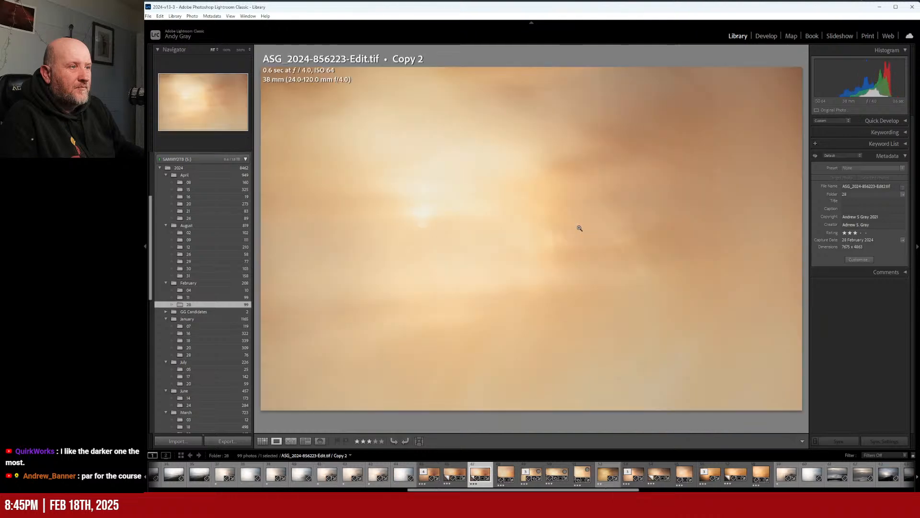
pyautogui.press('Right')
pyautogui.press('Right')
pyautogui.press('Right')
pyautogui.press('Right')
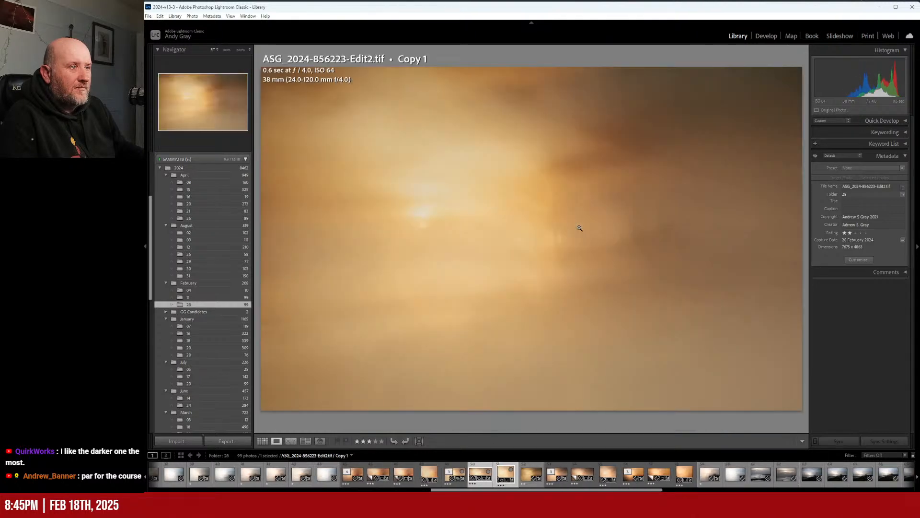
pyautogui.press('Right')
pyautogui.press('Right')
pyautogui.press('Right')
pyautogui.press('Right')
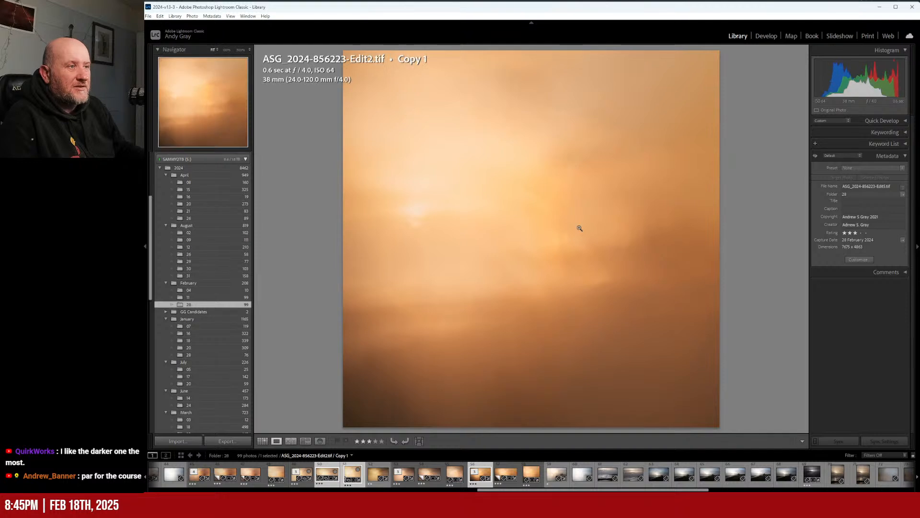
# - Review the remaining warm crops through to the Edit5 copies at the end of the double-exposure set
pyautogui.press('Right')
pyautogui.press('Left')
pyautogui.press('Right')
pyautogui.press('Right')
pyautogui.press('Right')
pyautogui.press('Right')
pyautogui.press('Right')
pyautogui.press('Right')
pyautogui.press('Right')
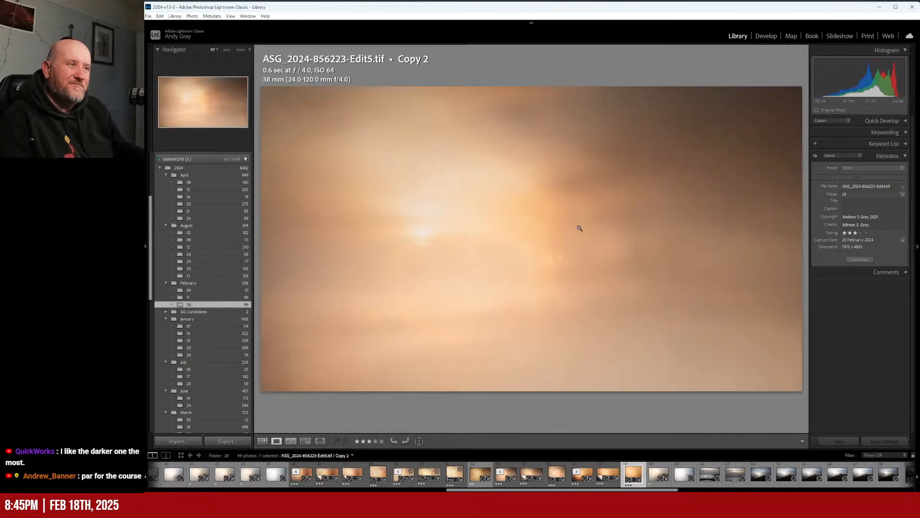
# - Compare the 16 x 9 Edit4 Copy 1 with the versions on either side of it
pyautogui.press('Left')
pyautogui.press('Left')
pyautogui.press('Left')
pyautogui.press('Left')
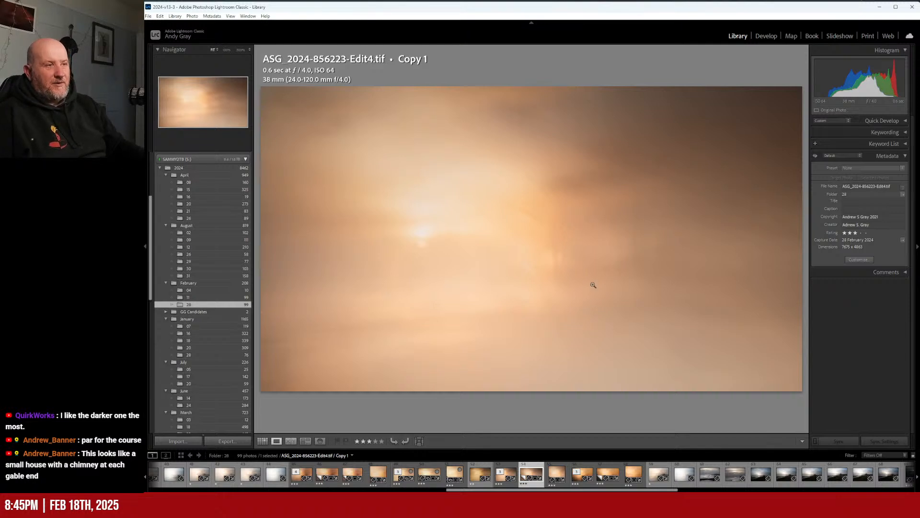
pyautogui.press('Right')
pyautogui.press('Left')
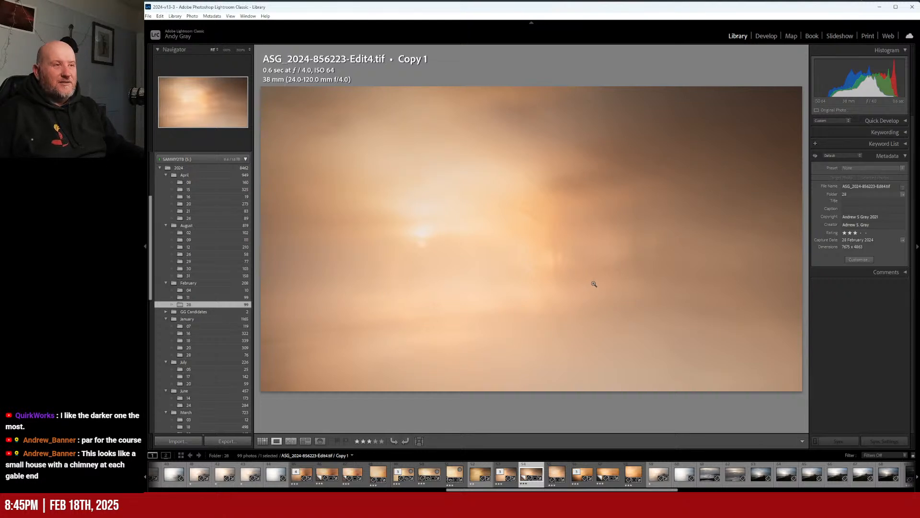
pyautogui.press('Right')
pyautogui.press('Left')
pyautogui.press('Left')
pyautogui.press('Left')
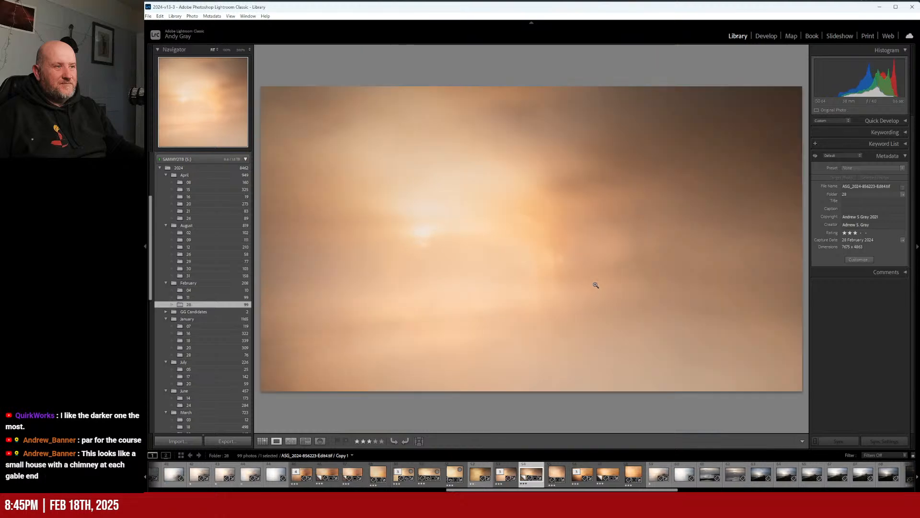
pyautogui.press('Right')
pyautogui.press('Right')
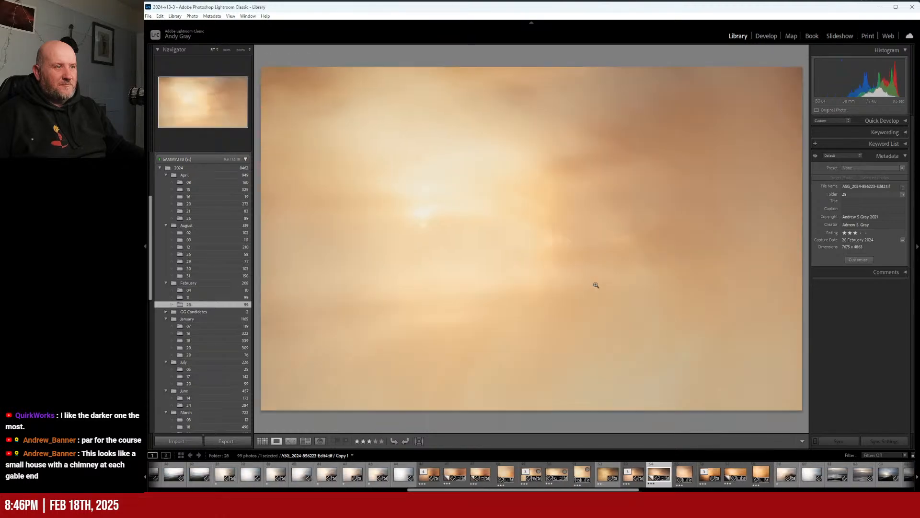
# - Return to the 2 x 3 Edit Copy 2 and compare it with the adjacent crop
pyautogui.press('Left')
pyautogui.press('Left')
pyautogui.press('Left')
pyautogui.press('Left')
pyautogui.press('Left')
pyautogui.press('Left')
pyautogui.press('Left')
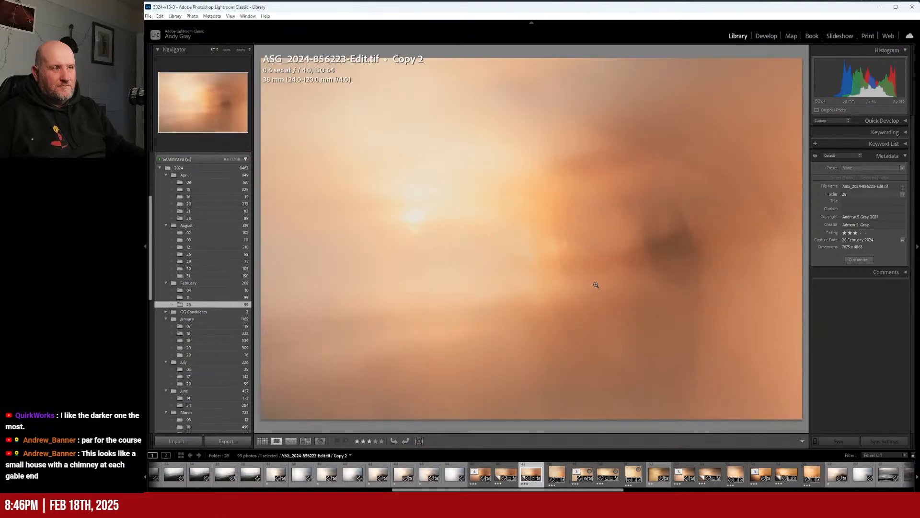
pyautogui.press('Right')
pyautogui.press('Left')
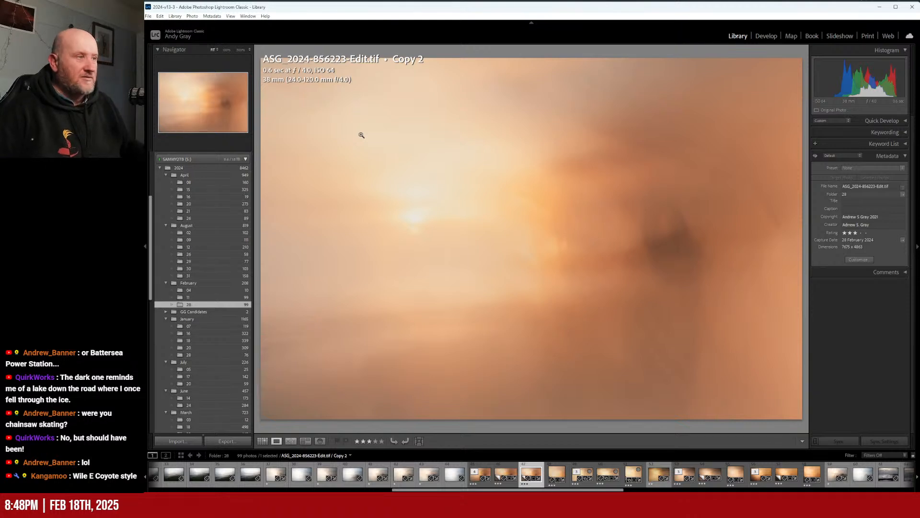
# - View the set again from the original Edit version through to the 16 x 9 Edit4 Copy 1
pyautogui.click(482, 469)
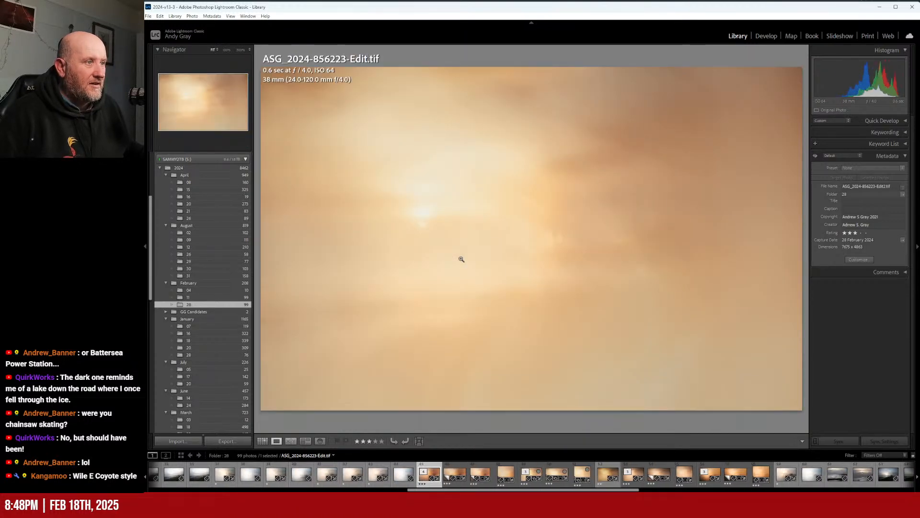
pyautogui.press('Right')
pyautogui.press('Right')
pyautogui.press('Right')
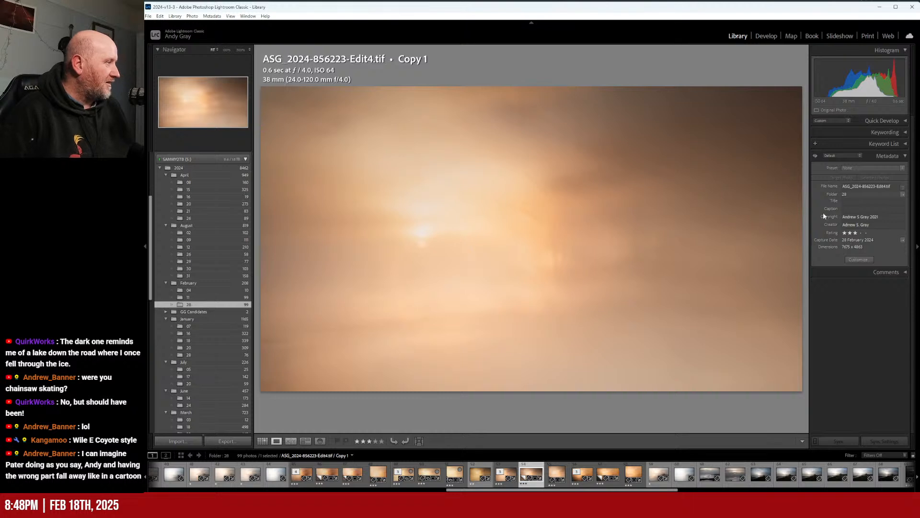
# - Open the Windows notification centre and clear all notifications
pyautogui.click(904, 503)
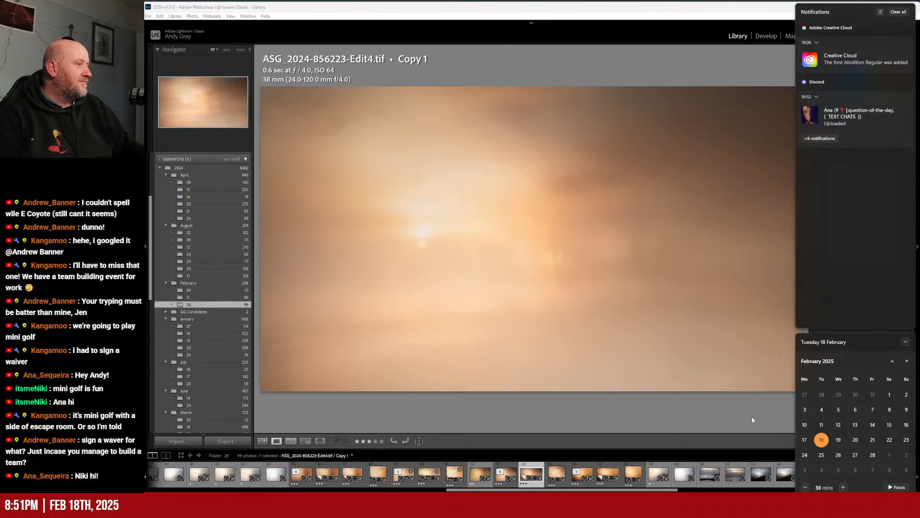
pyautogui.click(904, 13)
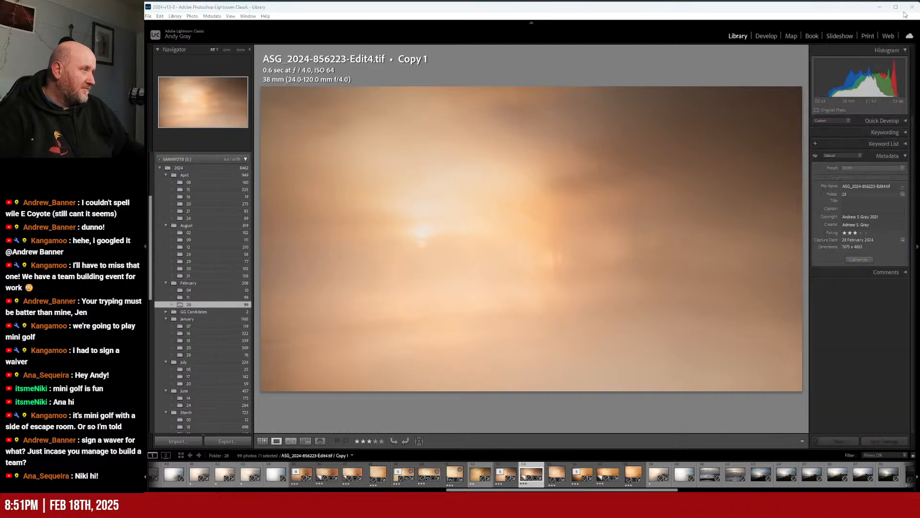